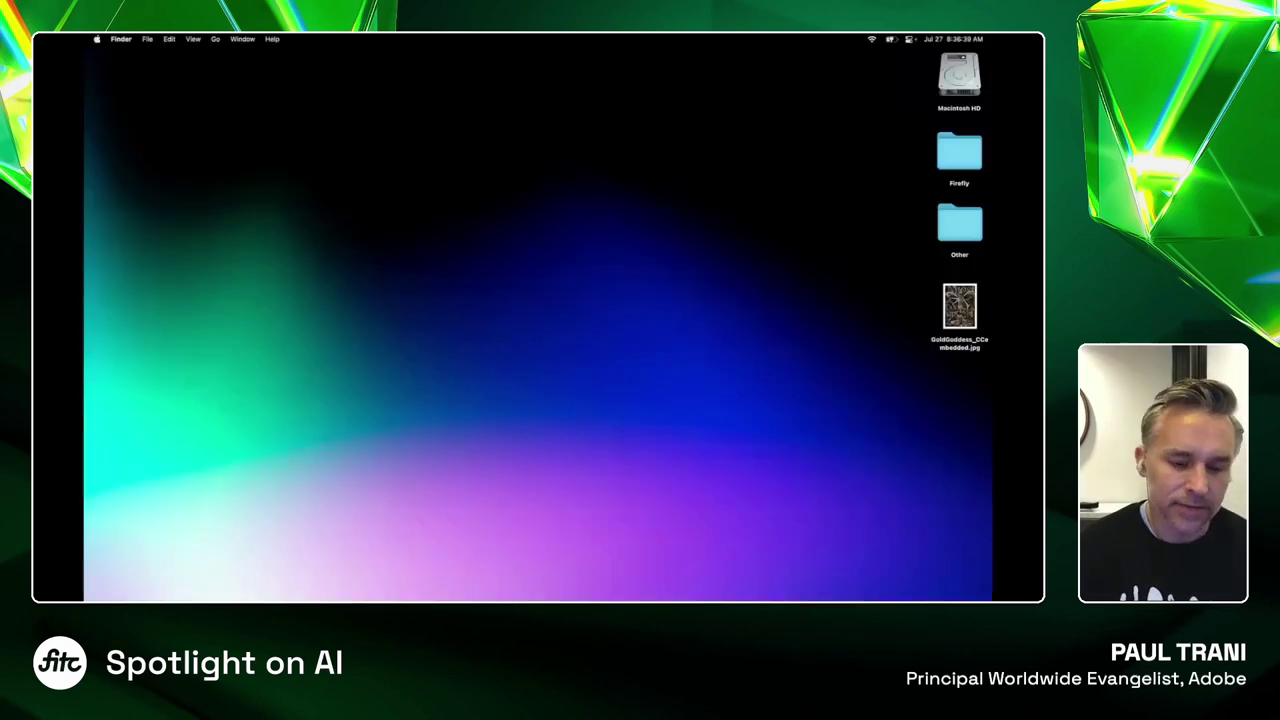
Switch to Chrome, bring up its Adobe Firefly window, and go to the Firefly home page
mouse_move(197, 588)
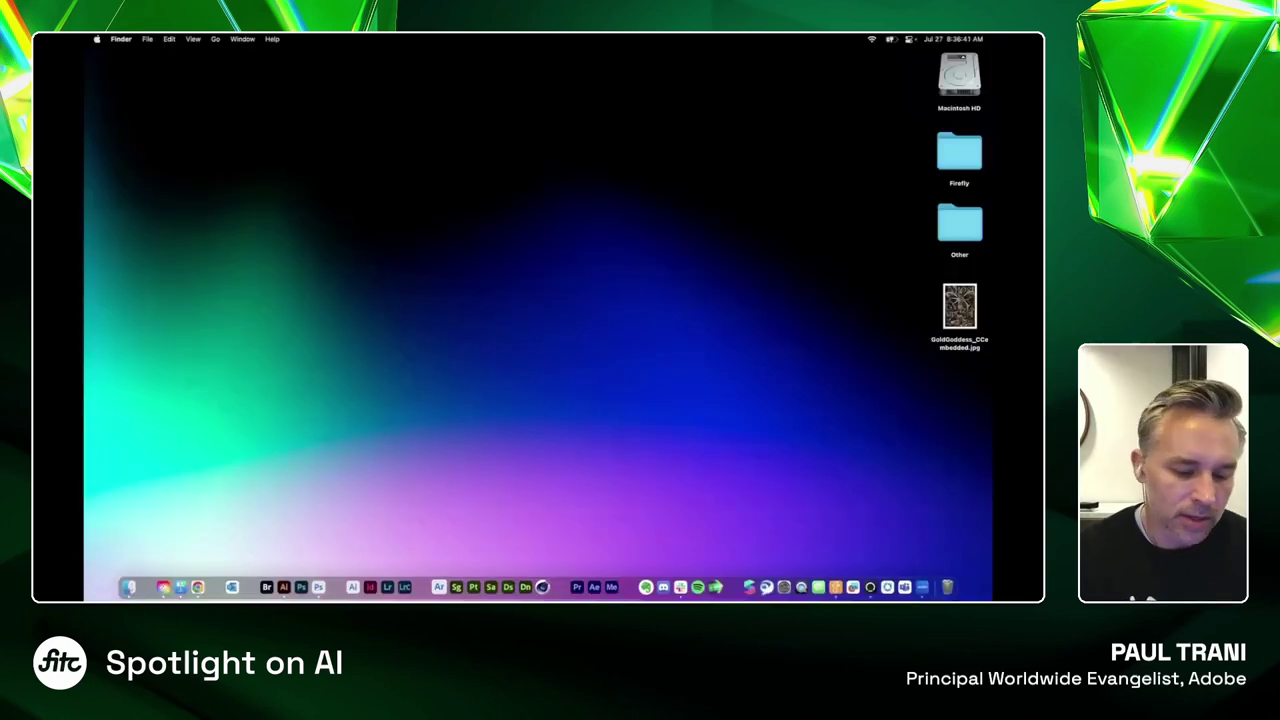
click(197, 587)
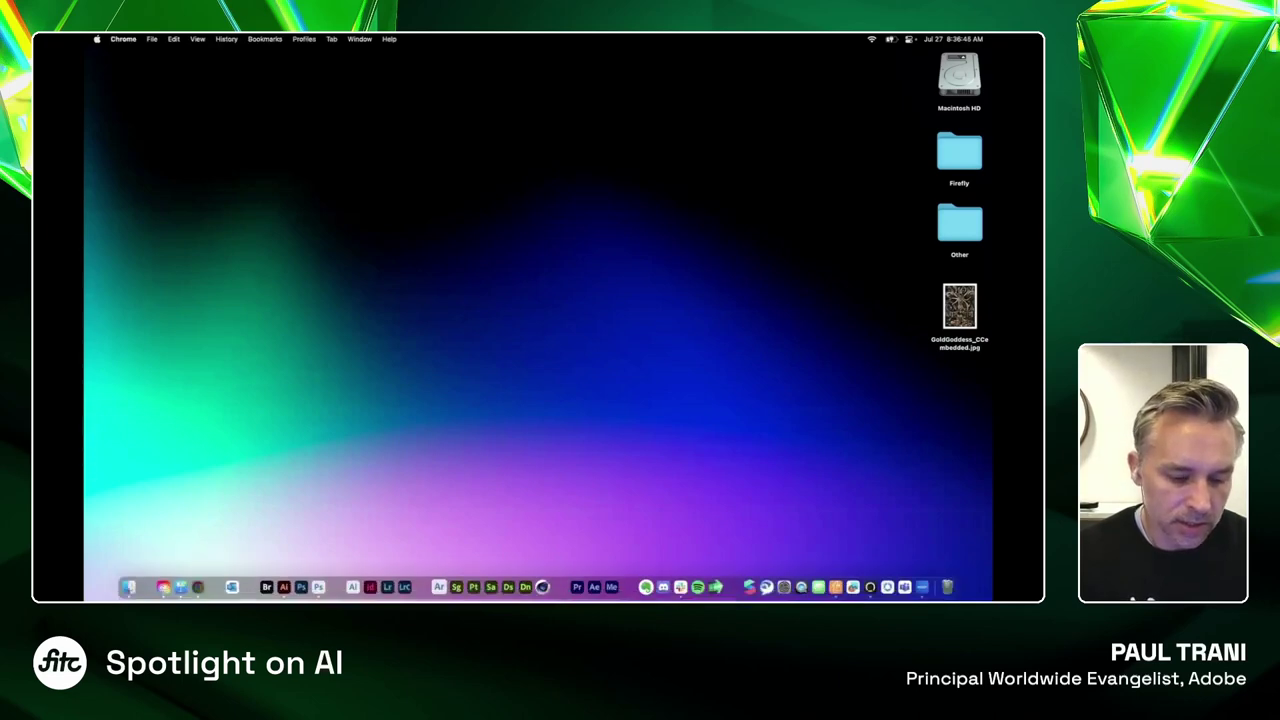
right_click(197, 587)
click(238, 464)
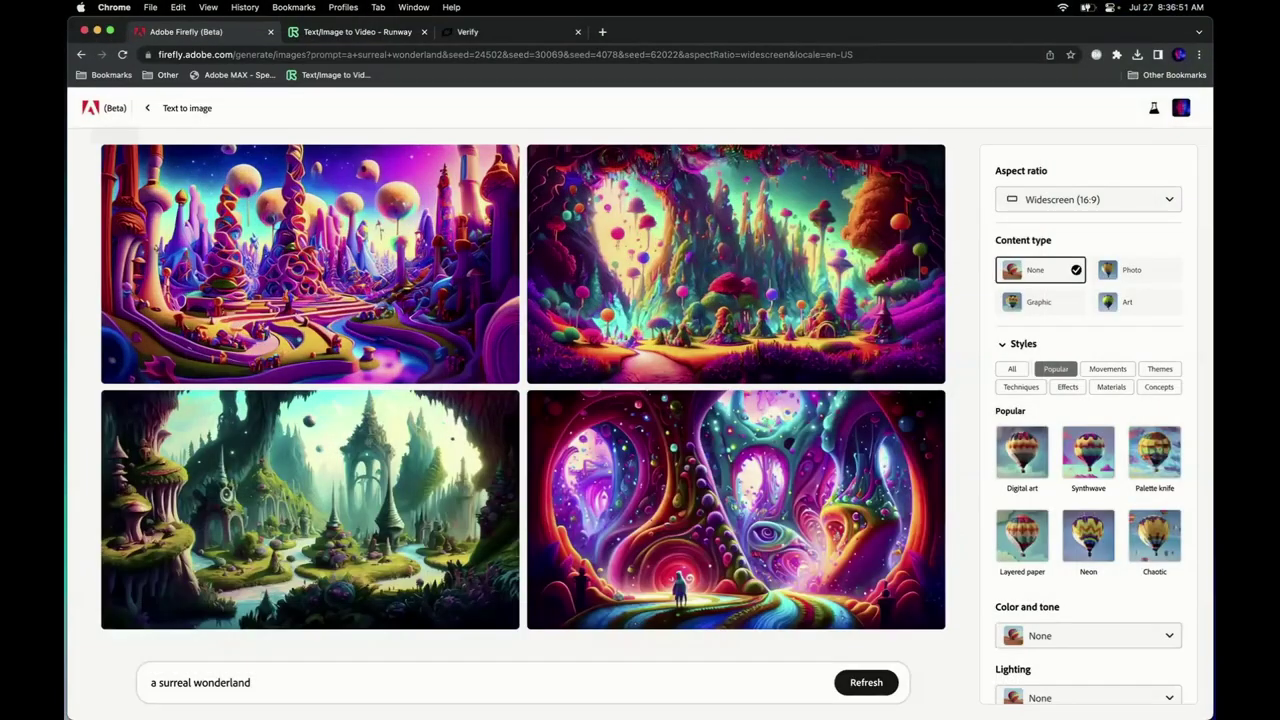
click(150, 118)
text(inting of mountai)
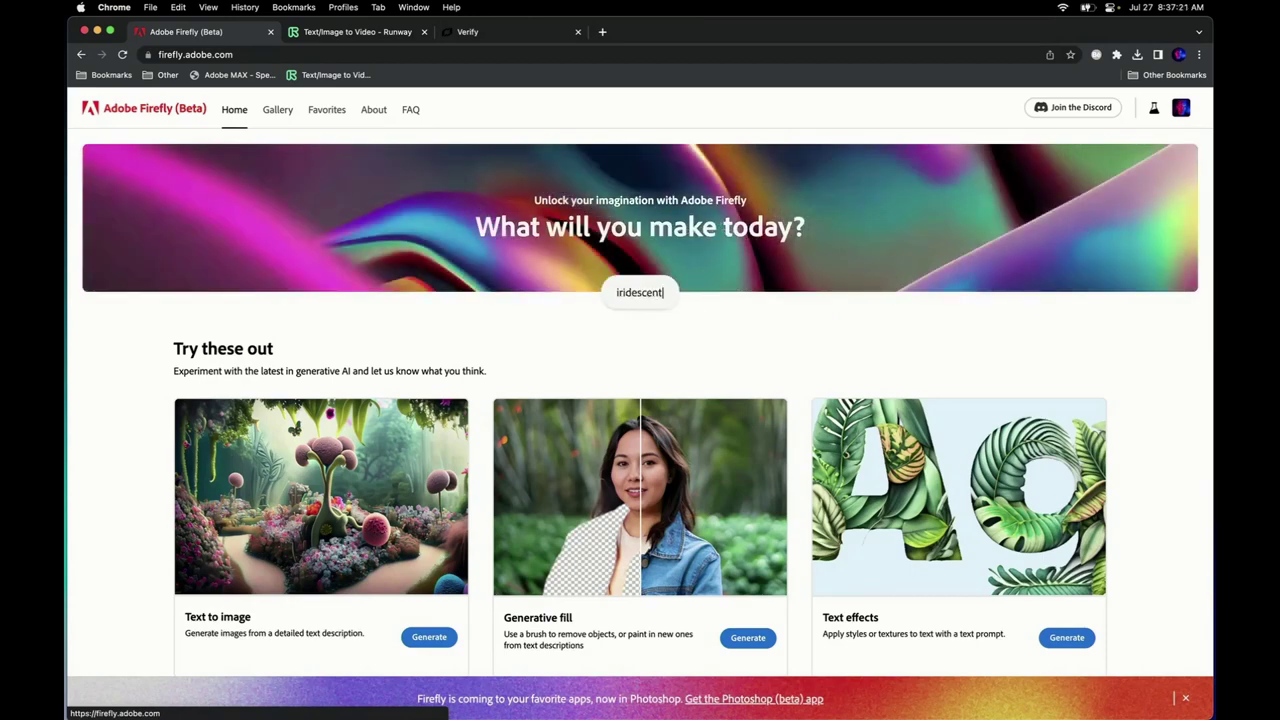
Look through the generative tools offered on the Firefly home page, from Text to image to Extend image
scroll(320, 480, down, 3)
scroll(320, 480, down, 1)
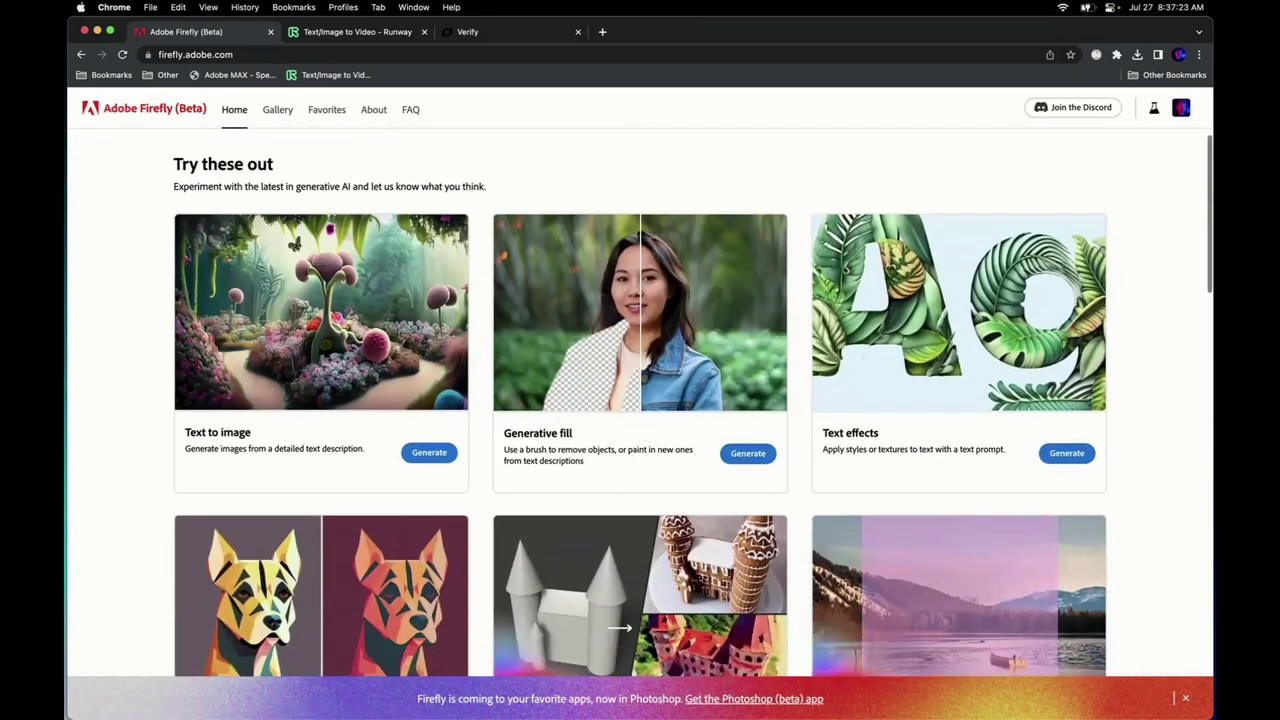
scroll(320, 480, down, 1)
scroll(320, 480, down, 2)
scroll(320, 480, up, 3)
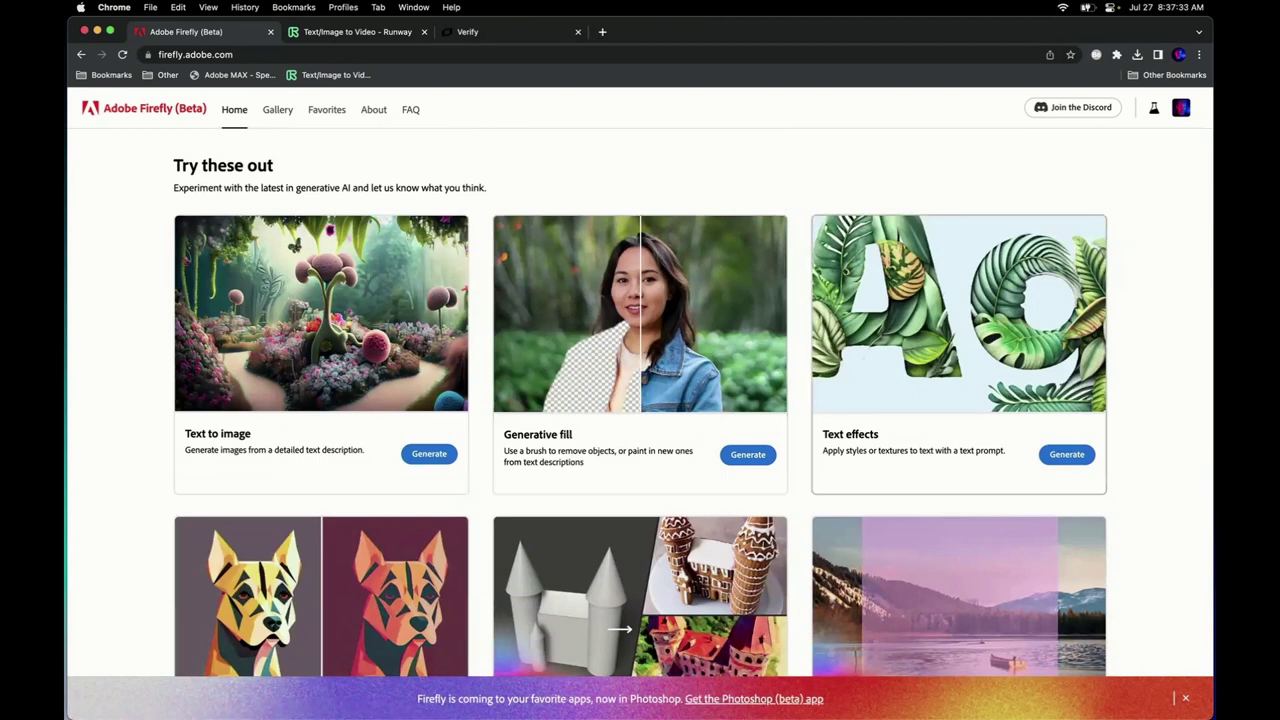
scroll(693, 404, down, 1)
scroll(958, 400, down, 5)
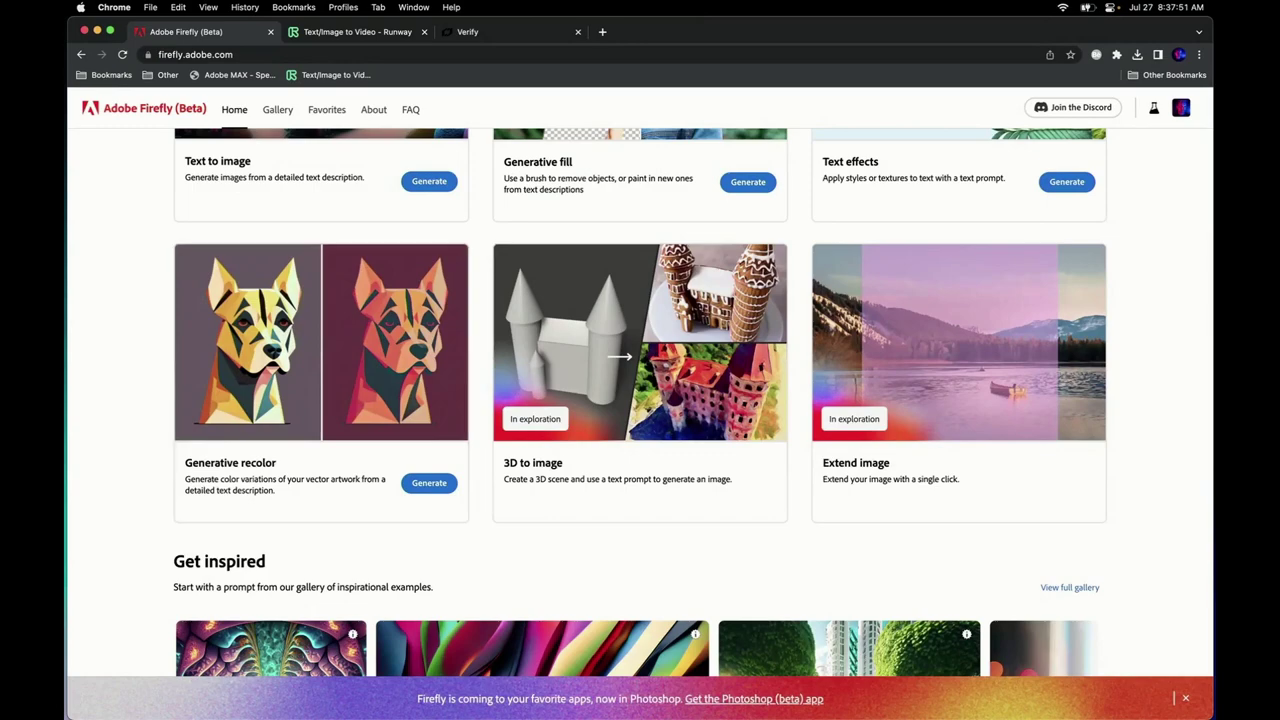
scroll(640, 400, up, 2)
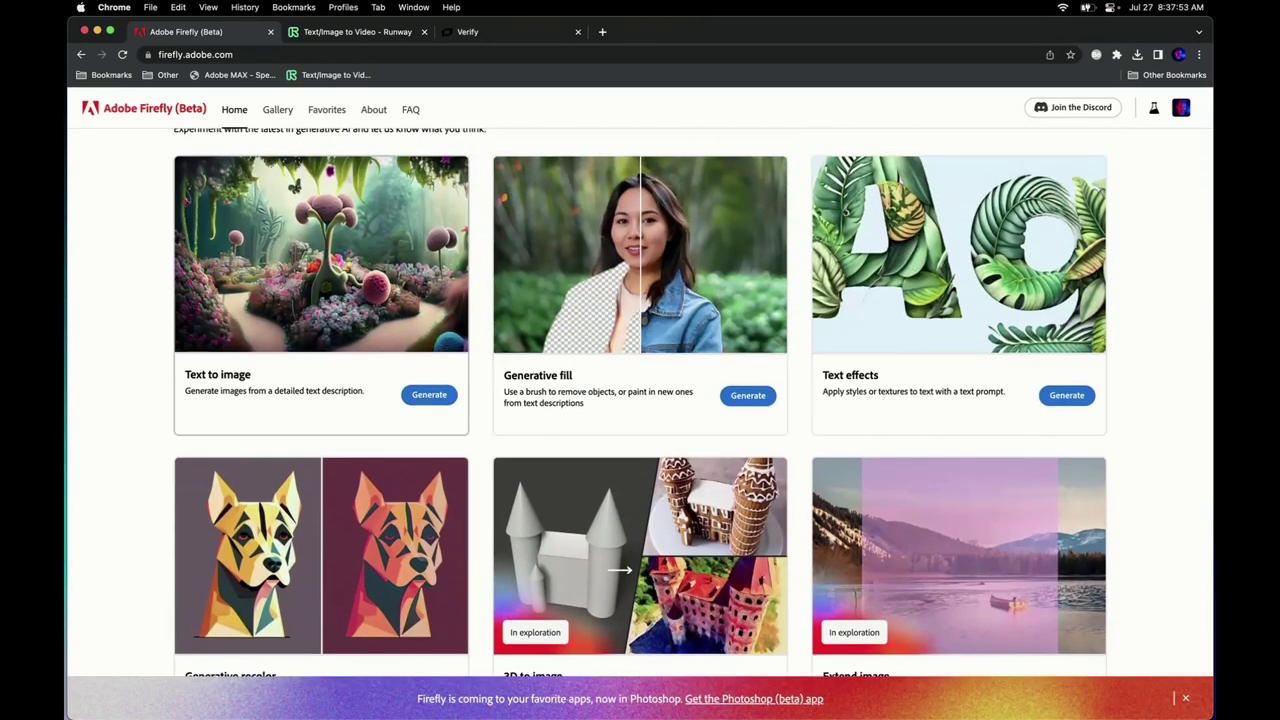
Start the Text to image generator and try the gallery prompt of the hot air balloon with flowers and butterflies
click(429, 394)
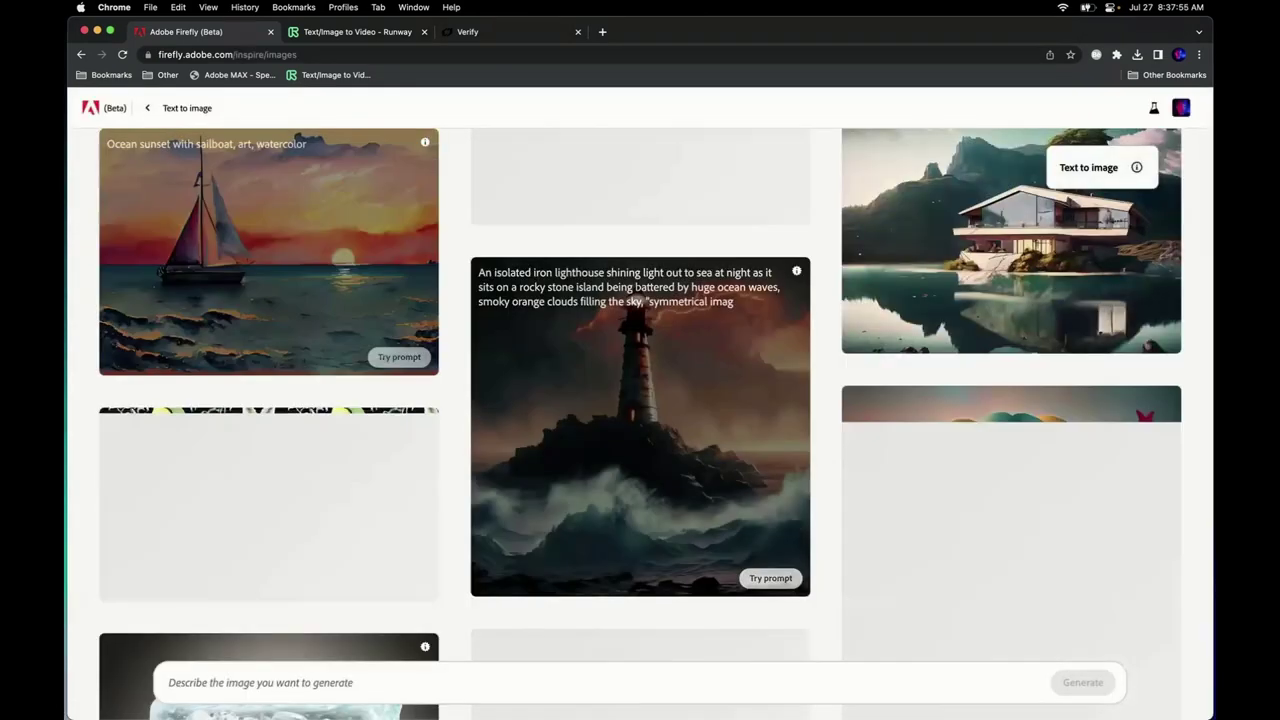
scroll(1010, 350, down, 5)
scroll(1010, 350, up, 2)
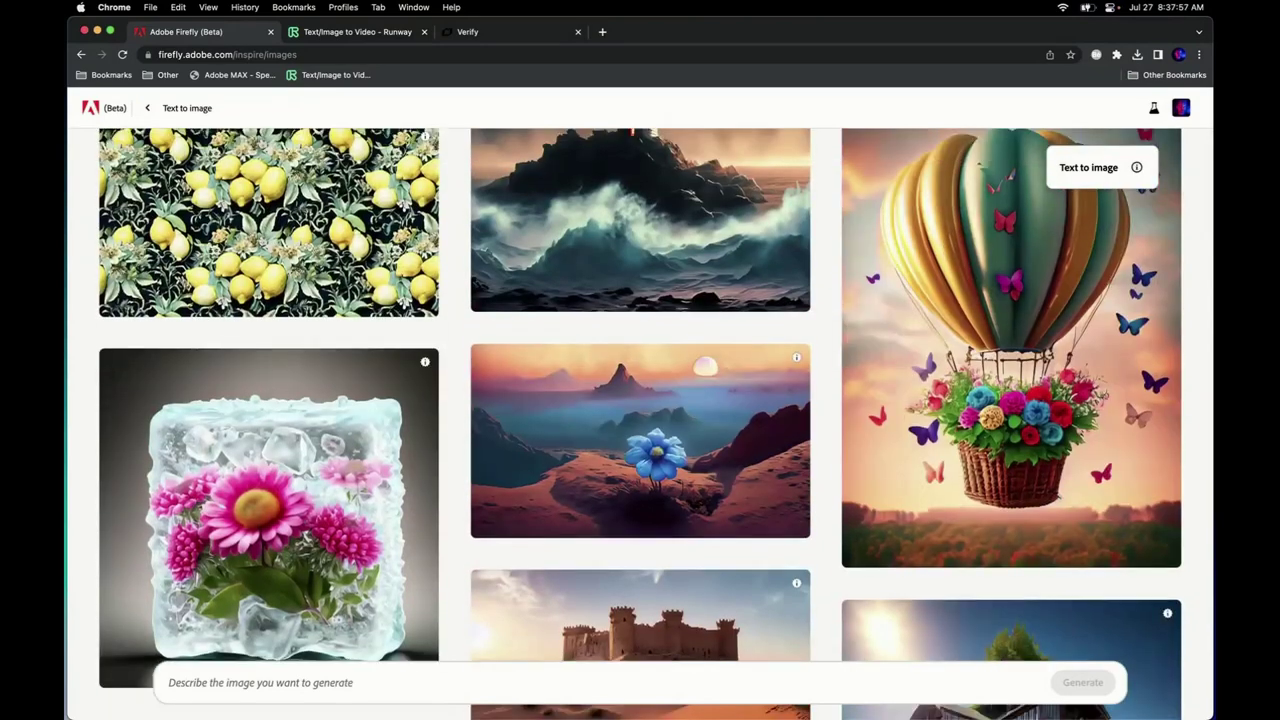
click(1141, 553)
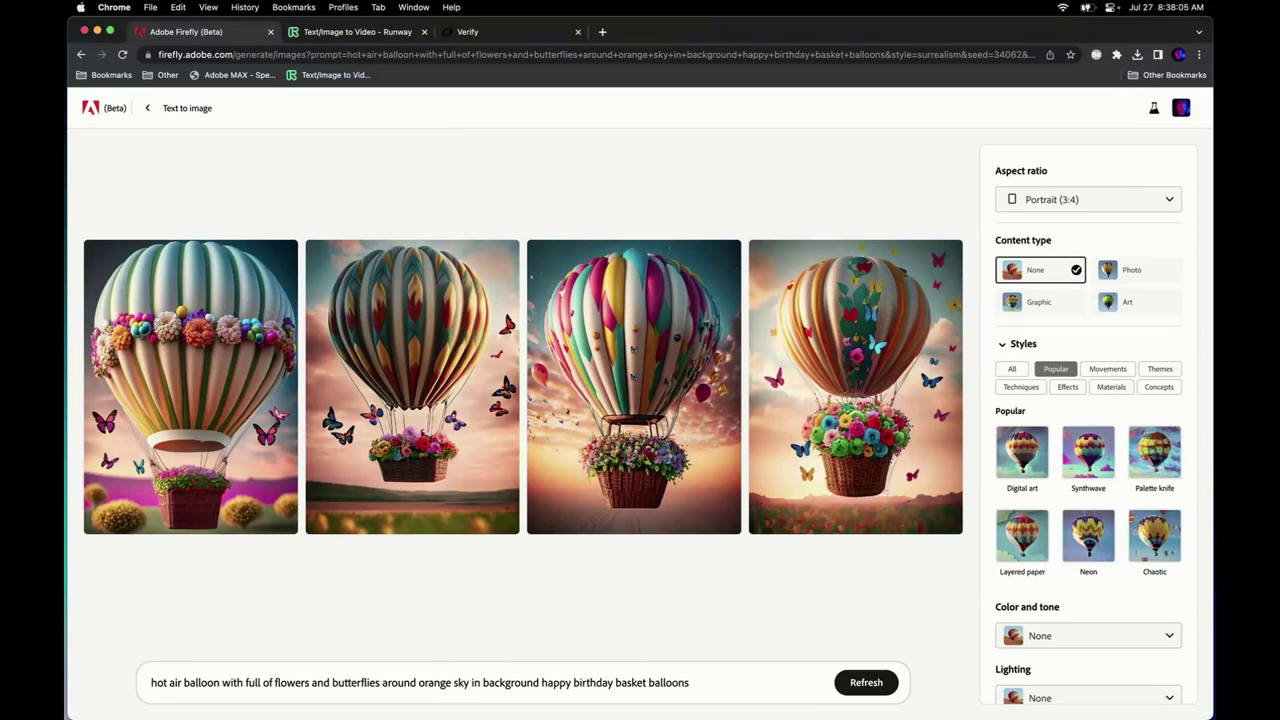
Change "with full of flowers" in the prompt to "made of flowers" and generate new images
double_click(232, 682)
key(BackSpace)
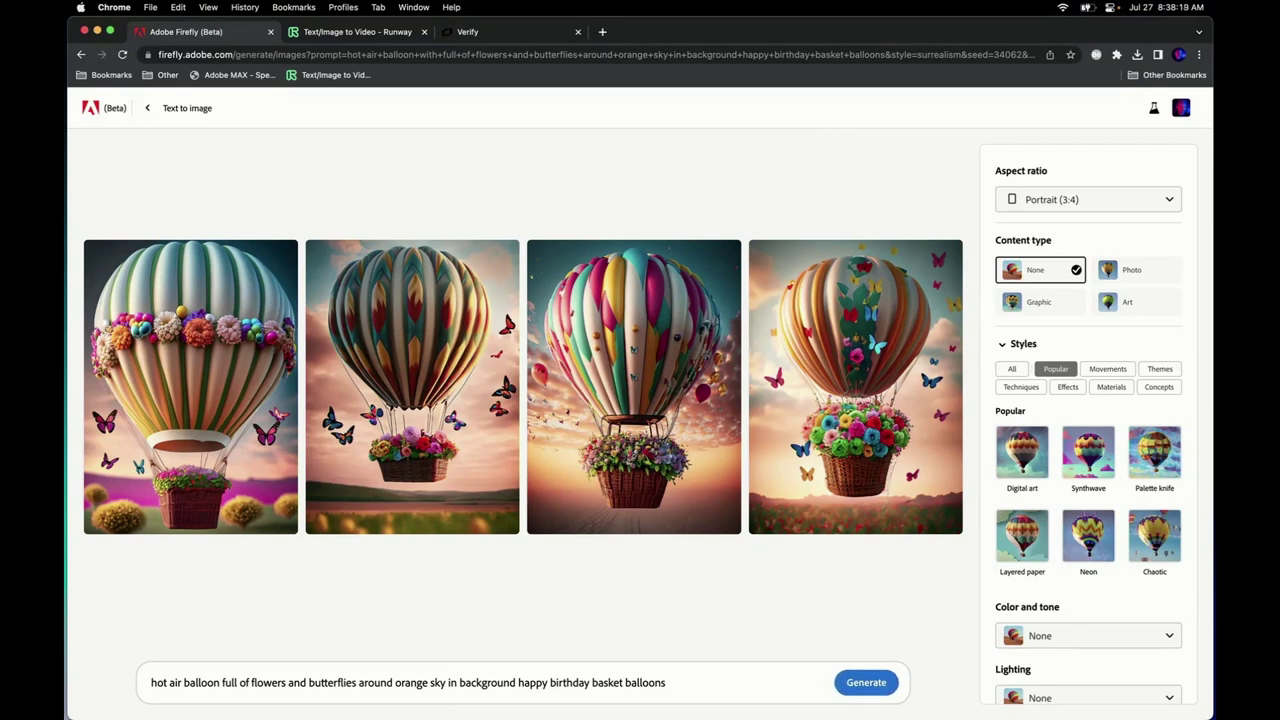
double_click(229, 682)
text(made)
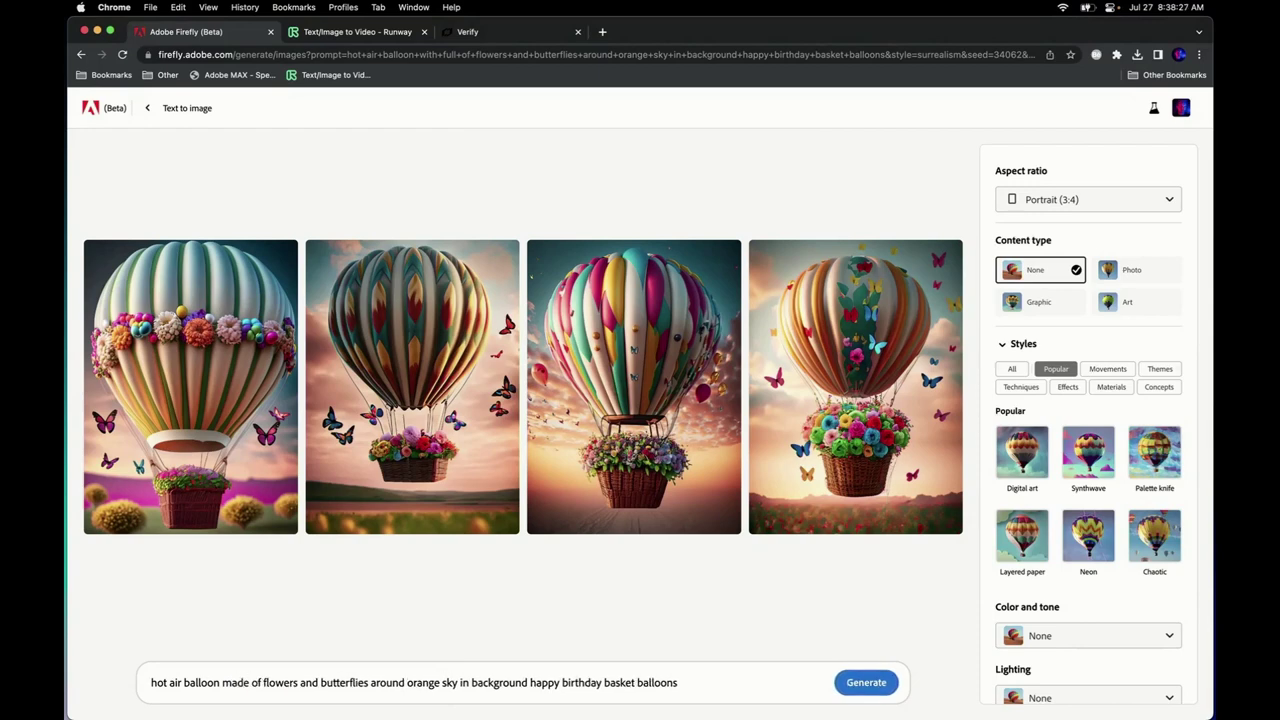
key(Return)
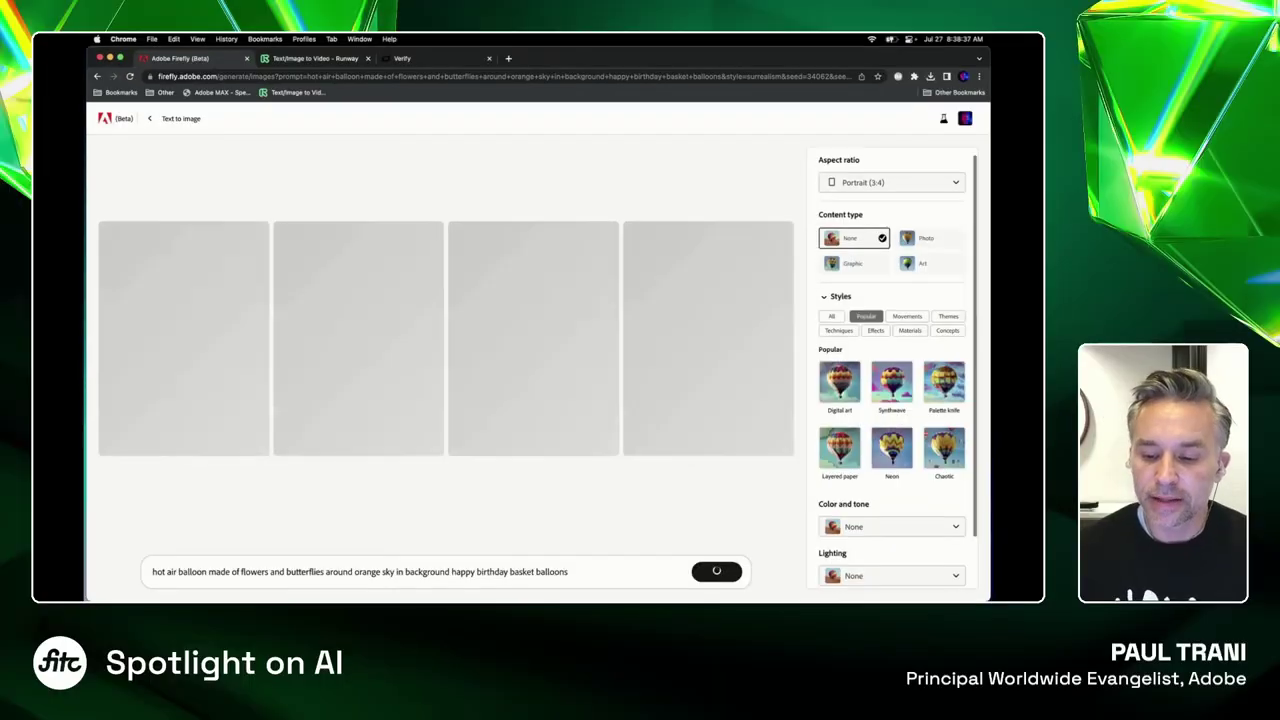
Examine the generated flower balloon images one by one at enlarged size, from the fourth back to the first
scroll(900, 320, down, 1)
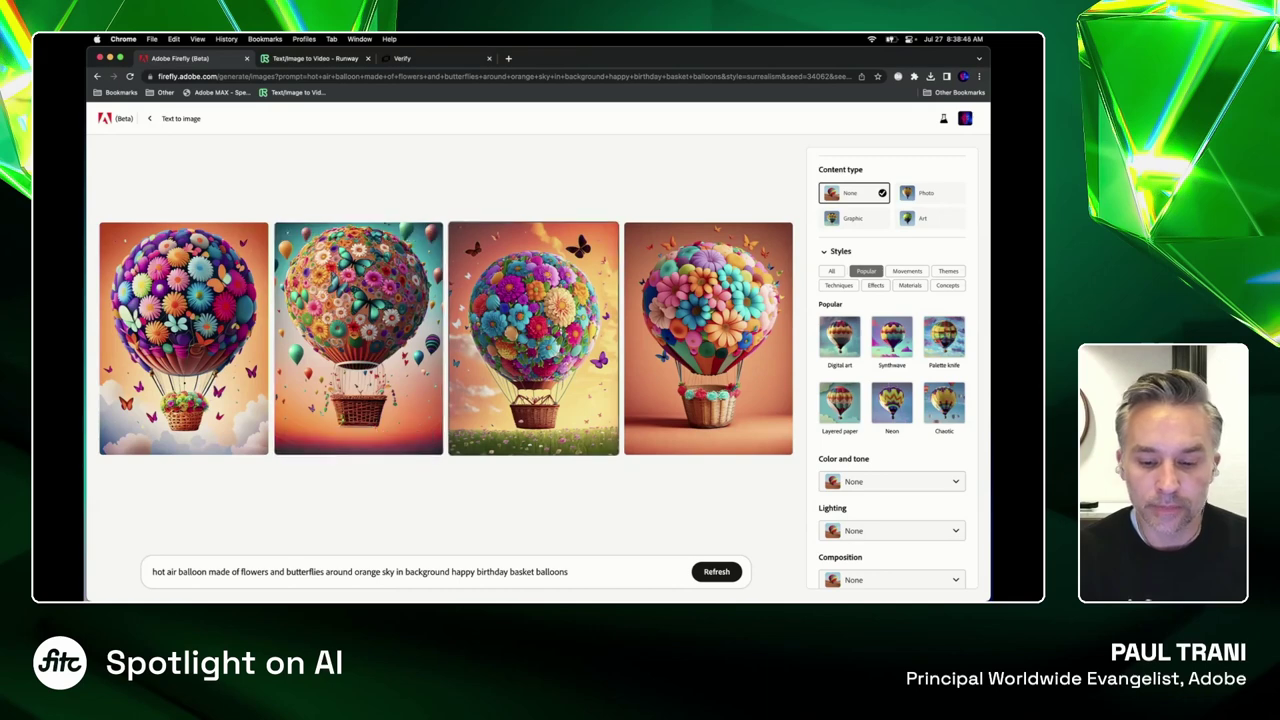
click(708, 338)
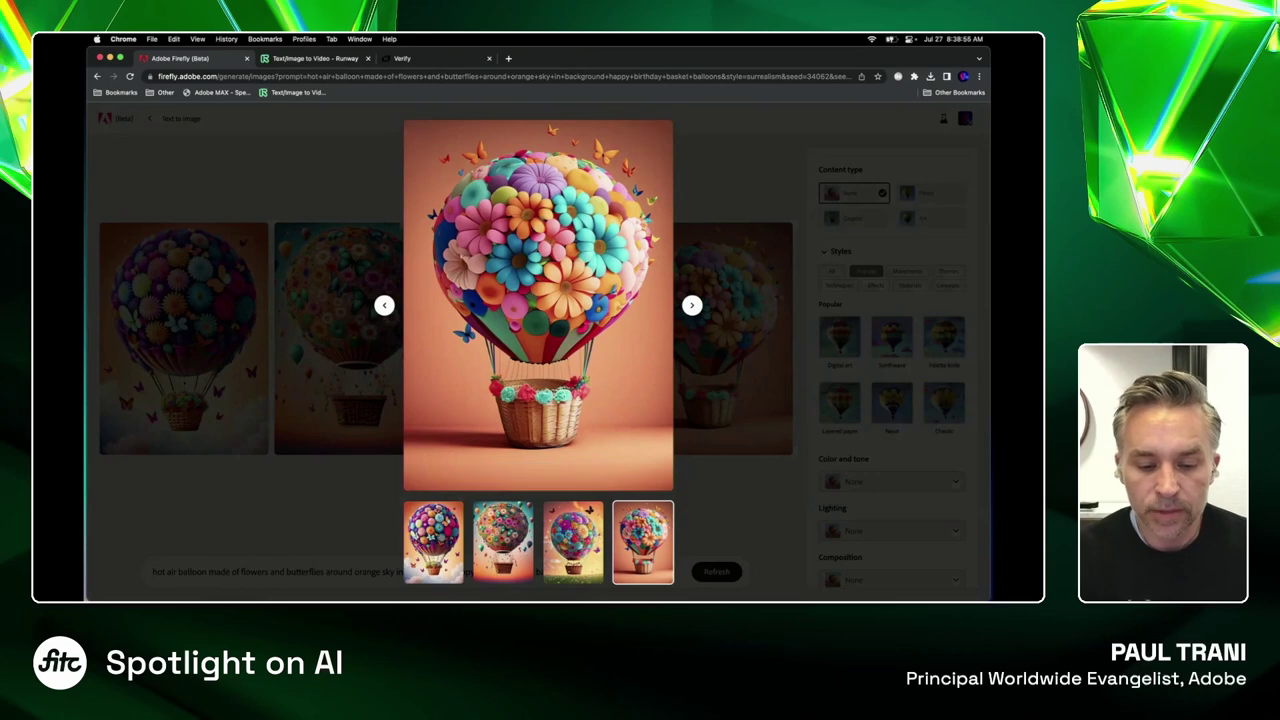
key(Left)
key(Left)
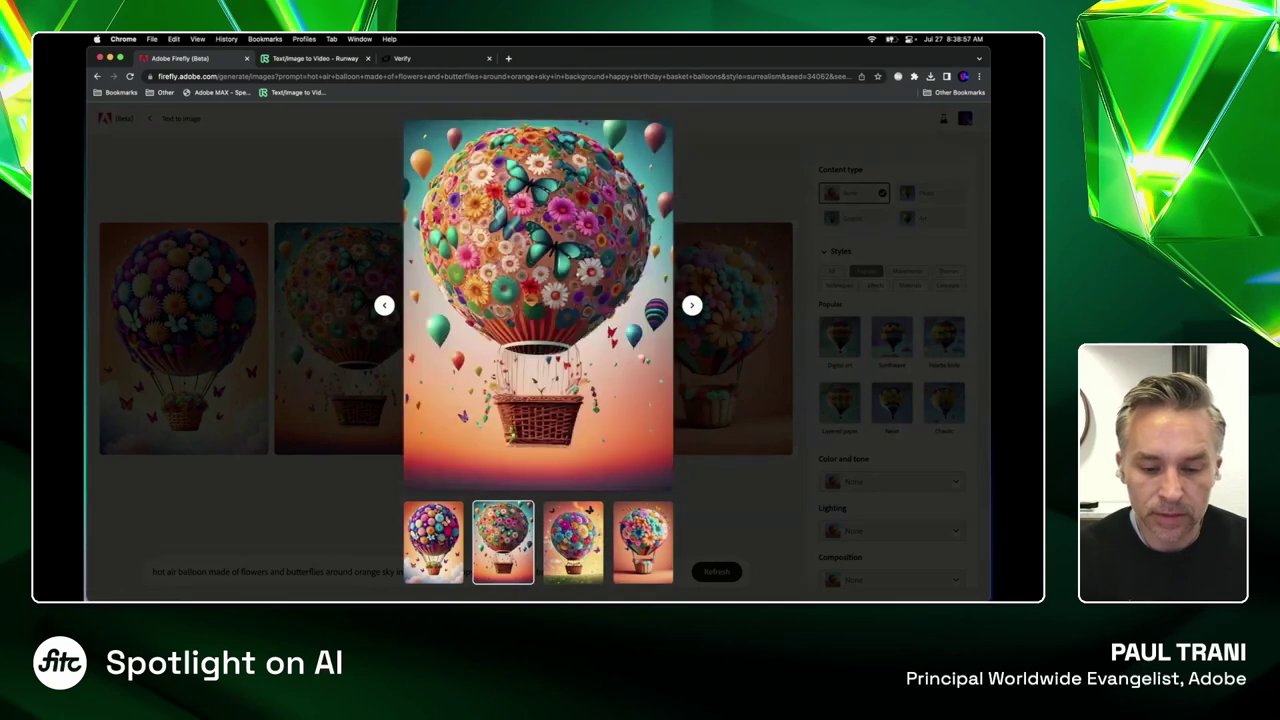
key(Left)
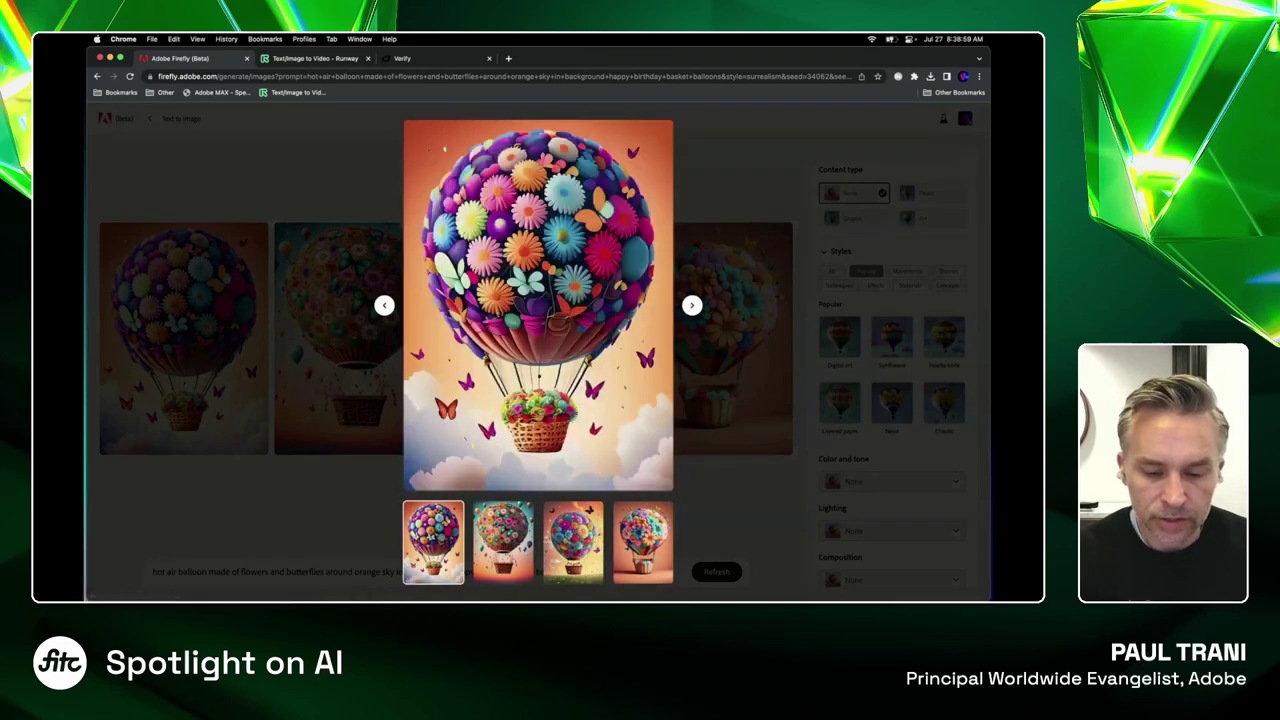
key(Escape)
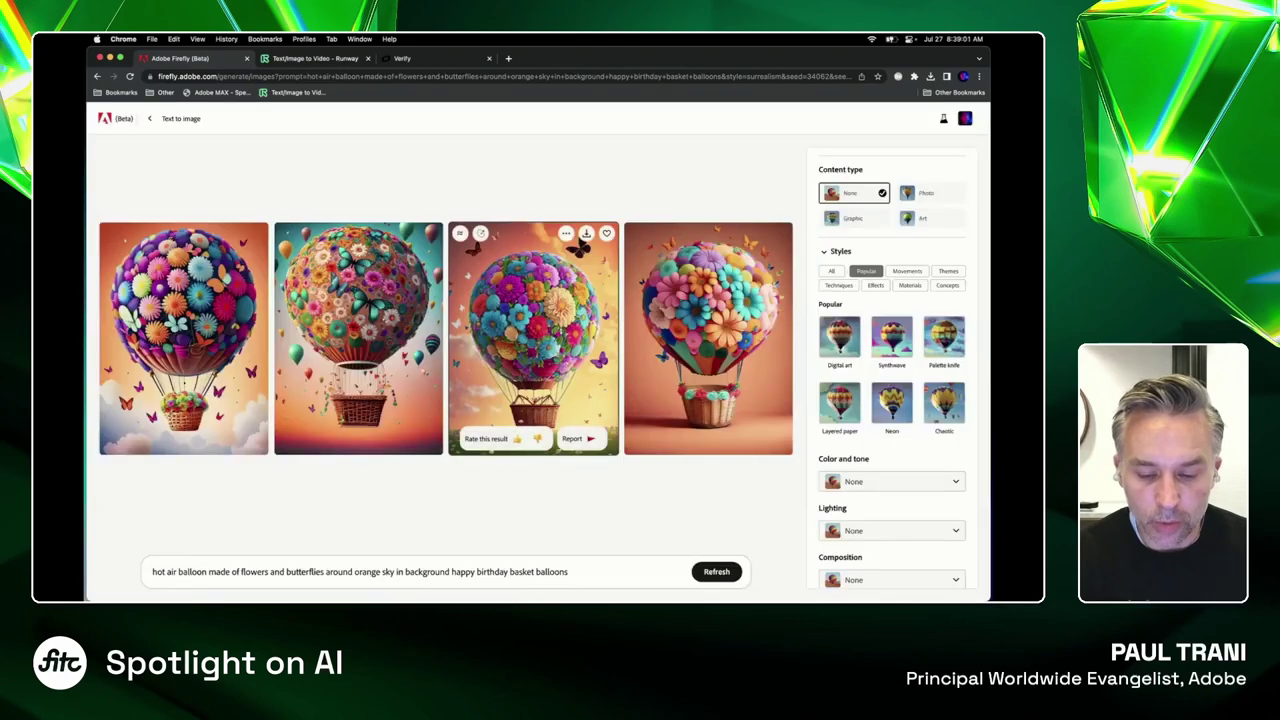
Generate images similar to the third balloon, save that balloon to favorites, and view the second variation enlarged
click(530, 320)
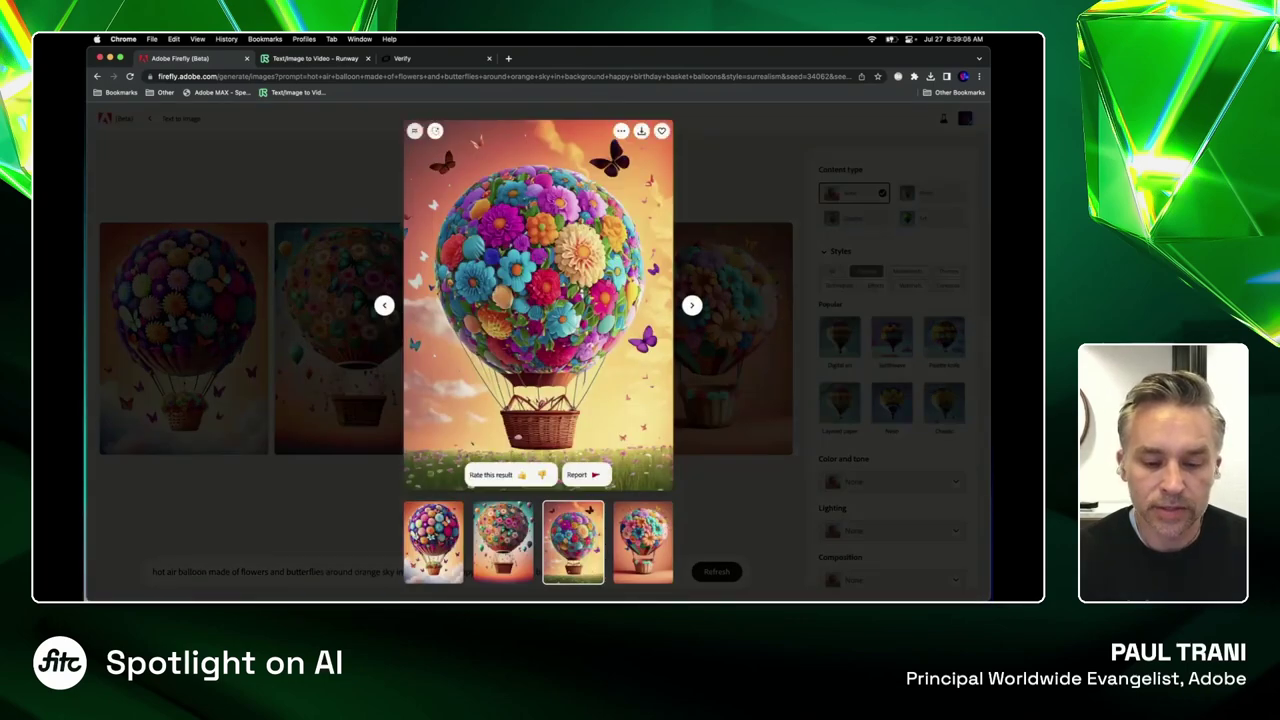
click(415, 131)
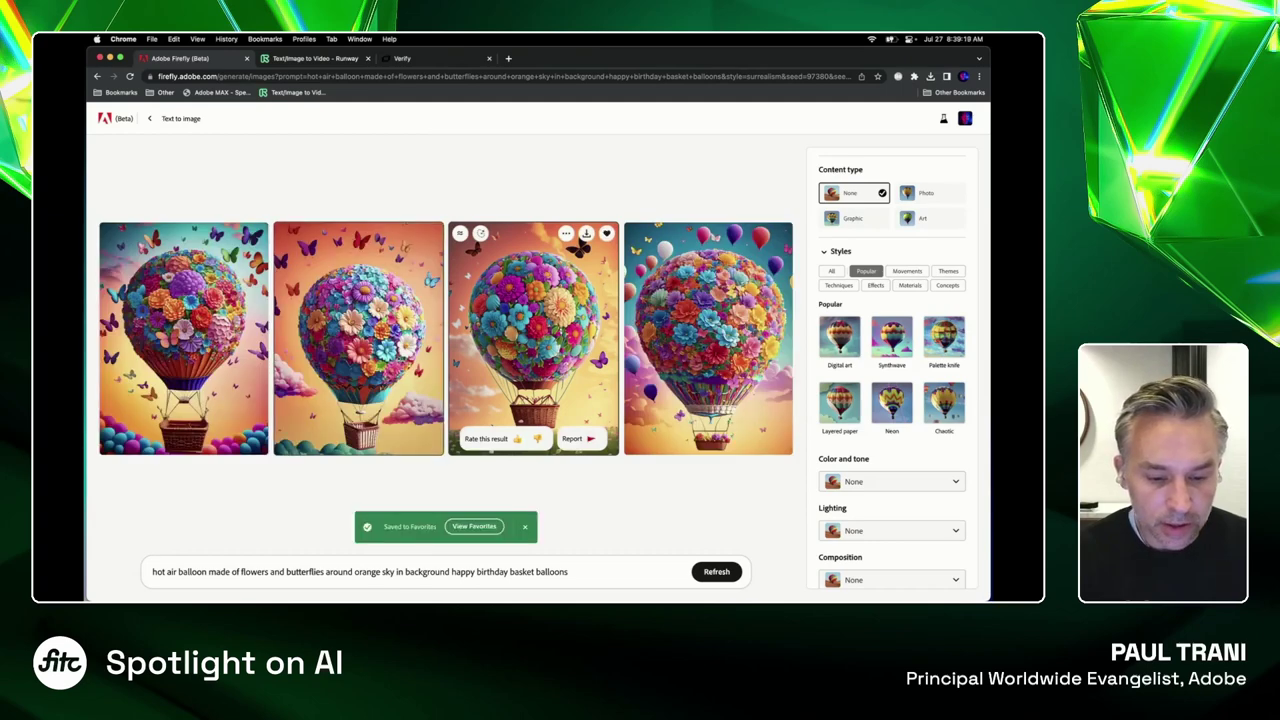
click(358, 330)
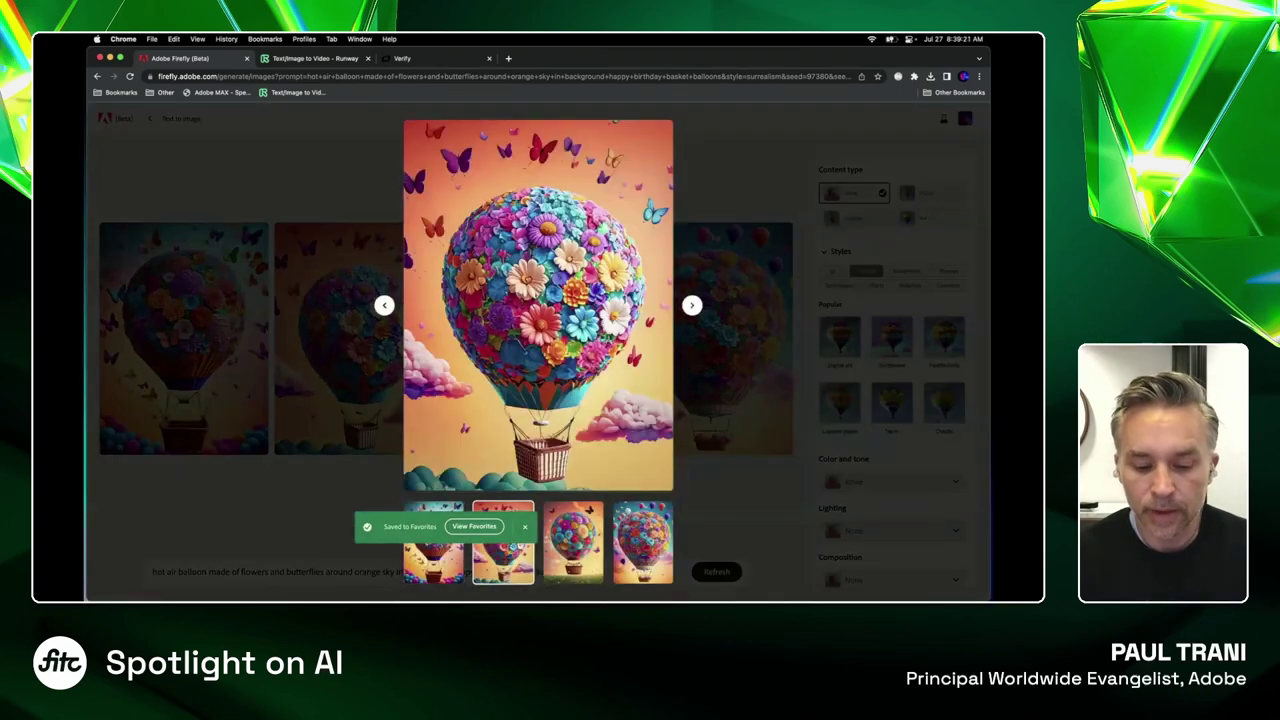
key(Escape)
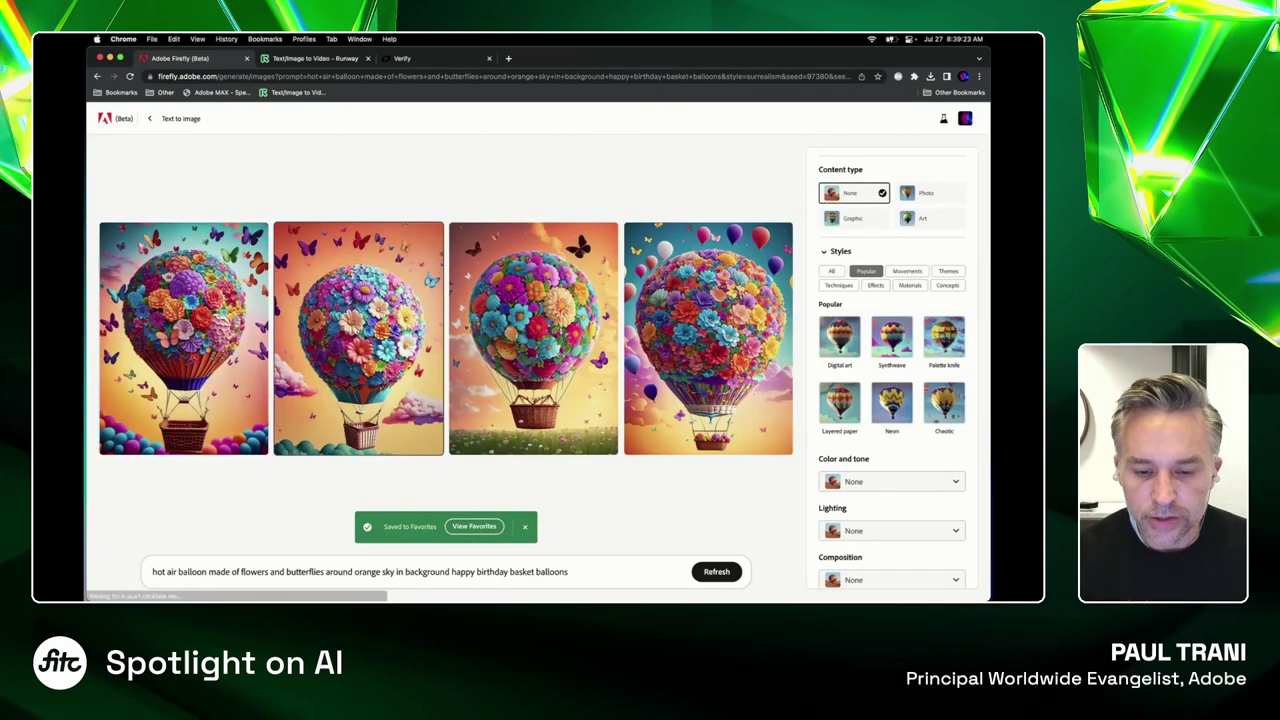
Apply the Synthwave style from the full style list and set the composition to Wide angle
scroll(888, 450, down, 1)
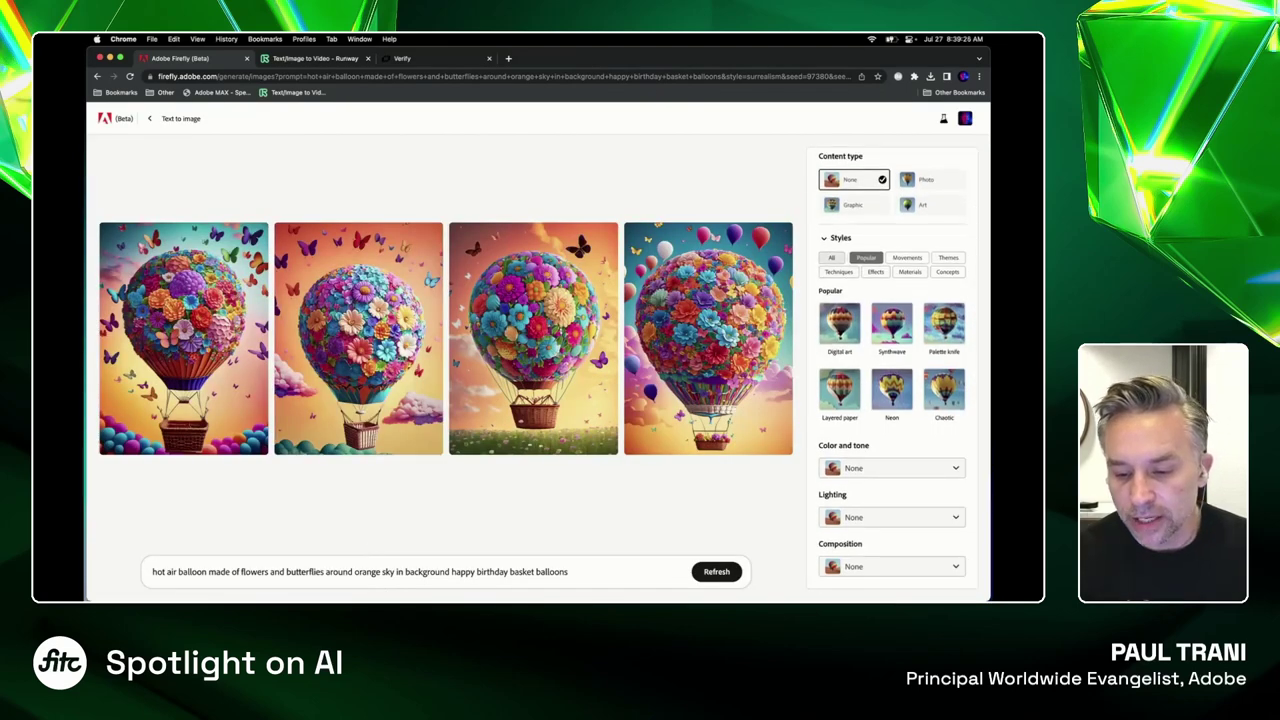
click(831, 258)
scroll(892, 300, down, 3)
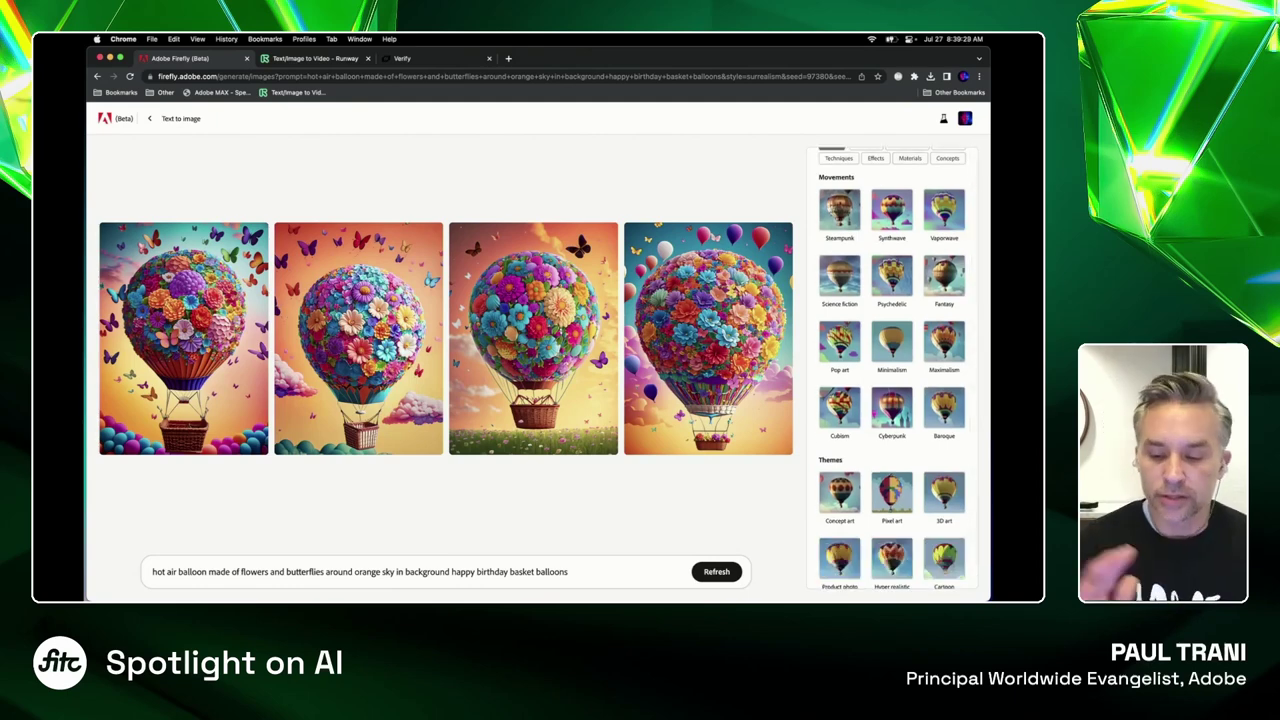
click(892, 211)
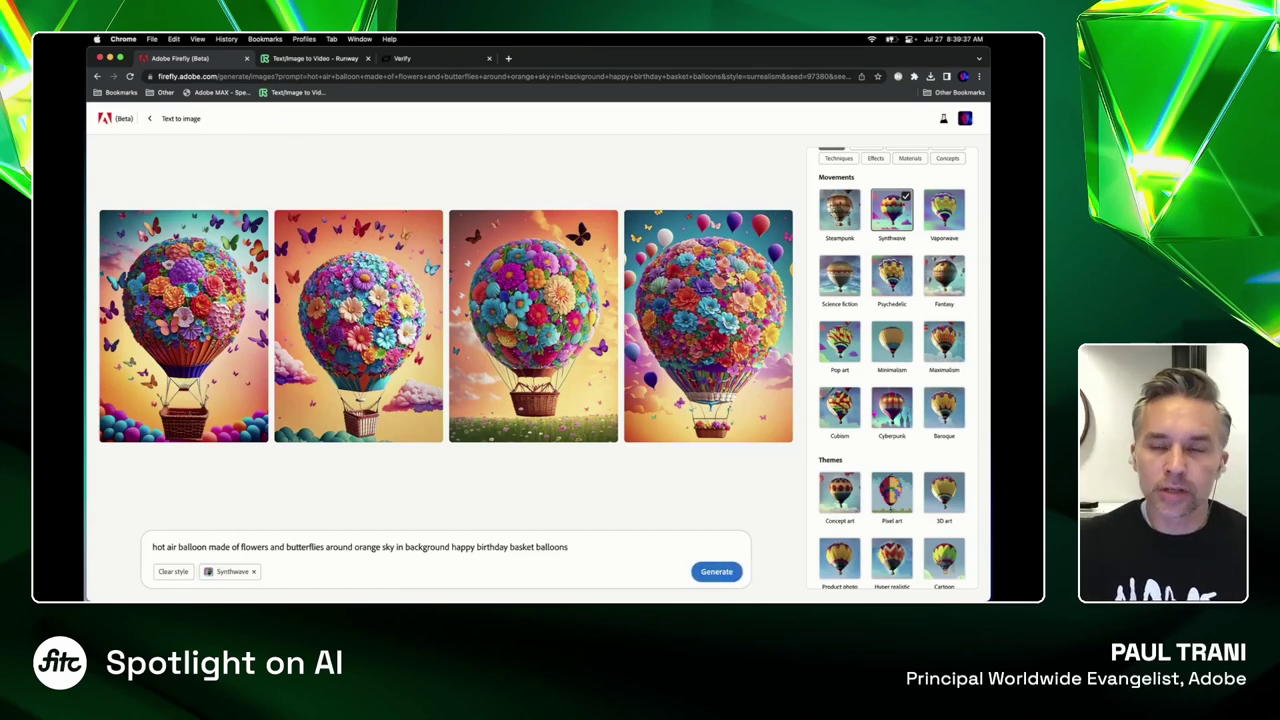
scroll(892, 370, down, 10)
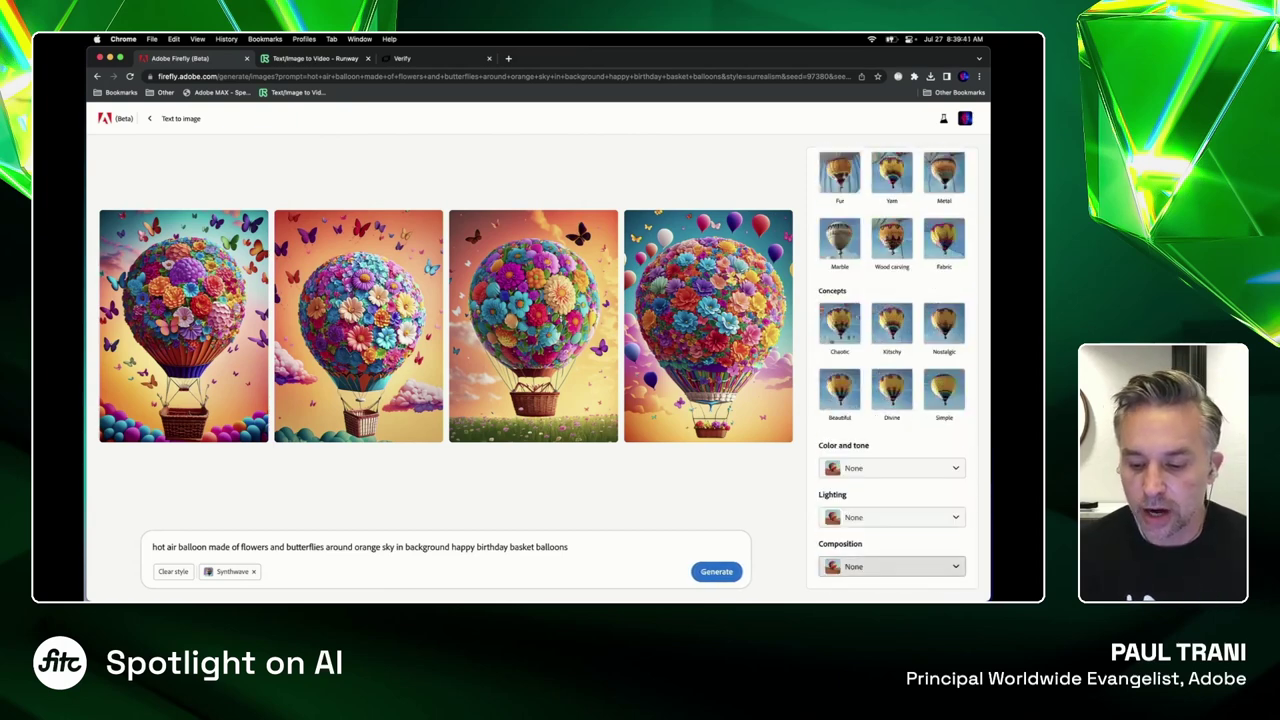
click(892, 566)
click(860, 450)
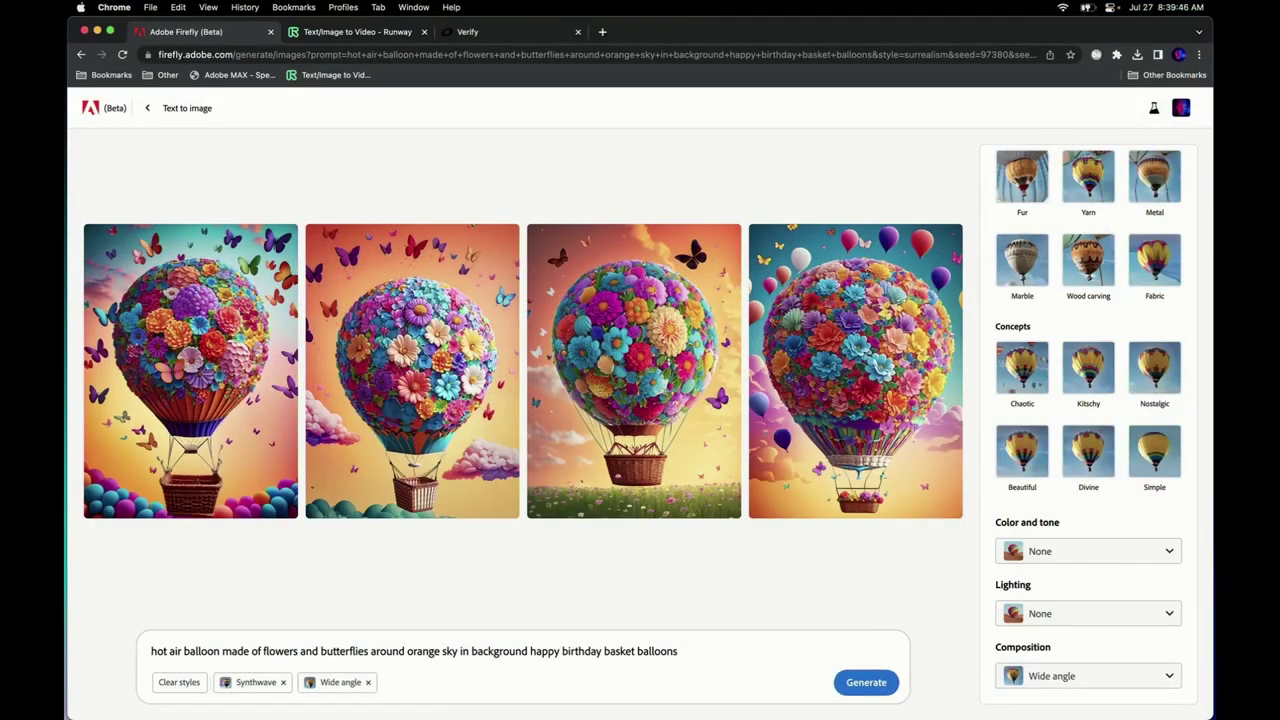
Replace the word "flowers" in the prompt with "bolts and chrome and gears"
double_click(254, 547)
text(bolt)
text(s and chrome)
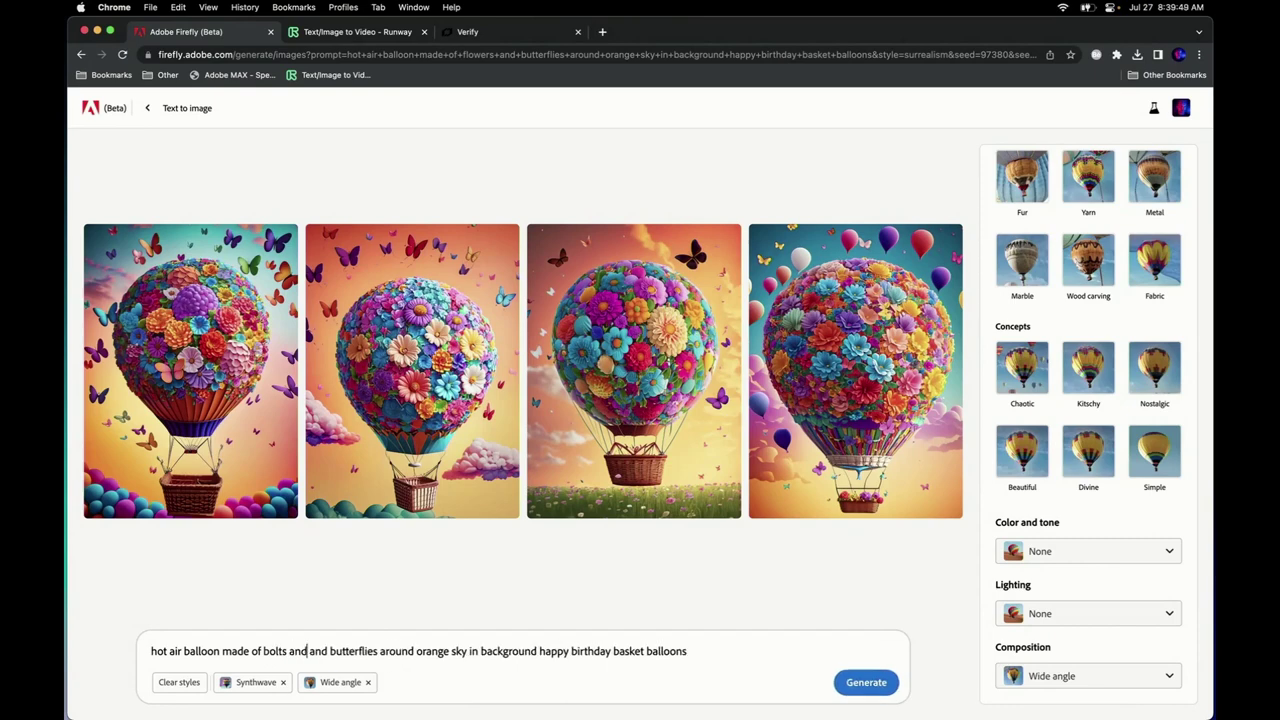
text( and)
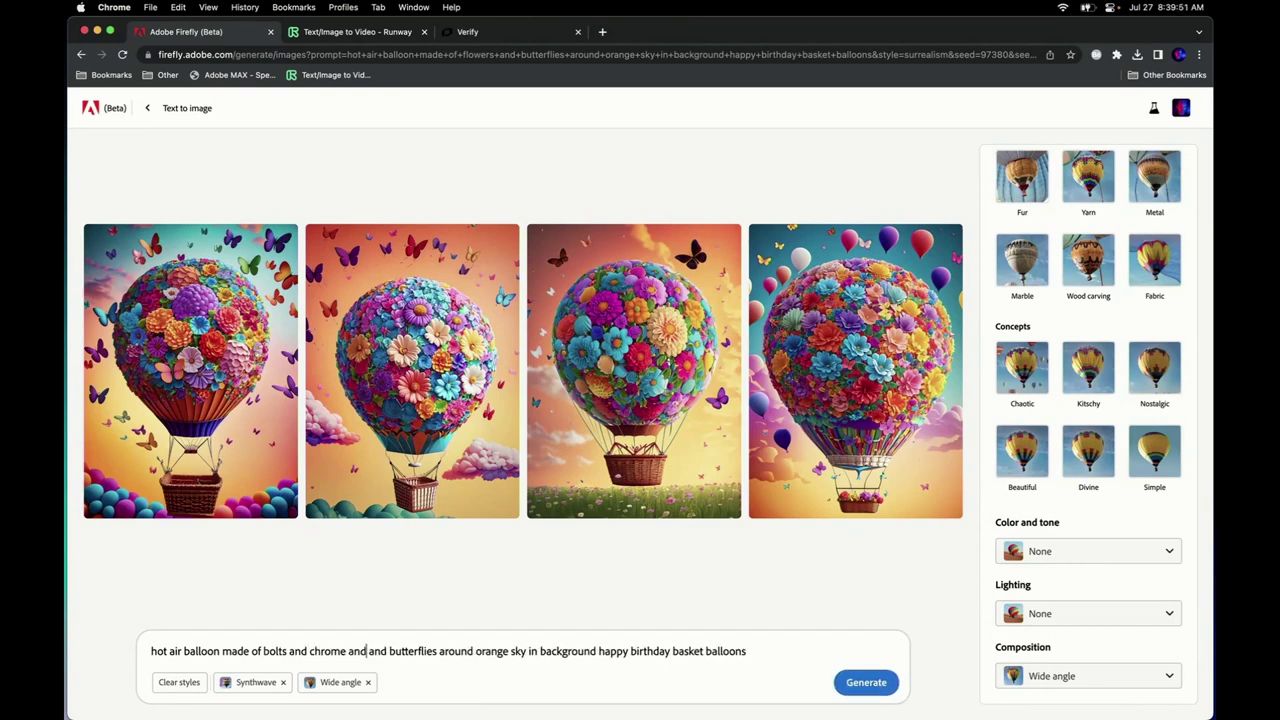
text( he)
key(BackSpace)
key(BackSpace)
text(gear)
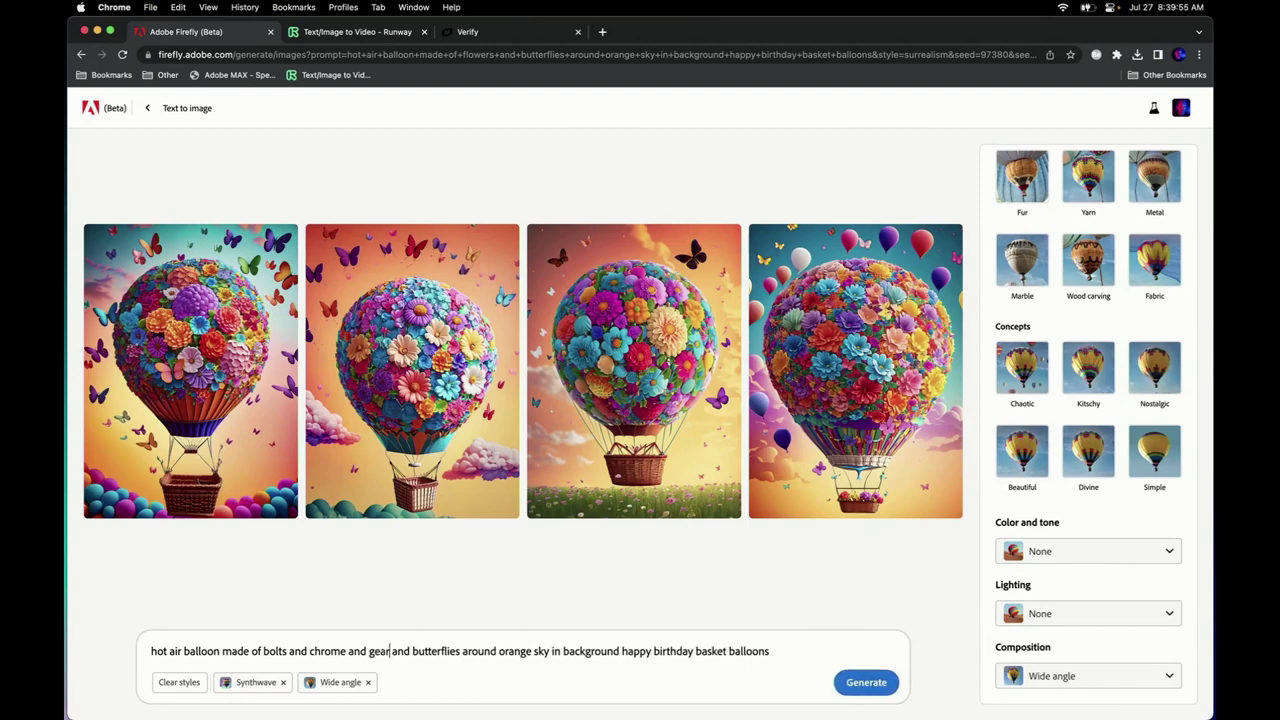
text(s)
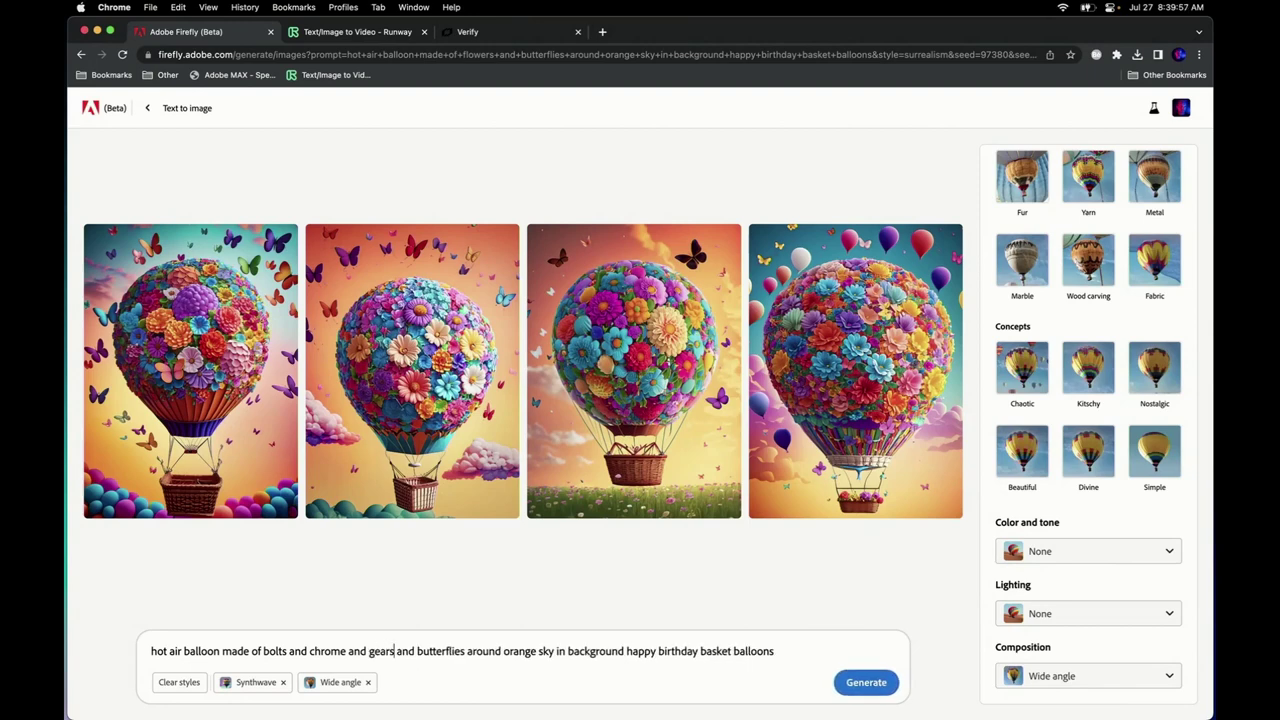
Remove "and butterflies" from the prompt and generate images with the chosen styles
drag(397, 651, 449, 651)
key(BackSpace)
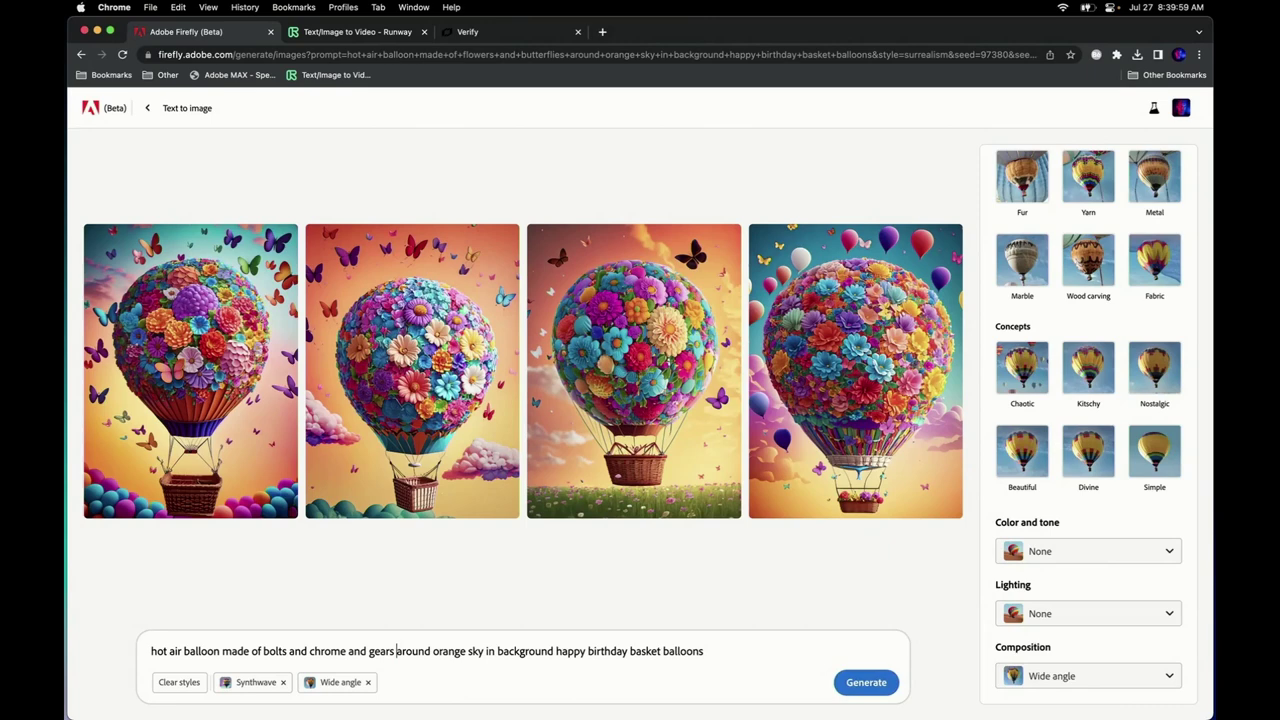
scroll(1088, 420, up, 6)
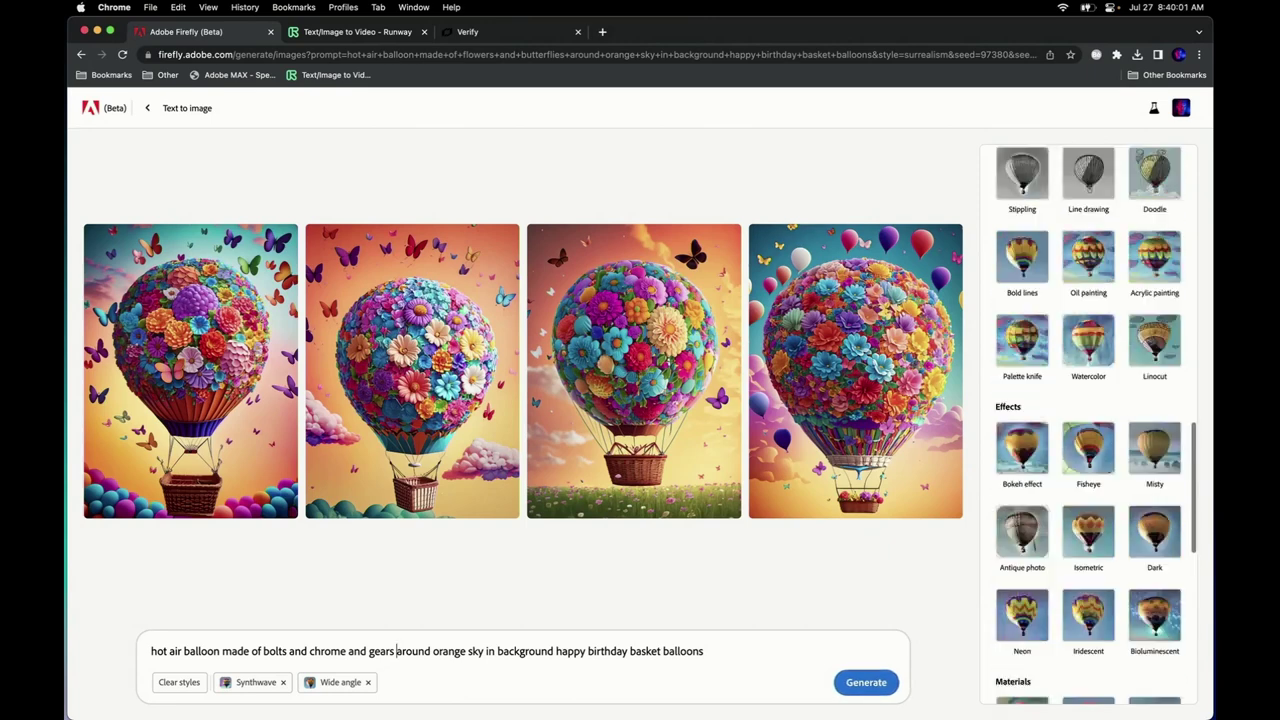
click(866, 682)
scroll(1088, 420, up, 10)
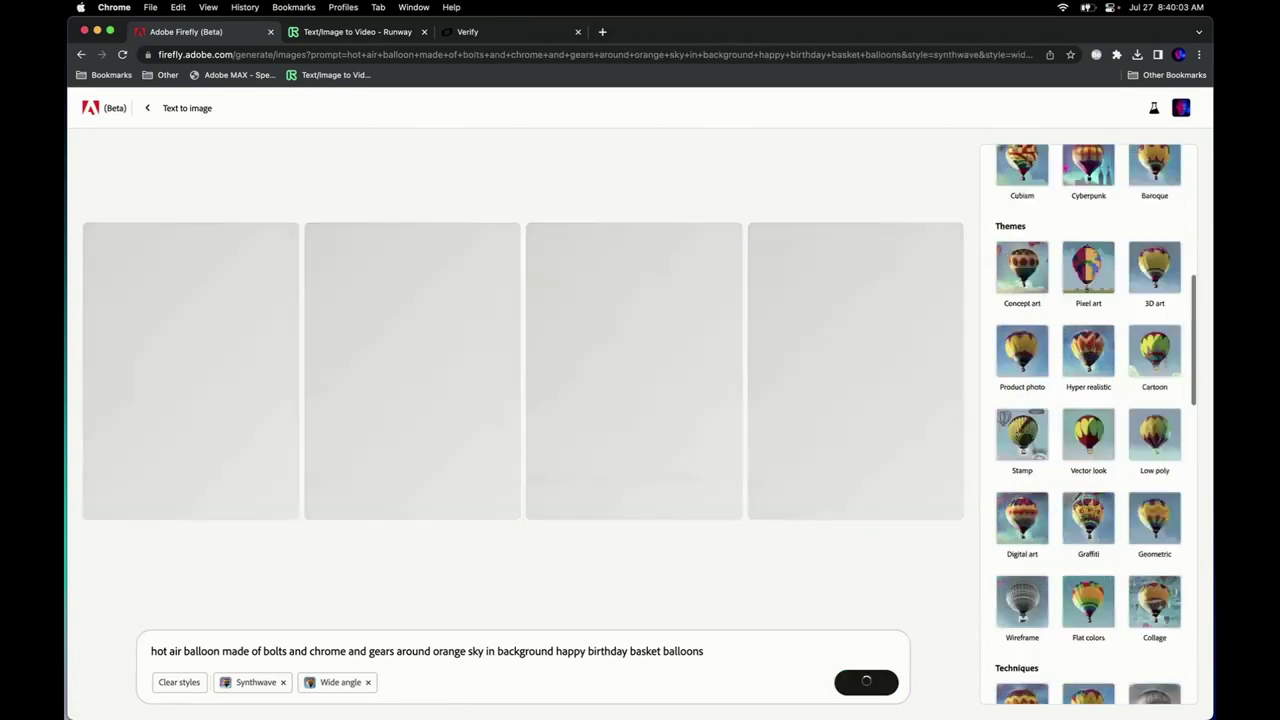
Add the Steampunk and Vaporwave styles to the hot air balloon prompt
click(1022, 452)
click(1154, 452)
scroll(1088, 420, down, 10)
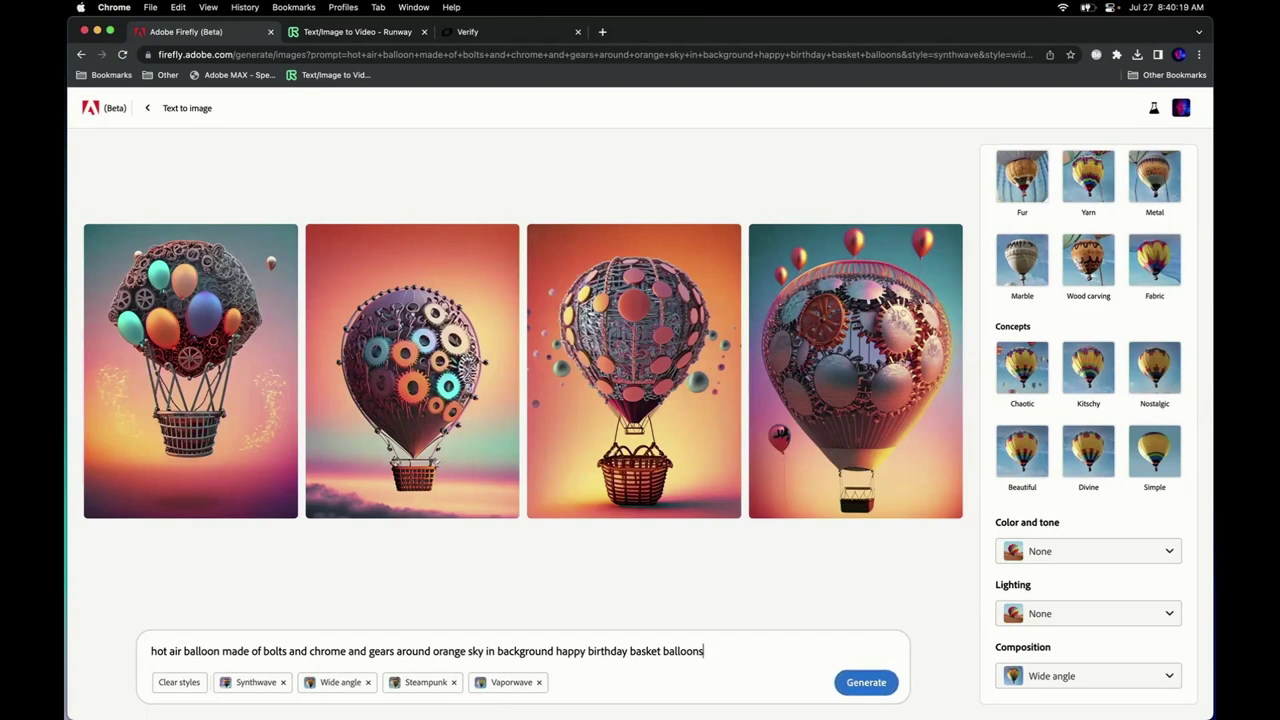
Enlarge the third generated balloon image and open it in Generative fill
click(634, 371)
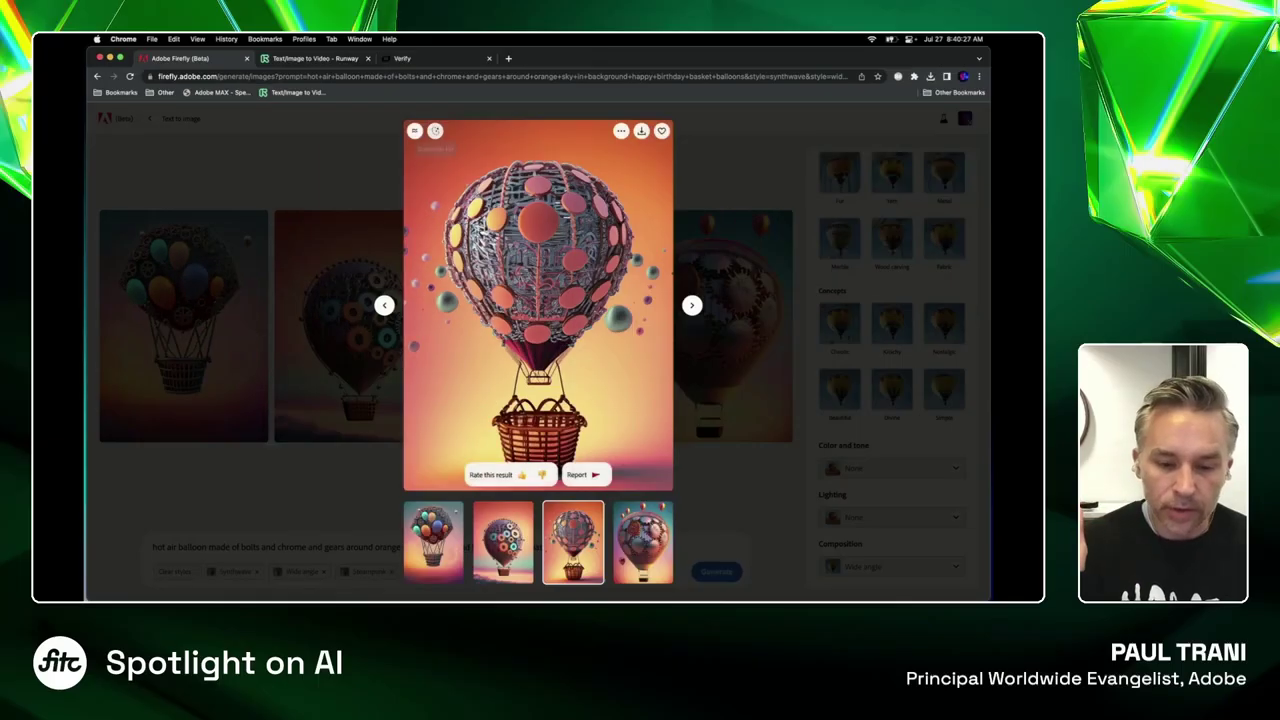
click(435, 131)
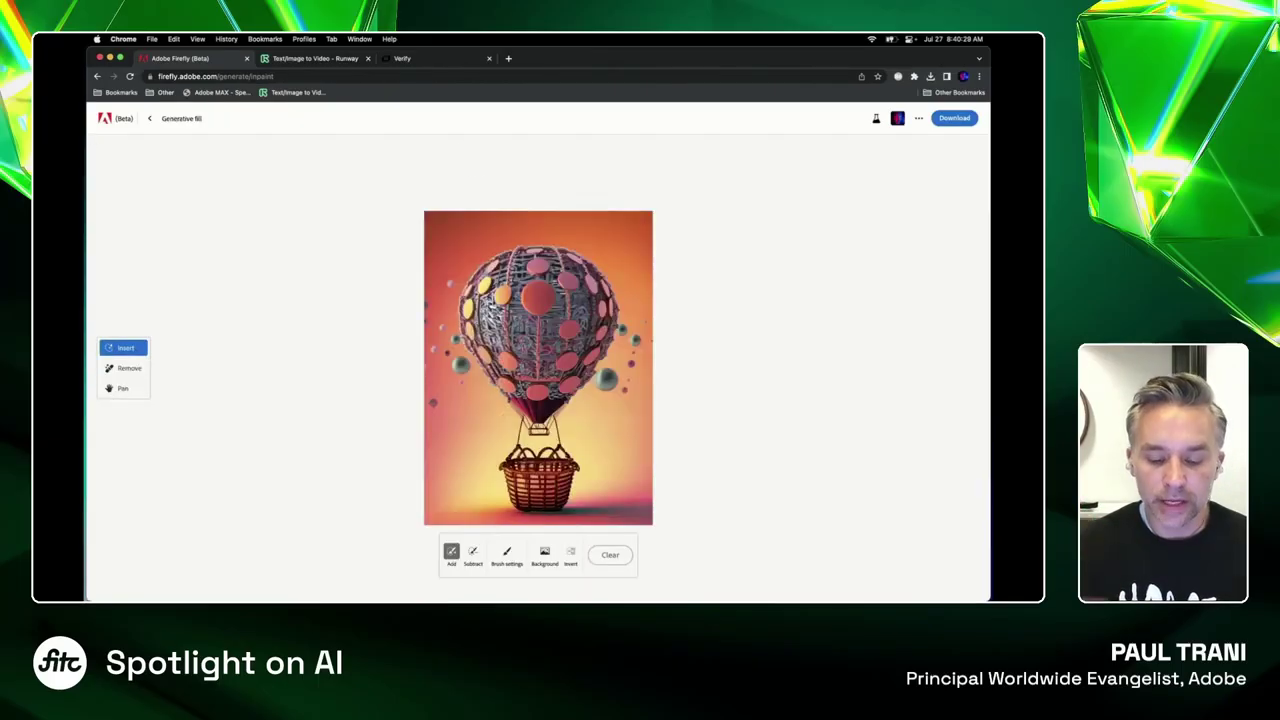
Brush out a diagonal patch across the balloon's middle and generate a fill there from the prompt "gears and metal and chrome"
key(super+plus)
key(super+plus)
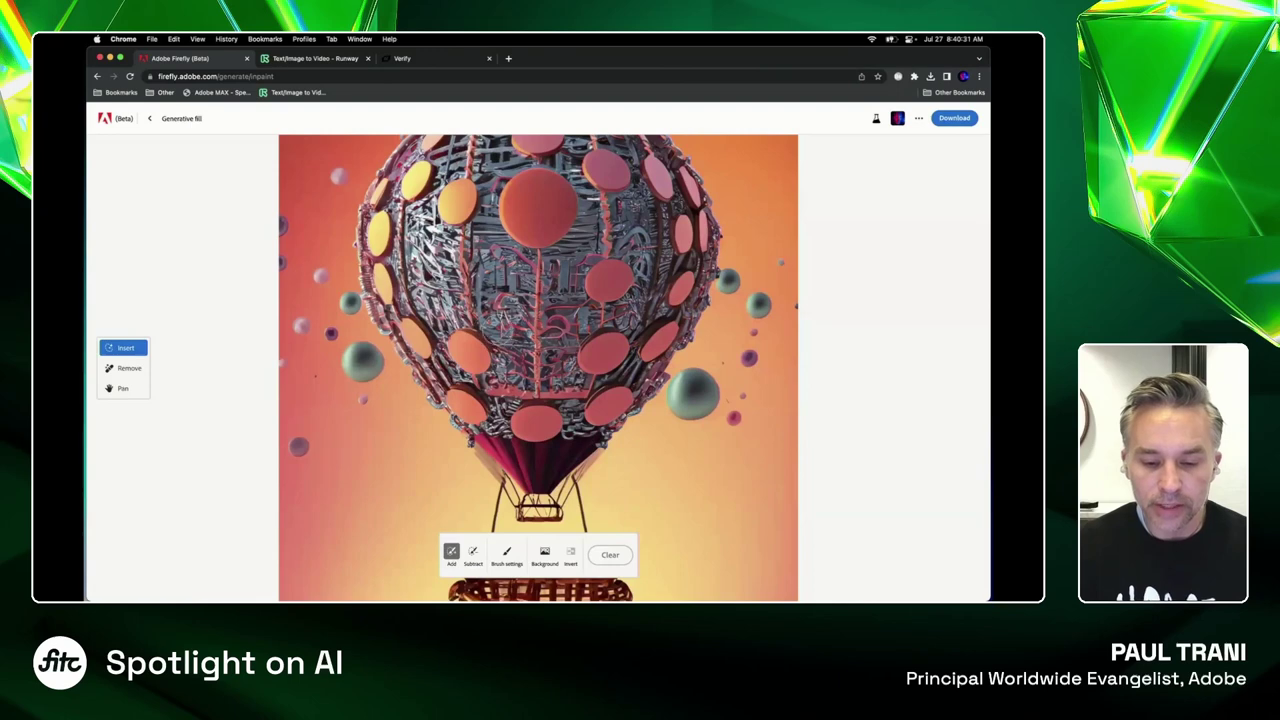
mouse_move(410, 270)
mouse_down()
mouse_move(515, 282)
mouse_move(445, 280)
mouse_move(440, 255)
mouse_move(445, 305)
mouse_move(550, 345)
mouse_move(530, 355)
mouse_move(540, 362)
mouse_up()
click(420, 564)
text(gears an)
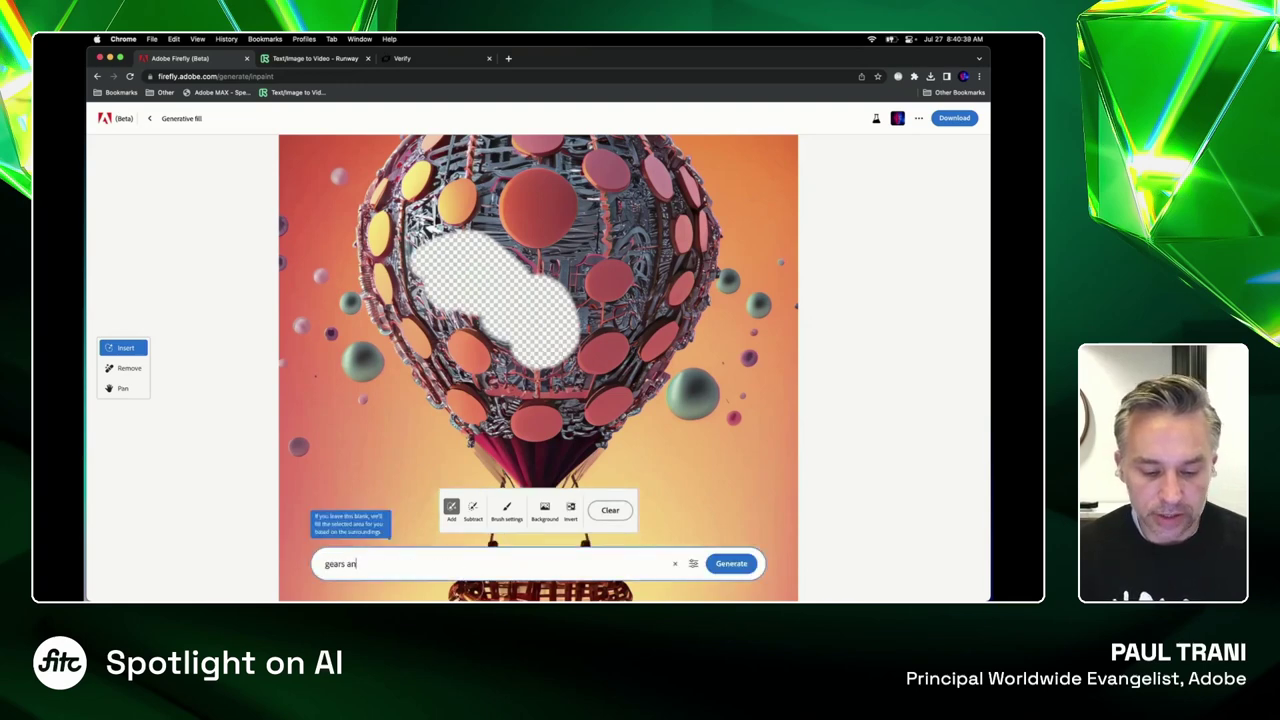
text(d metal and c)
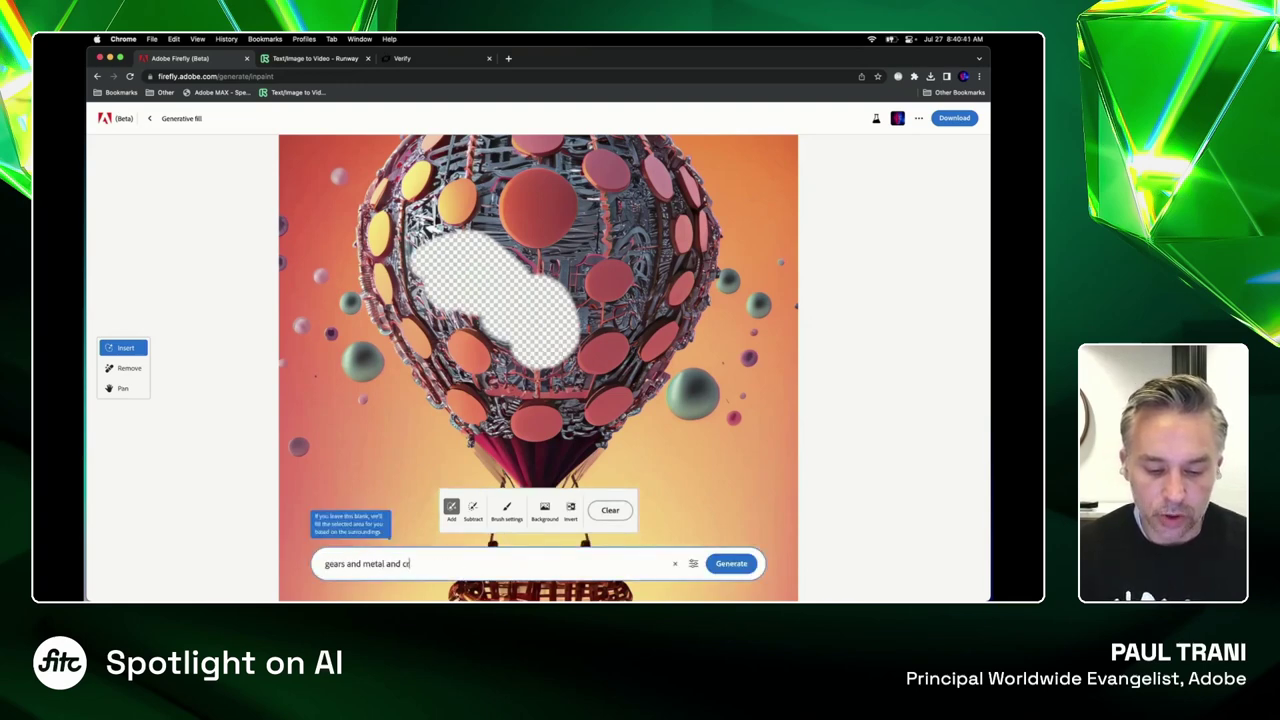
text(romom)
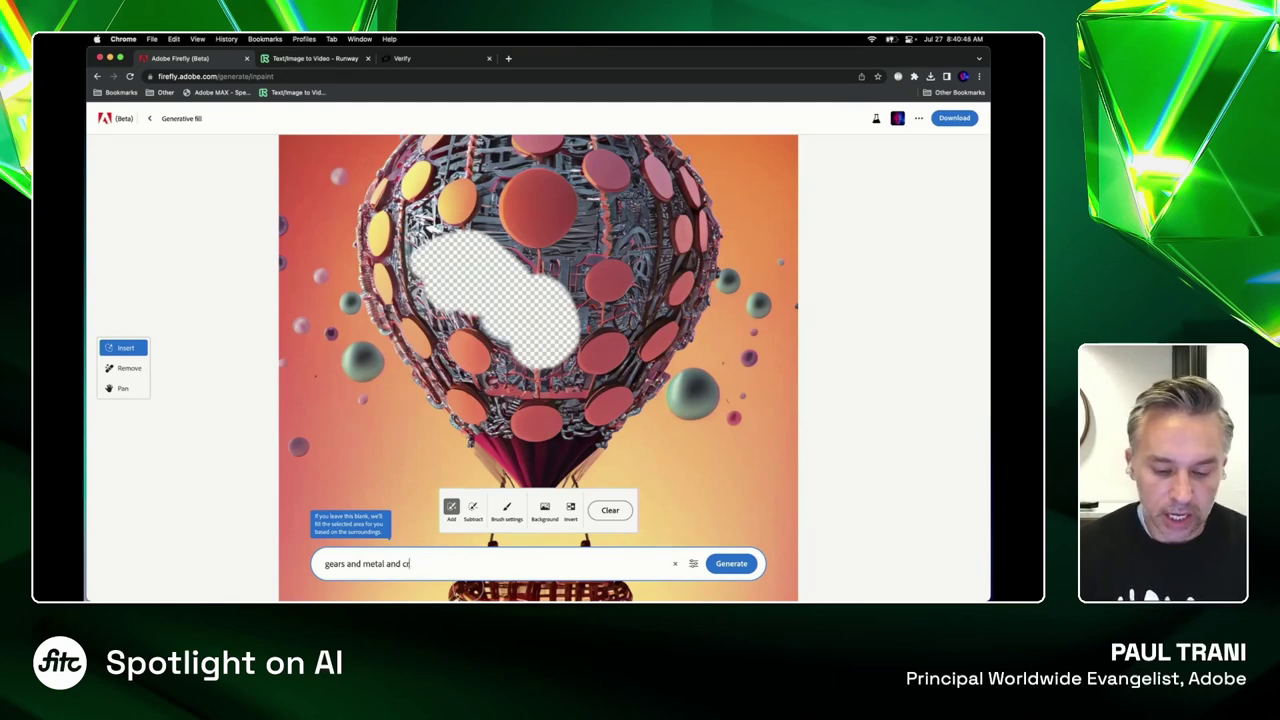
text(e)
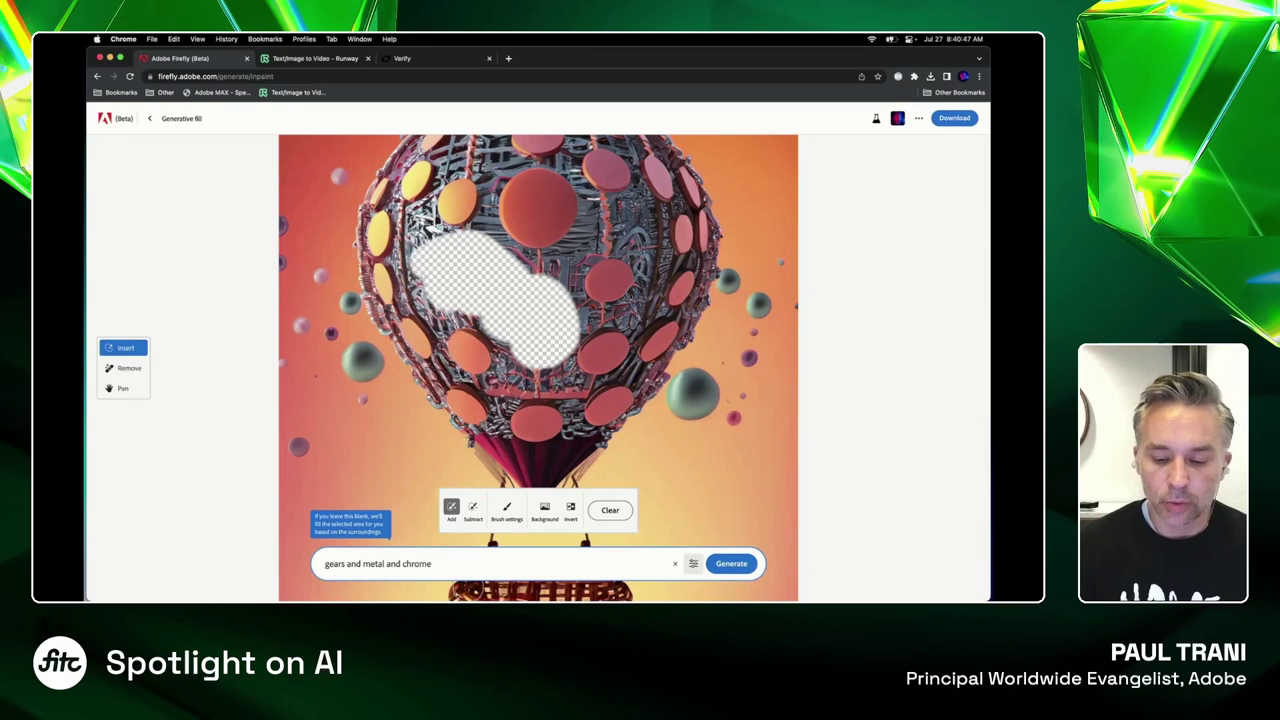
click(731, 563)
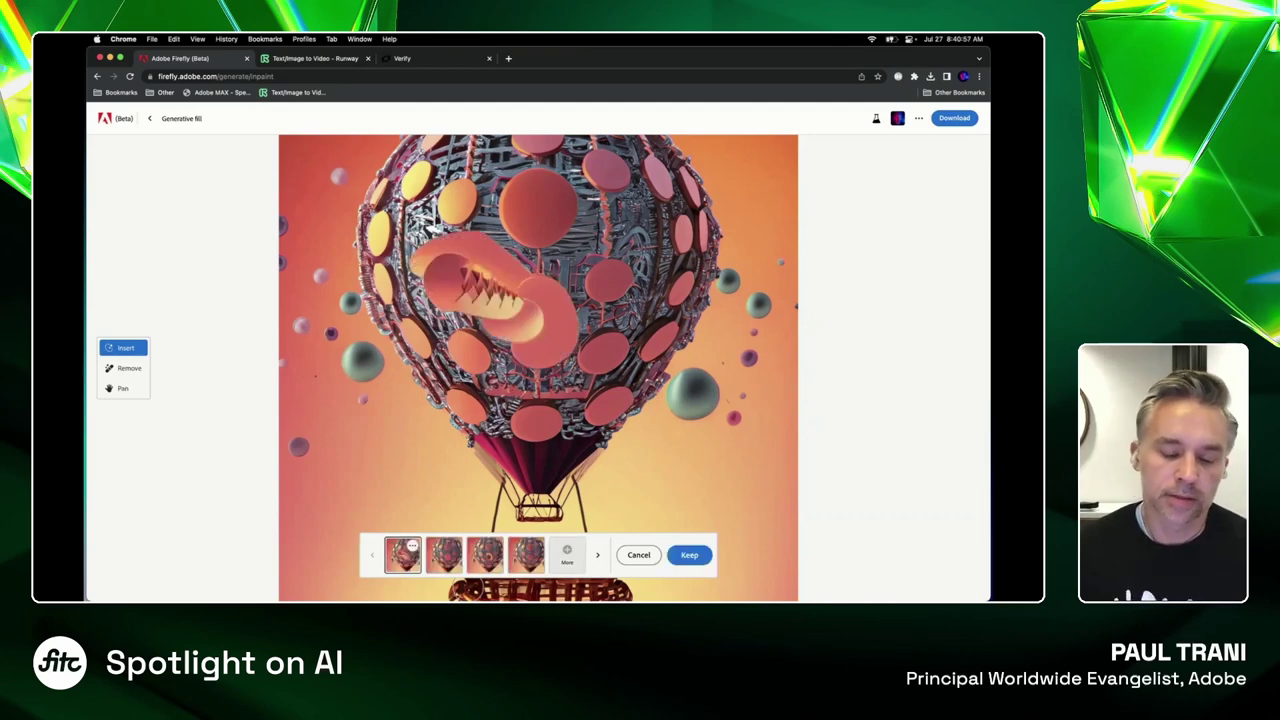
Compare the generated fill variations on the balloon and select the fourth one
click(445, 554)
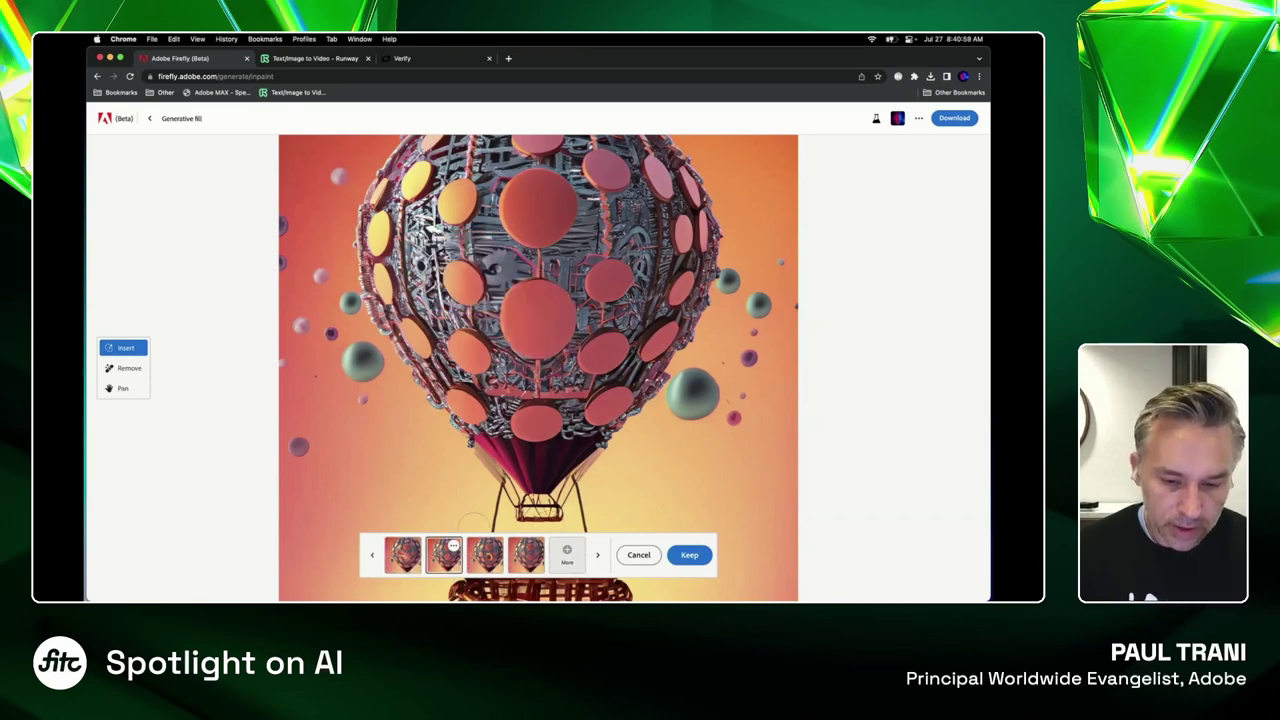
click(485, 554)
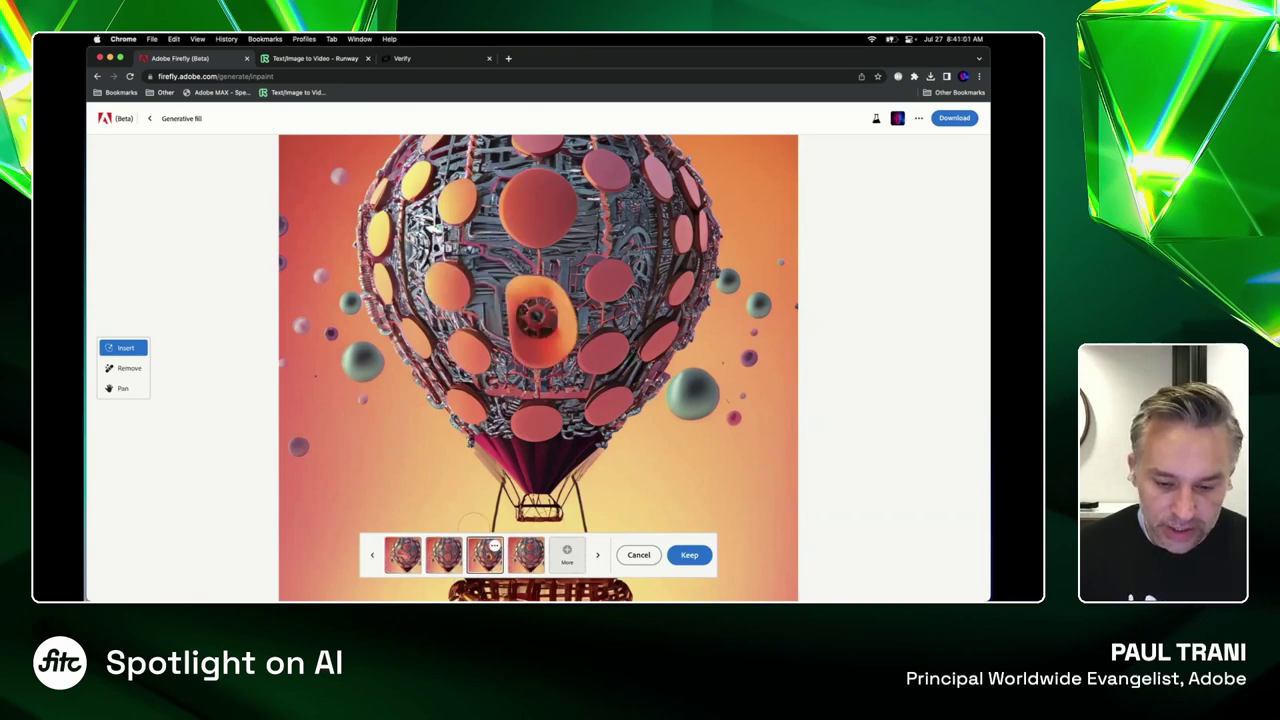
click(526, 554)
click(485, 554)
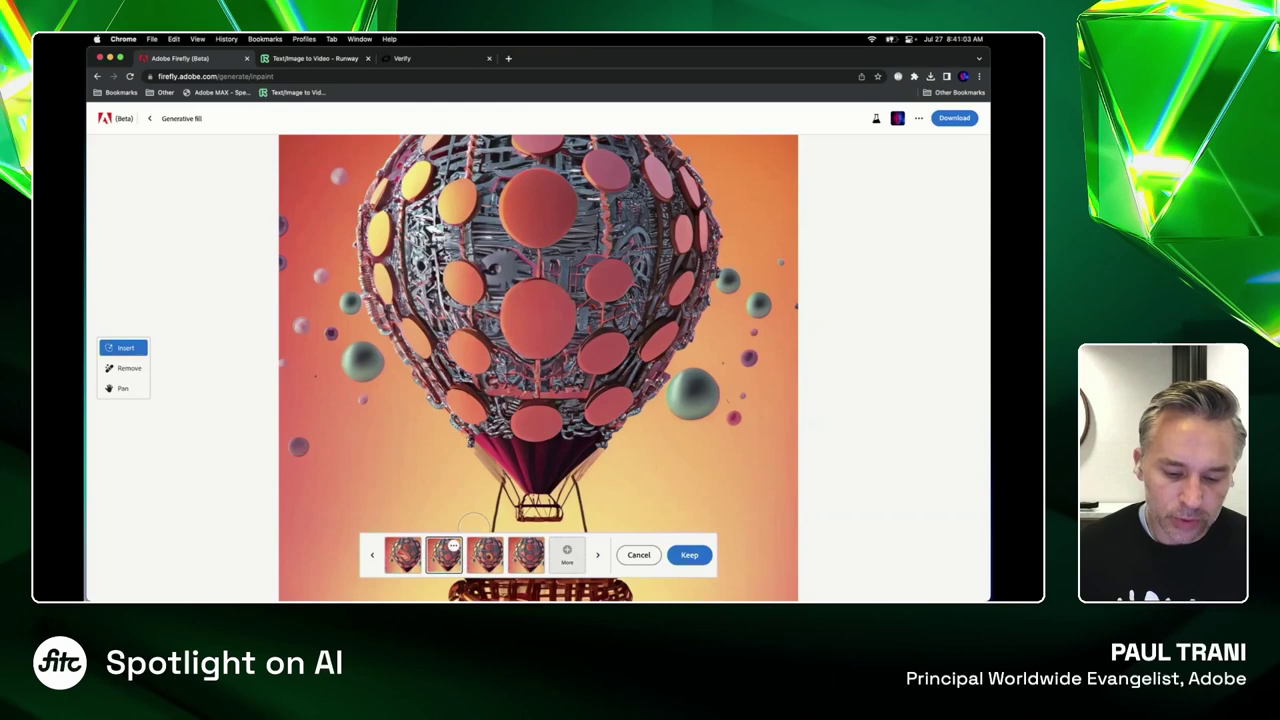
click(526, 554)
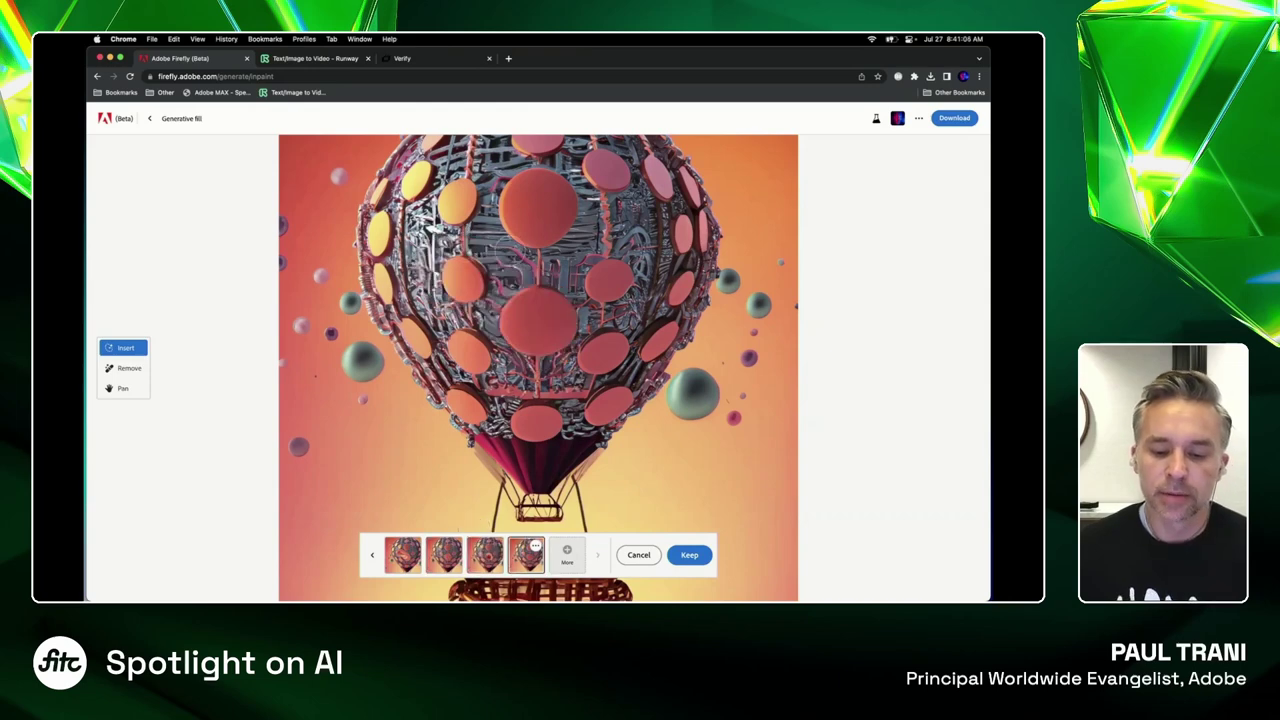
Download the edited balloon image, accepting the inclusion of Content Credentials
scroll(513, 290, up, 5)
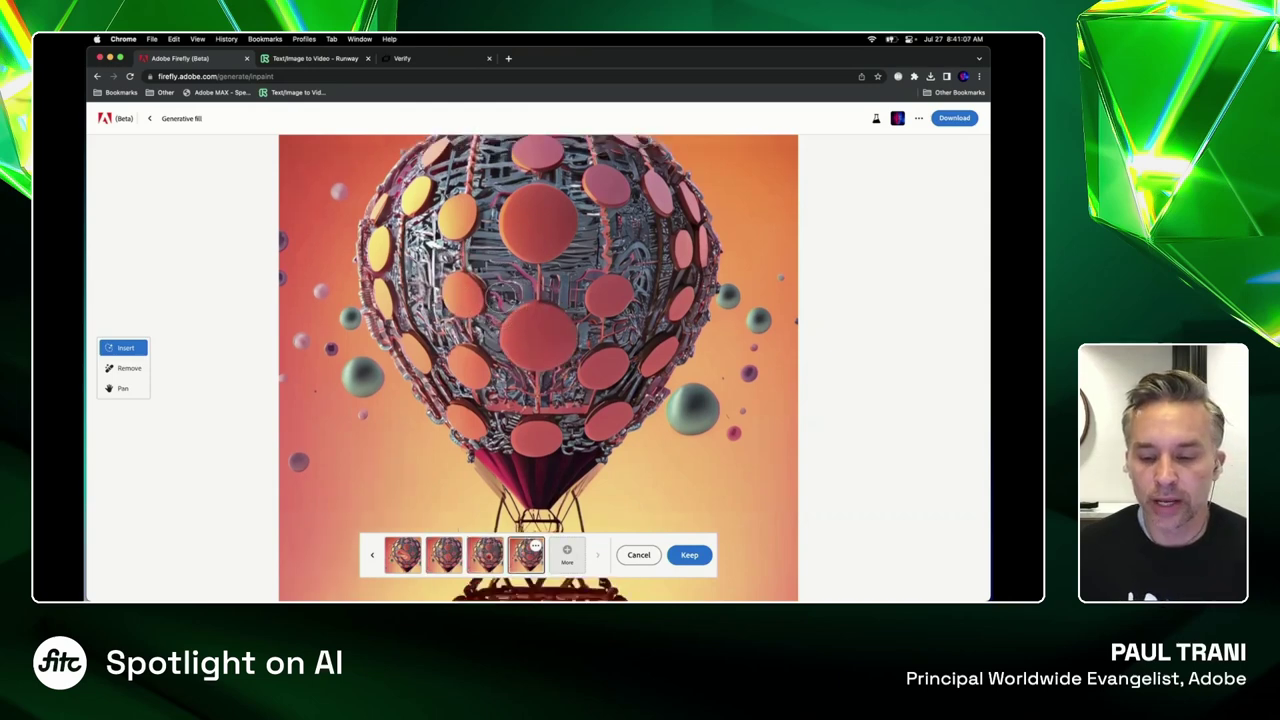
click(954, 118)
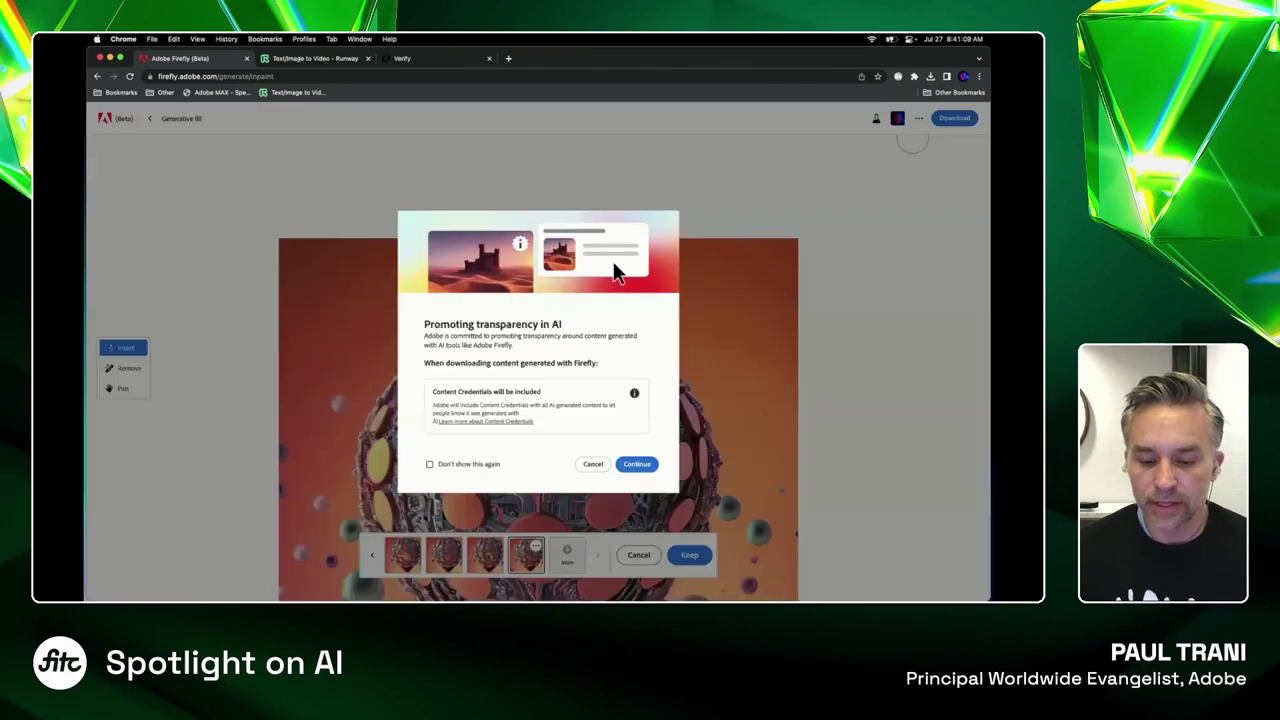
click(637, 465)
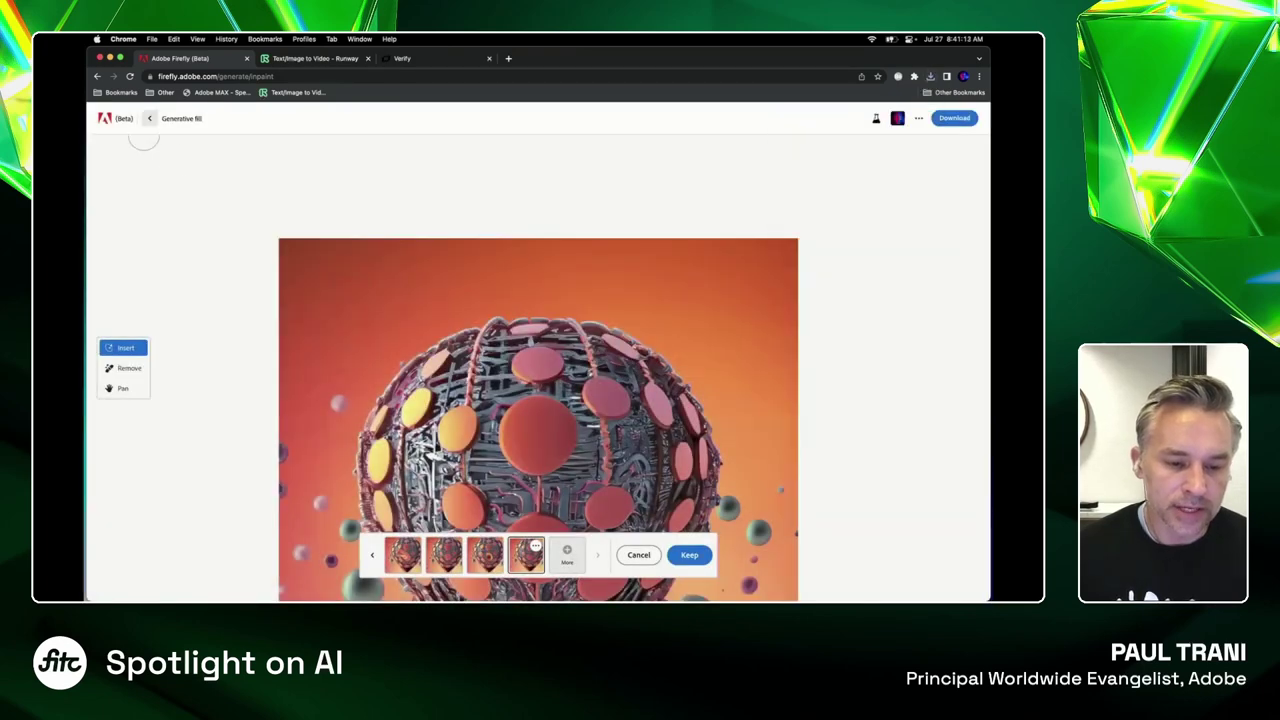
Leave Generative fill for the Firefly home page and start a new Text to image session
click(149, 118)
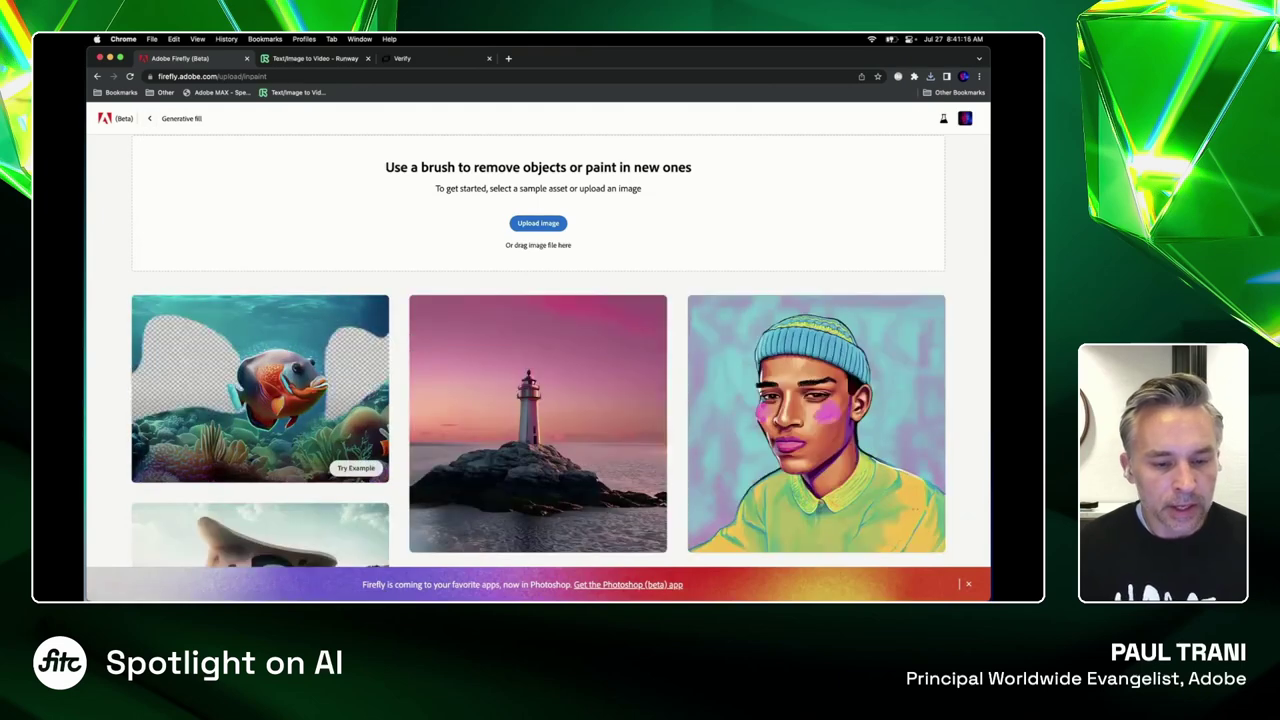
click(149, 118)
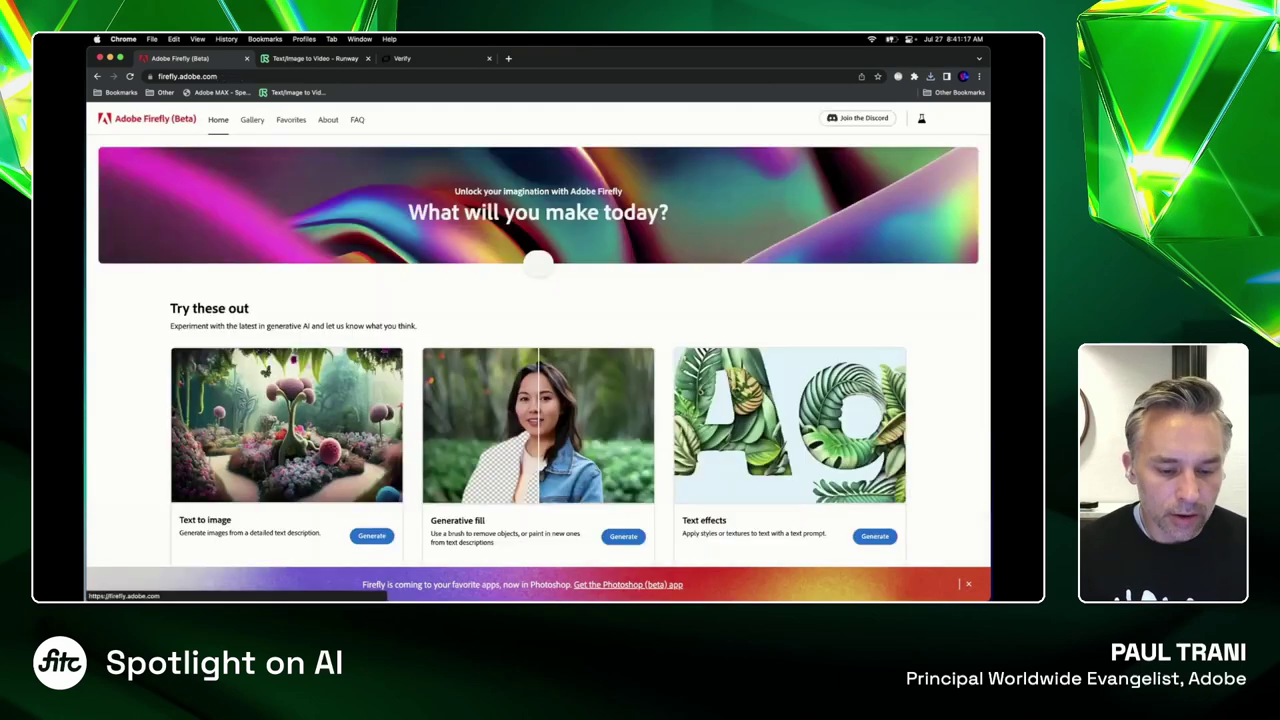
click(373, 536)
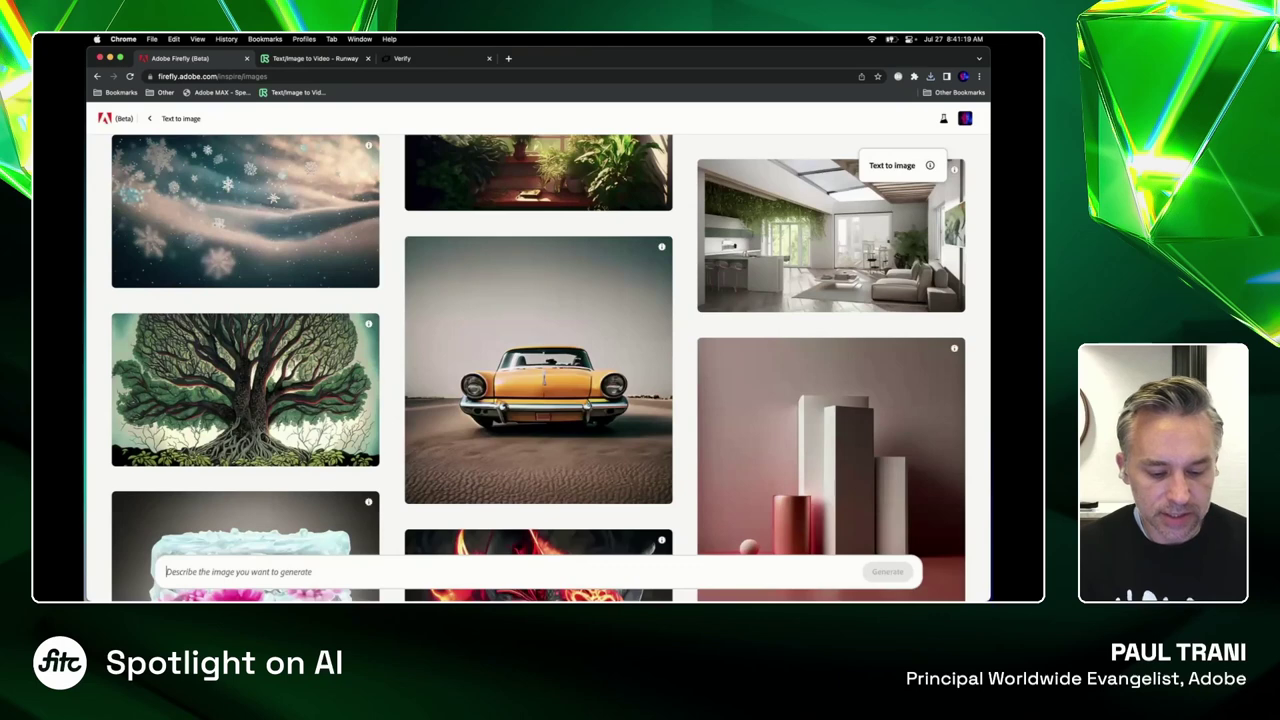
Generate images from the prompt "surreal psychedelic colorful mystical twisted animal, Dreamlike, surreal being, mystical creatures"
text(sun)
text(eal psychedelic colorful mystical twisted animal, Dreamlike, surreal being, mystical creatures, twisted reality, surreal still life)
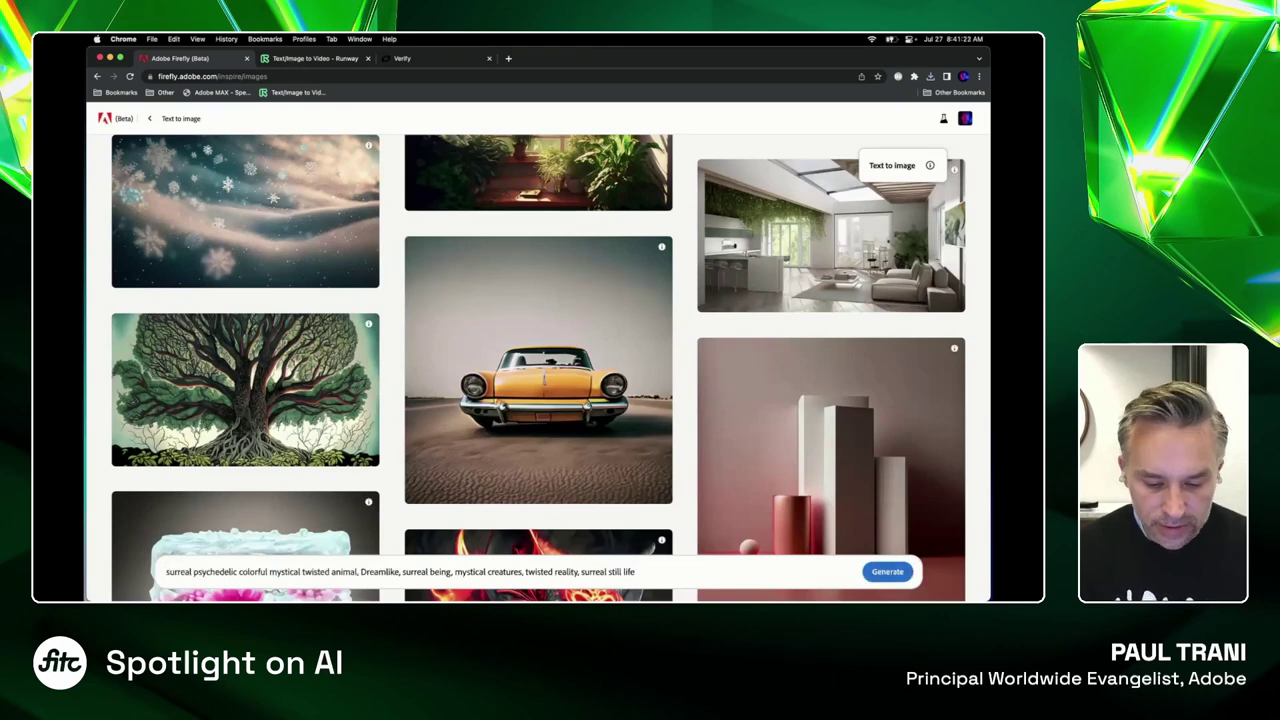
drag(361, 572, 525, 571)
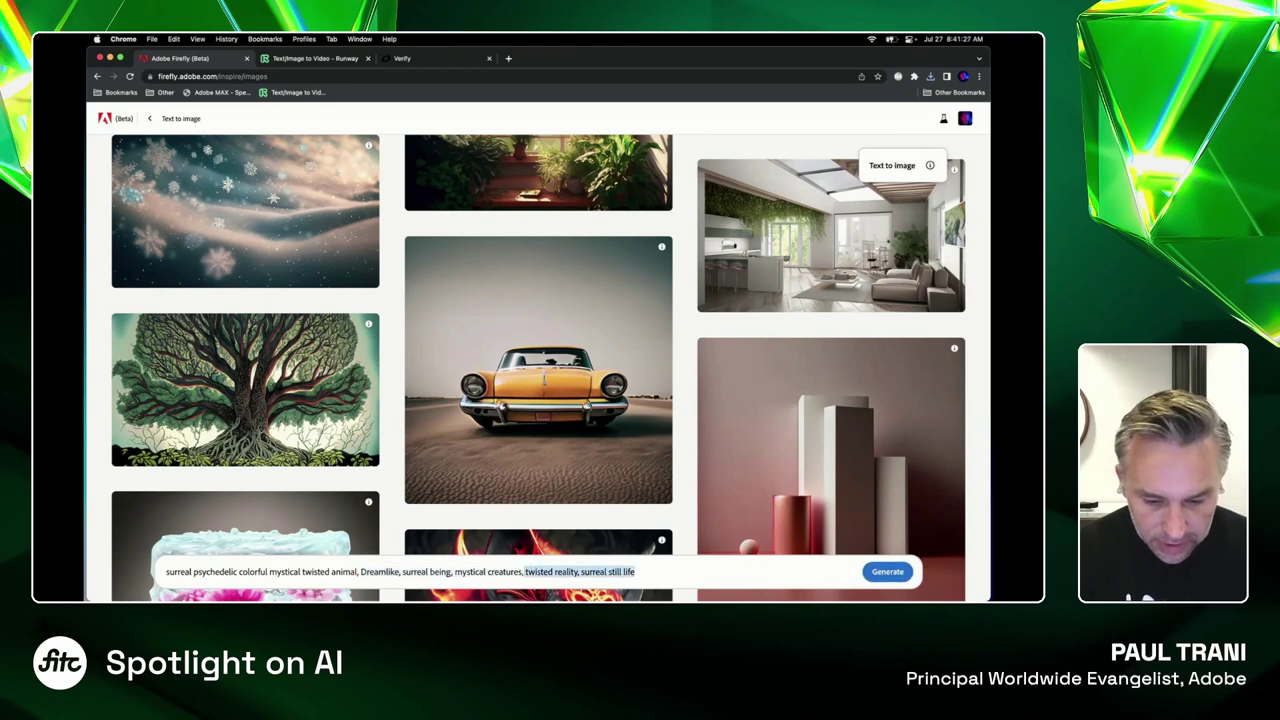
key(BackSpace)
key(BackSpace)
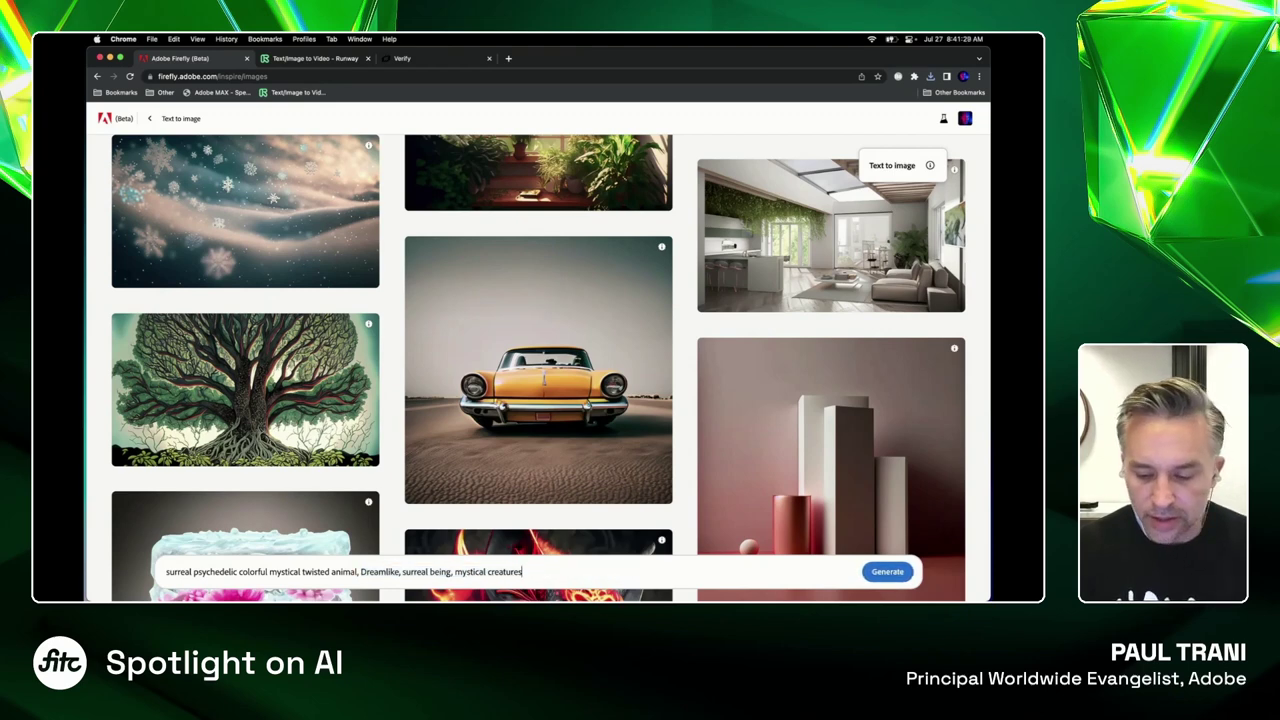
click(887, 571)
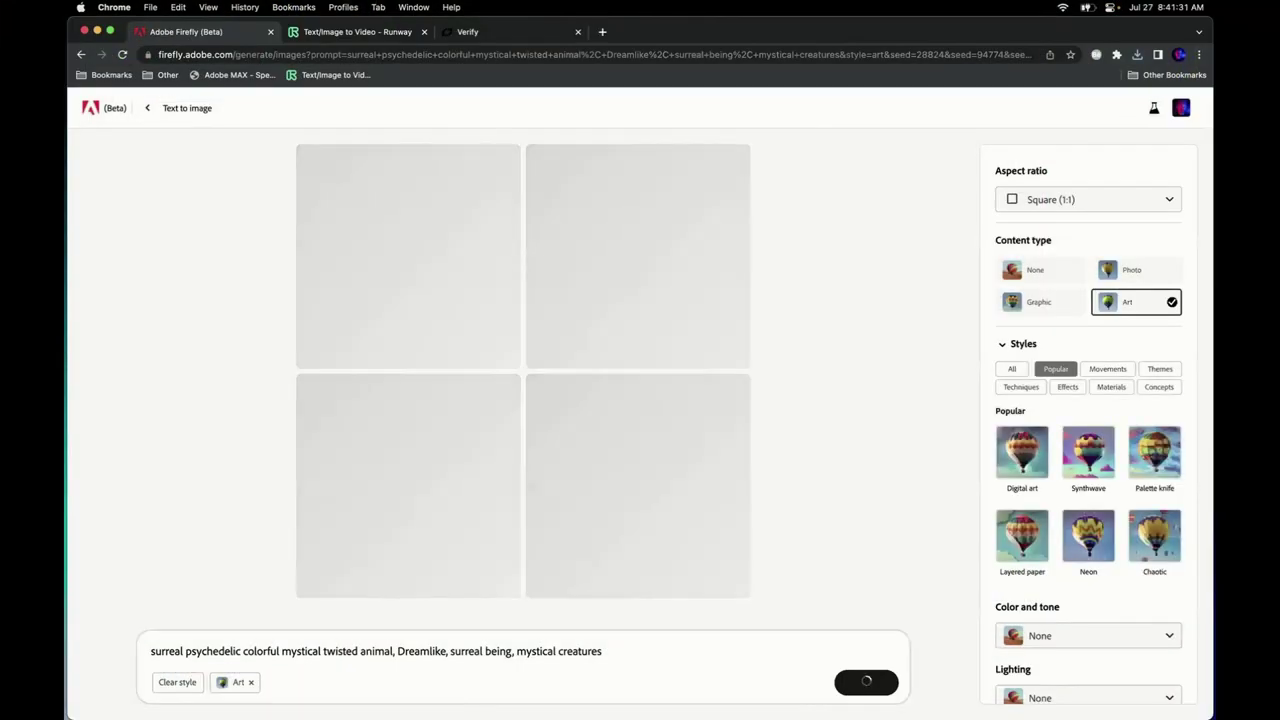
Switch to Finder, open the Downloads folder and preview the downloaded balloon image
click(120, 702)
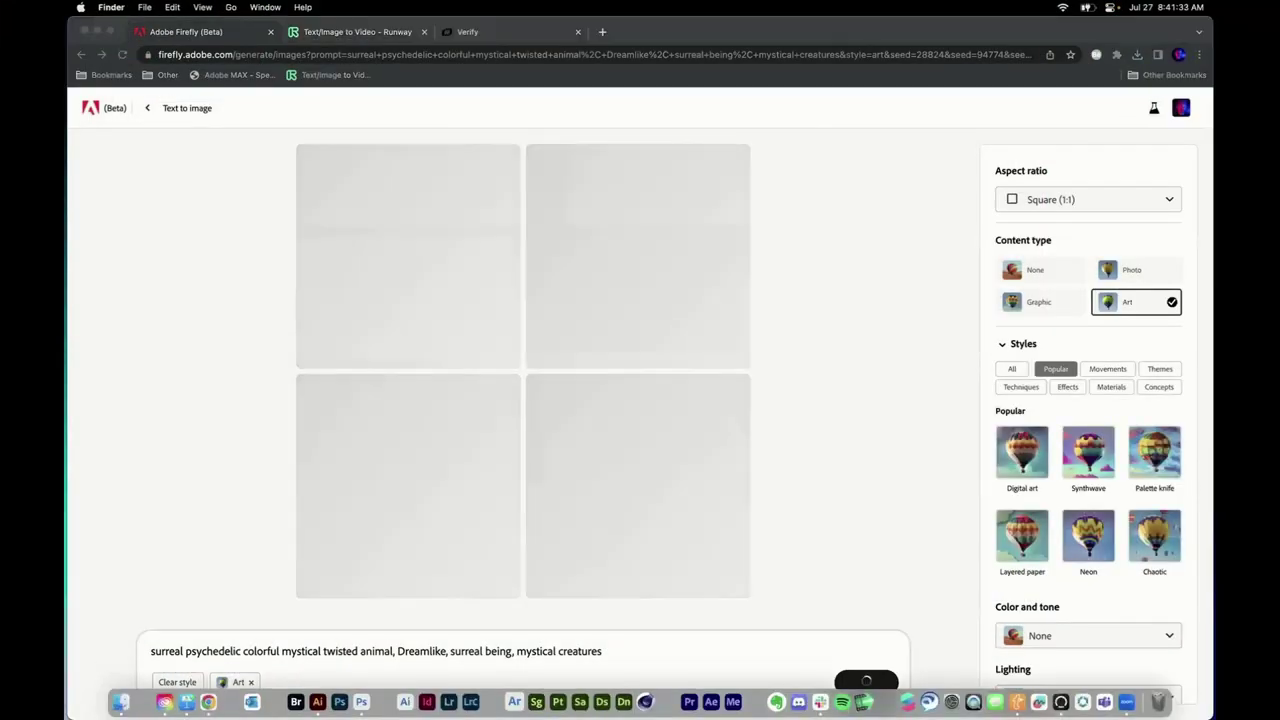
click(286, 421)
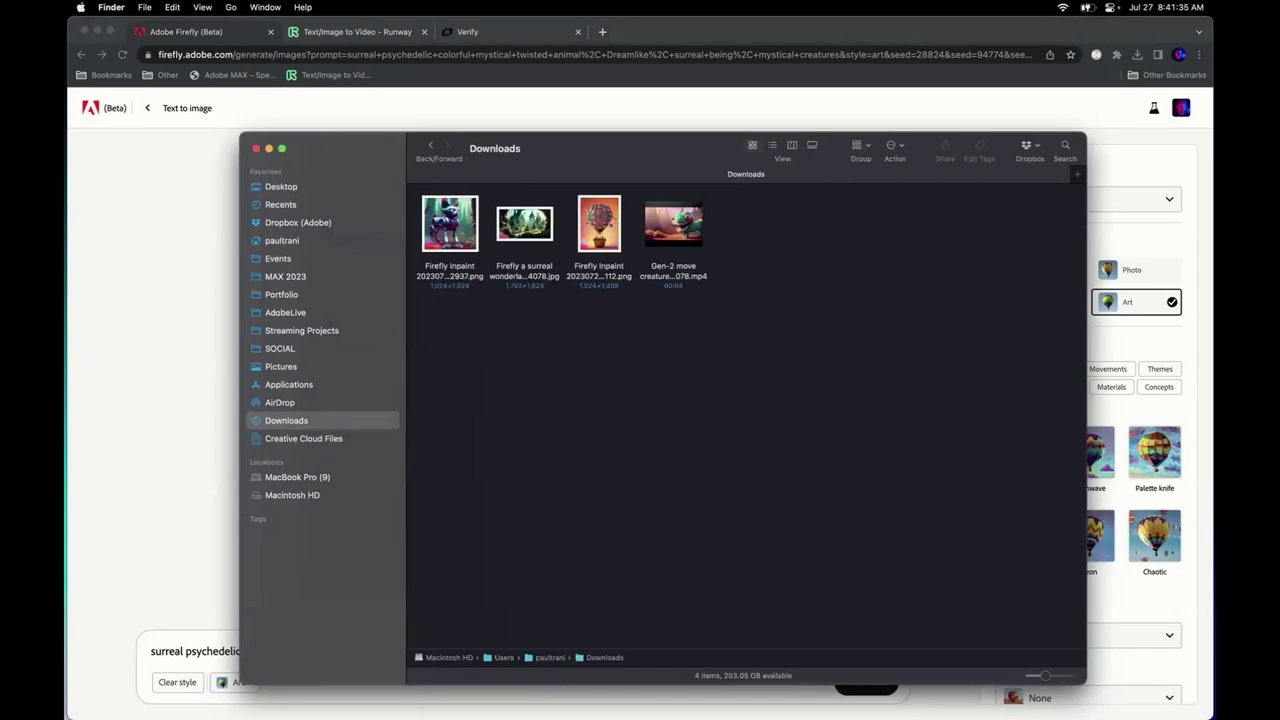
click(599, 224)
key(space)
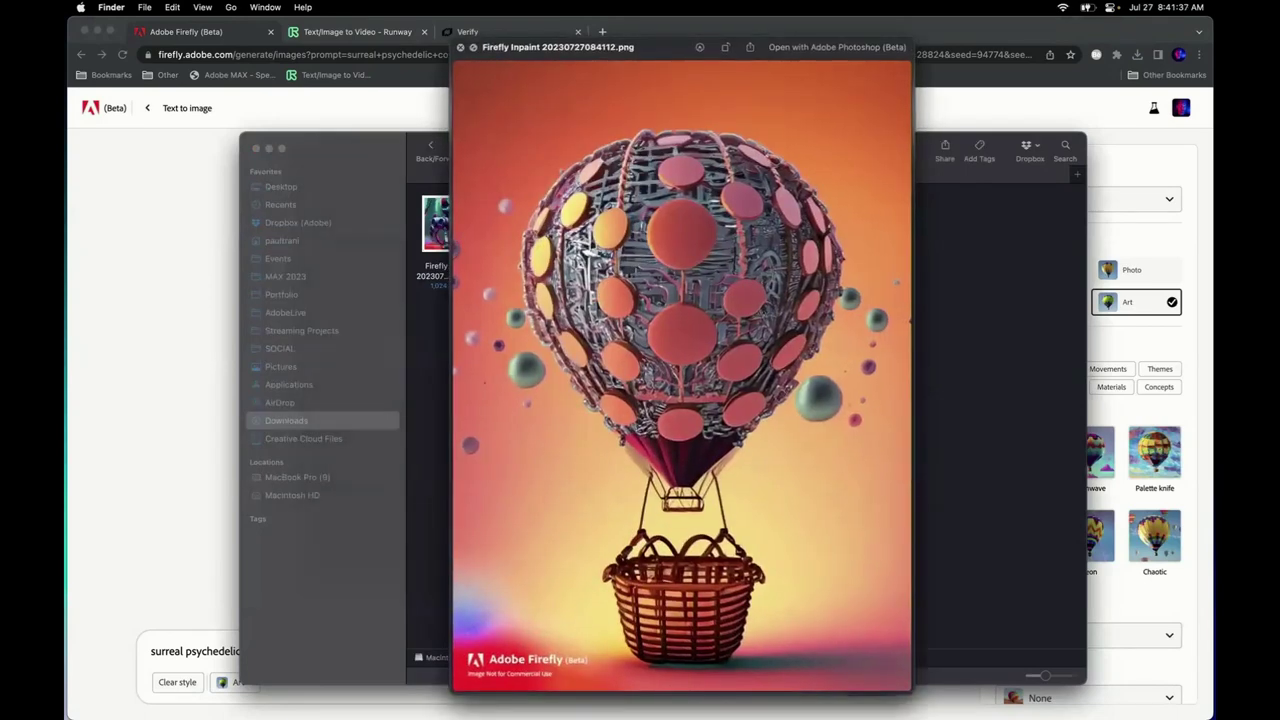
Preview the robot cat image in the Downloads folder, close the preview and reselect the balloon file
key(Left)
key(space)
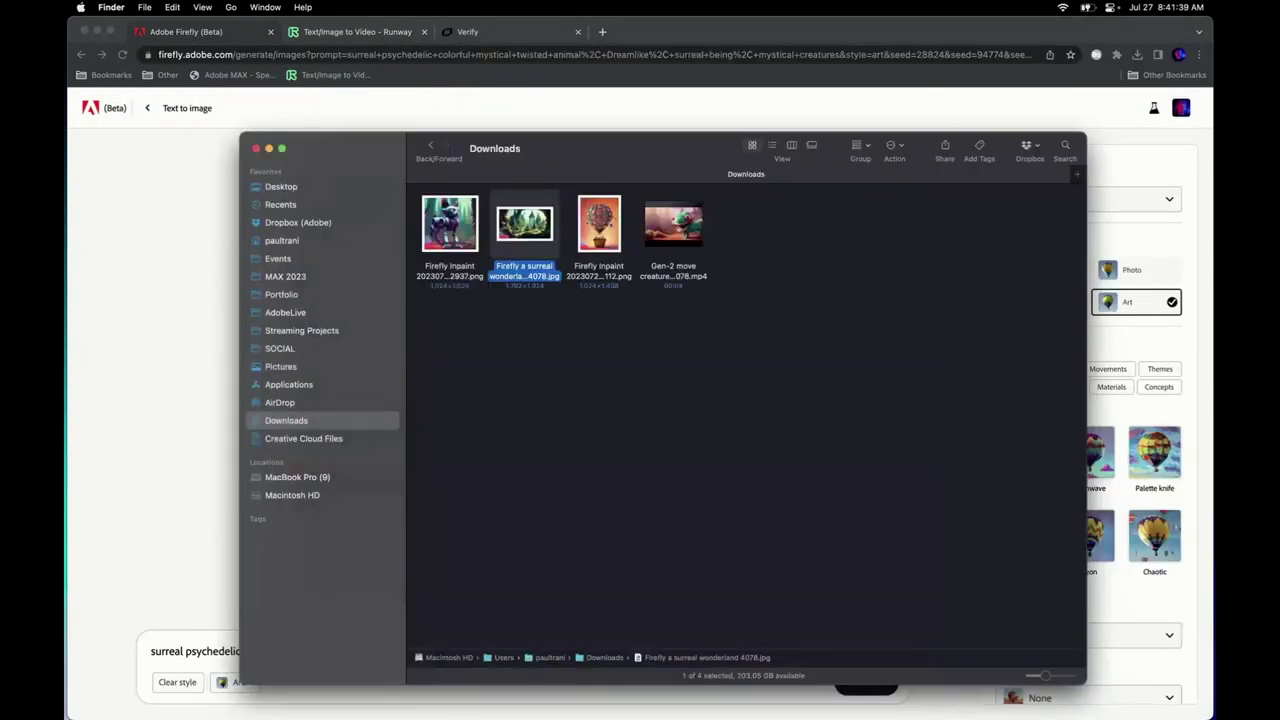
key(space)
key(Left)
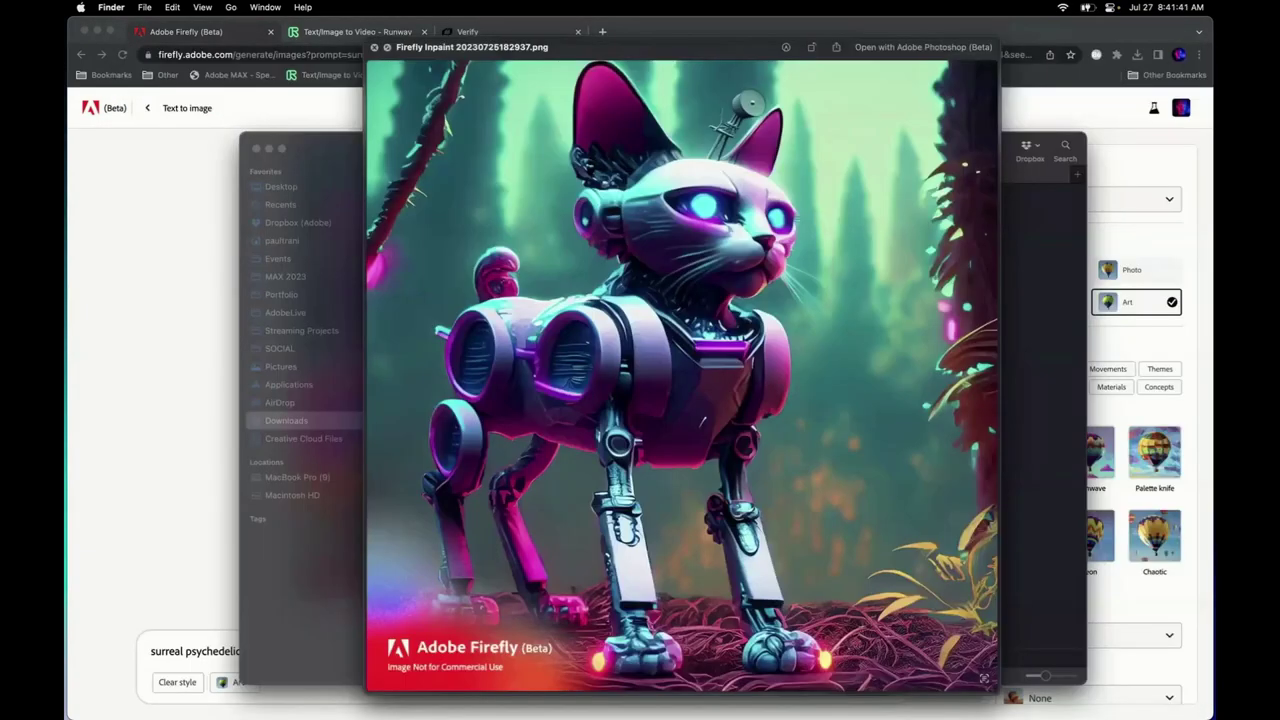
key(space)
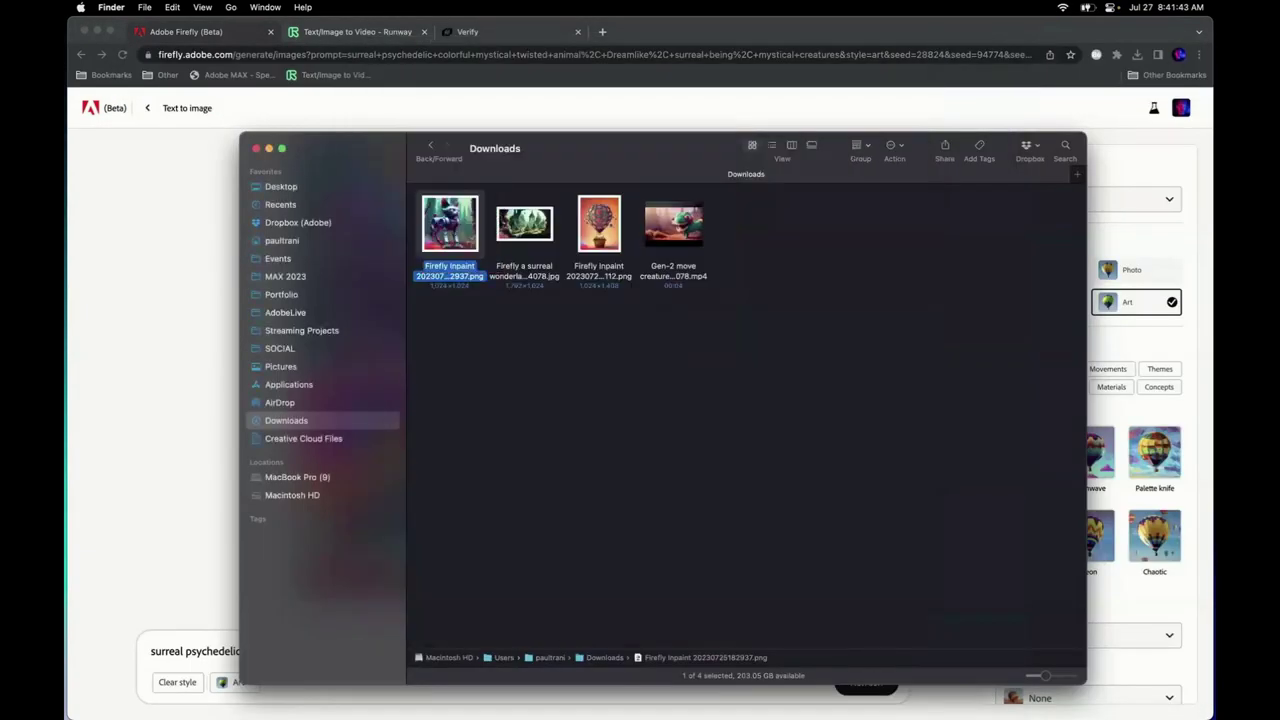
click(599, 224)
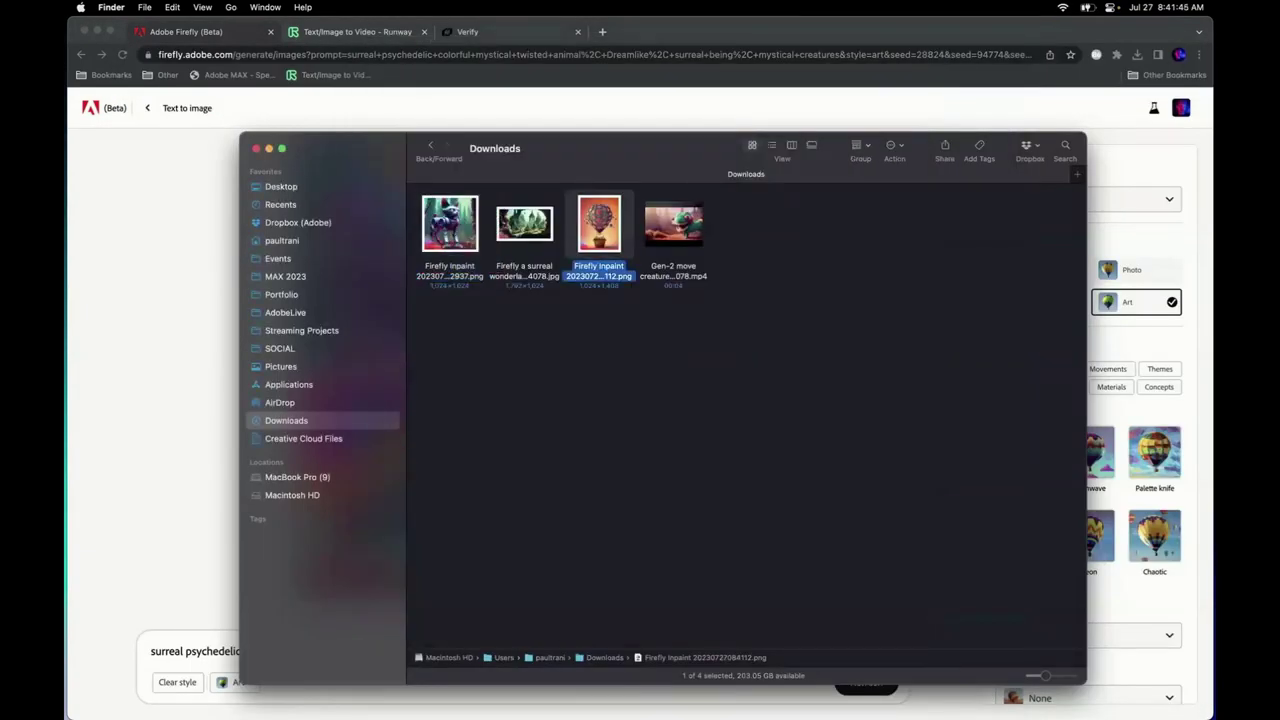
mouse_move(630, 148)
mouse_down()
mouse_move(642, 160)
mouse_move(627, 129)
mouse_up()
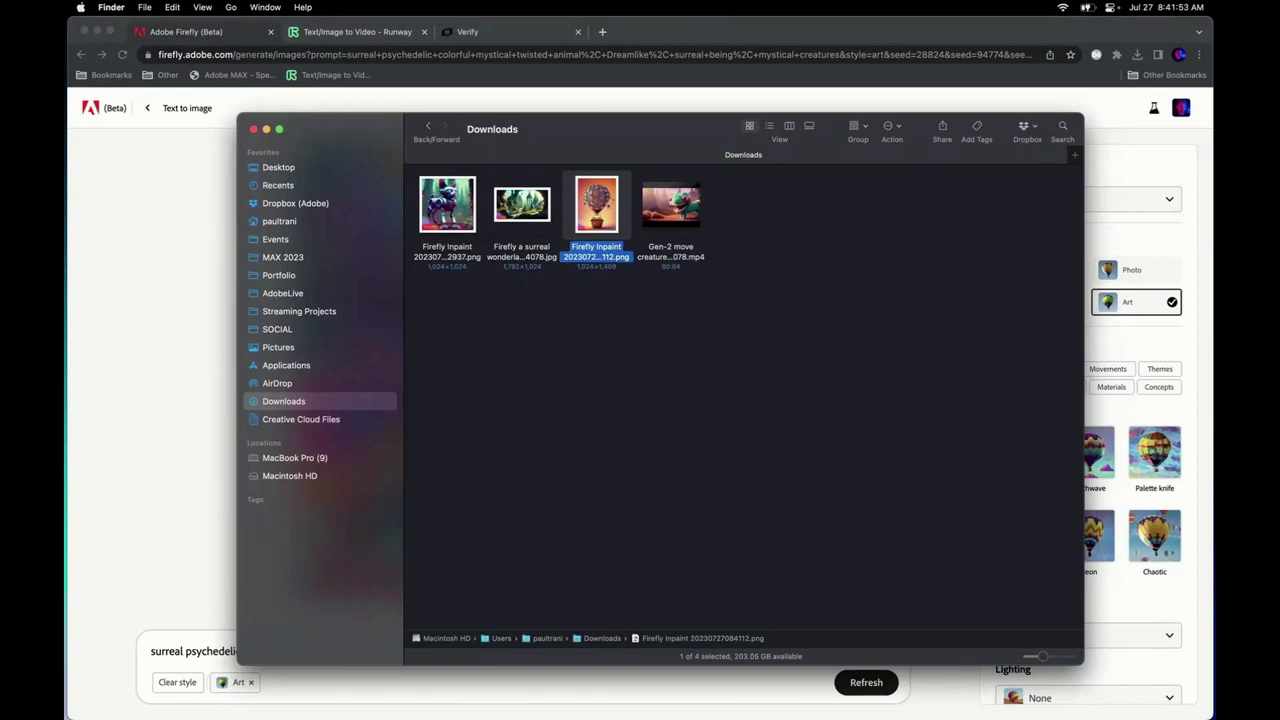
Return to Chrome, enlarge the first generated creature image and download it with Content Credentials
key(super+Tab)
mouse_move(408, 487)
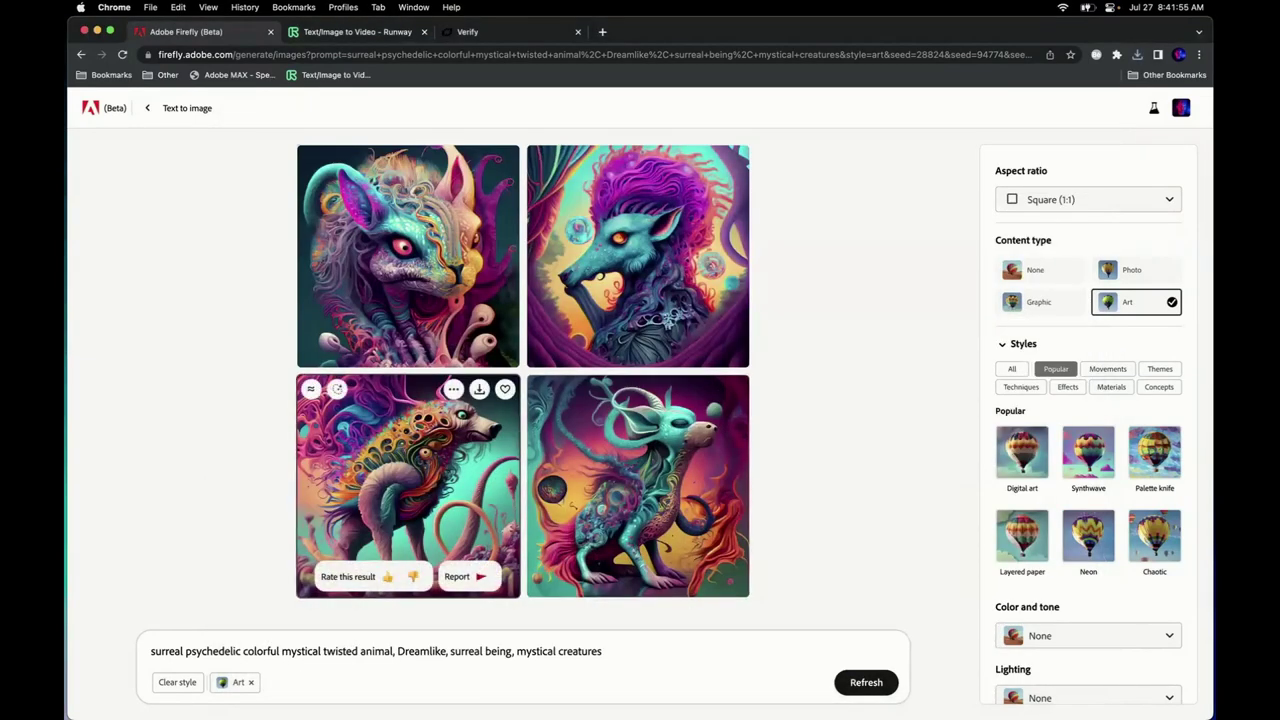
click(408, 256)
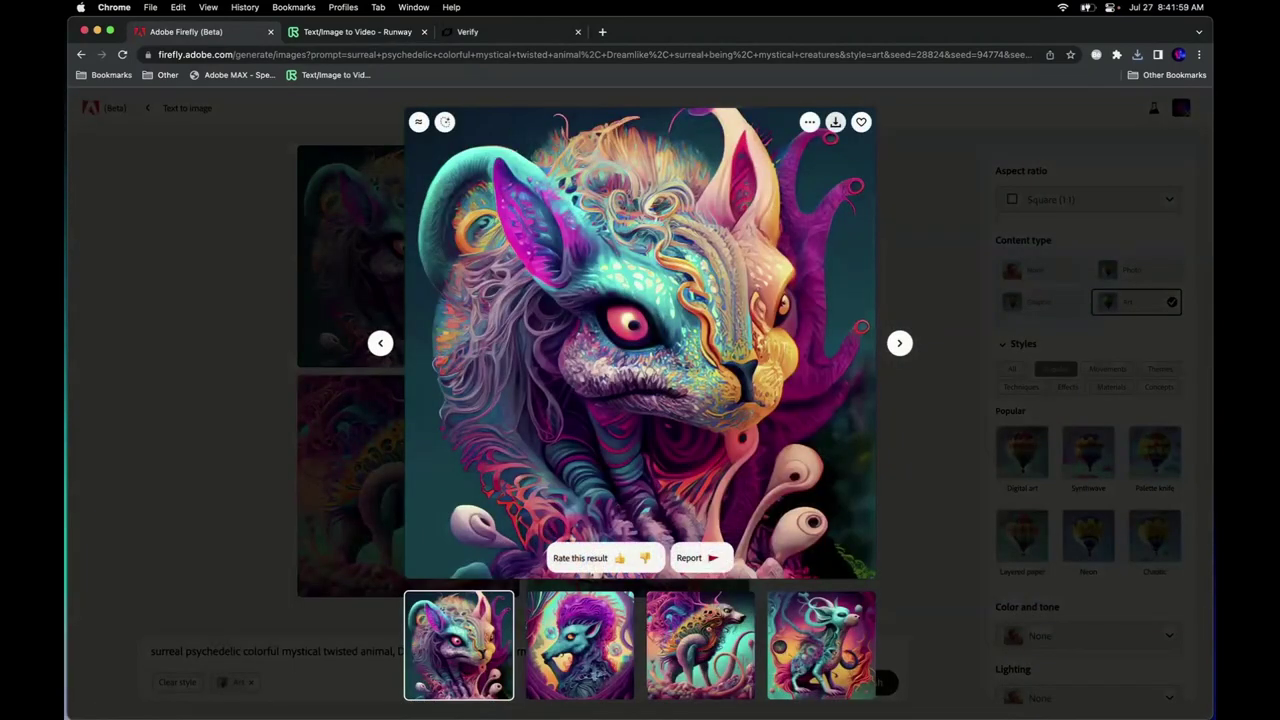
click(835, 121)
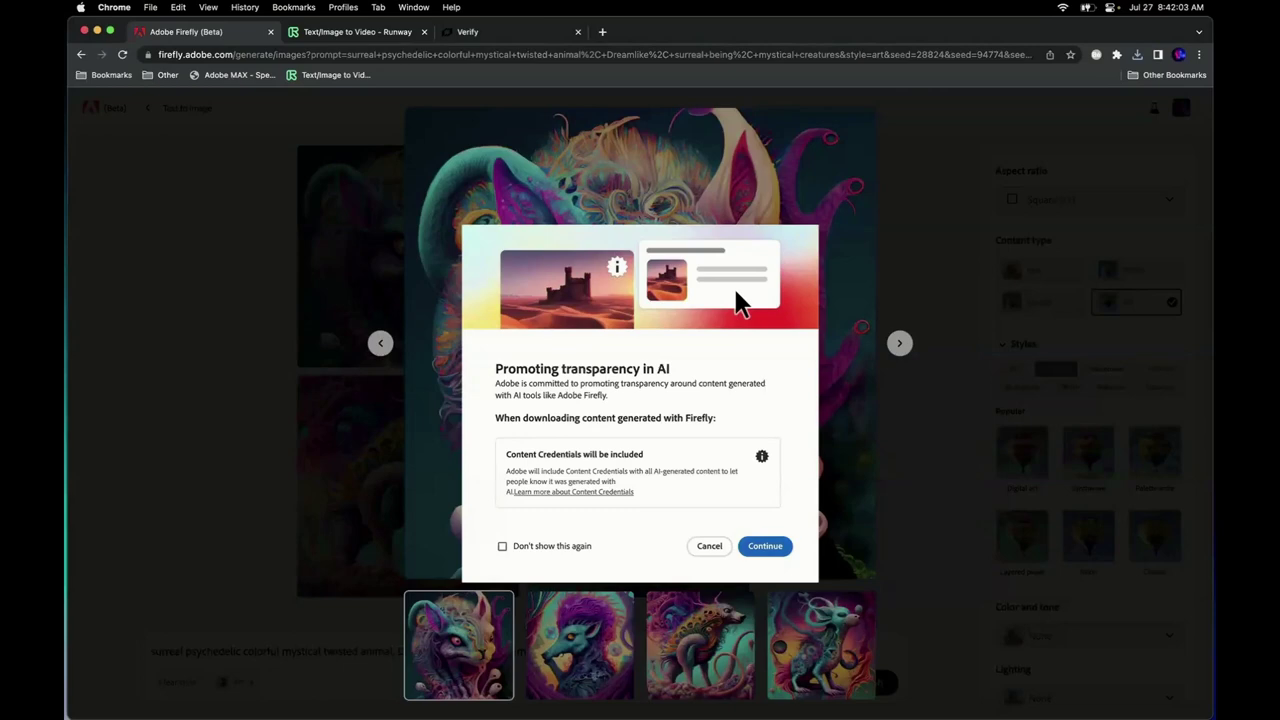
click(765, 545)
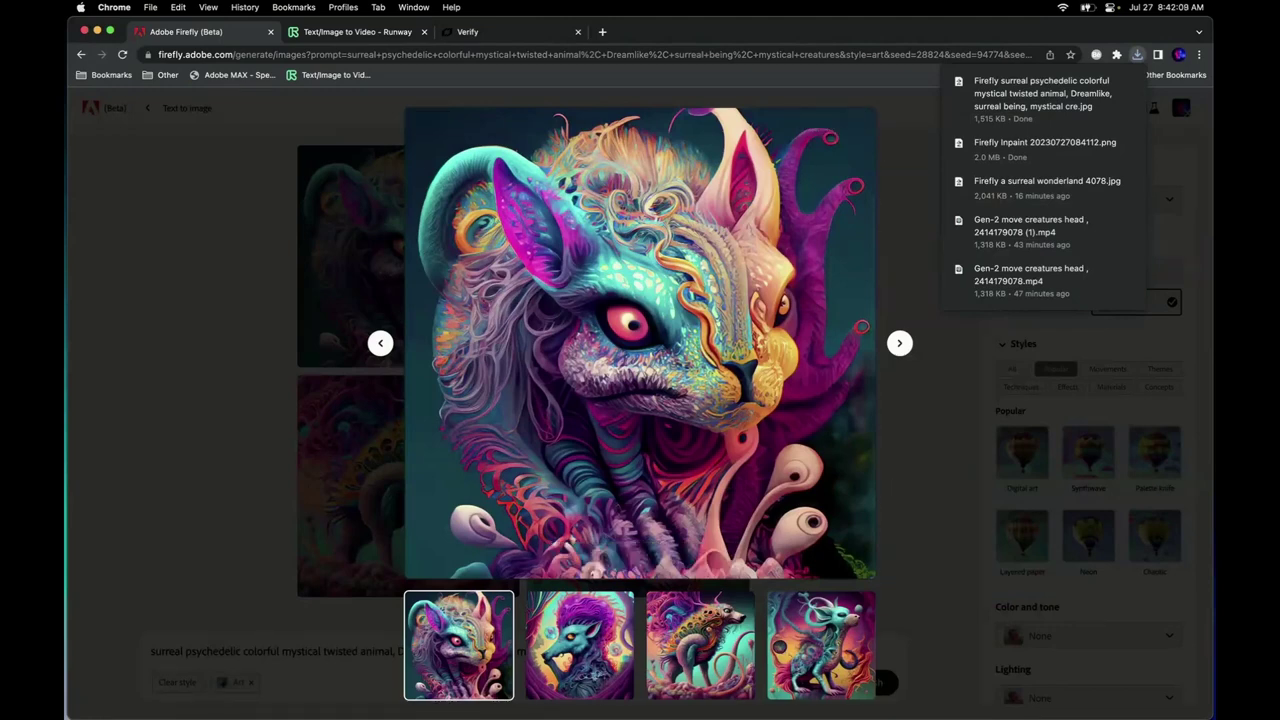
Open the inspect-new-file page in Verify and narrow the browser window to uncover the desktop
click(490, 32)
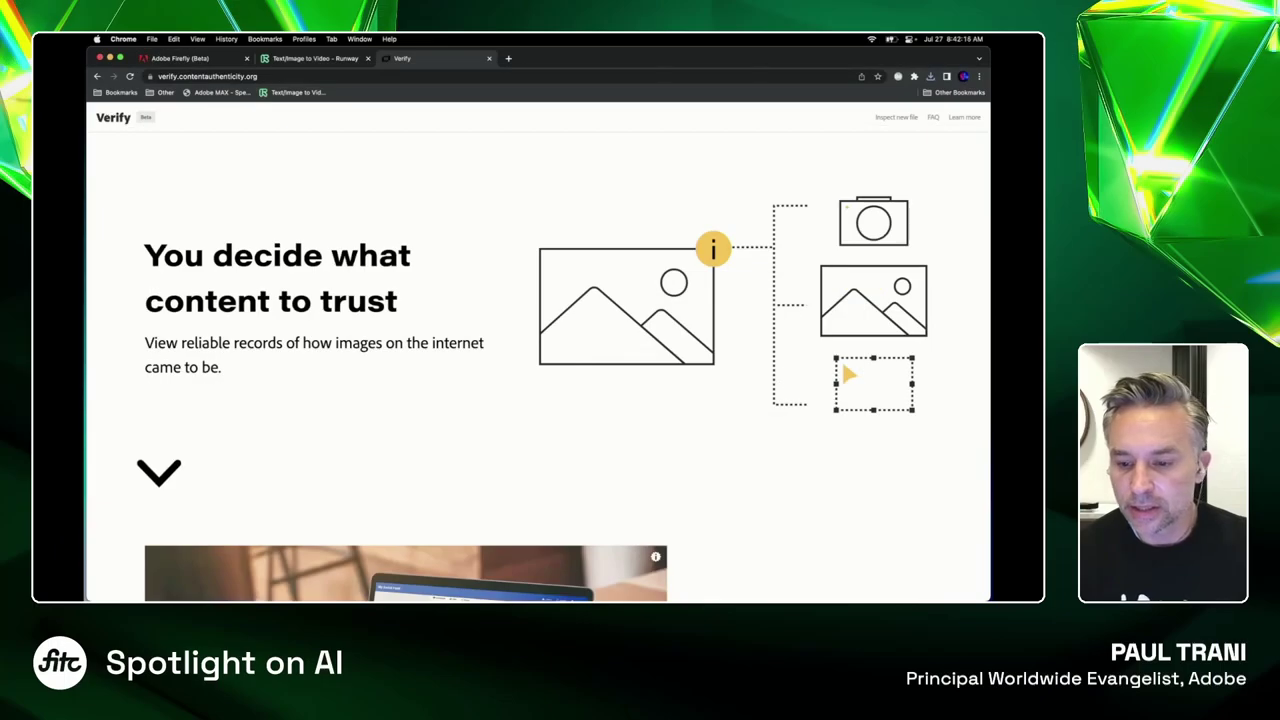
click(896, 117)
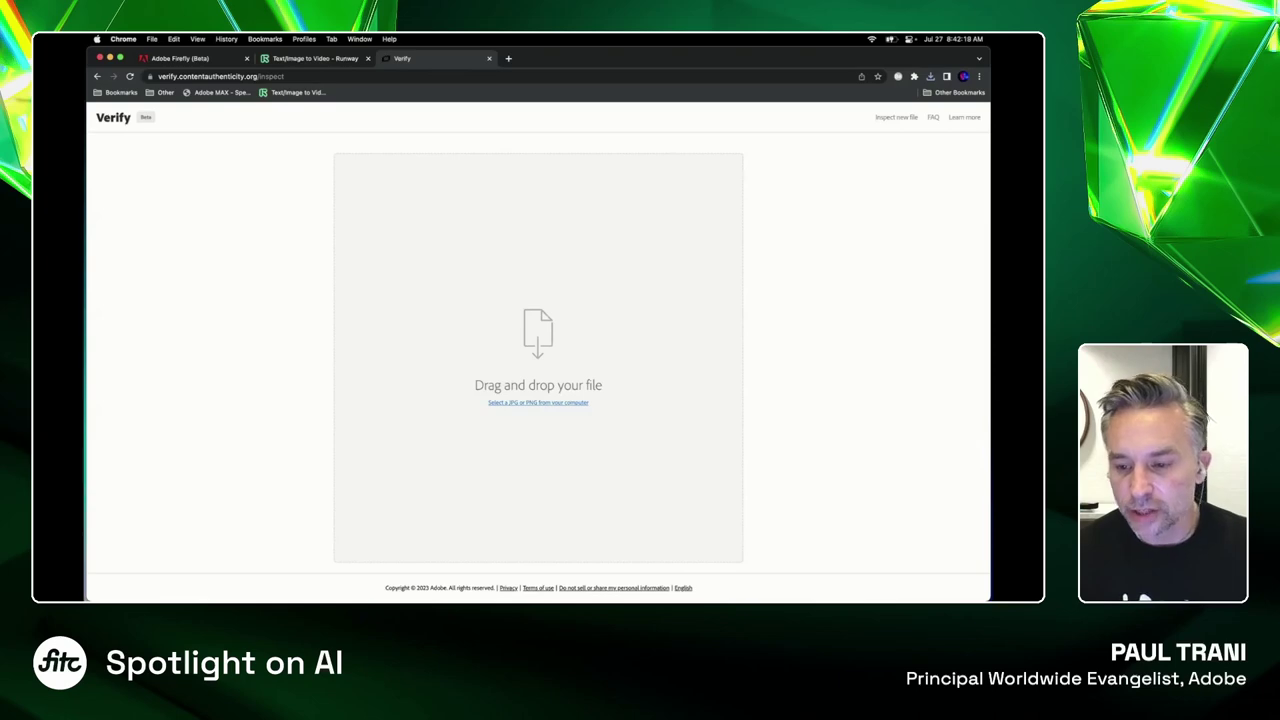
drag(990, 340, 886, 340)
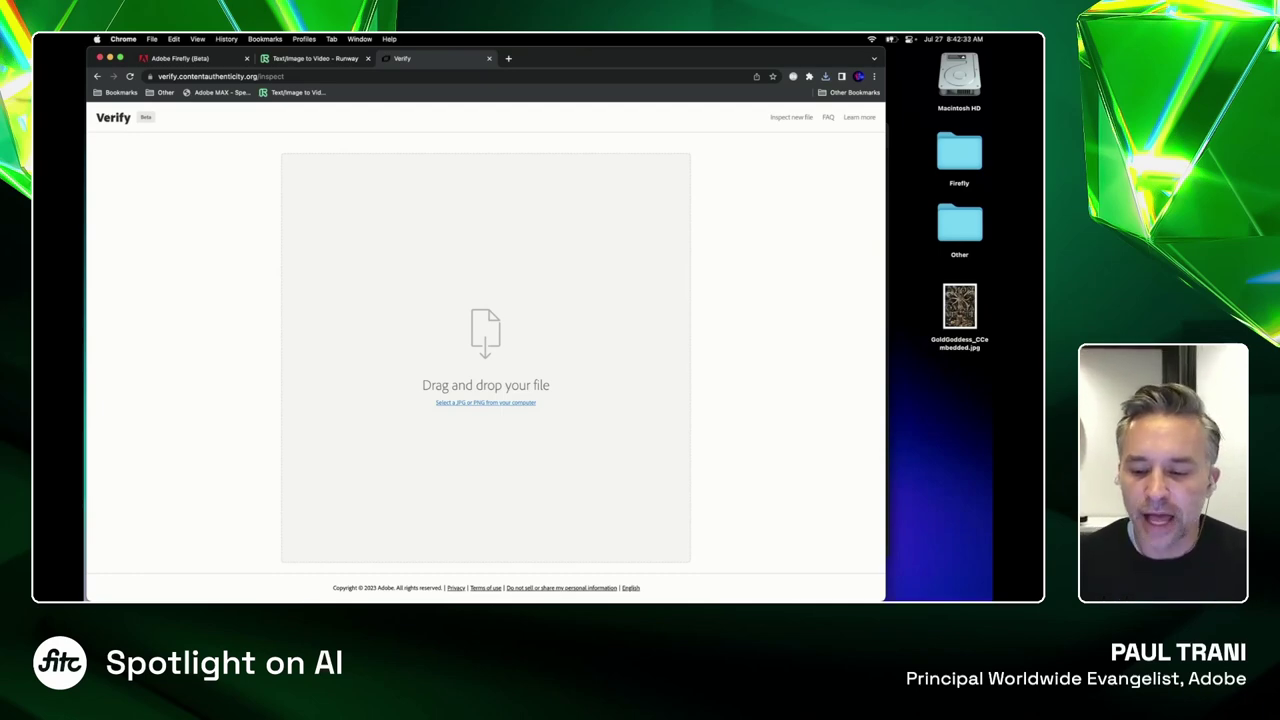
Open the Downloads folder in Finder and load the downloaded surreal creature image into Verify for inspection
click(960, 308)
double_click(960, 224)
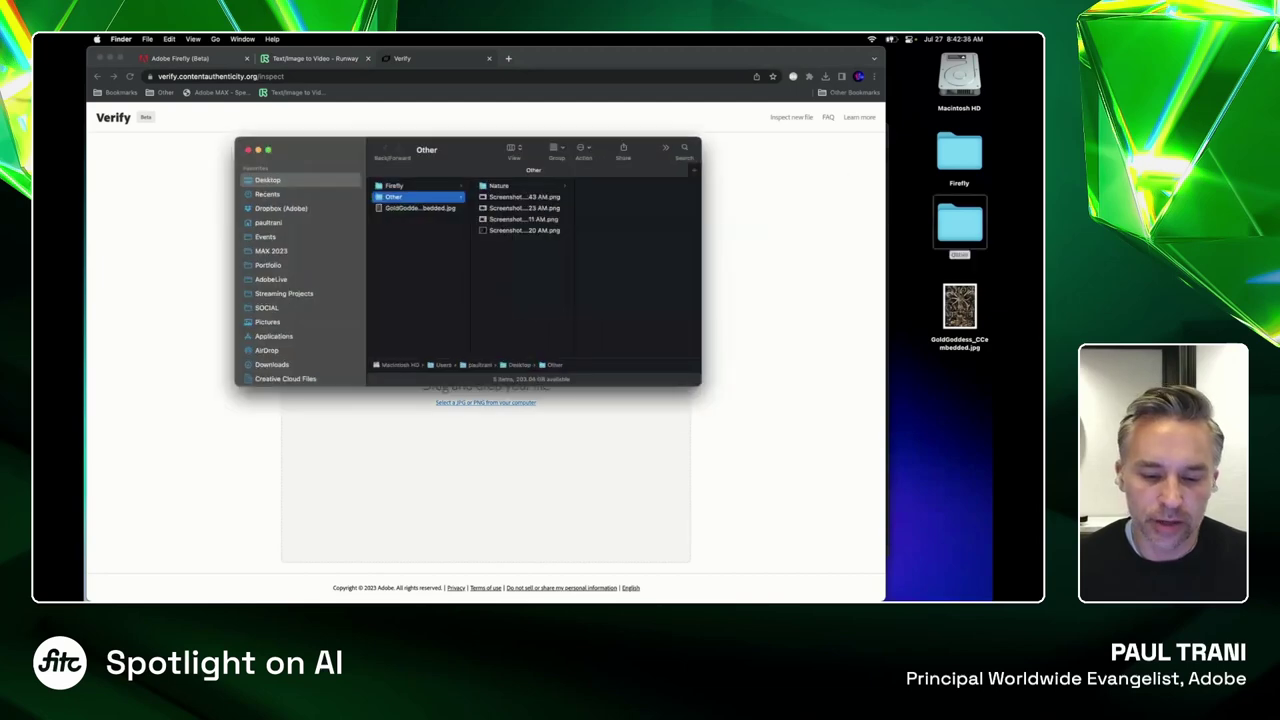
scroll(280, 334, down, 2)
click(273, 334)
drag(480, 150, 681, 373)
drag(880, 425, 340, 200)
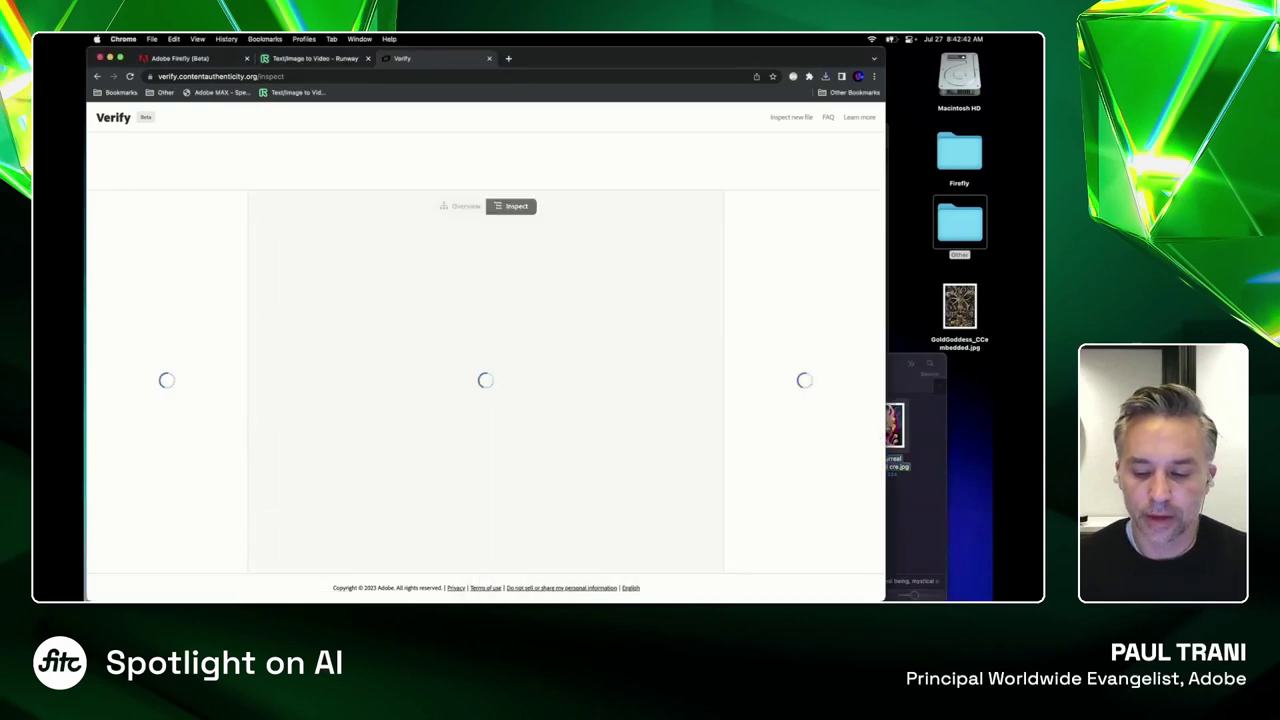
Open the downloaded creature image in Photoshop, view it enlarged and minimize the Photoshop window
click(918, 515)
double_click(882, 426)
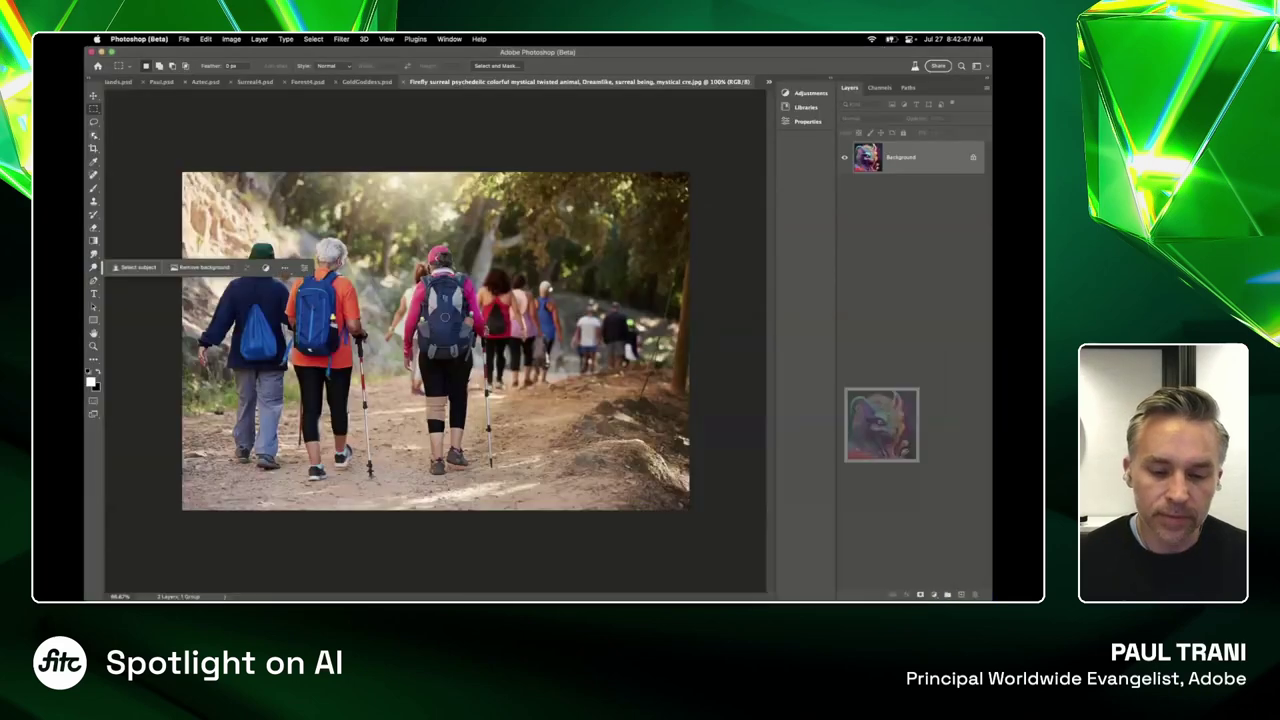
key(super+equal)
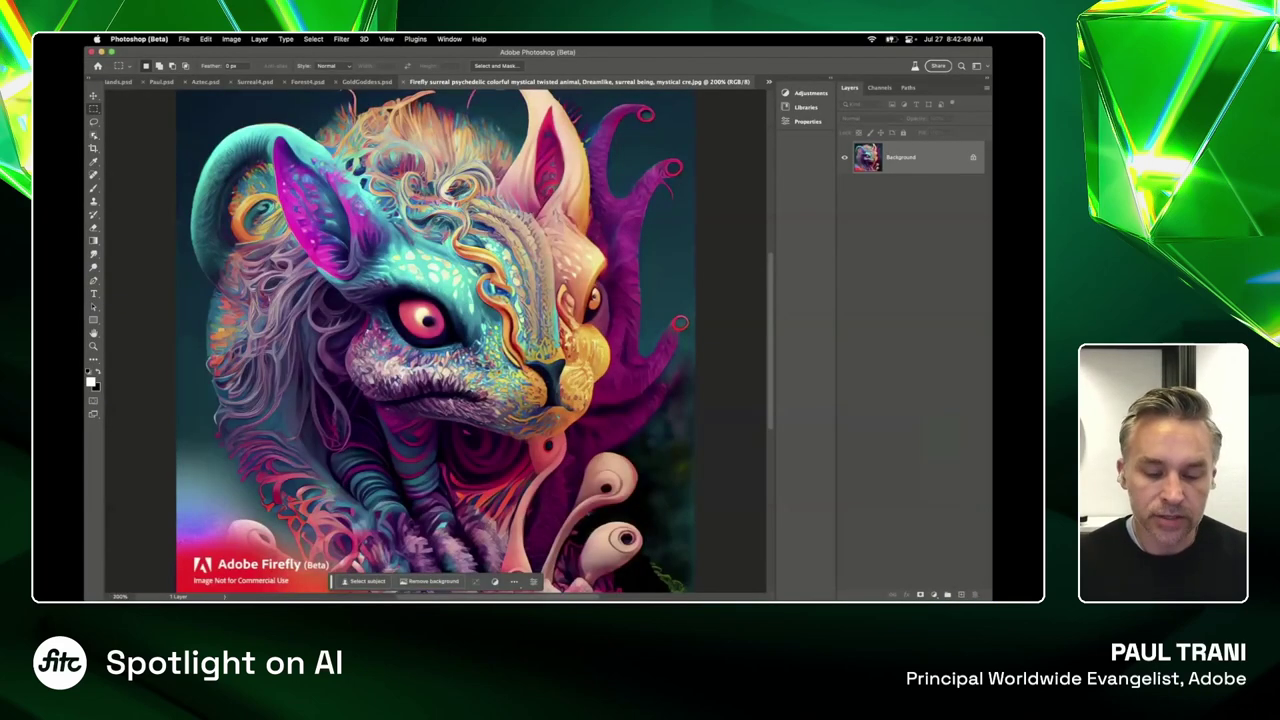
key(super+m)
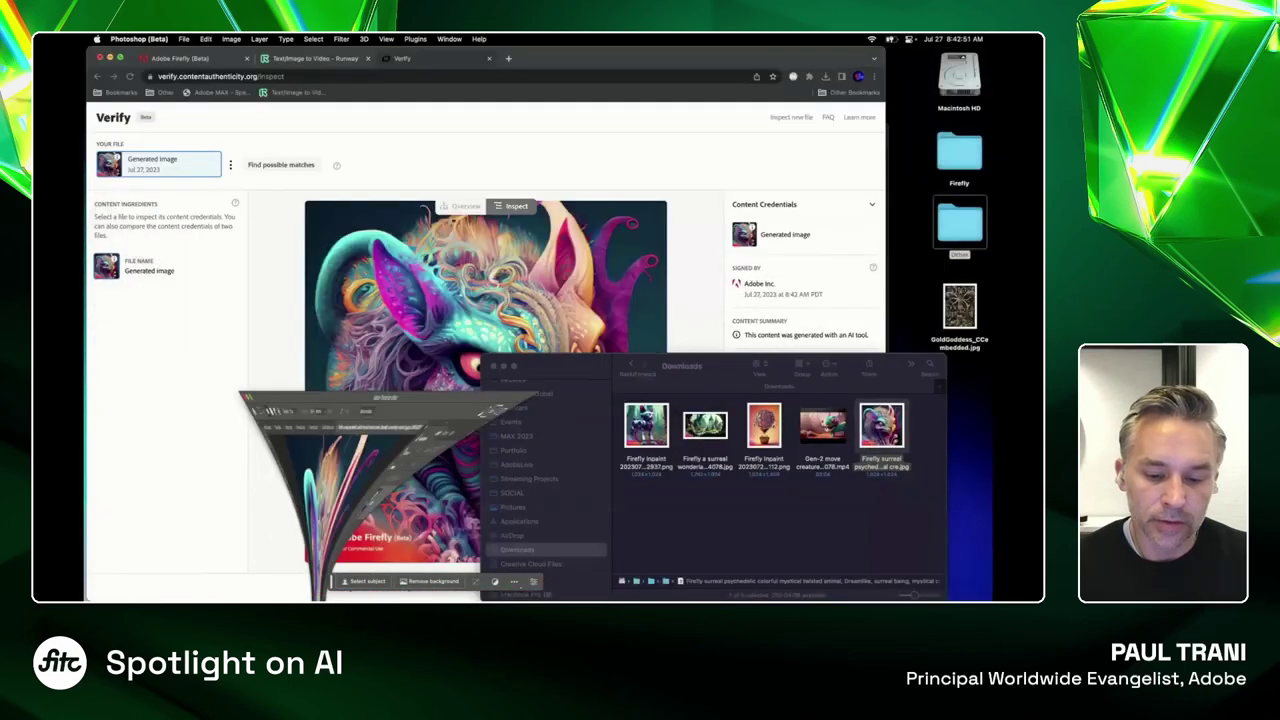
Examine the Produced With entry in the creature image's Content Credentials and begin a new file inspection
drag(792, 428, 744, 428)
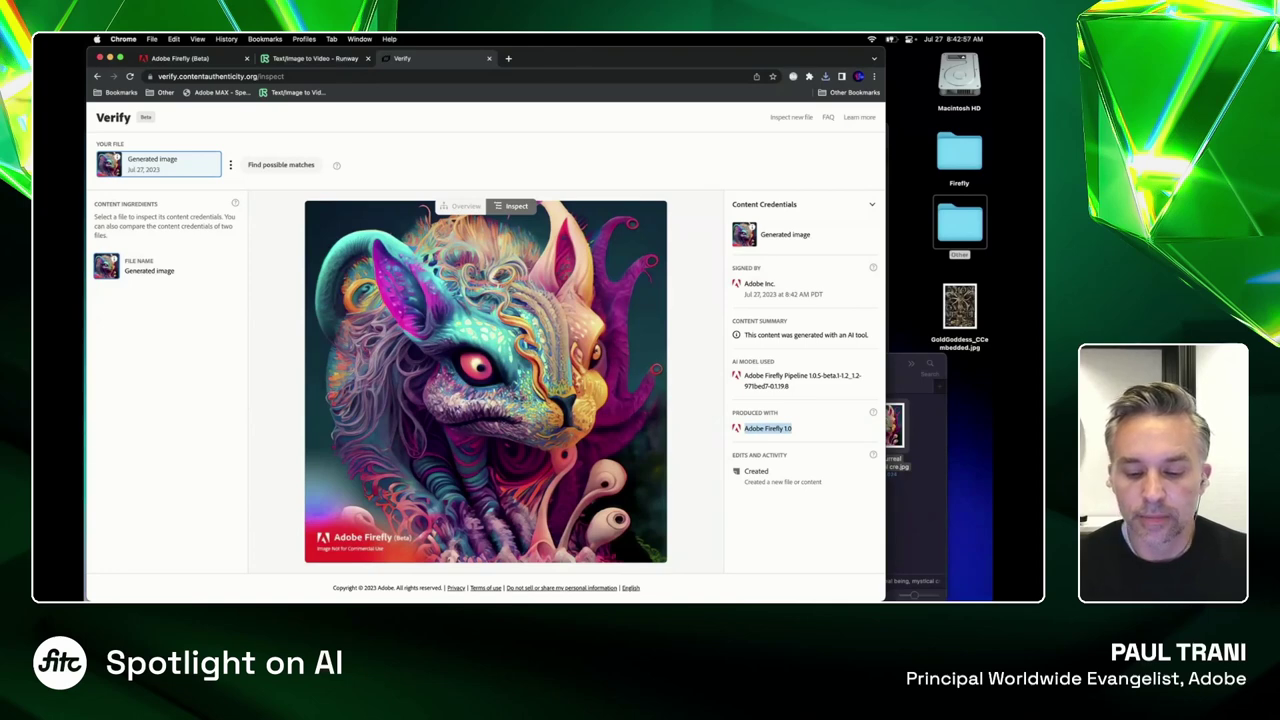
click(762, 430)
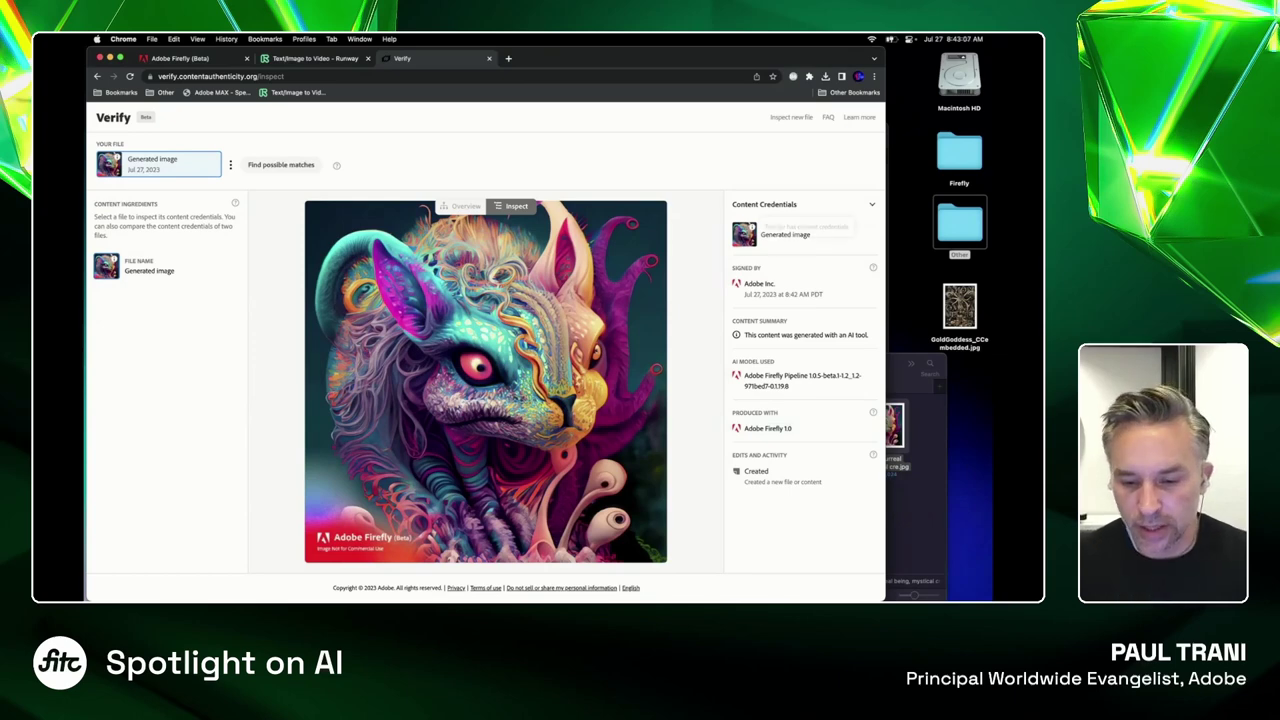
click(791, 117)
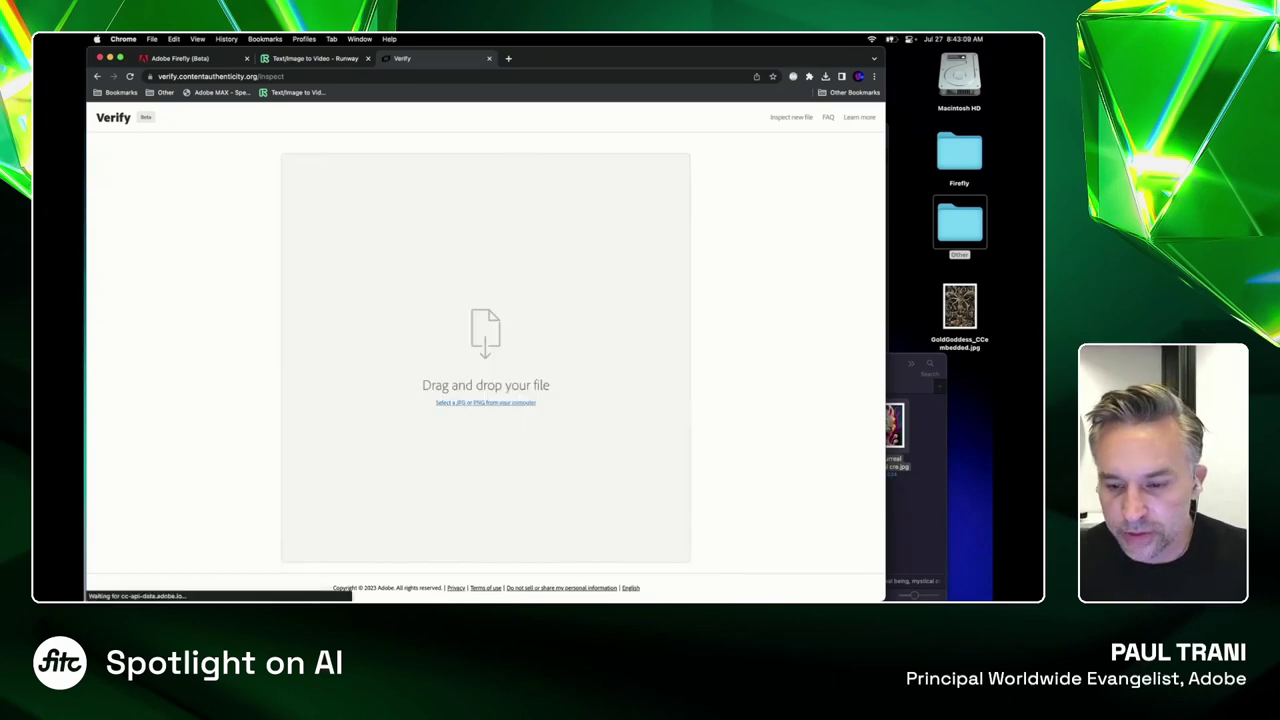
Preview the surreal creature image from the Downloads folder in Finder and close the preview
mouse_move(959, 306)
mouse_down()
mouse_move(580, 288)
mouse_move(953, 303)
mouse_move(941, 295)
mouse_up()
click(918, 500)
click(882, 427)
key(space)
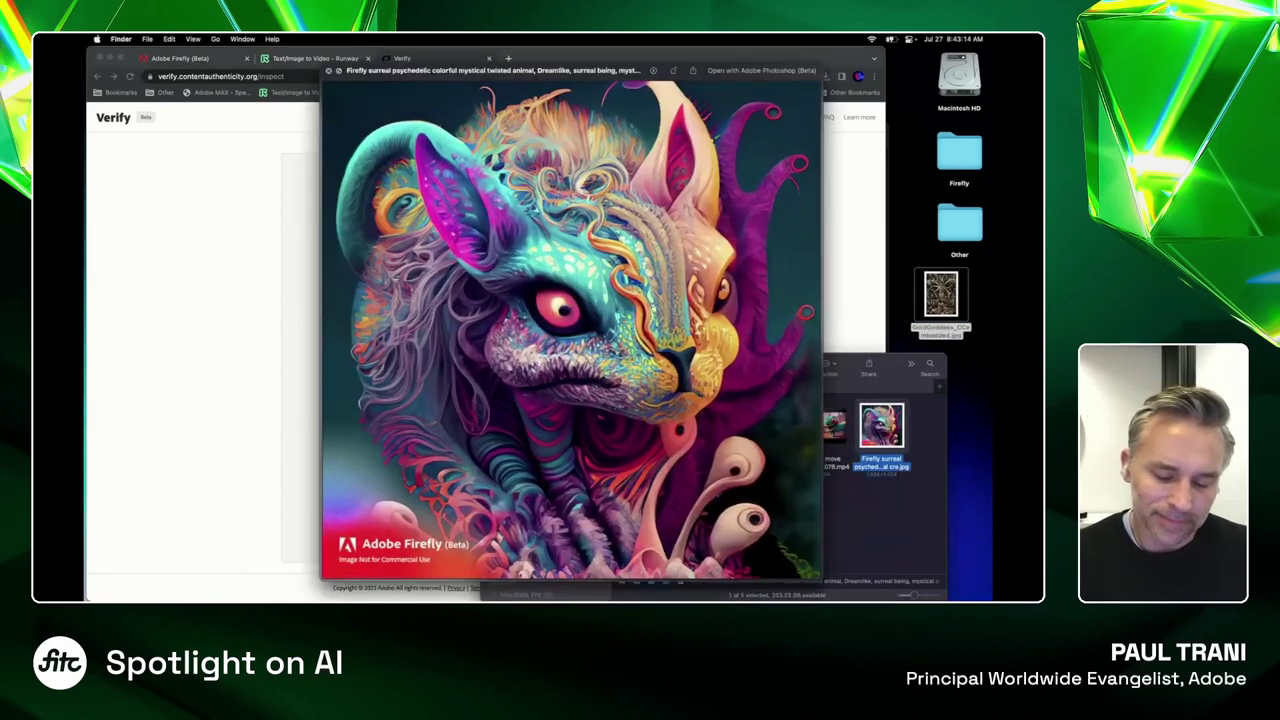
key(space)
Preview GoldGoddess_CCembedded.jpg from the desktop and load it into Verify for inspection
click(941, 295)
key(space)
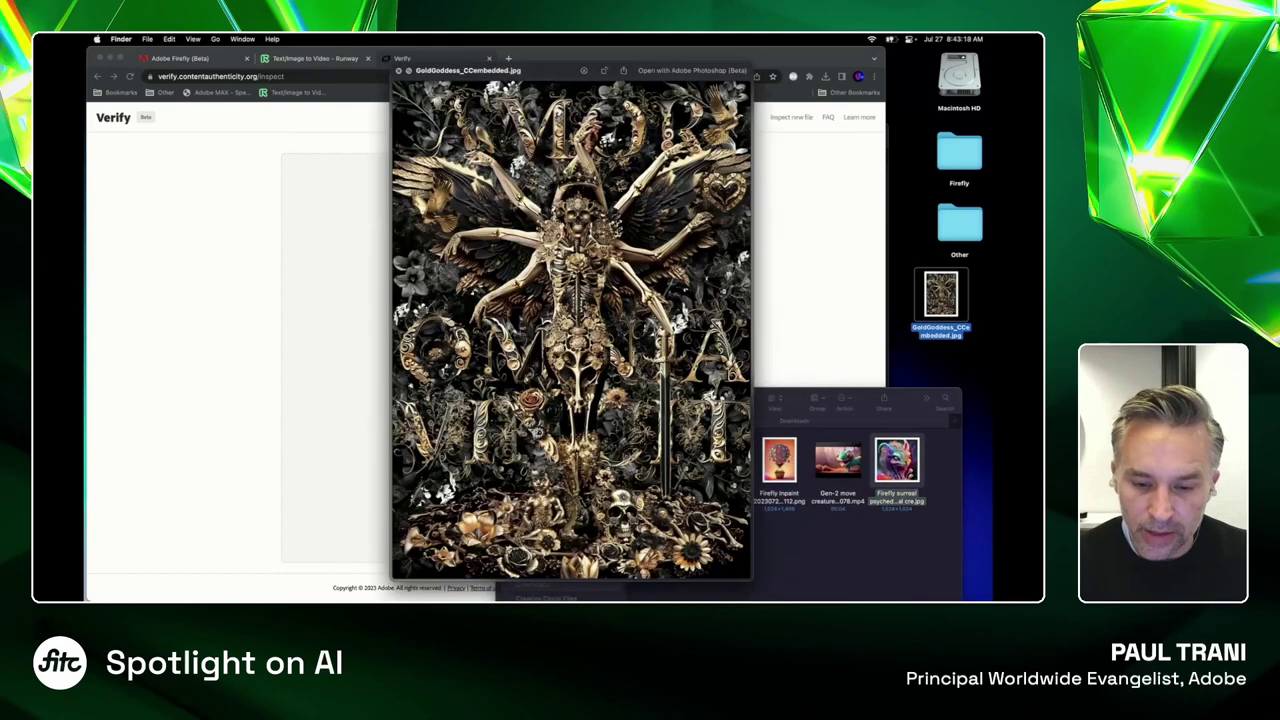
key(space)
drag(941, 296, 480, 288)
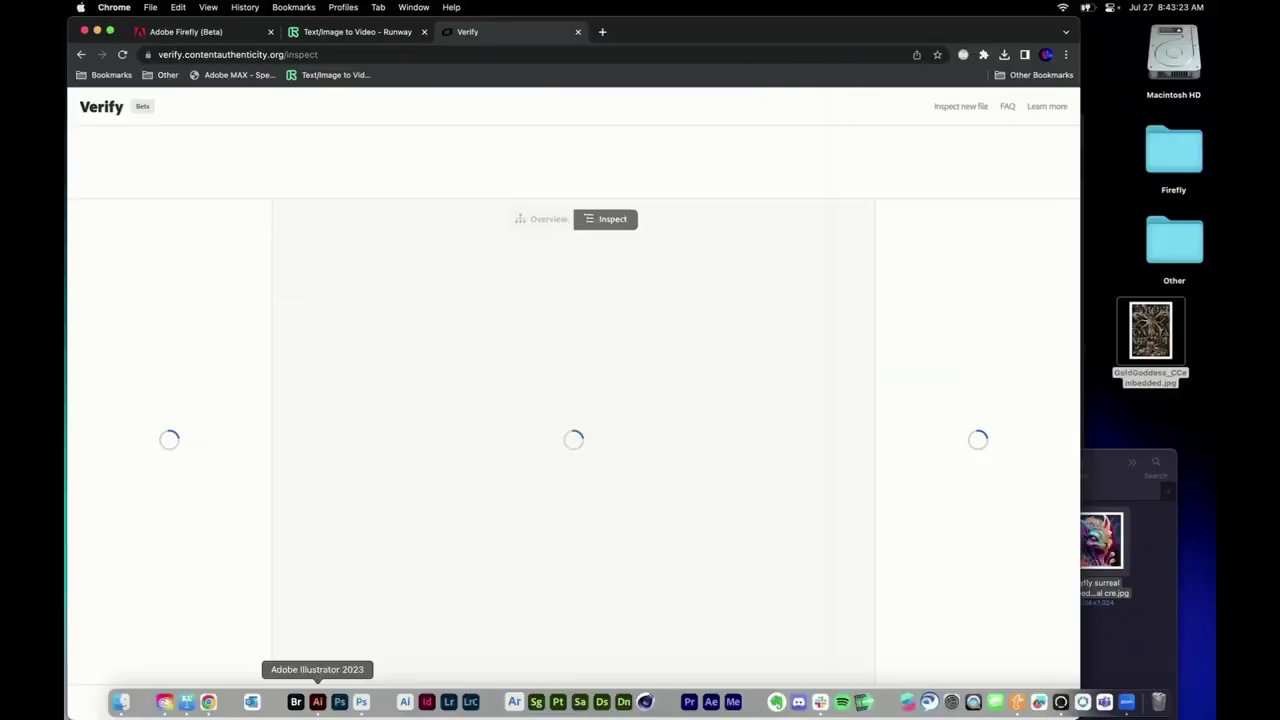
Switch to Photoshop and show the GoldGoddess.psd document enlarged to 50%
click(361, 702)
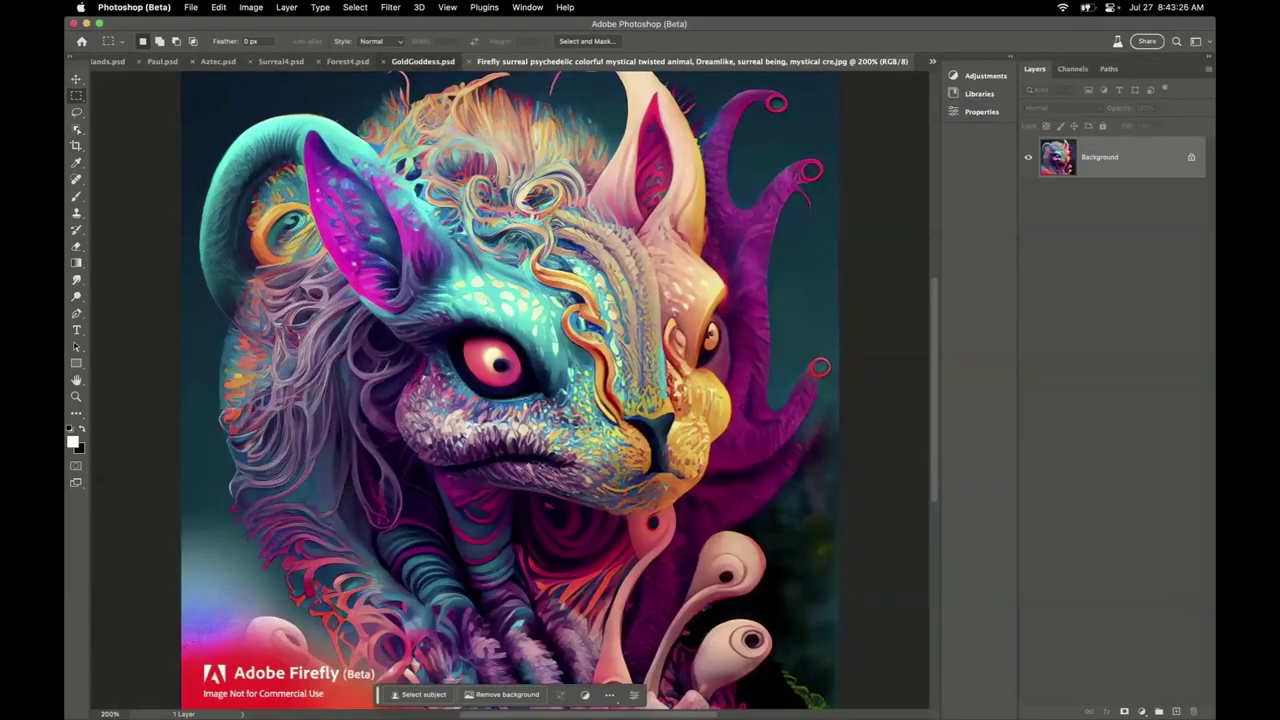
click(401, 62)
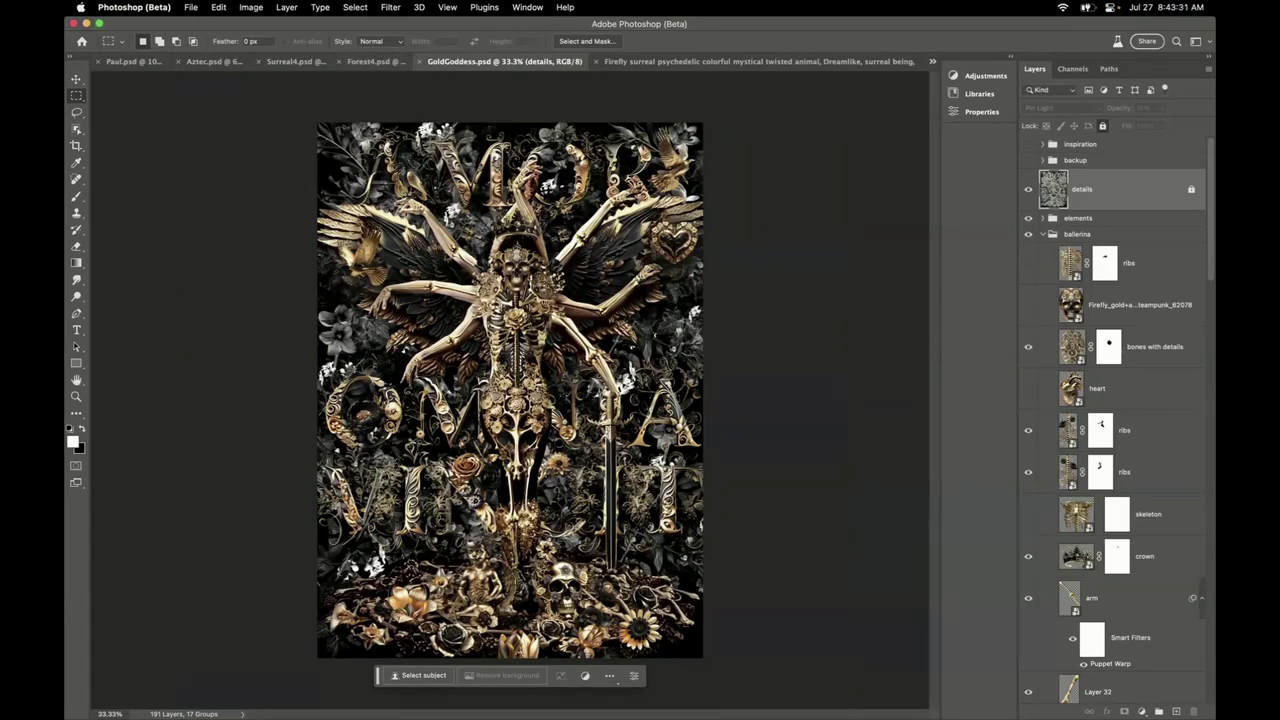
key(super+plus)
scroll(510, 390, up, 2)
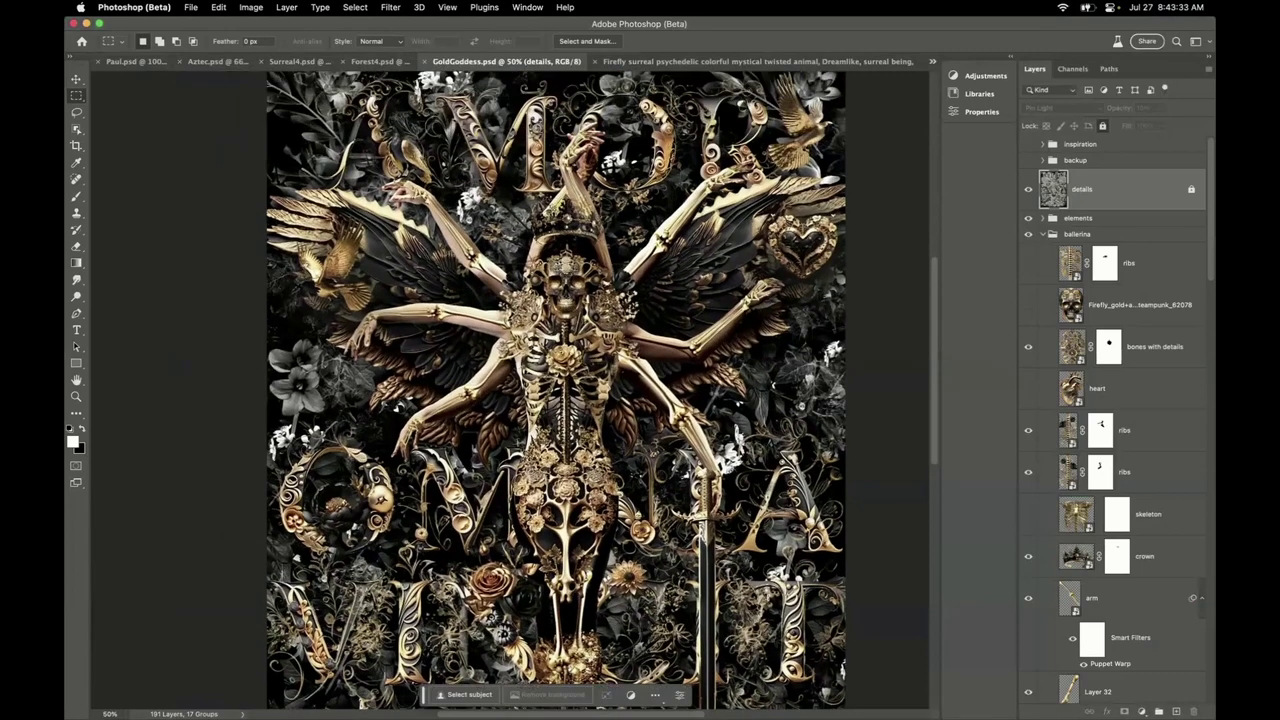
Show the Content Credentials (Beta) panel and enable Content Credentials for GoldGoddess.psd
click(527, 8)
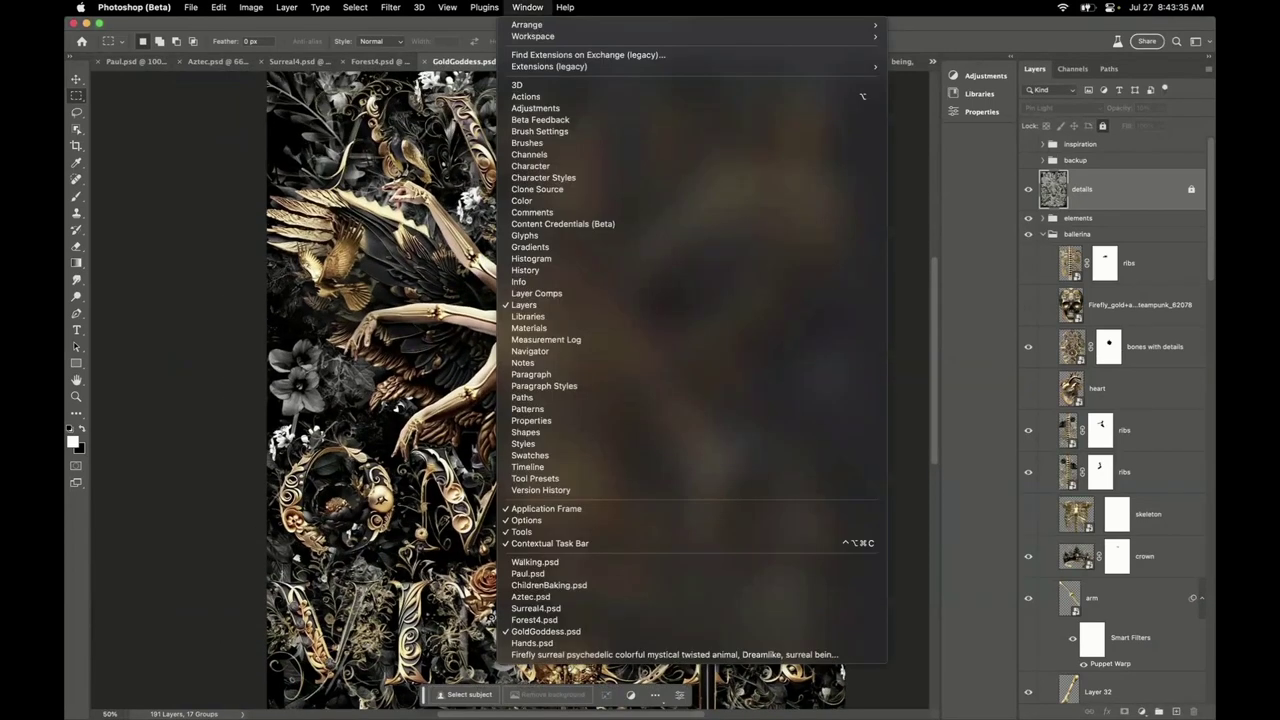
mouse_move(560, 66)
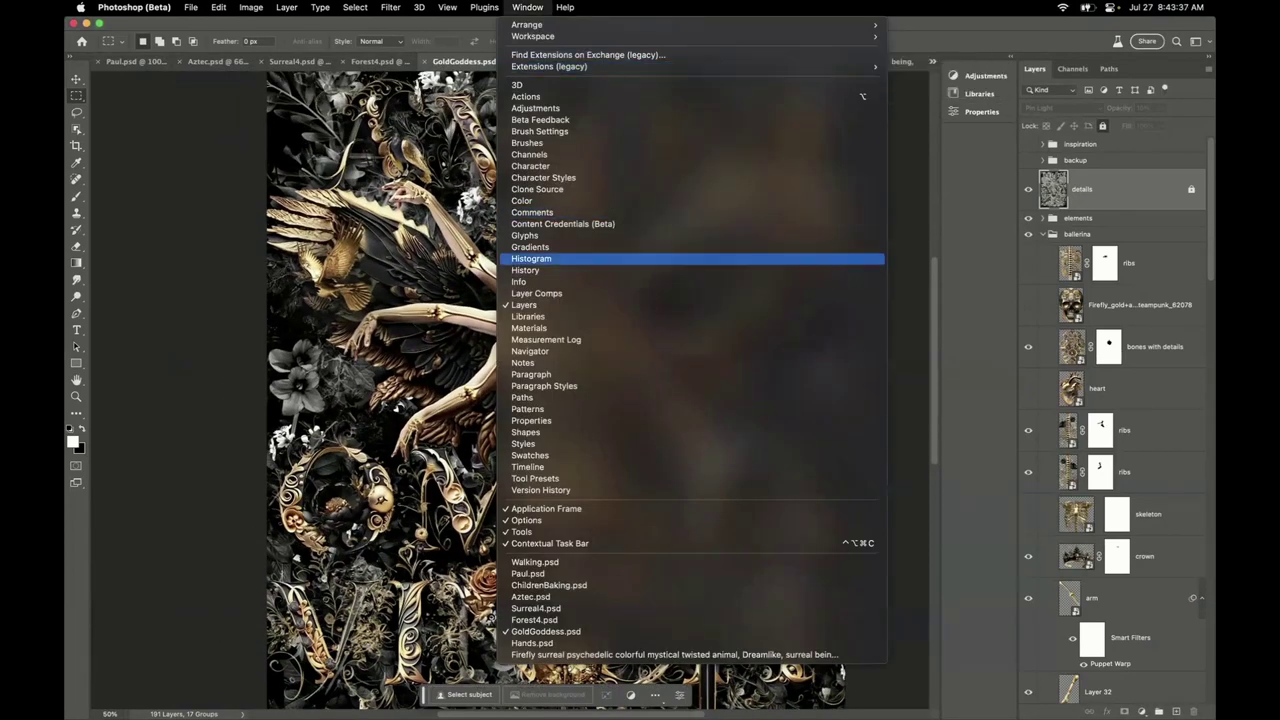
click(563, 224)
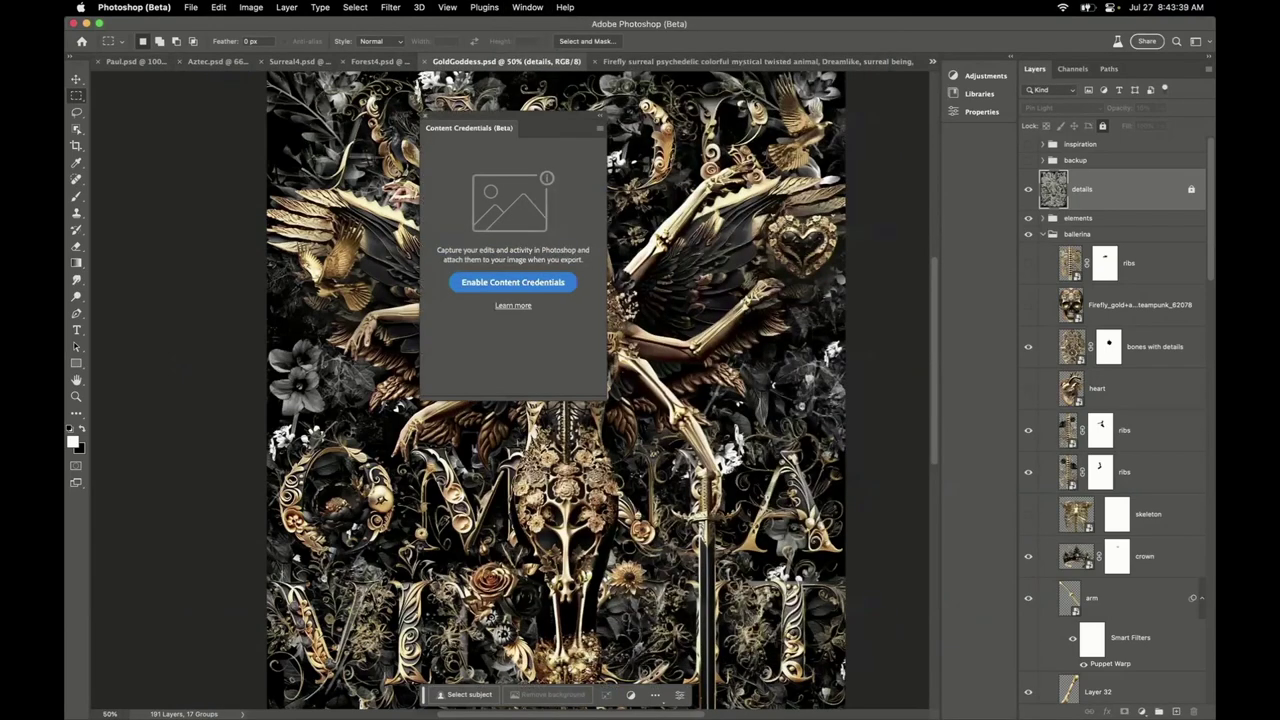
click(513, 283)
Preview the document's Content Credentials beside the artwork and examine the listed edits and assets
drag(513, 118, 762, 146)
click(822, 409)
drag(680, 188, 852, 123)
scroll(842, 340, down, 5)
scroll(843, 340, down, 10)
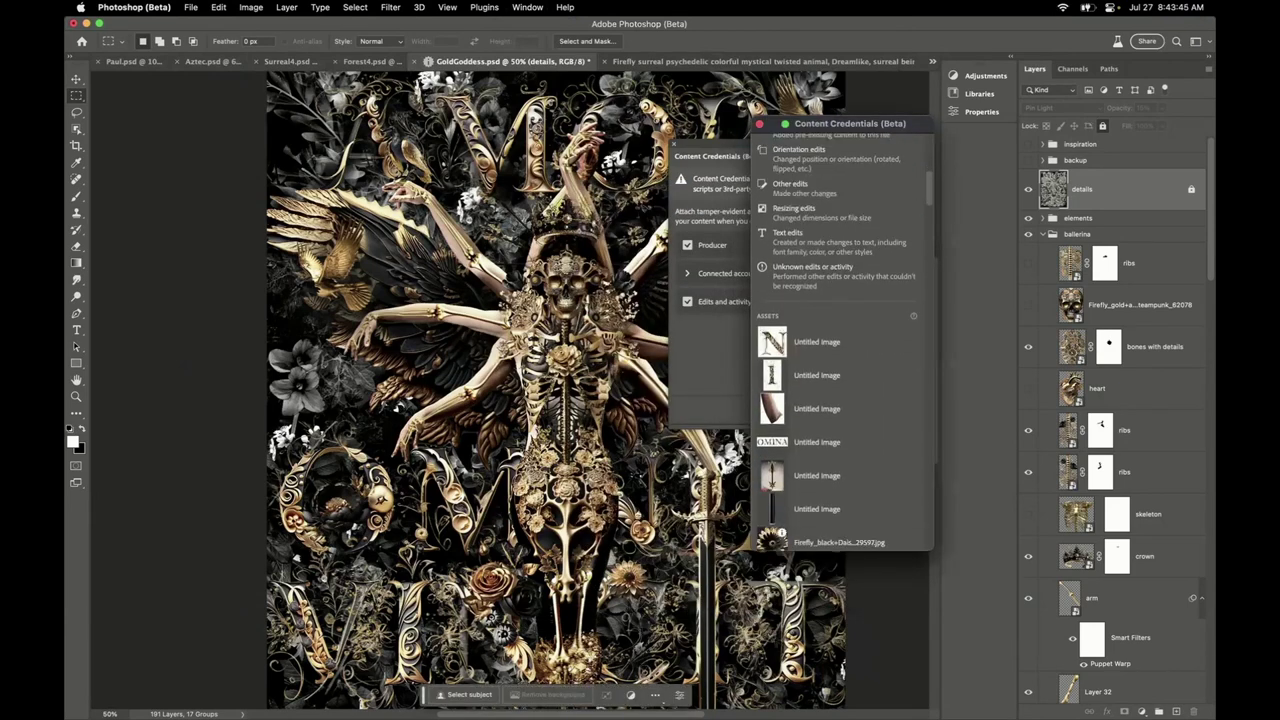
scroll(843, 340, down, 2)
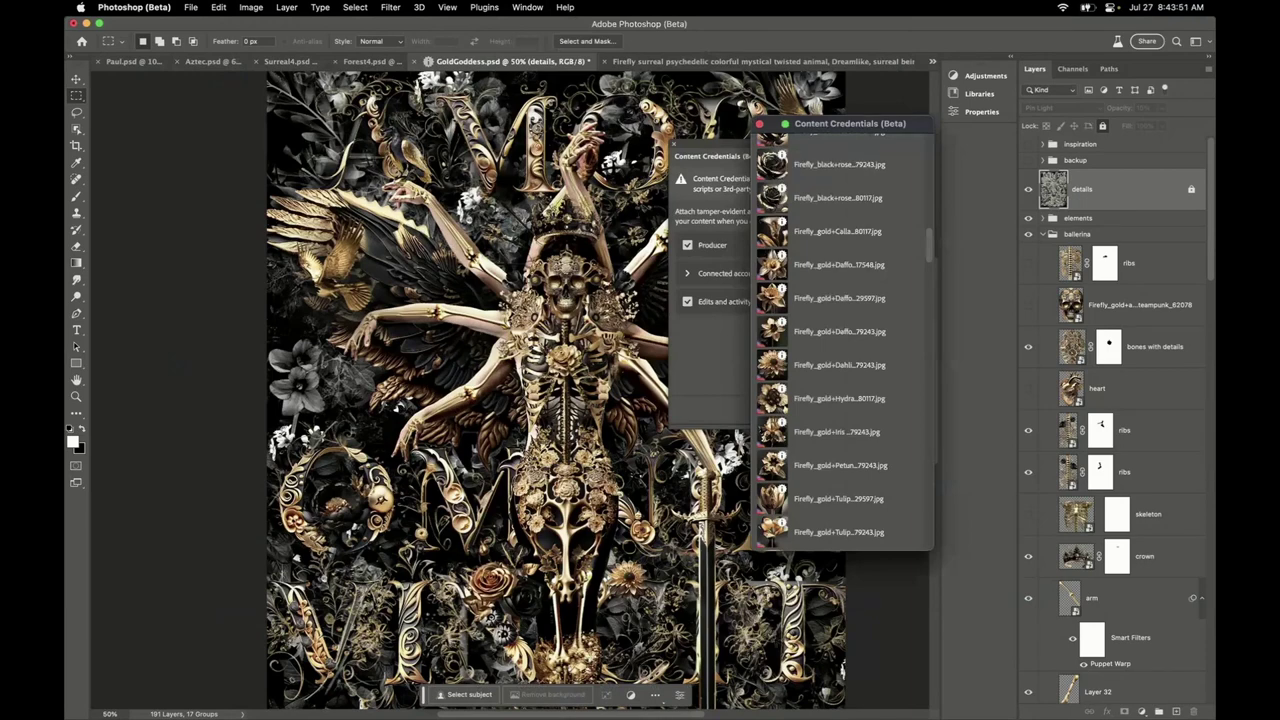
Isolate the "bones with details" layer for a close look and restore the visibility of the other layers
click(1154, 347)
scroll(582, 310, up, 10)
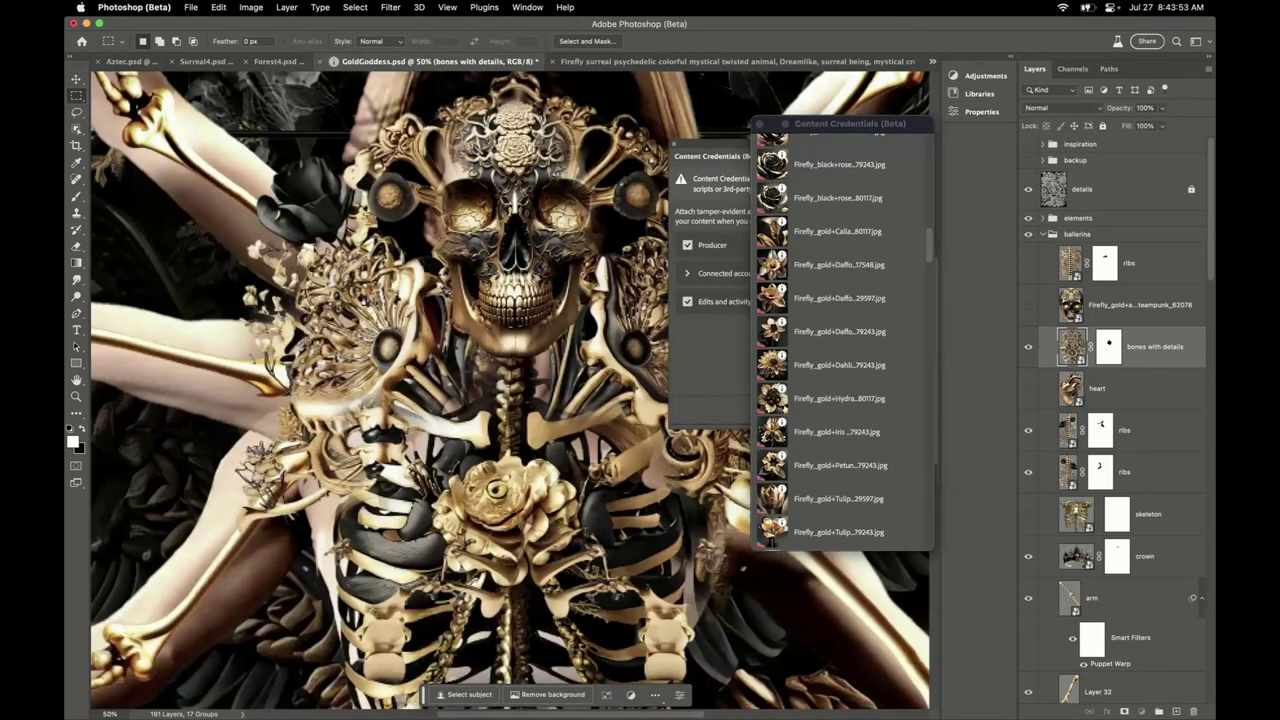
alt+click(1028, 346)
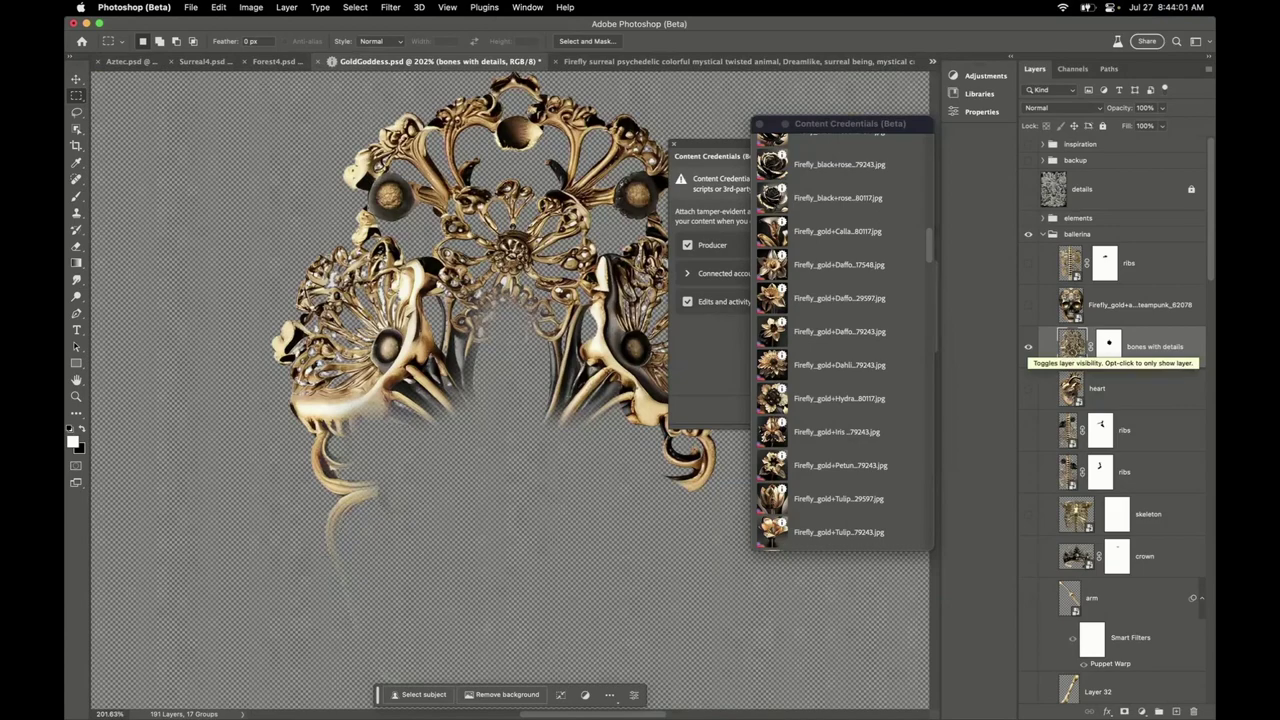
alt+click(1028, 346)
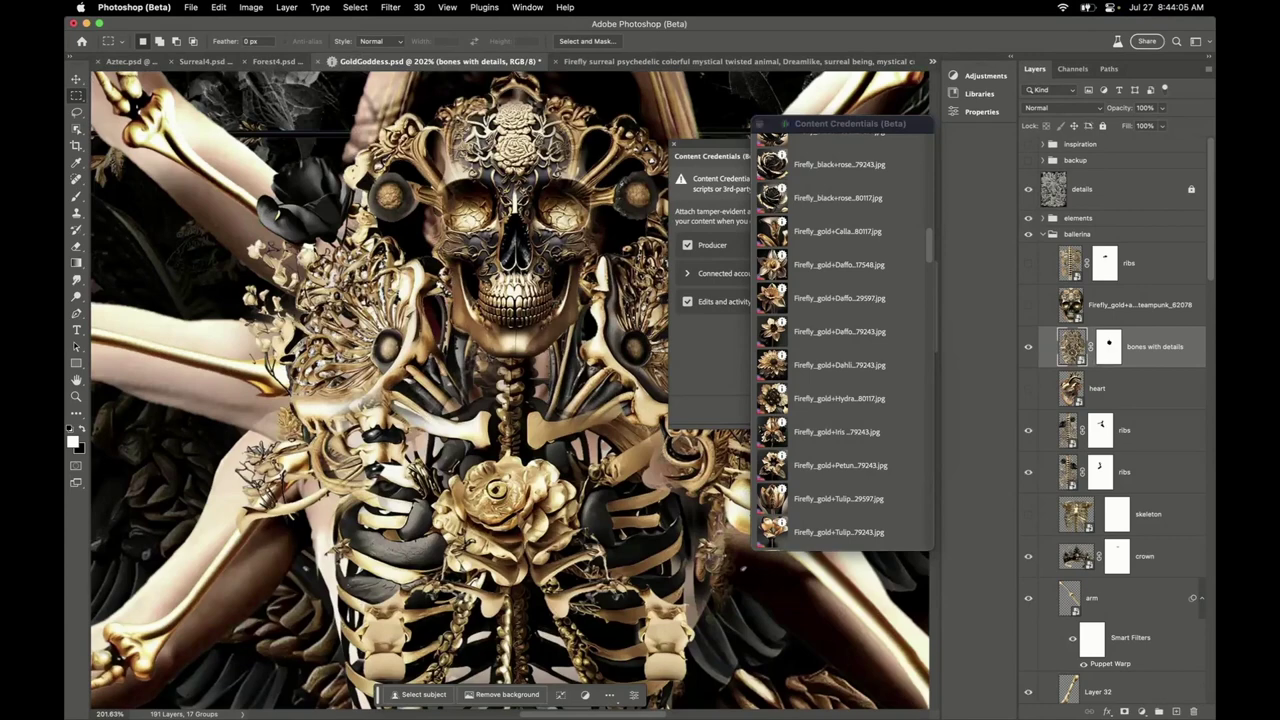
Close the Content Credentials preview and its panel
click(759, 123)
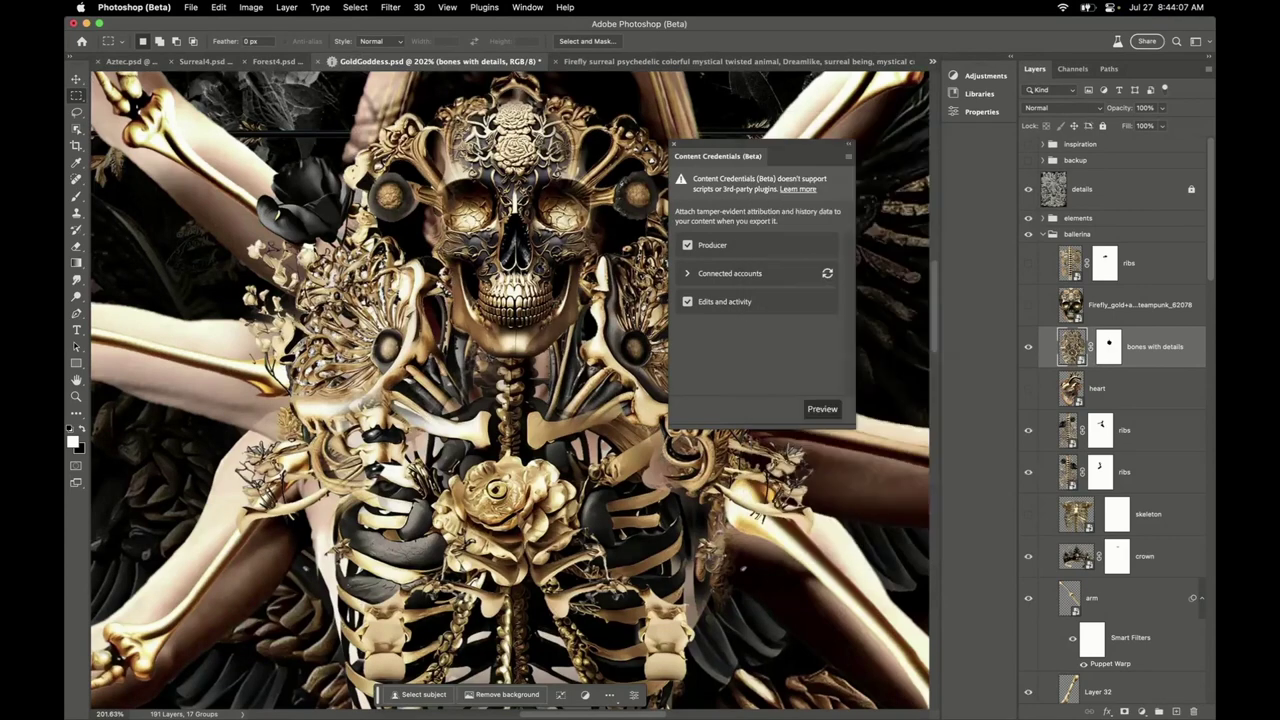
click(674, 144)
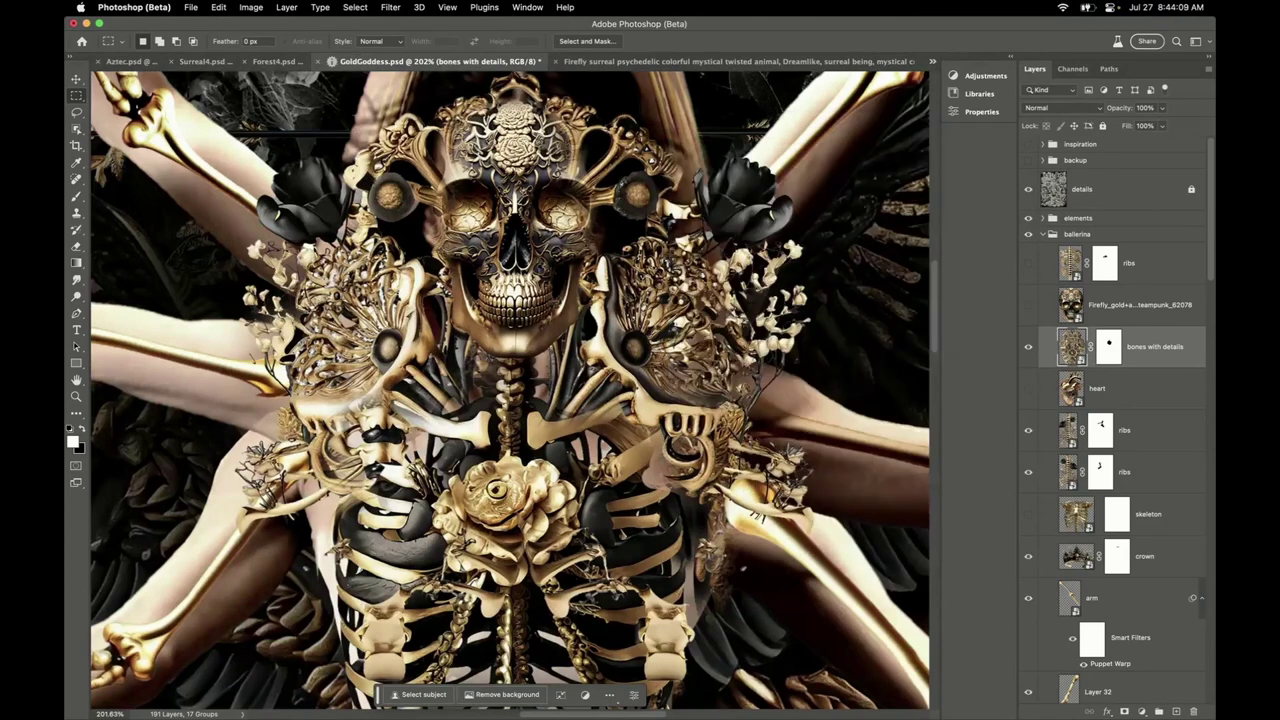
click(190, 7)
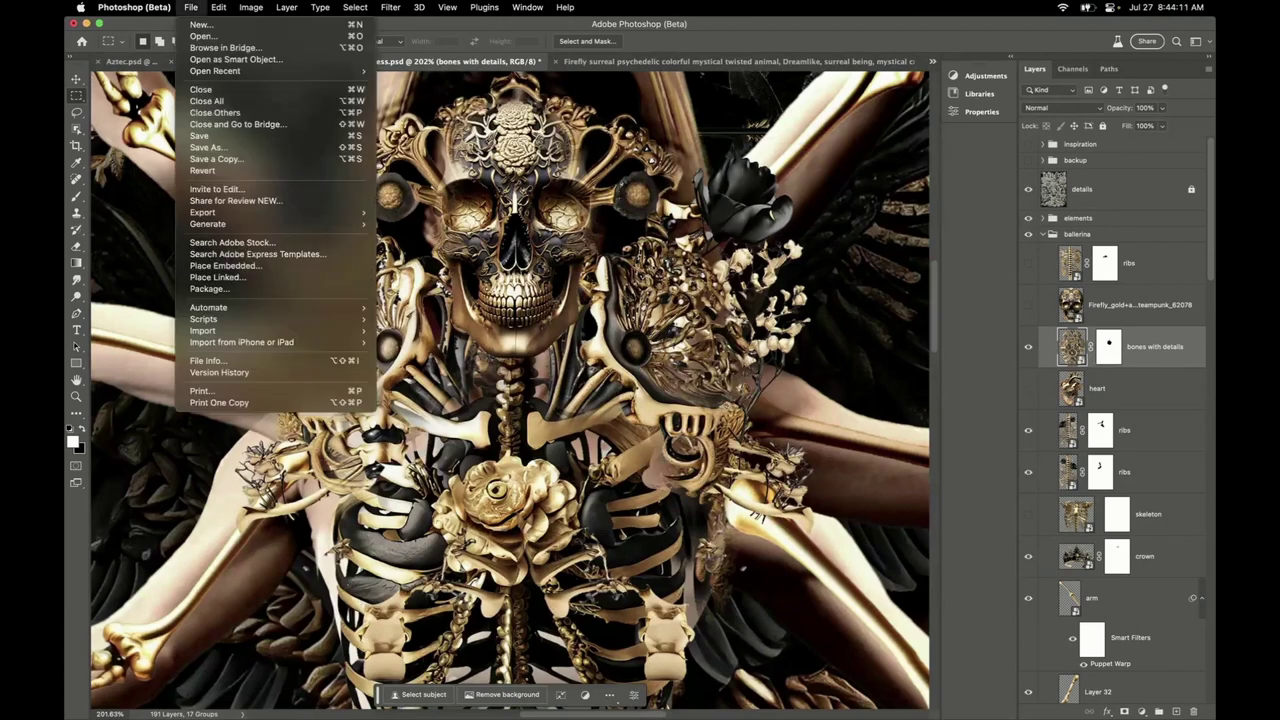
mouse_move(202, 212)
click(428, 212)
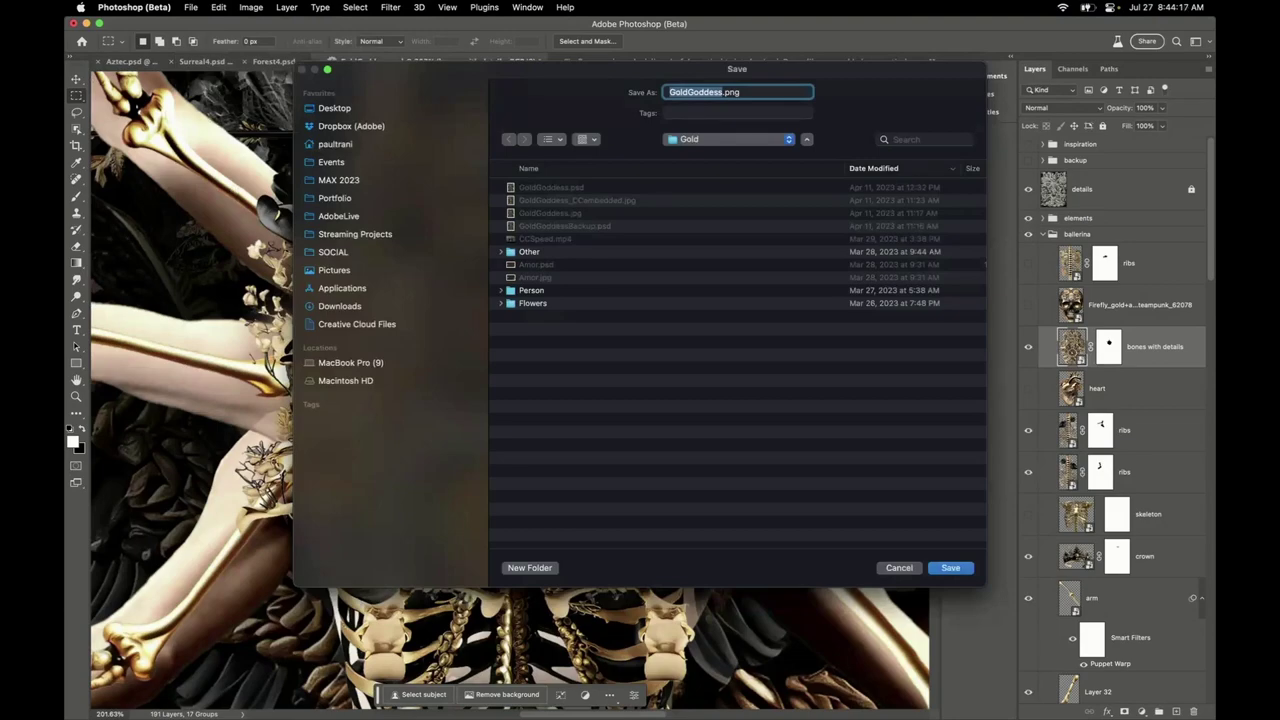
click(899, 568)
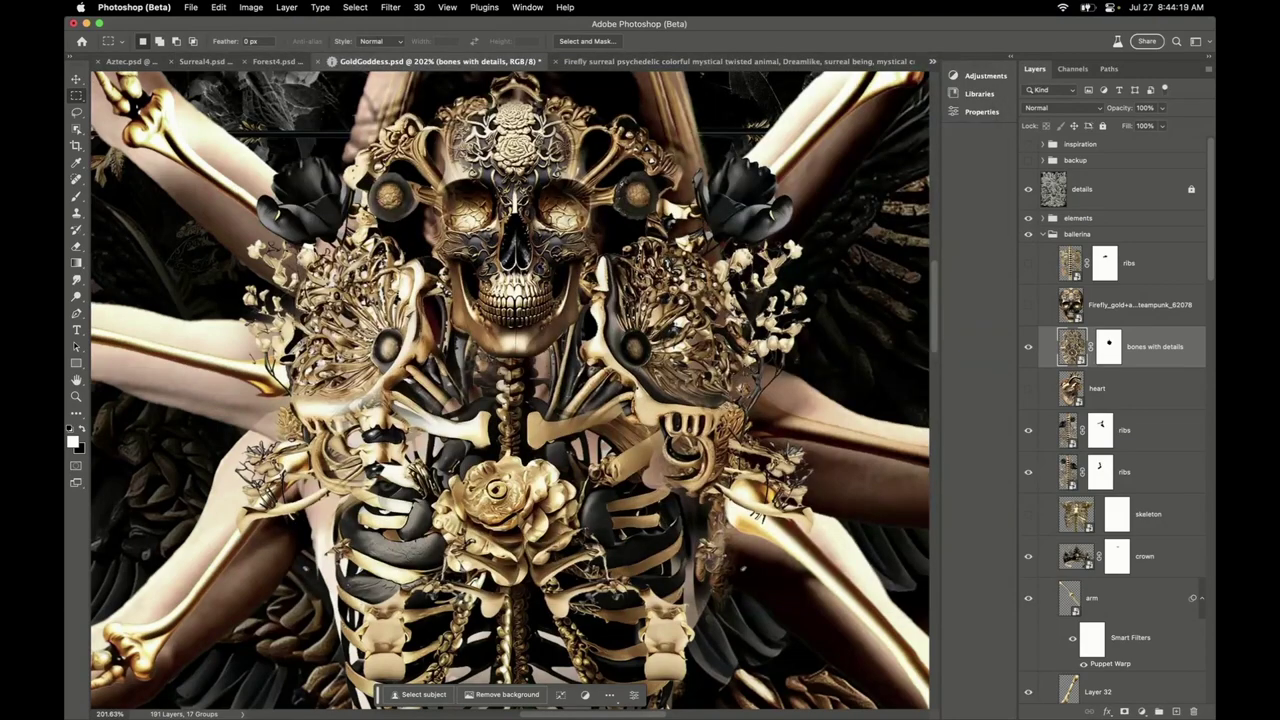
Minimize Photoshop and examine the credentials, edits and used assets of GoldGoddess_CCembedded.jpg in Verify
key(super+m)
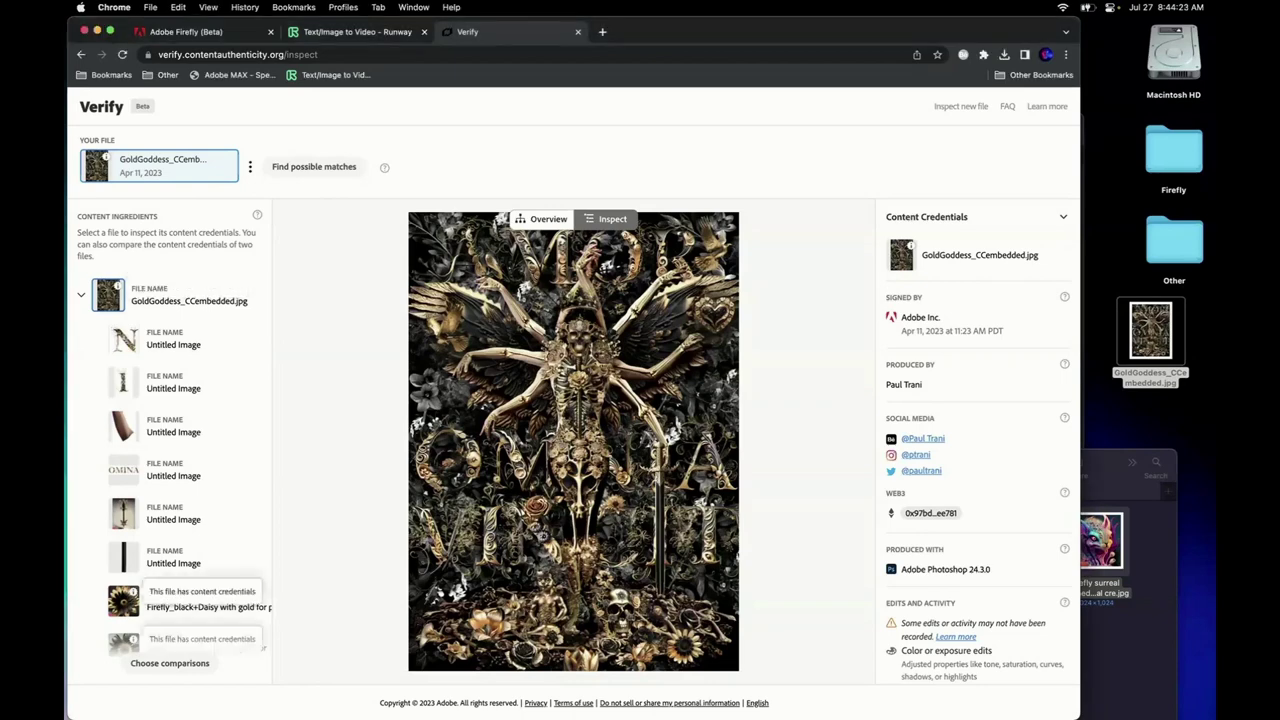
scroll(930, 300, down, 3)
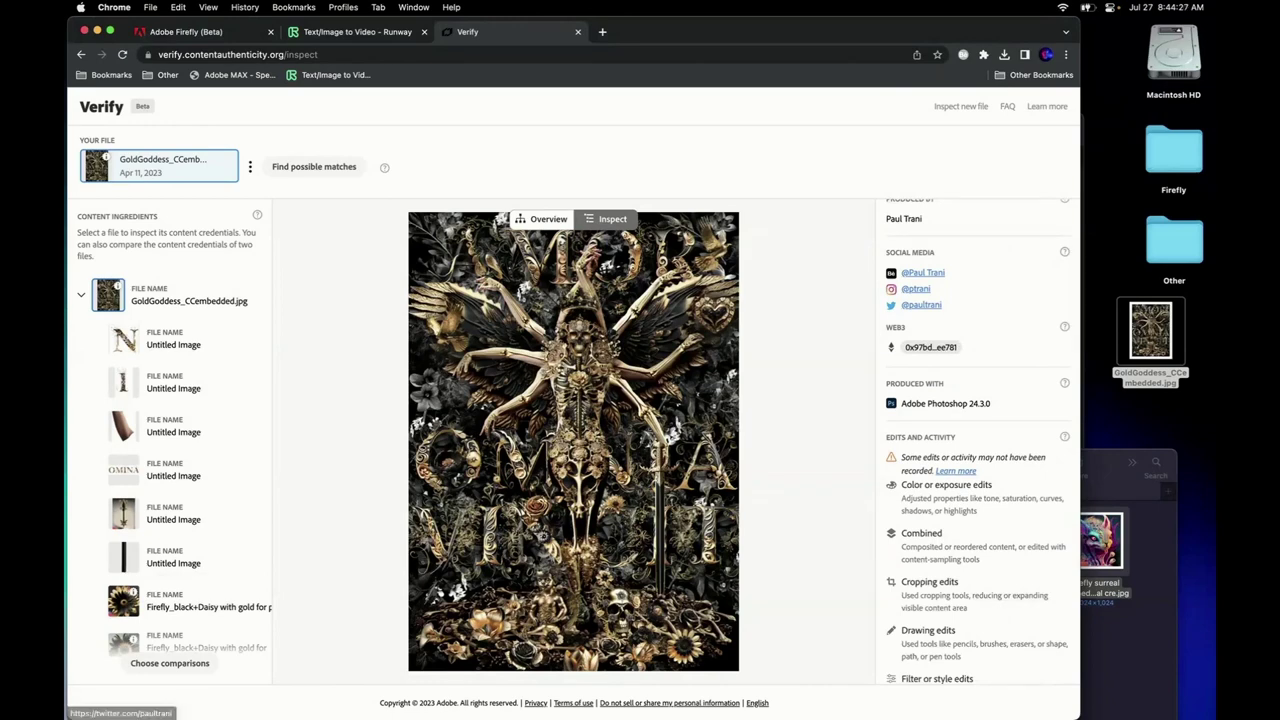
scroll(922, 290, down, 7)
scroll(976, 440, down, 5)
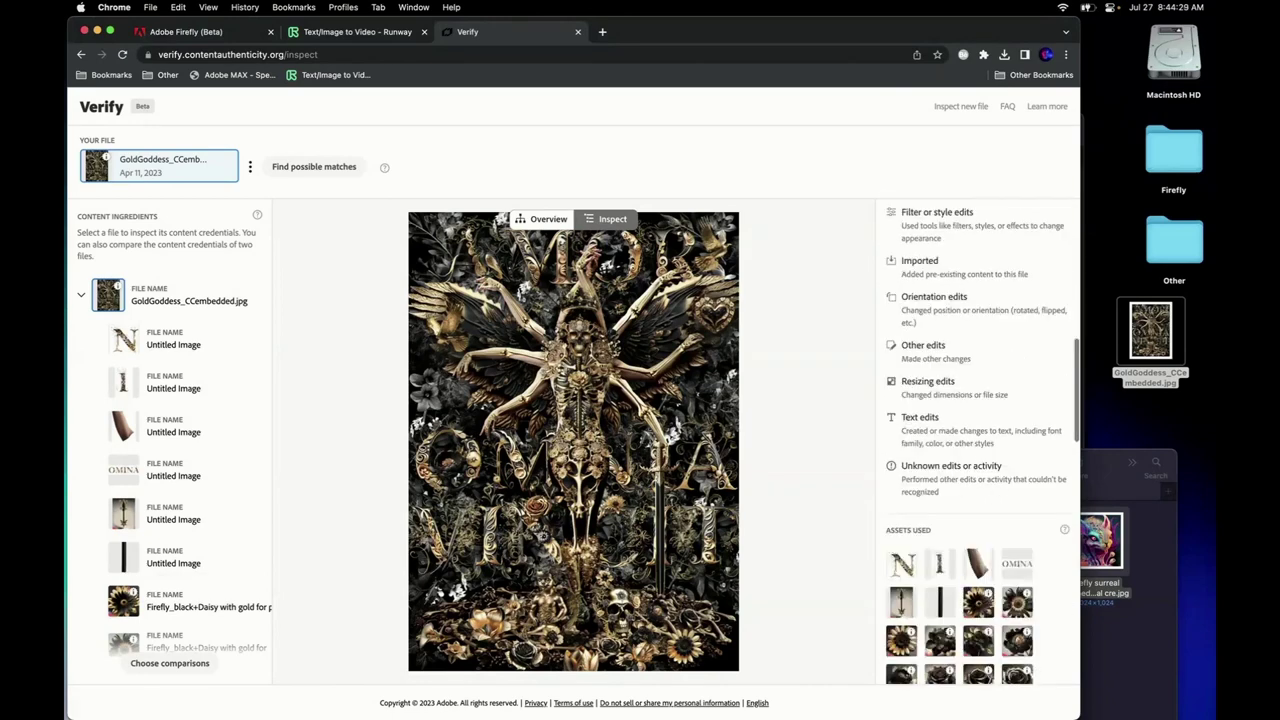
scroll(976, 440, up, 5)
scroll(976, 440, down, 7)
scroll(898, 641, down, 10)
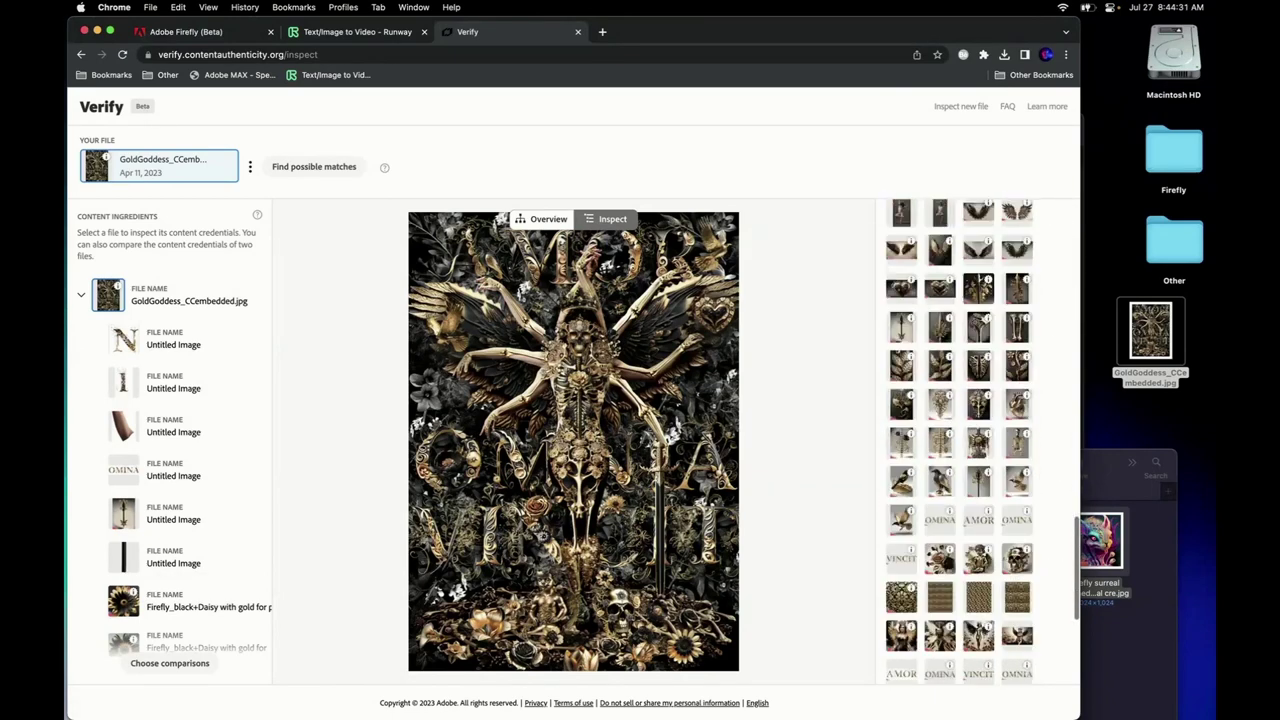
scroll(170, 440, down, 15)
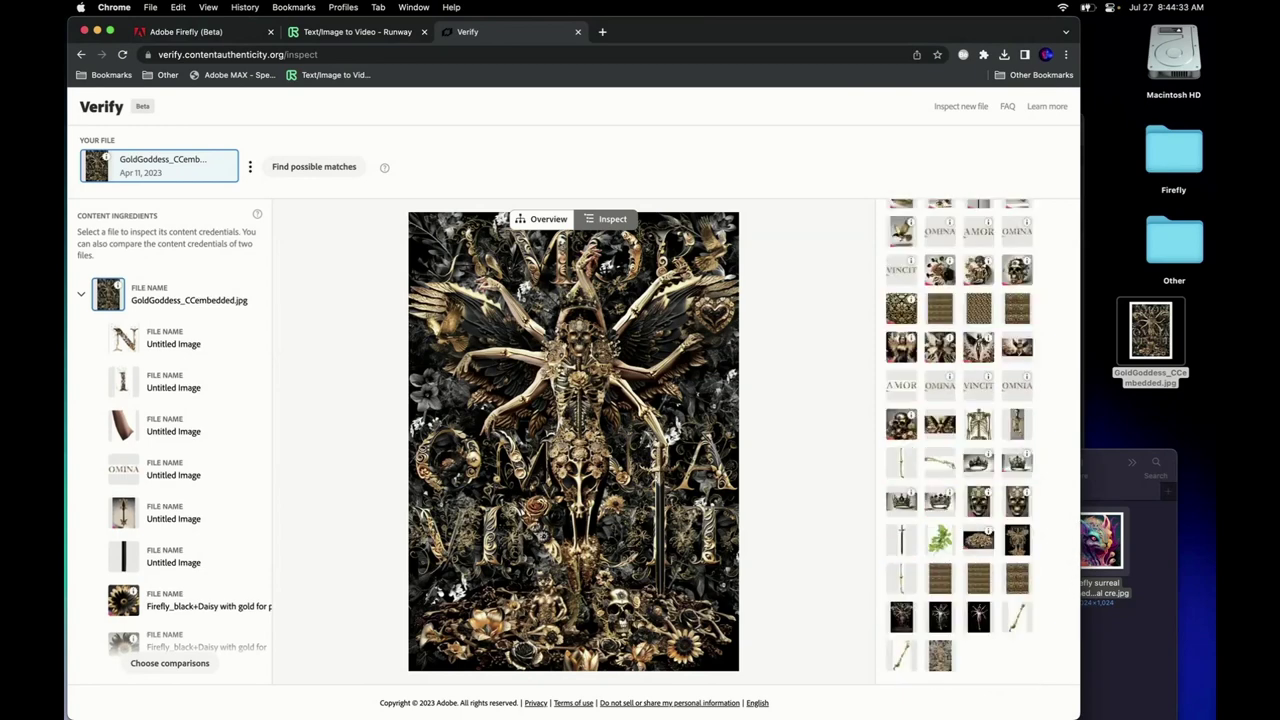
Compare GoldGoddess_CCembedded.jpg in Verify with its ingredient image of the many-armed ballerina on black, sliding fully to the finished artwork
scroll(170, 440, down, 10)
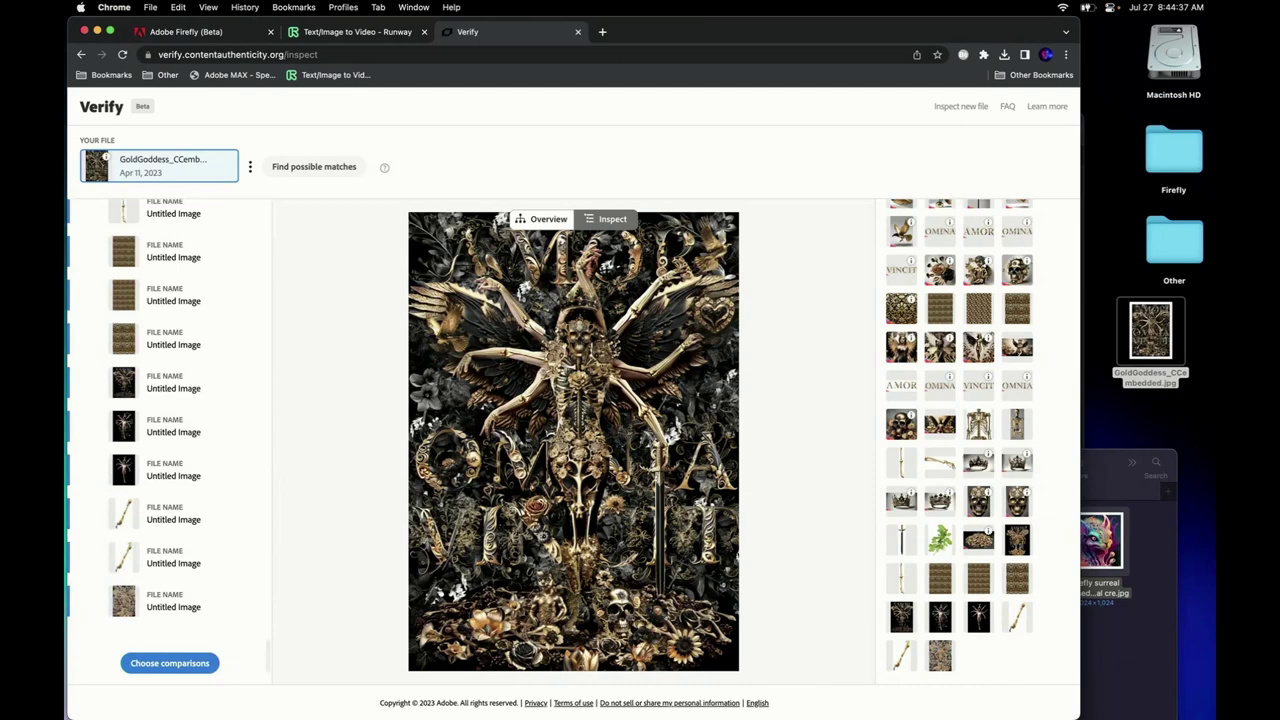
click(124, 470)
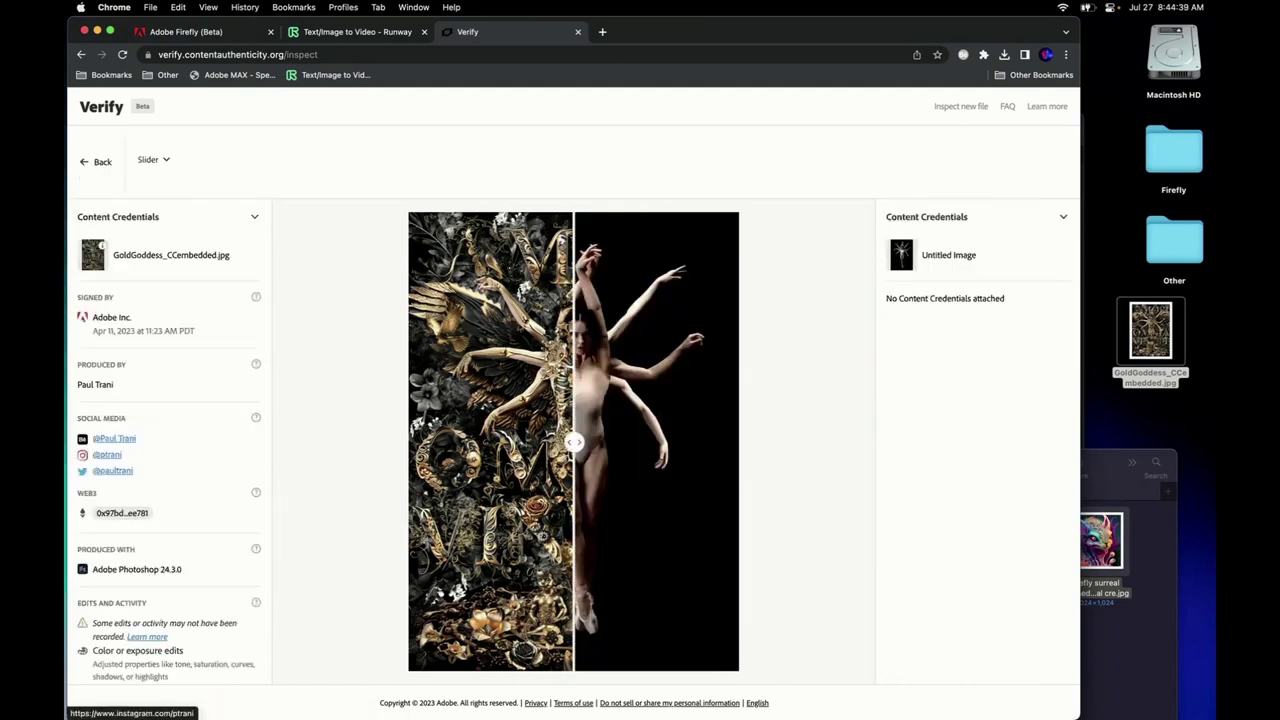
drag(573, 441, 803, 441)
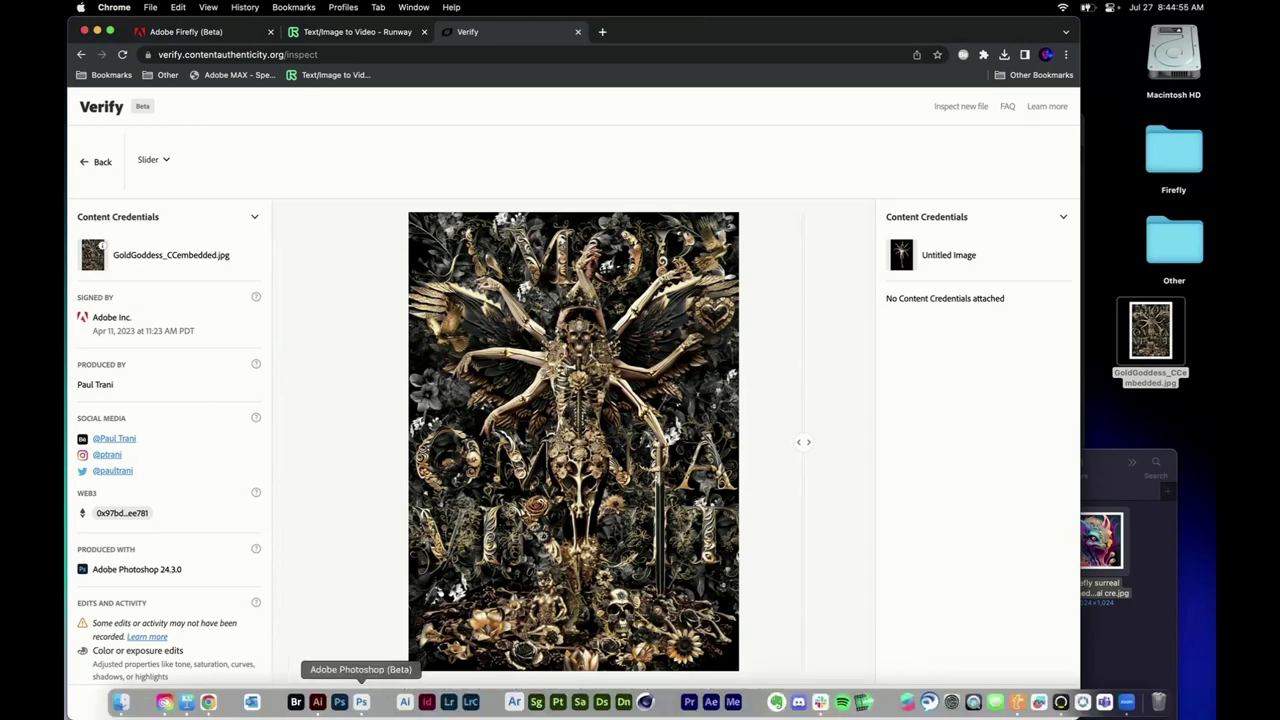
Switch to Photoshop, review the Content Credentials options for exporting GoldGoddess, accept cloud publishing as the default, and cancel the export
click(361, 702)
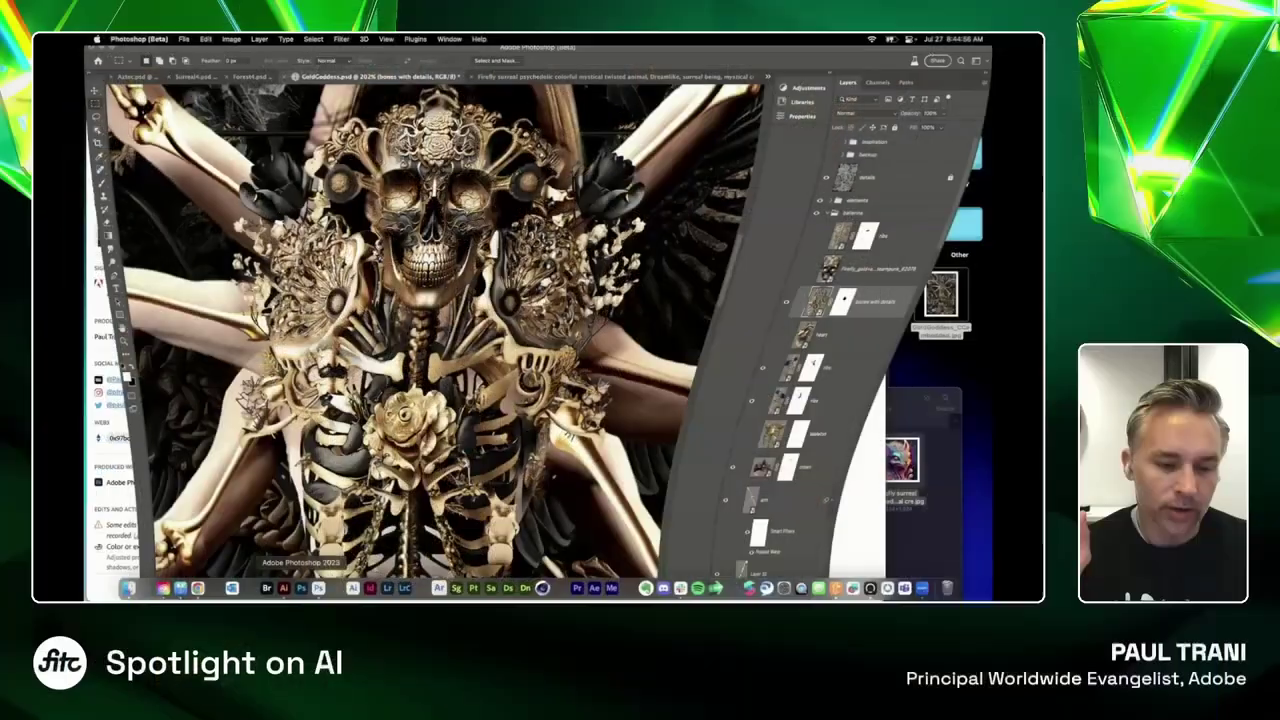
click(190, 7)
mouse_move(192, 200)
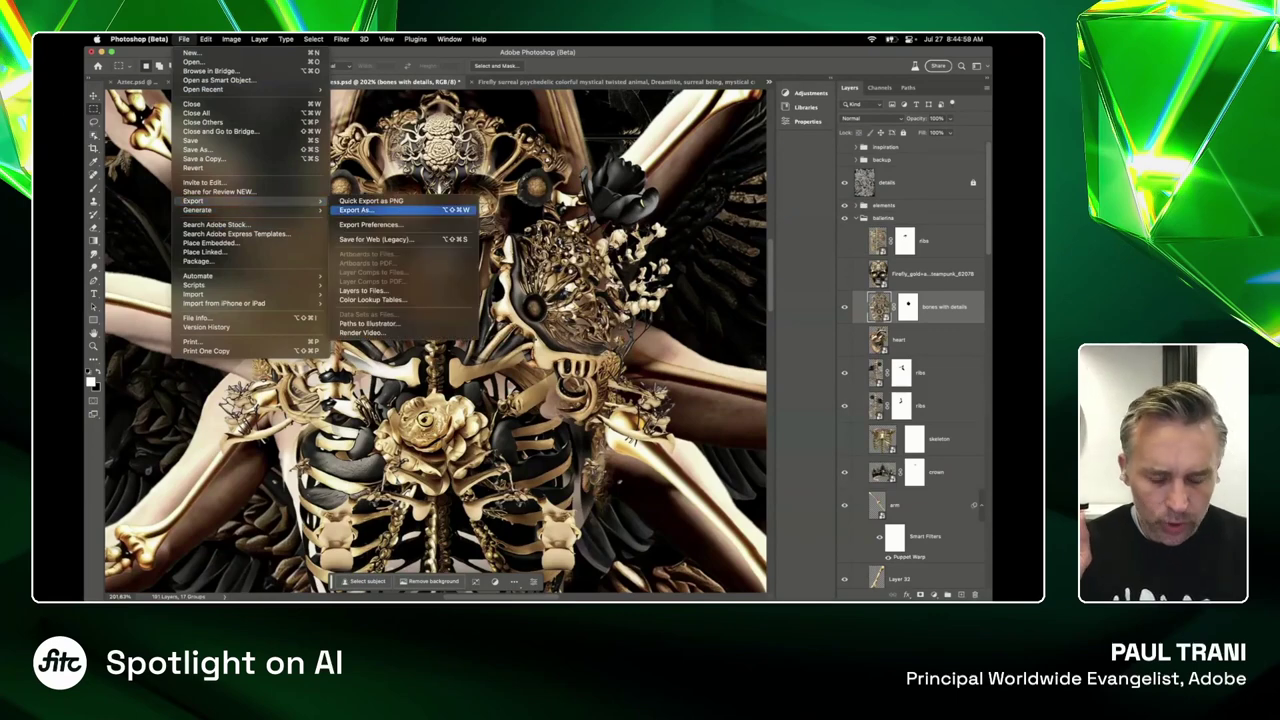
click(357, 210)
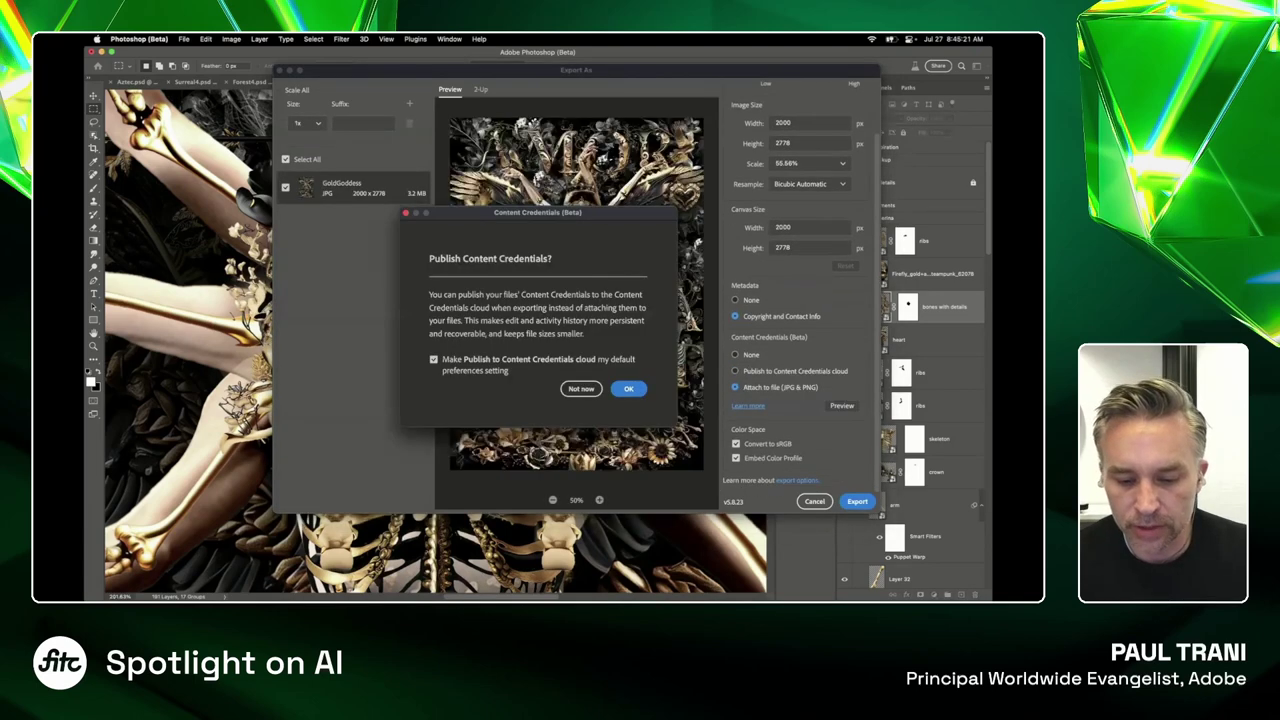
key(Return)
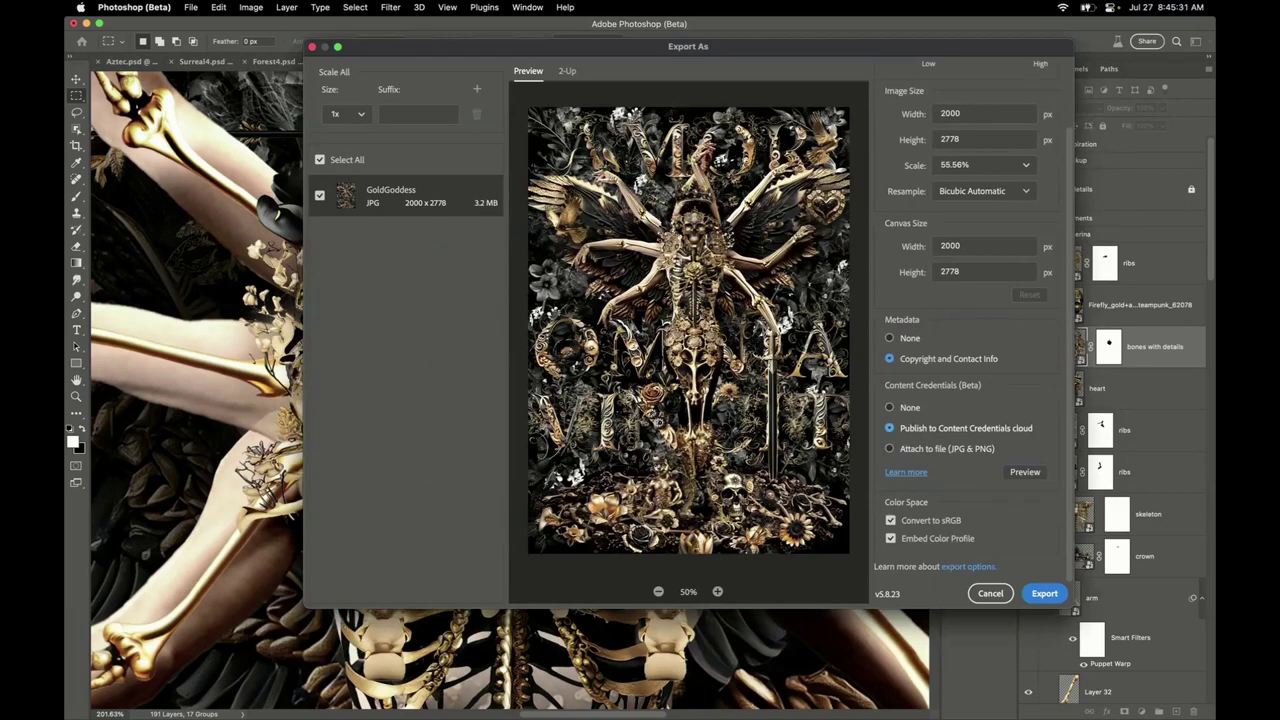
click(990, 593)
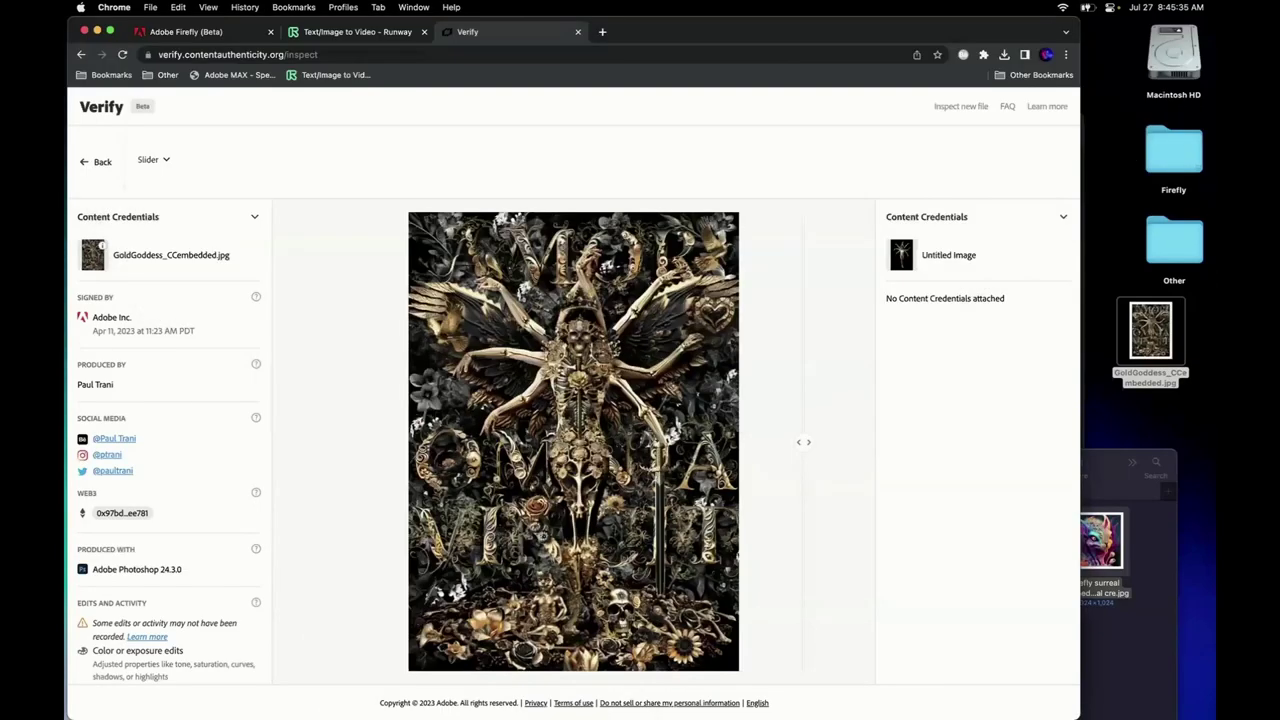
Leave the comparison in Verify and preview the surreal psychedelic creature and surreal wonderland Firefly images in the Downloads folder
click(96, 162)
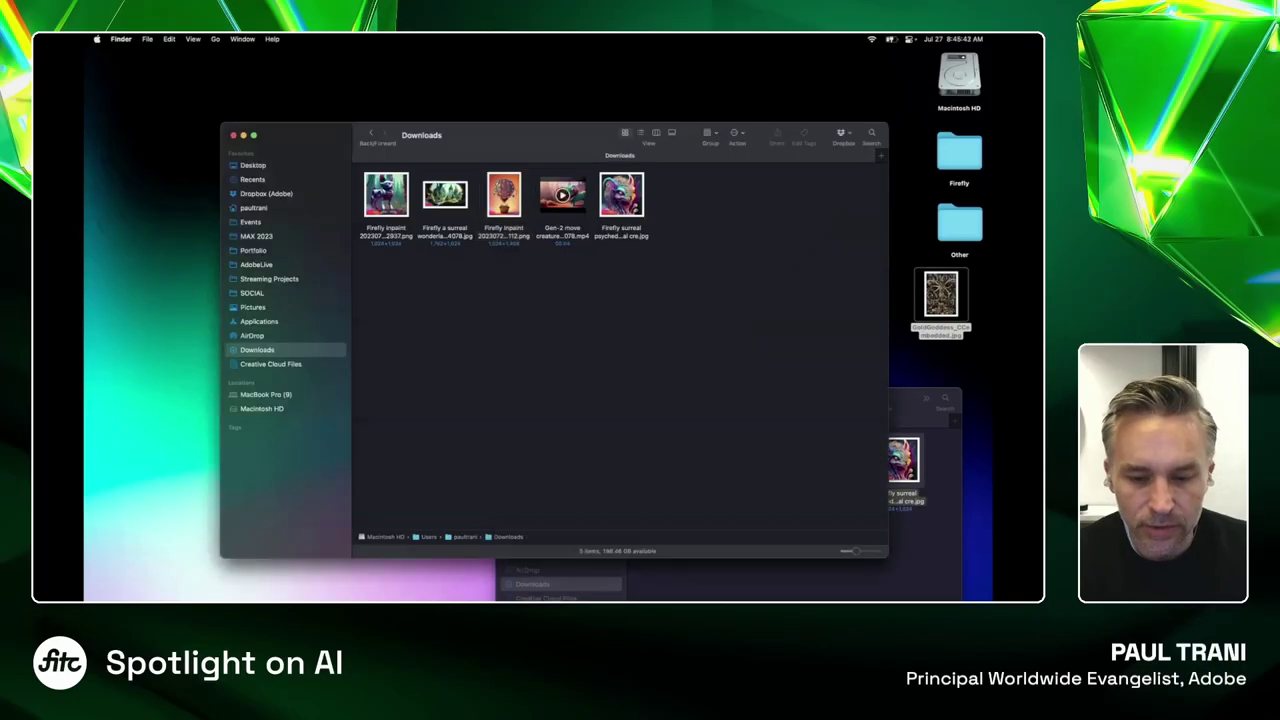
click(621, 195)
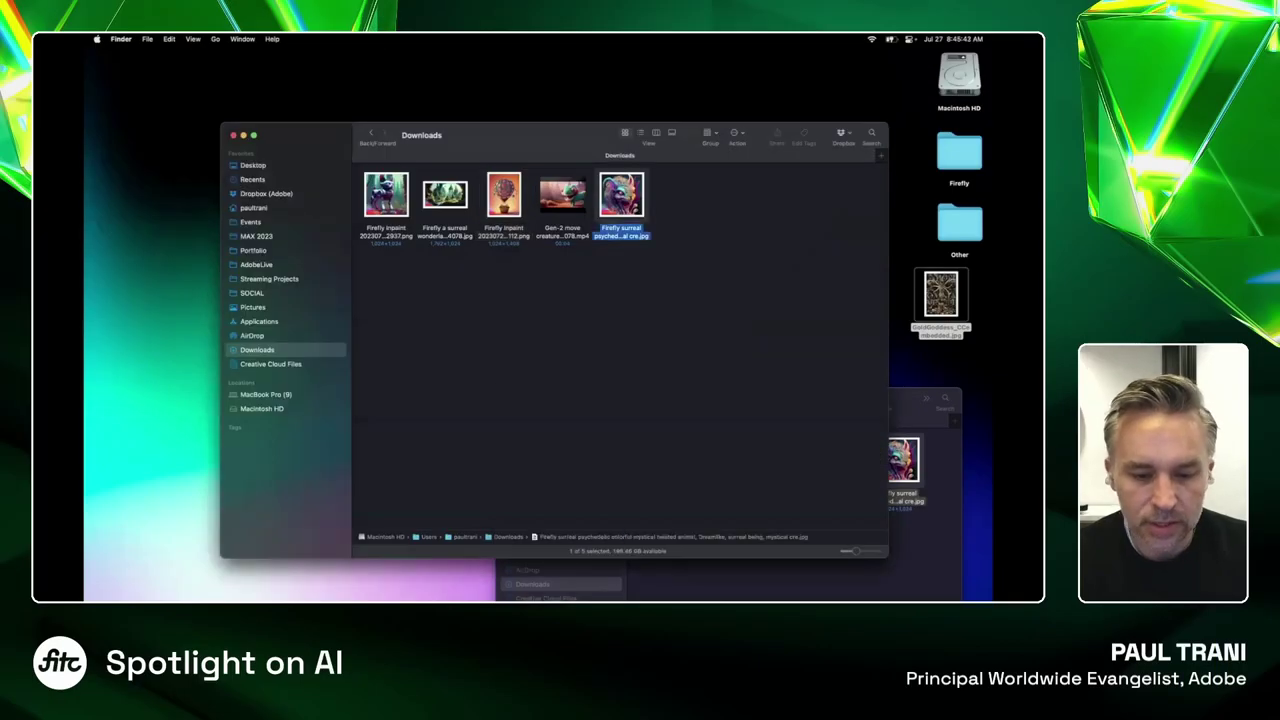
key(space)
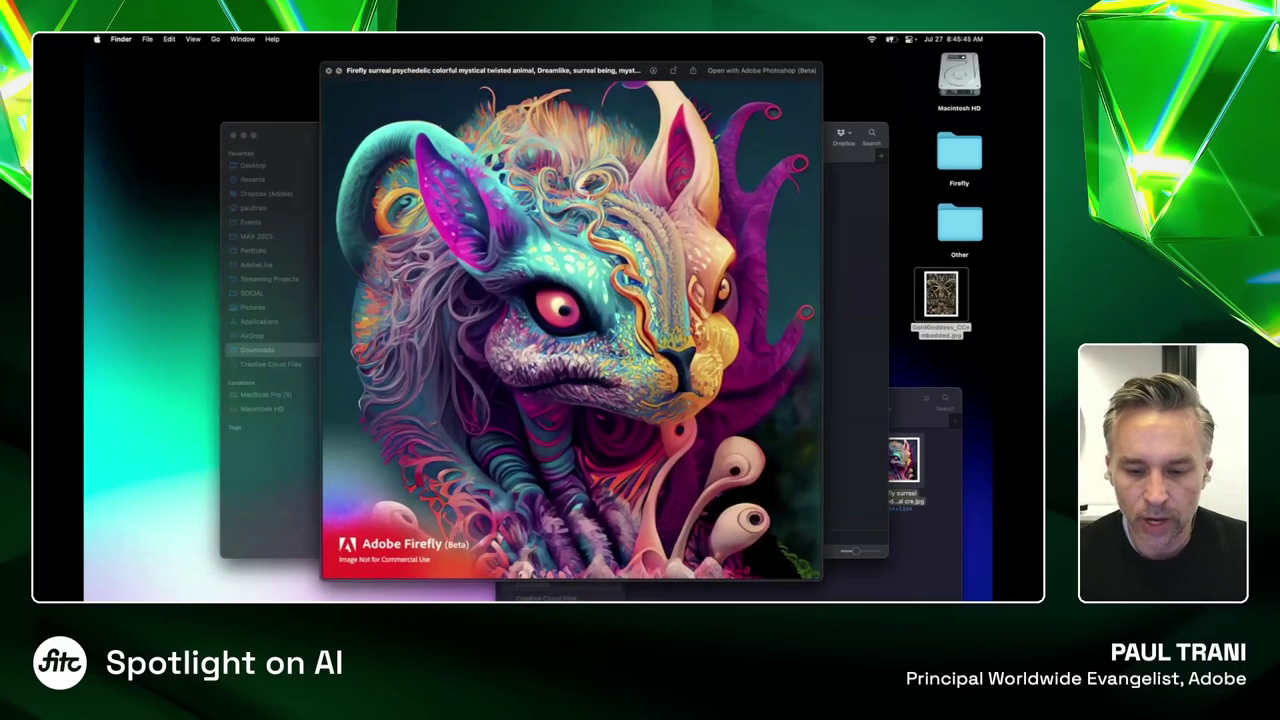
key(space)
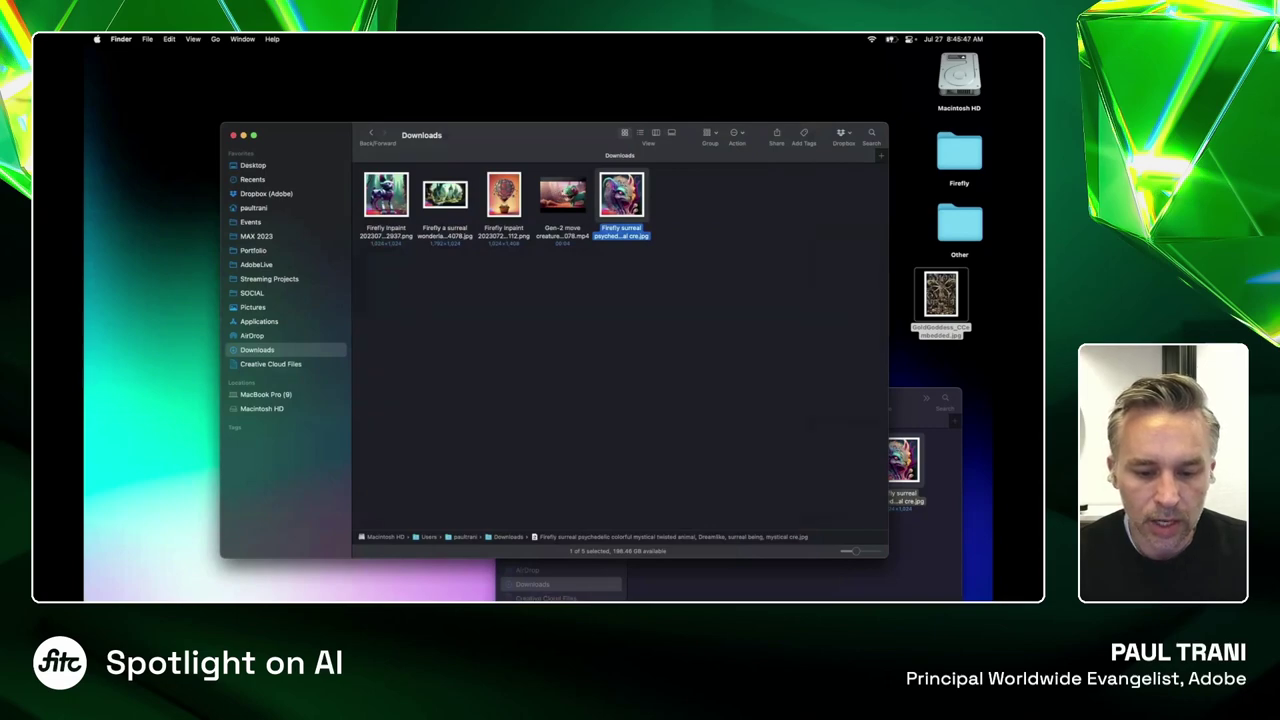
click(445, 195)
key(space)
key(space)
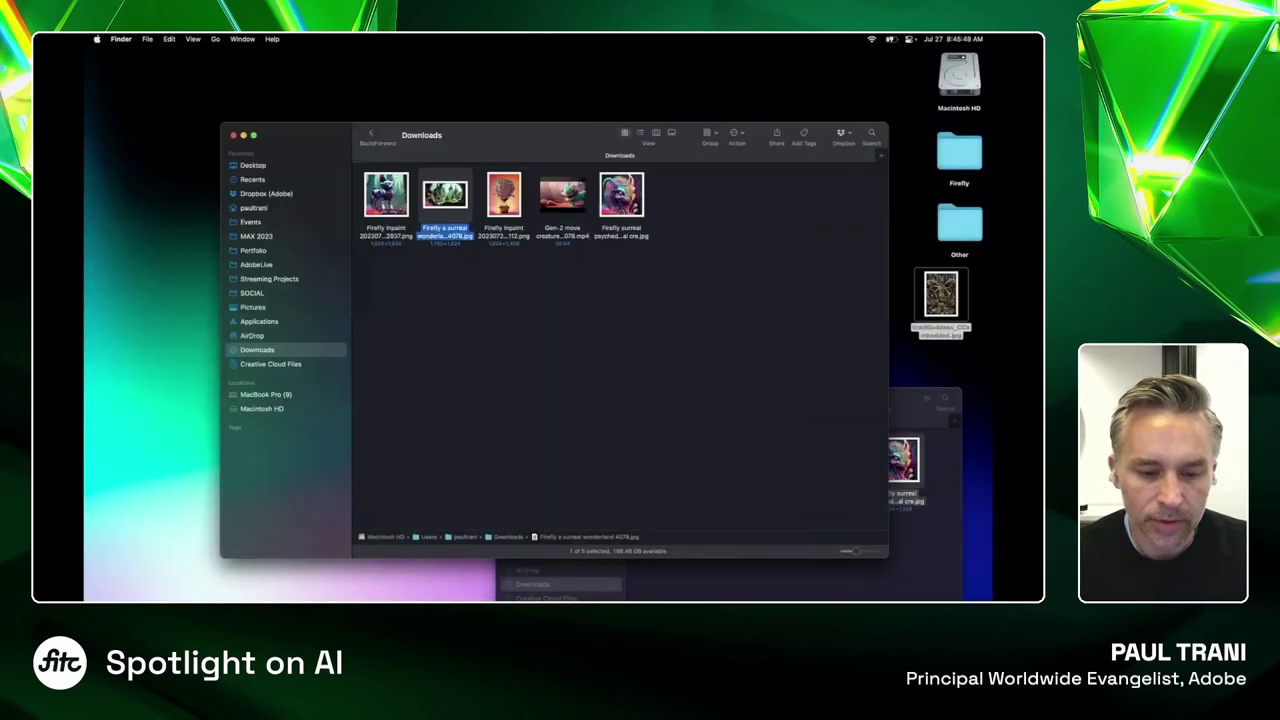
key(space)
key(space)
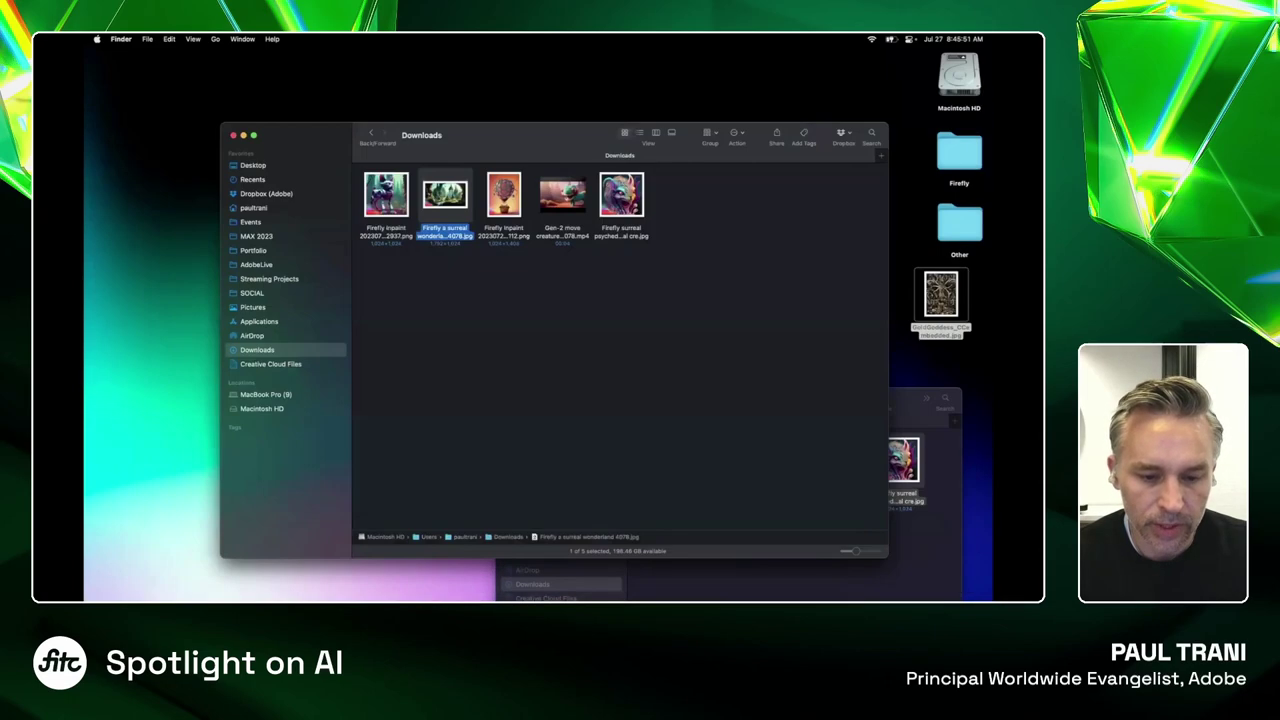
click(386, 195)
key(space)
key(space)
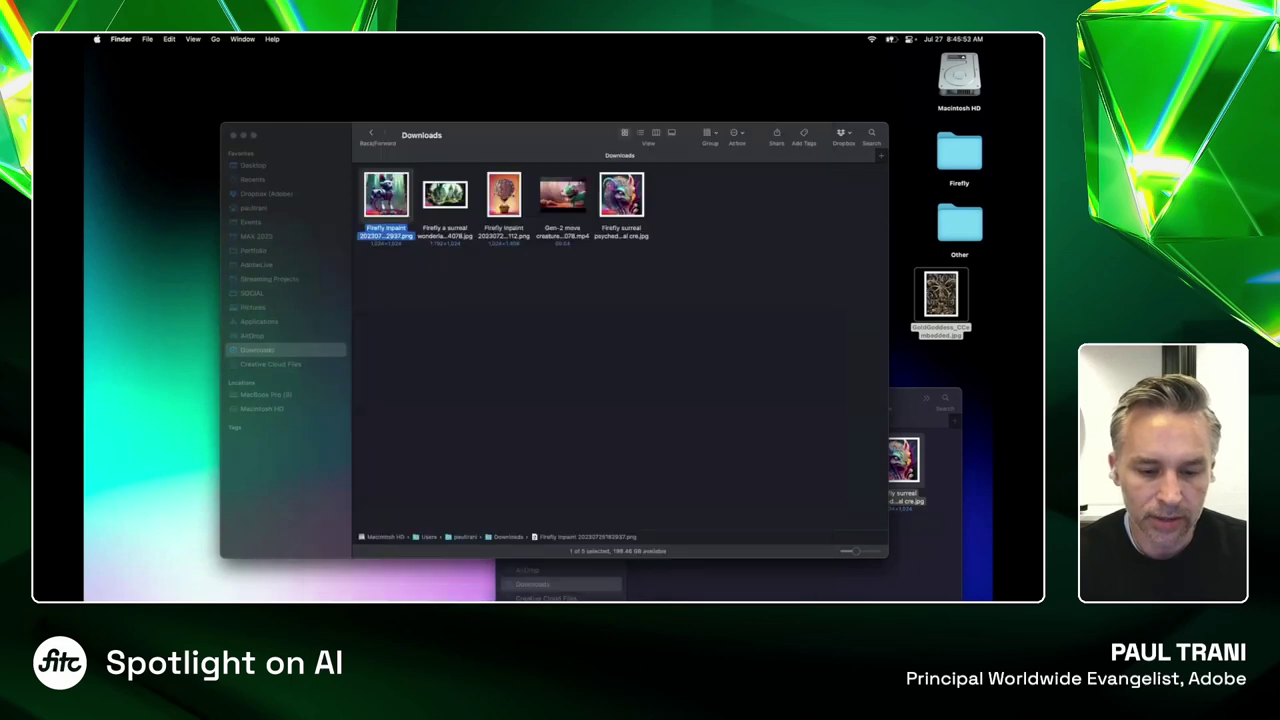
key(super+Tab)
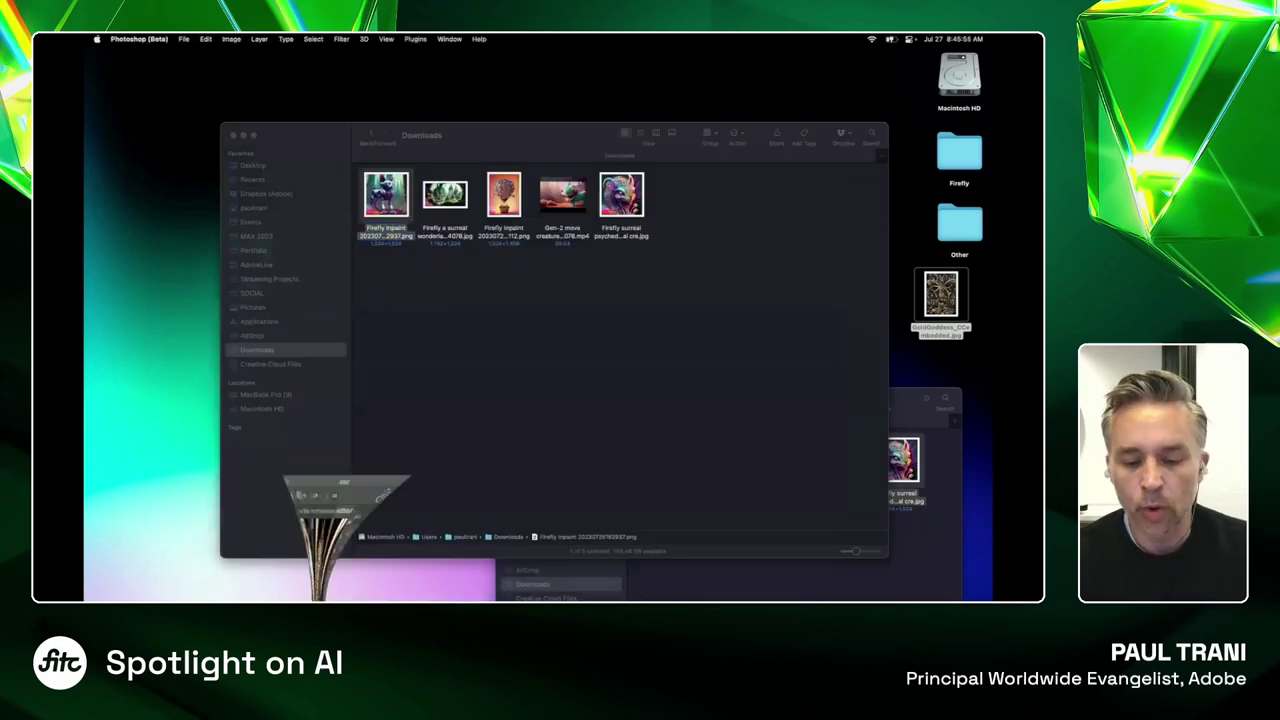
key(super+plus)
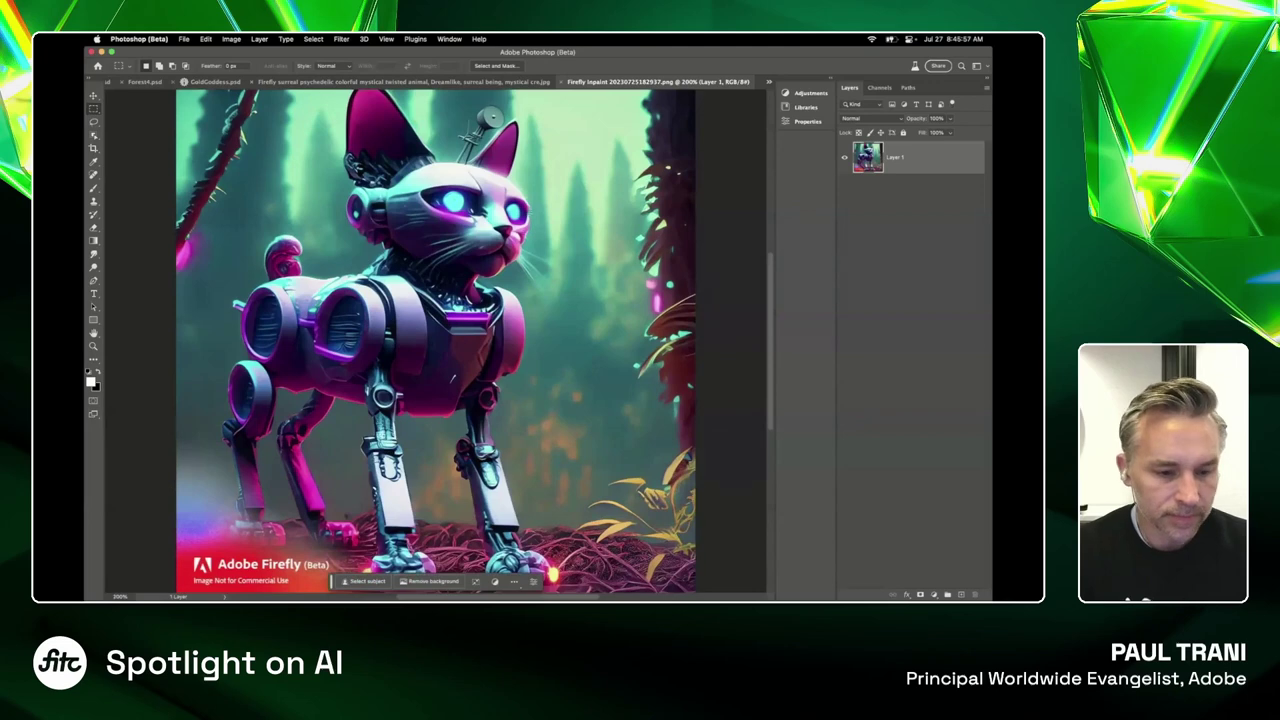
Lasso the Adobe Firefly watermark in the image's lower-left corner, replace it with a content-aware fill, and try refilling the pink remnant there
key(l)
scroll(440, 340, down, 5)
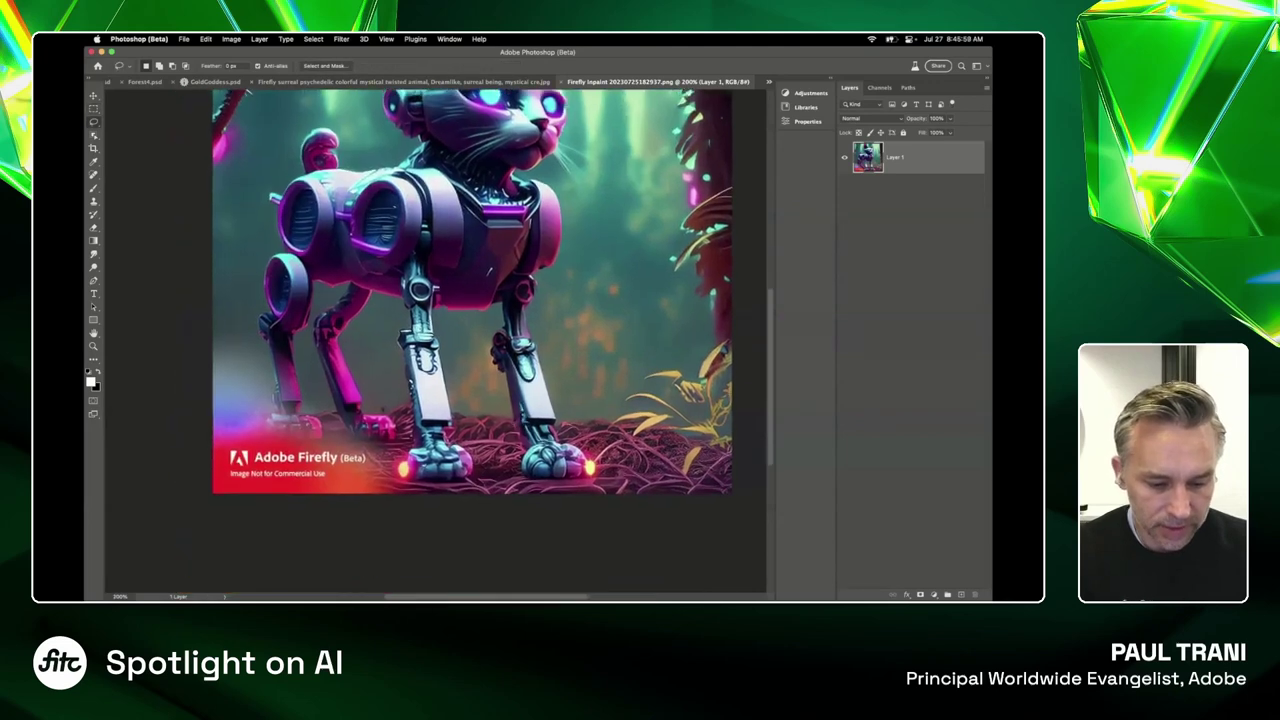
mouse_move(213, 362)
mouse_down()
mouse_move(337, 407)
mouse_move(398, 448)
mouse_move(212, 492)
mouse_up()
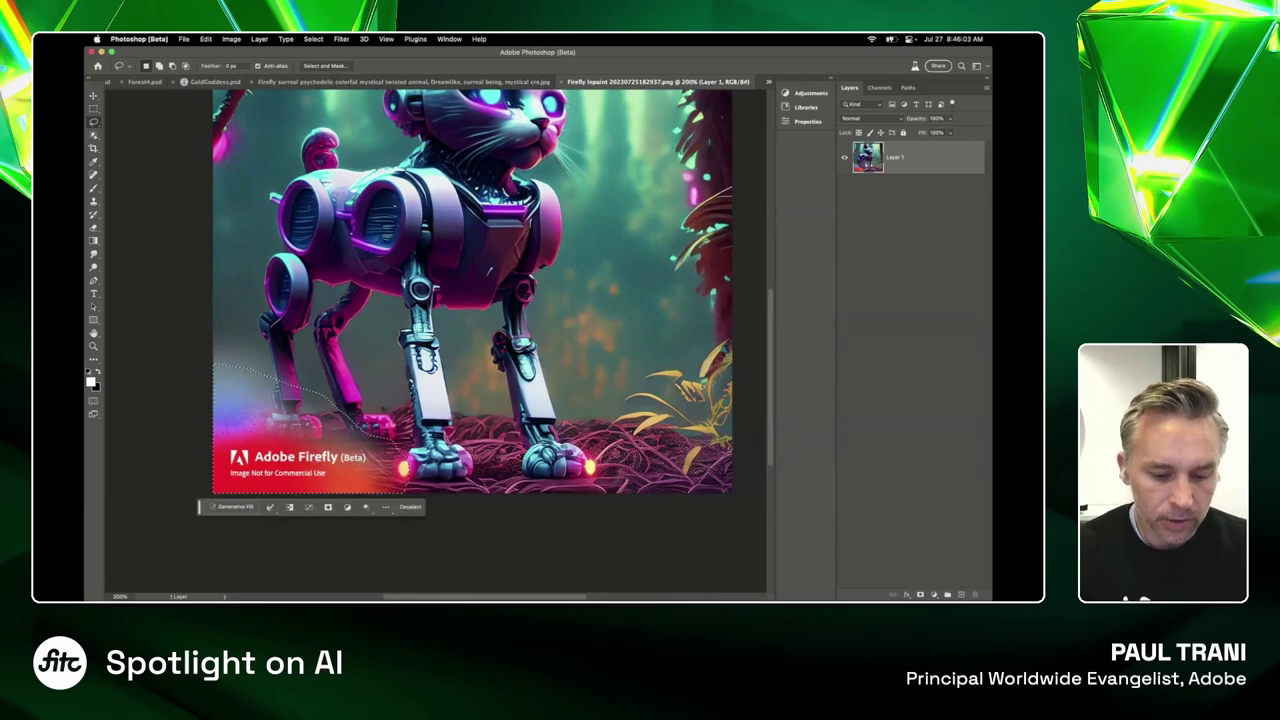
key(shift+BackSpace)
key(Return)
key(super+d)
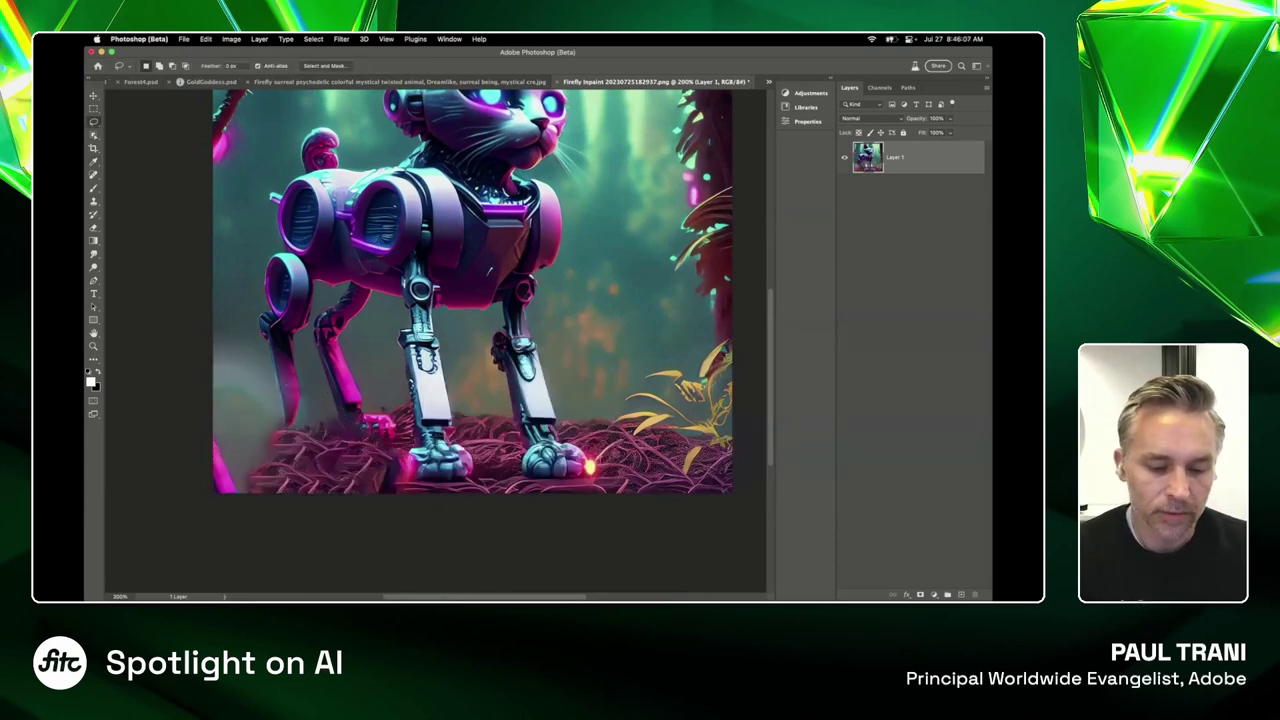
mouse_move(213, 432)
mouse_down()
mouse_move(232, 448)
mouse_move(213, 493)
mouse_up()
key(shift+BackSpace)
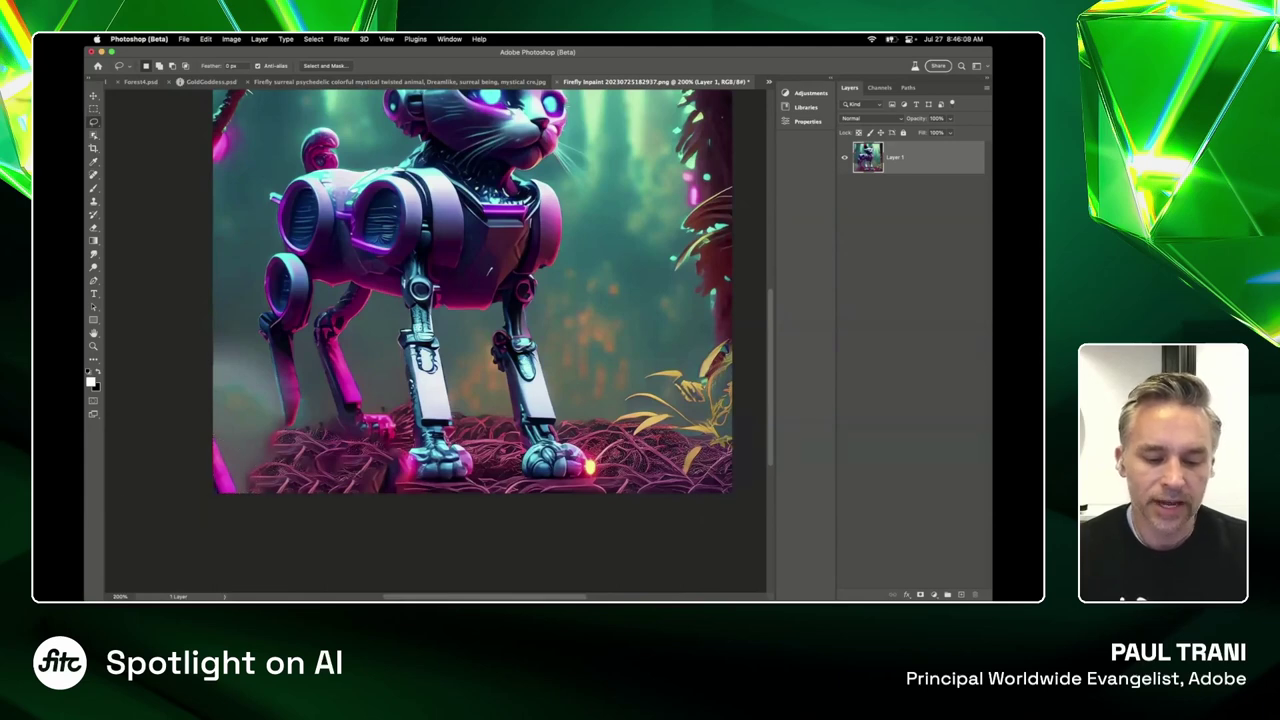
Expand the canvas on all sides of the robot cat image with the Crop tool, leaving the new area transparent
key(super+minus)
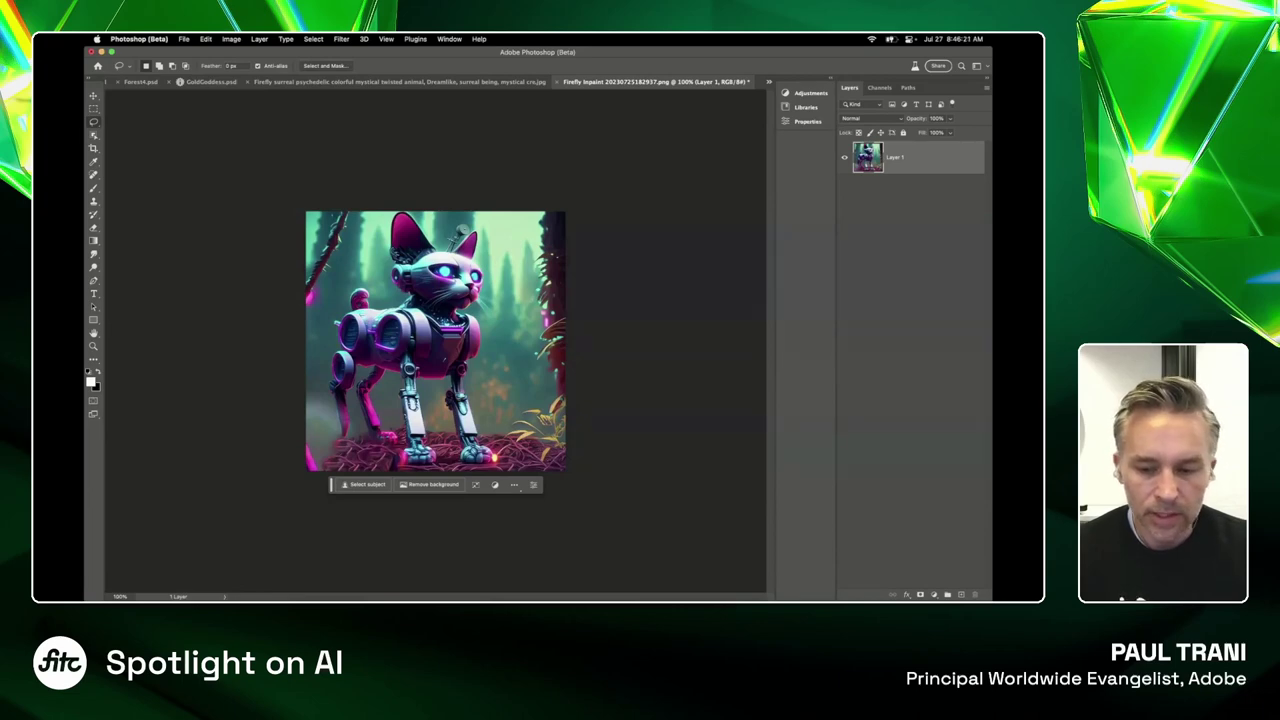
key(c)
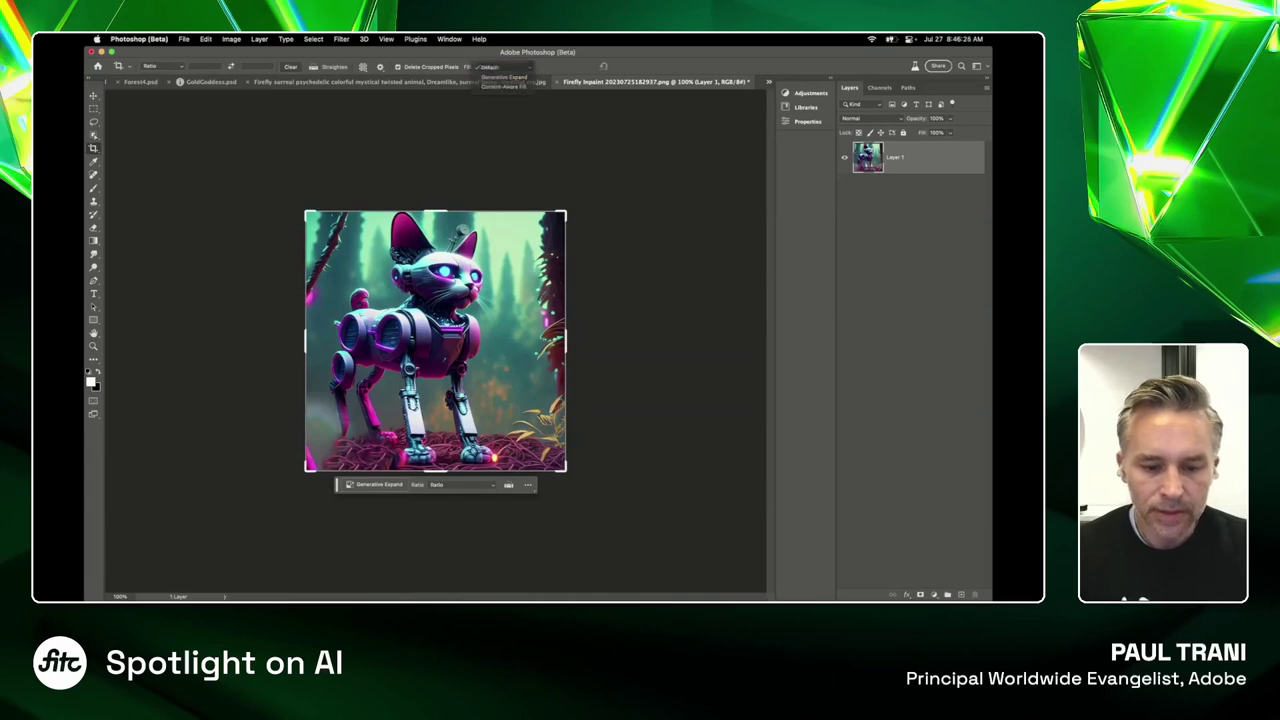
drag(306, 212, 126, 116)
key(Return)
key(m)
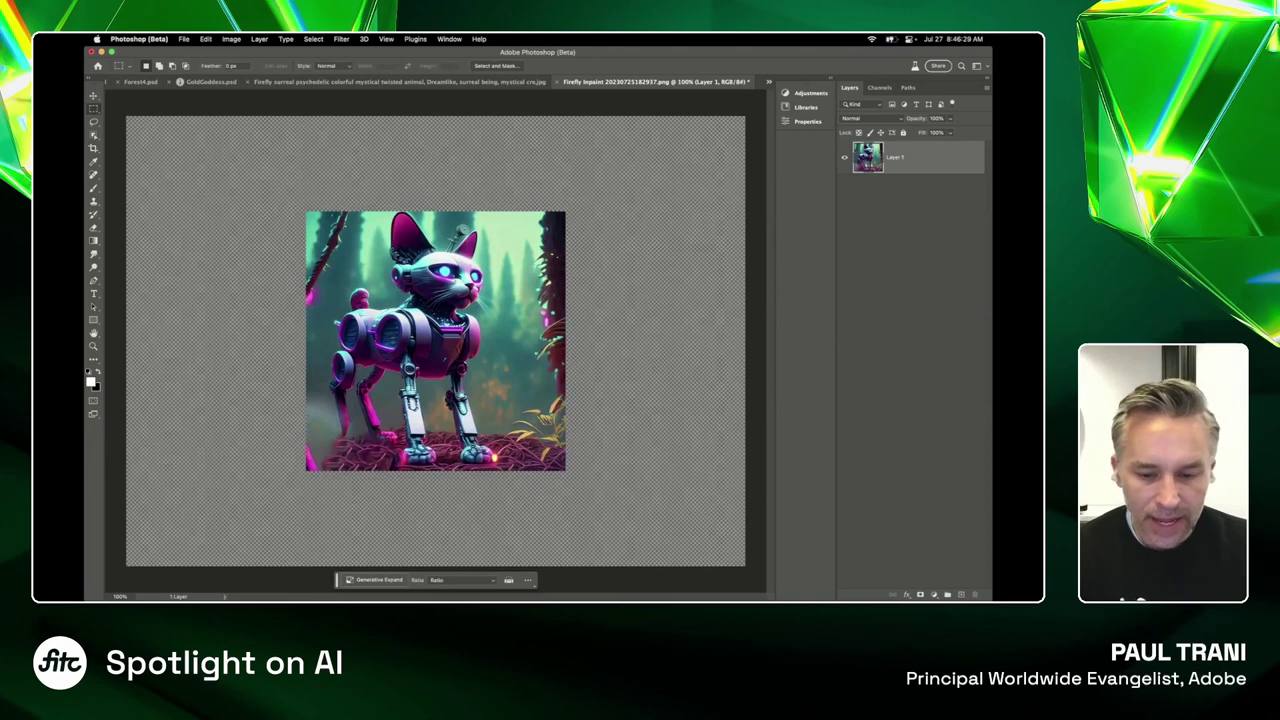
drag(566, 211, 537, 470)
key(super+t)
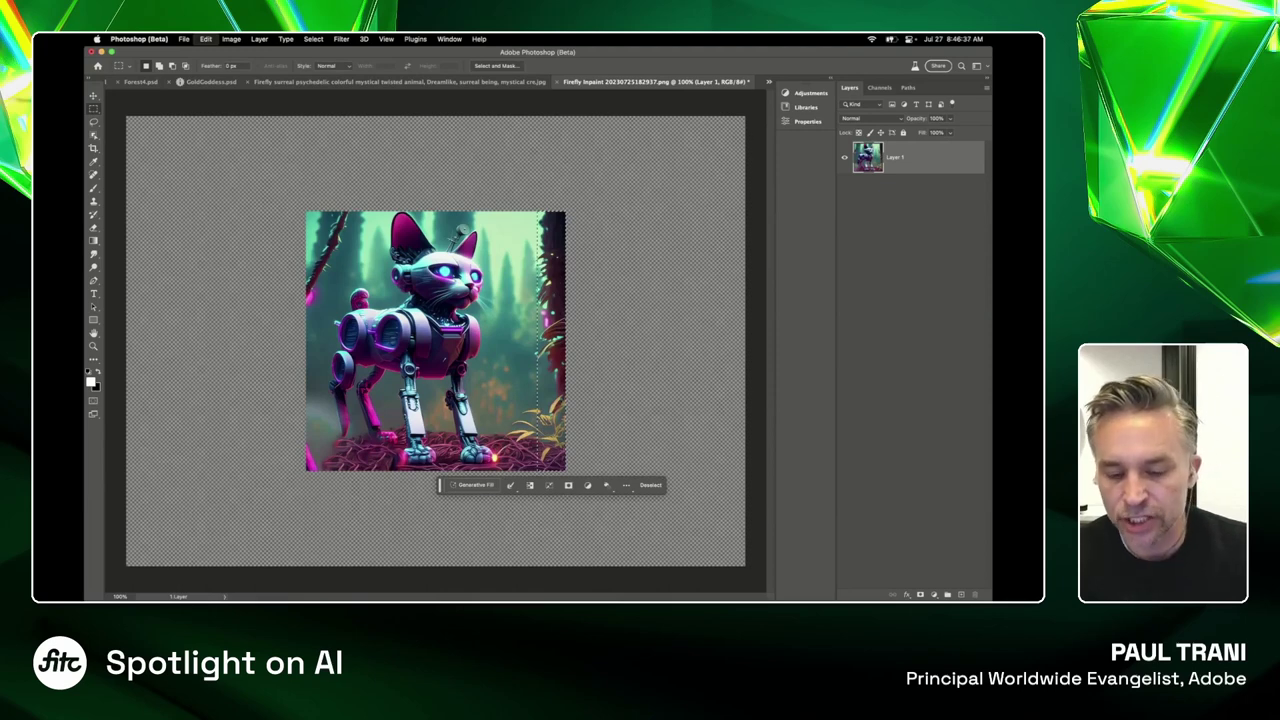
key(super+v)
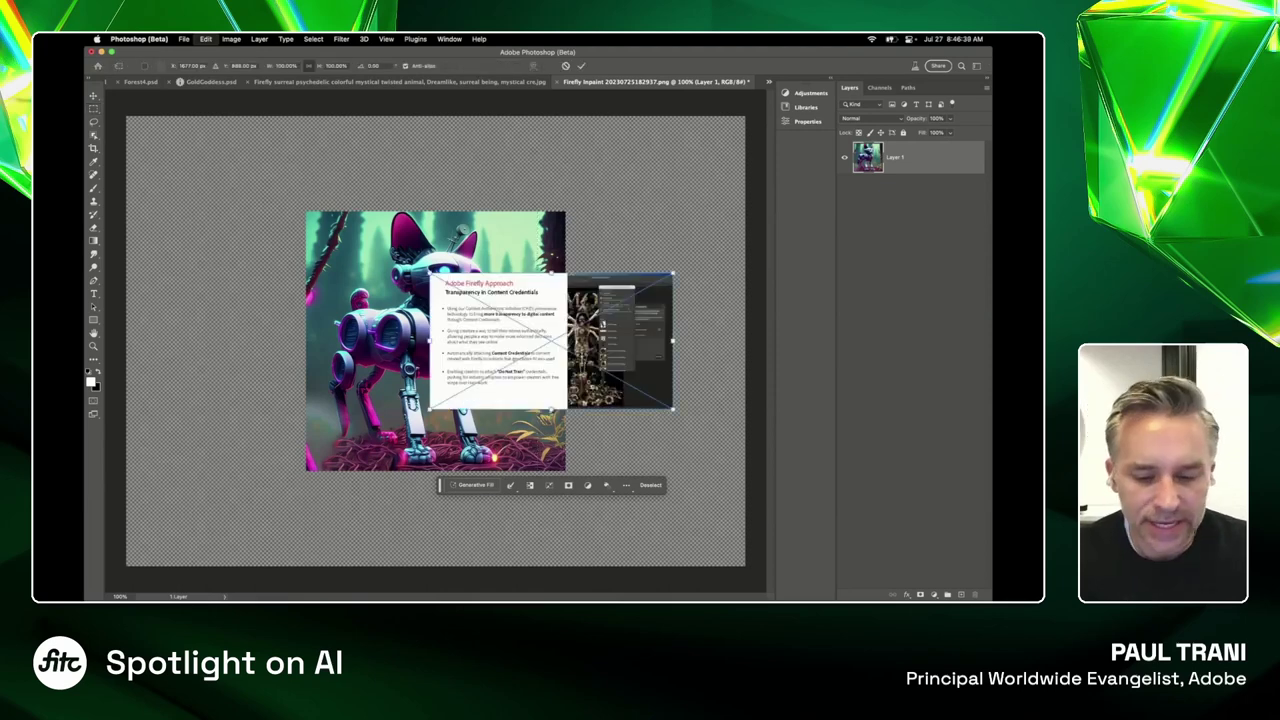
key(Escape)
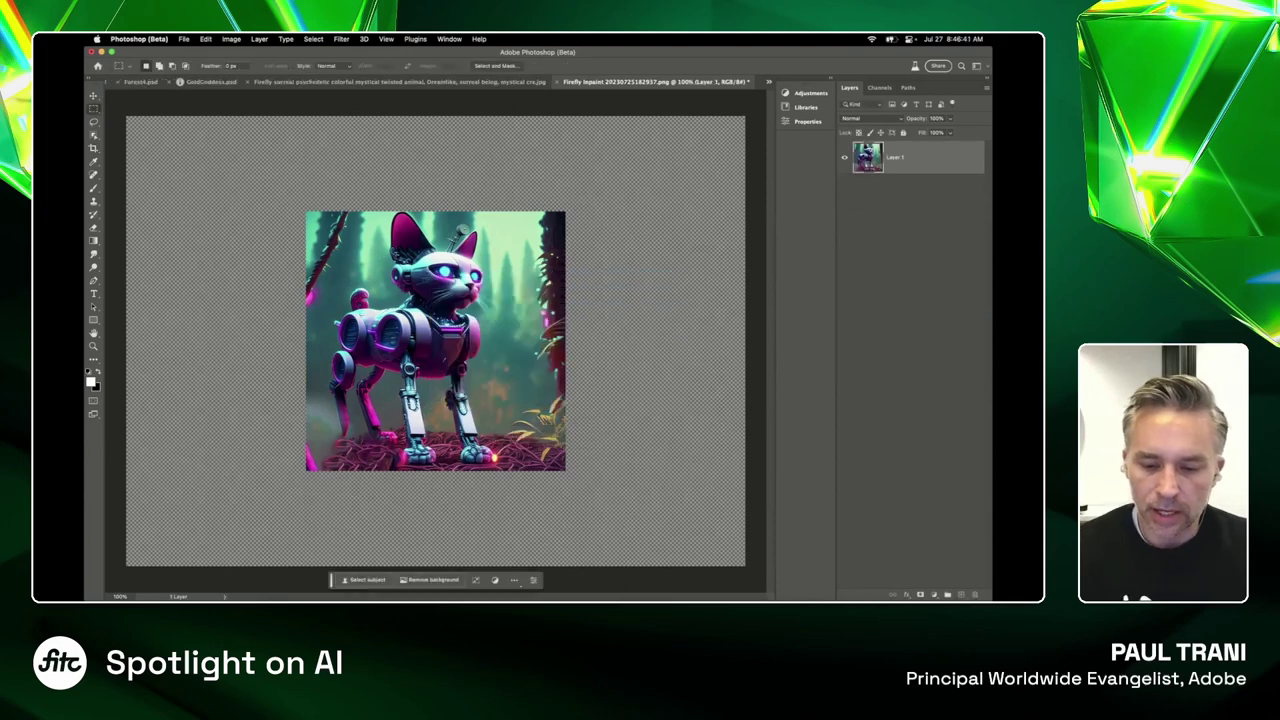
Try stretching a narrow strip of the image's right edge out to the canvas border with Free Transform, and undo it
mouse_move(565, 207)
mouse_down()
mouse_move(575, 478)
mouse_move(547, 487)
mouse_up()
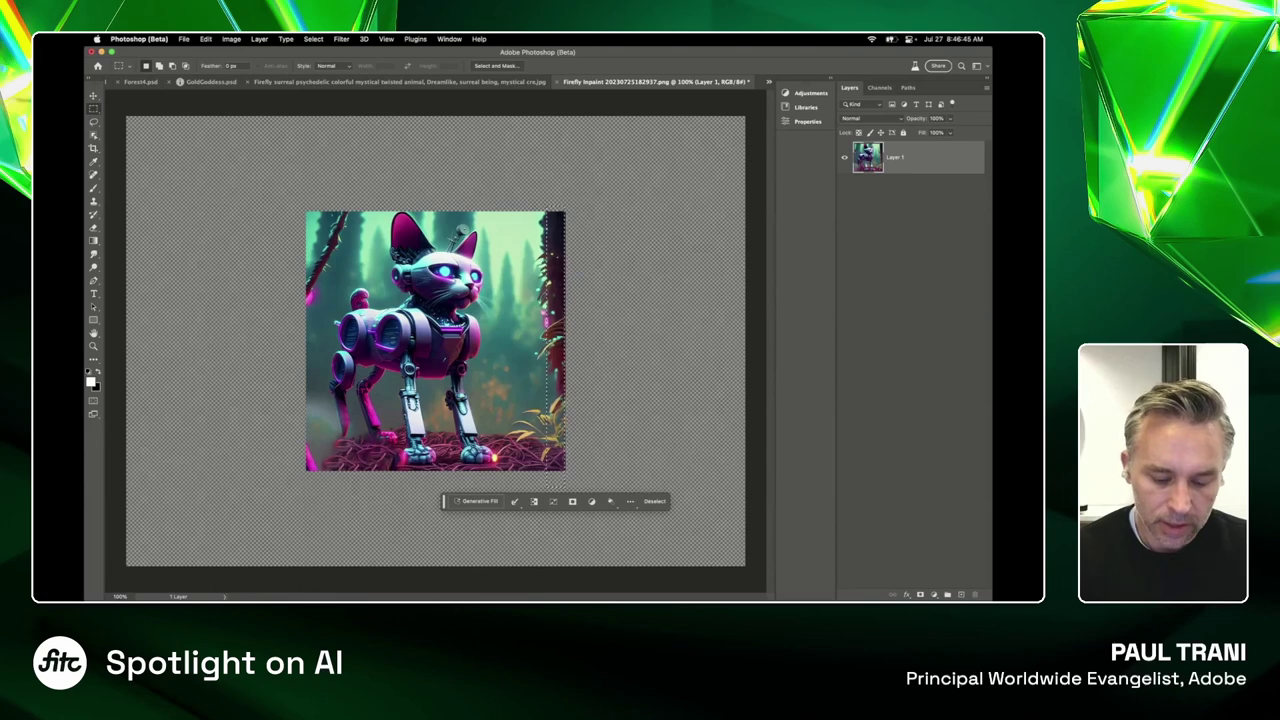
key(super+t)
drag(566, 340, 745, 346)
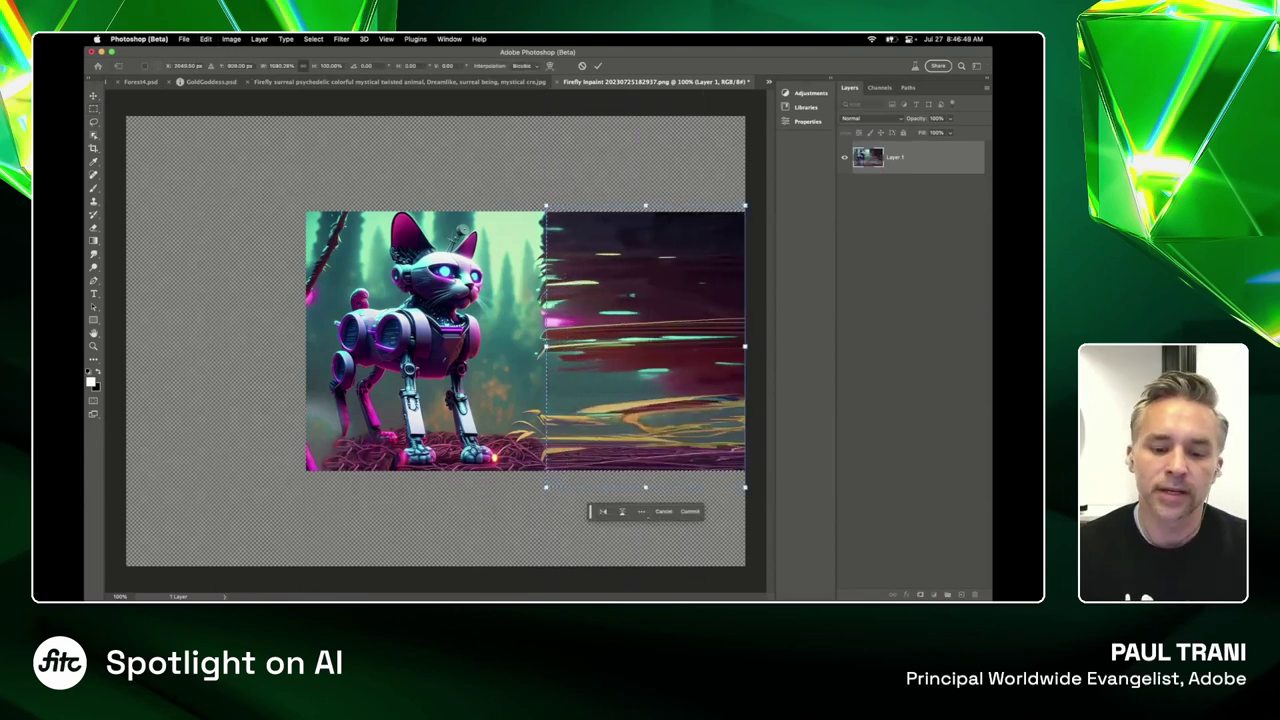
key(Return)
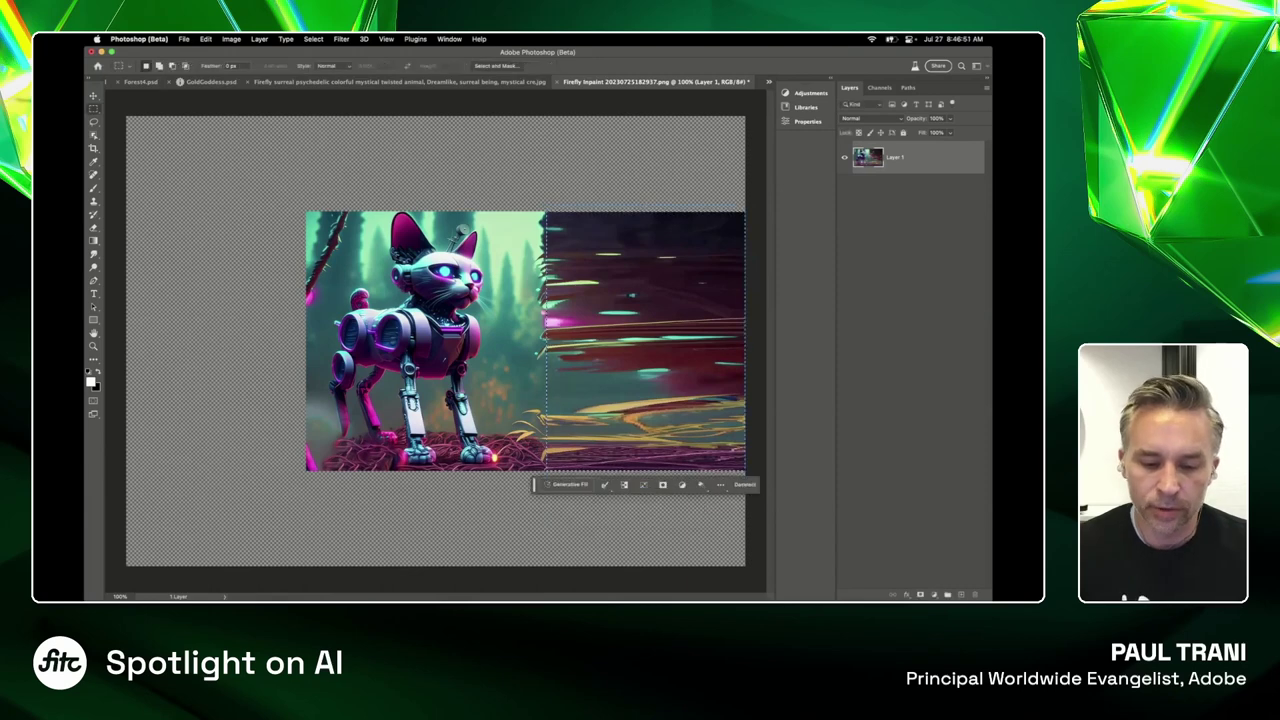
key(super+z)
key(super+z)
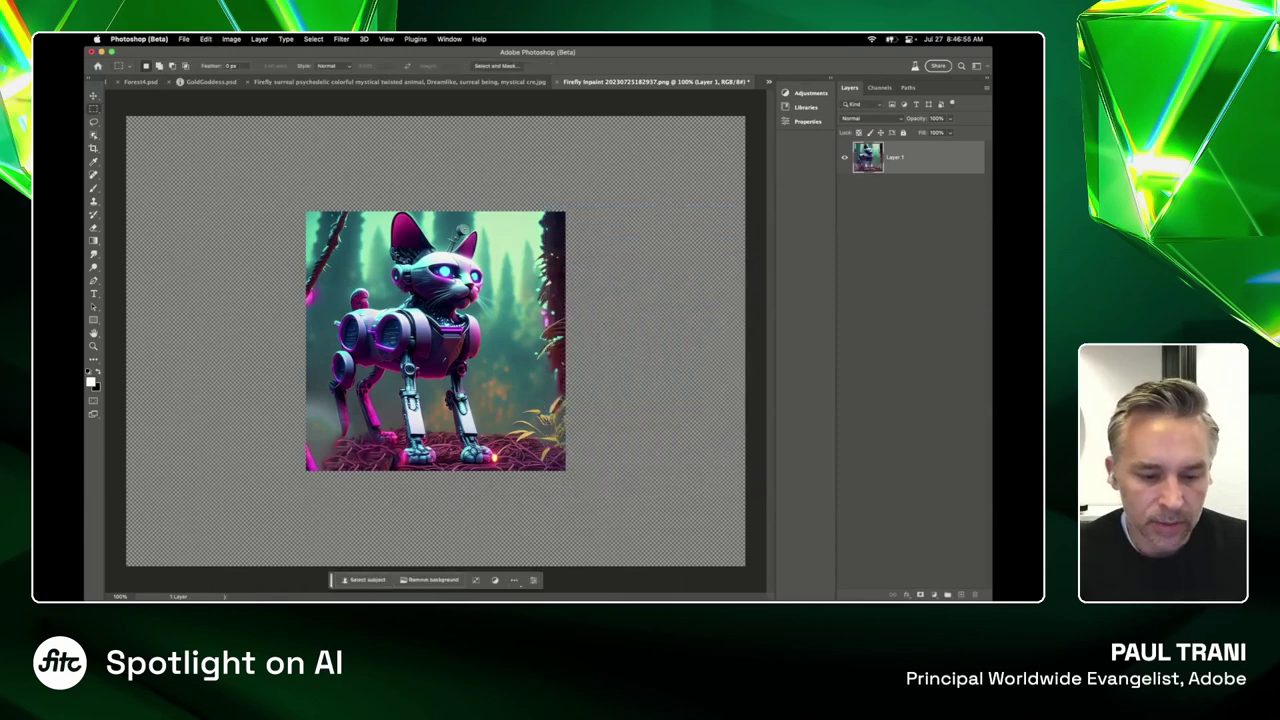
Select the empty canvas around the robot cat image, extend the scene with Generative Fill using a blank prompt, and uncover the artwork
drag(306, 212, 565, 469)
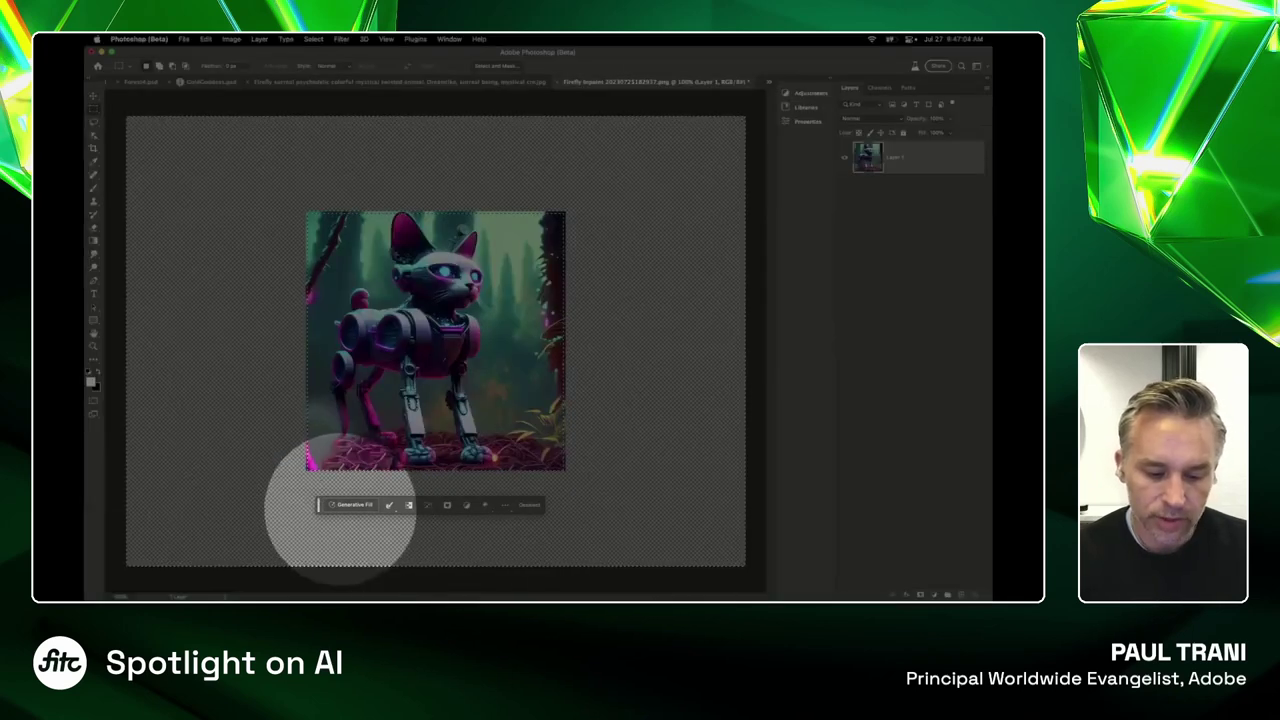
click(352, 504)
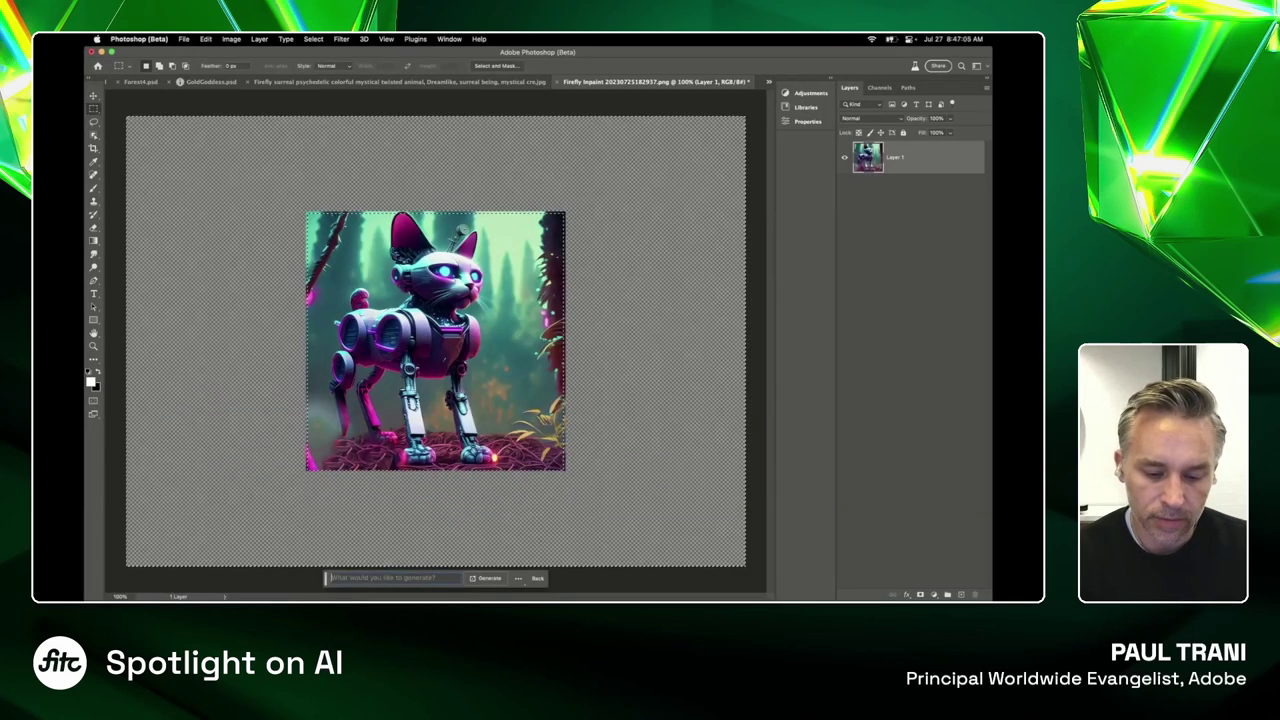
click(486, 578)
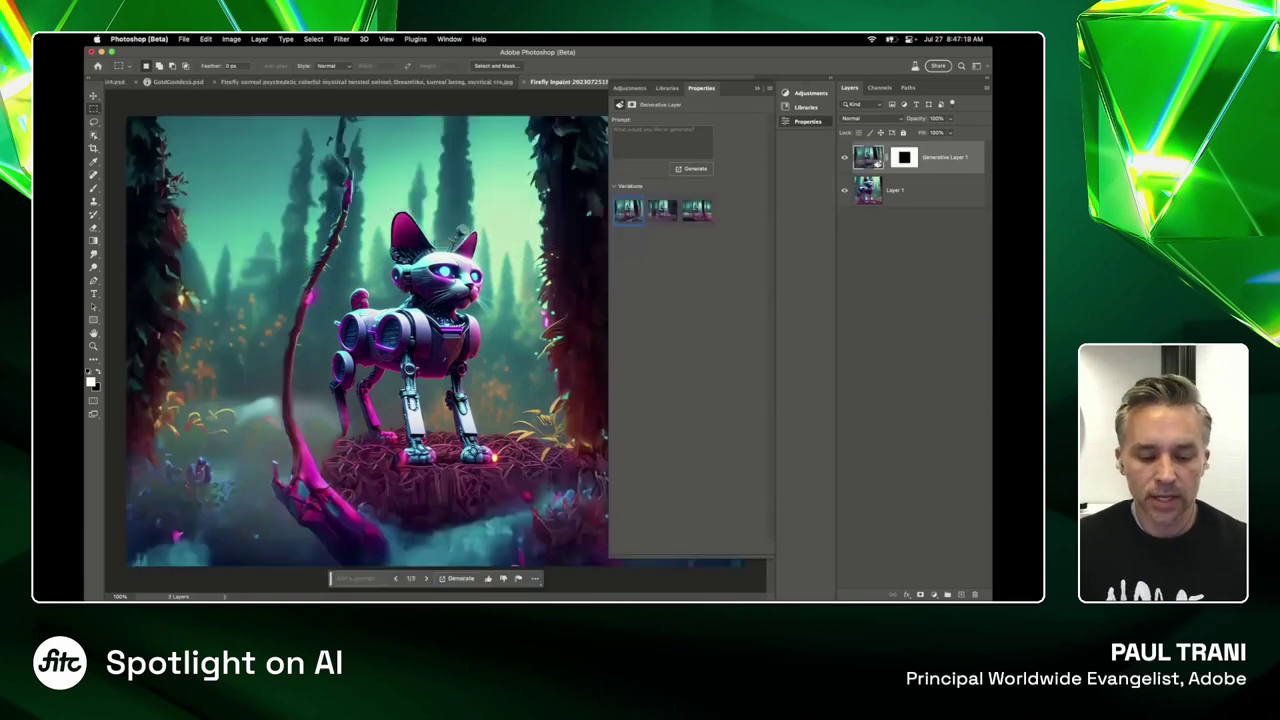
drag(735, 88, 711, 504)
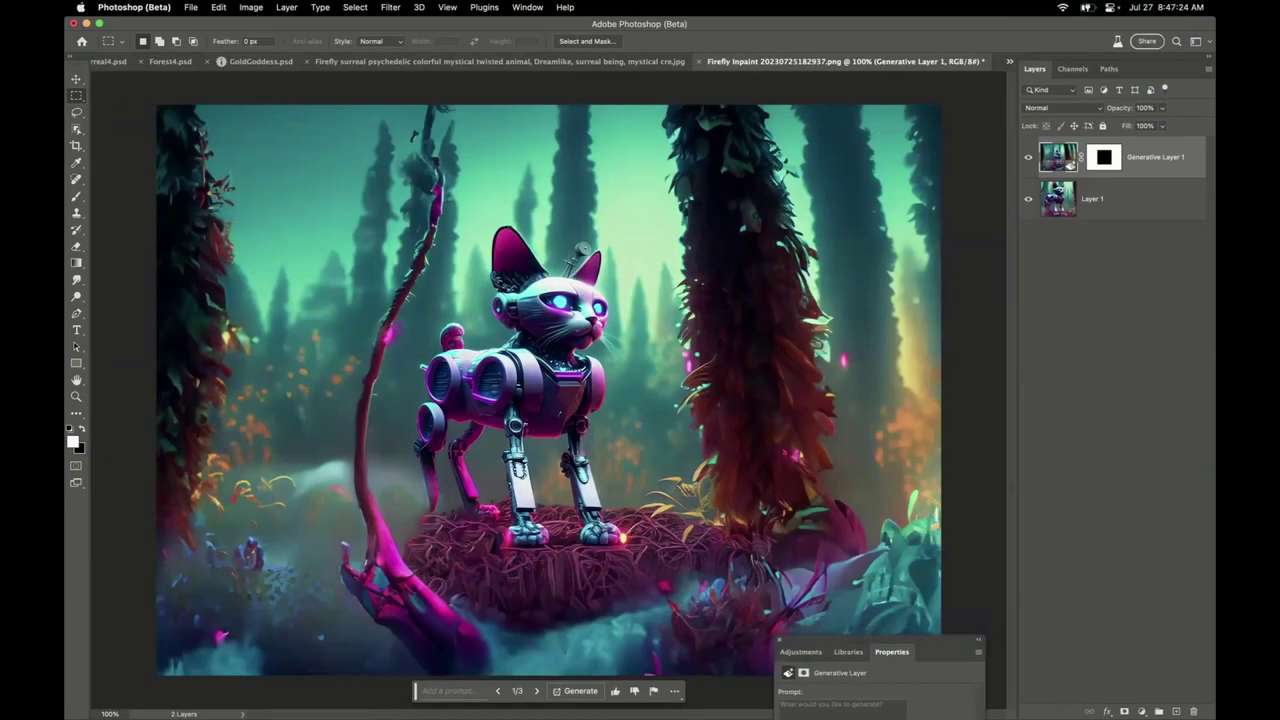
Compare the three generated variations of the extended robot cat scene, return to the first one, and close the floating layer properties
drag(880, 640, 886, 446)
click(848, 612)
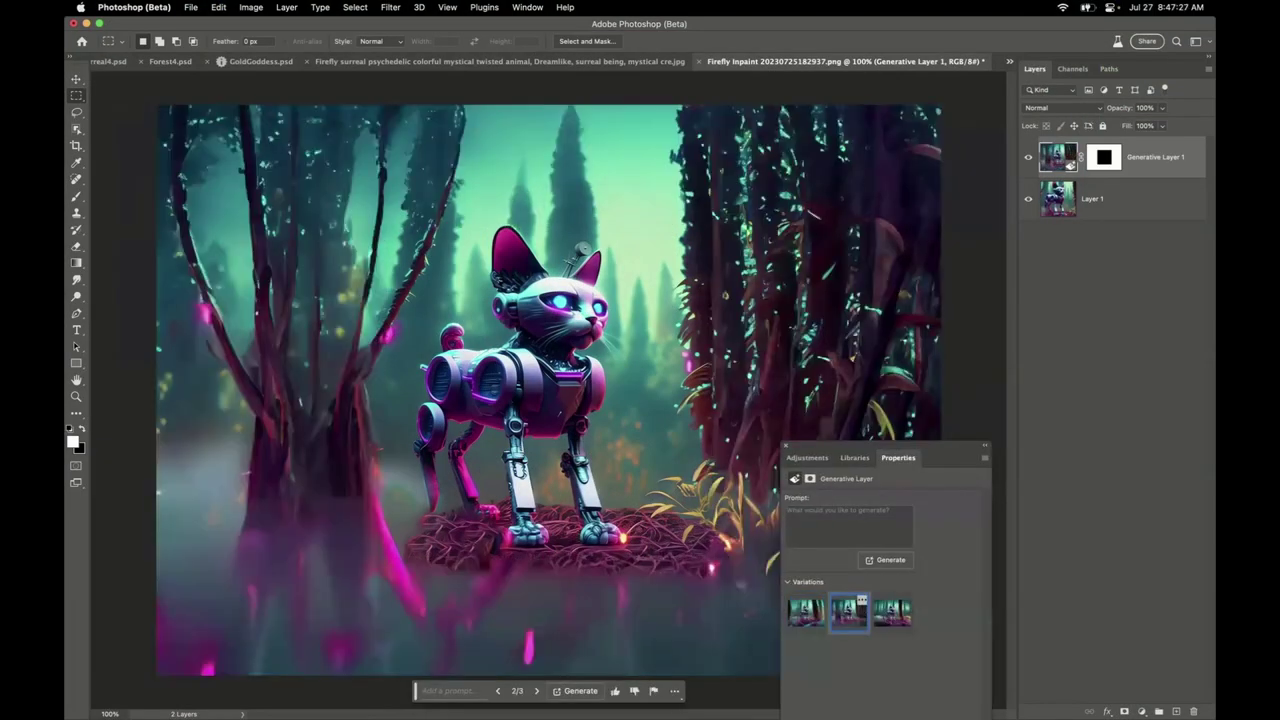
click(892, 612)
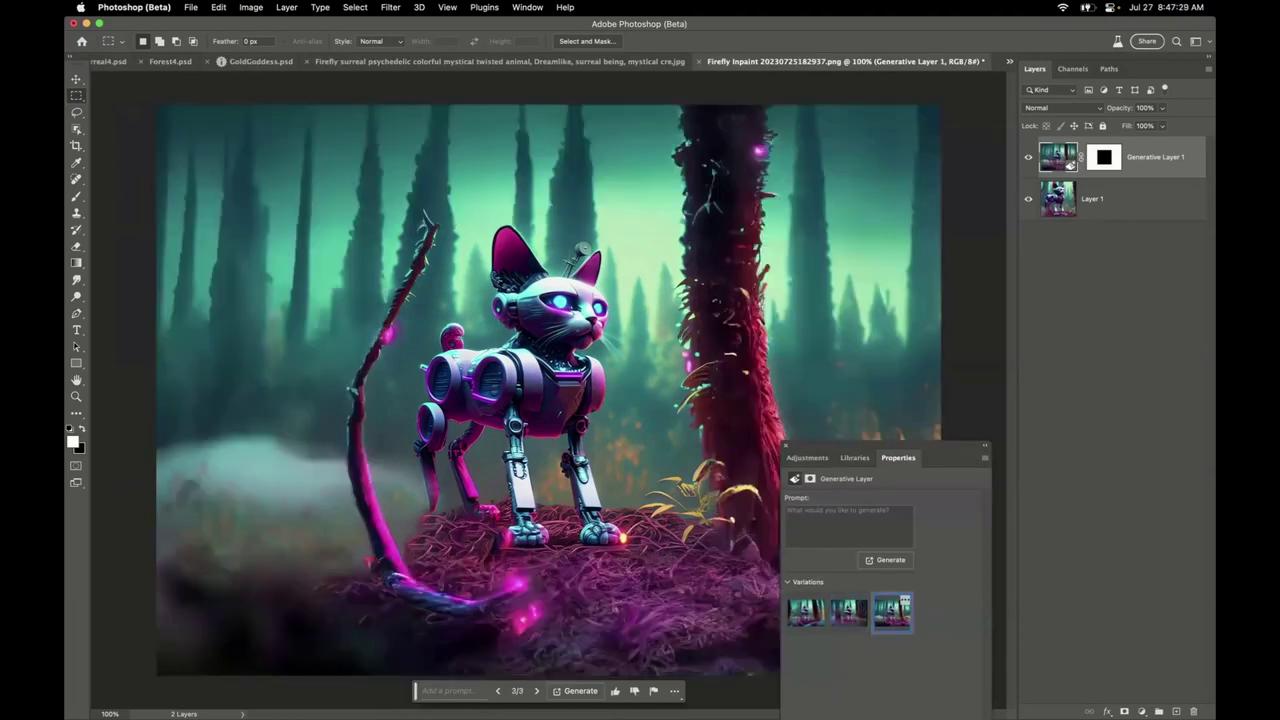
click(806, 612)
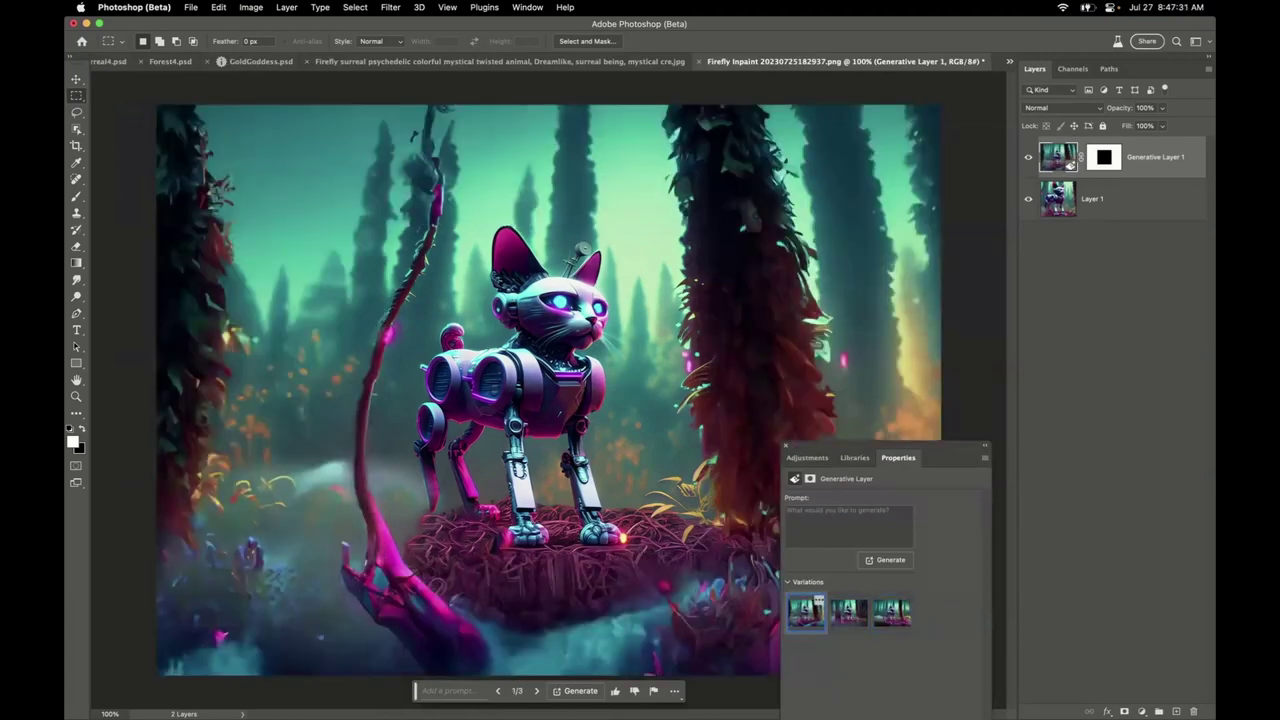
drag(884, 446, 875, 306)
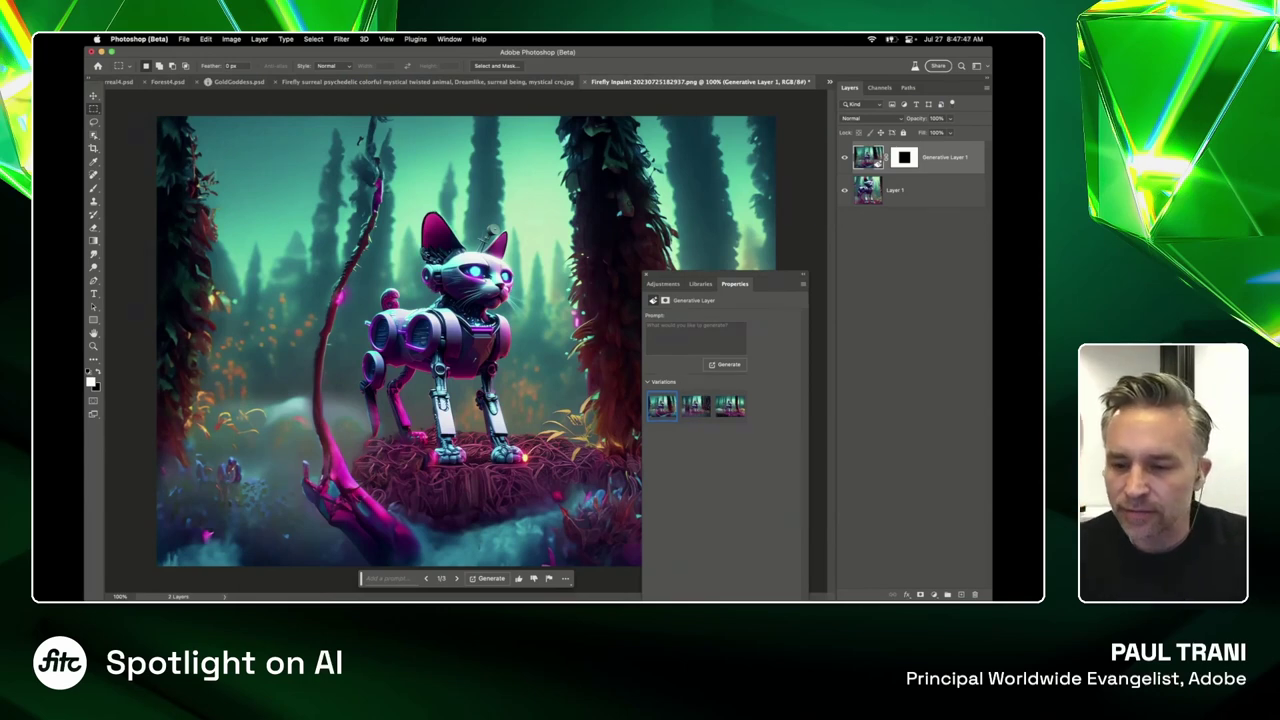
drag(725, 274, 725, 147)
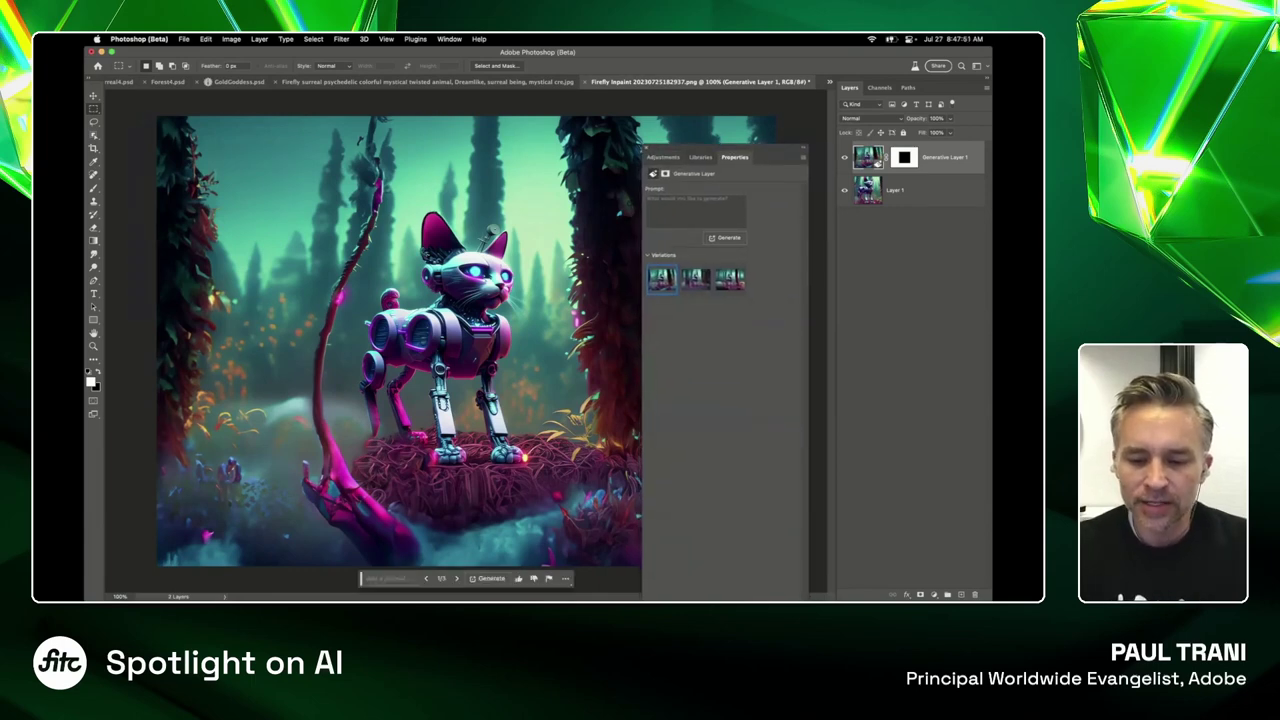
click(647, 148)
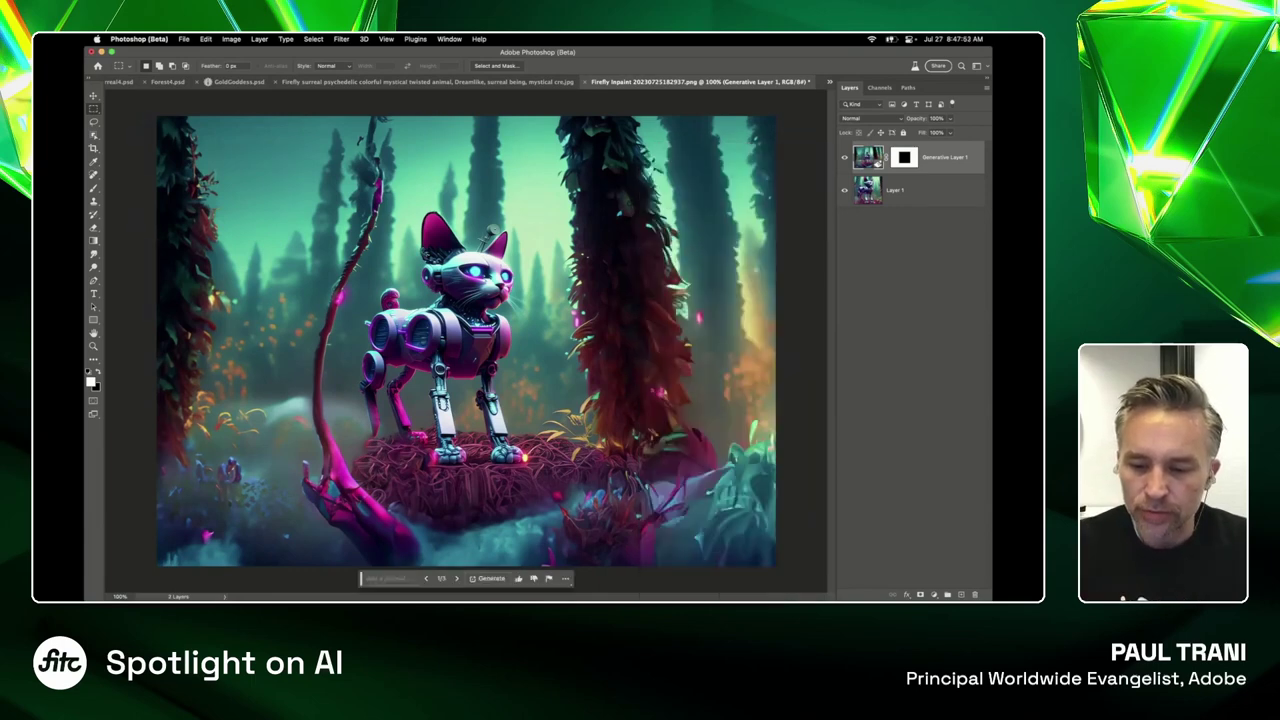
Undo the generative extension and the canvas expansion, bringing the robot cat image back to its state before it was enlarged
key(super+z)
key(super+z)
key(super+shift+z)
key(super+shift+z)
key(super+z)
key(super+z)
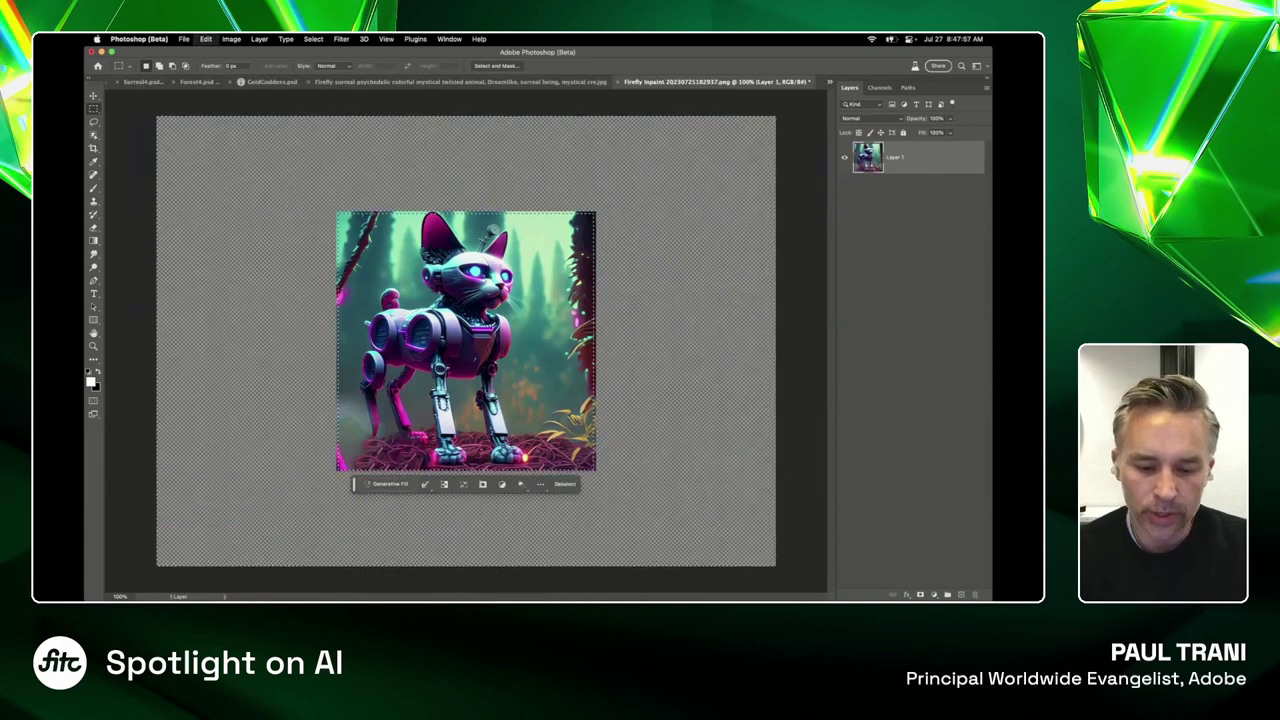
key(super+z)
key(super+z)
key(super+z)
key(super+z)
key(super+z)
key(super+z)
key(super+z)
Expand the robot cat canvas on all sides with the Crop tool, filling the new area by Generative Expand with a blank prompt
key(c)
drag(337, 212, 142, 188)
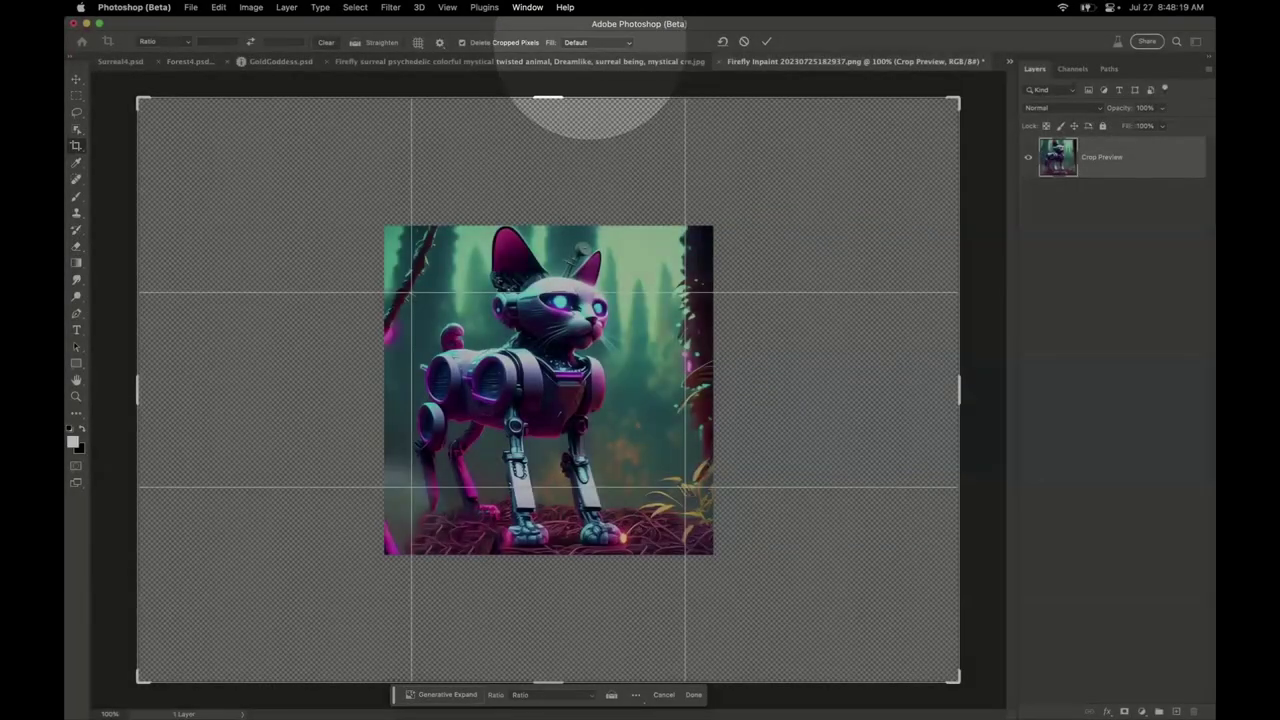
click(596, 42)
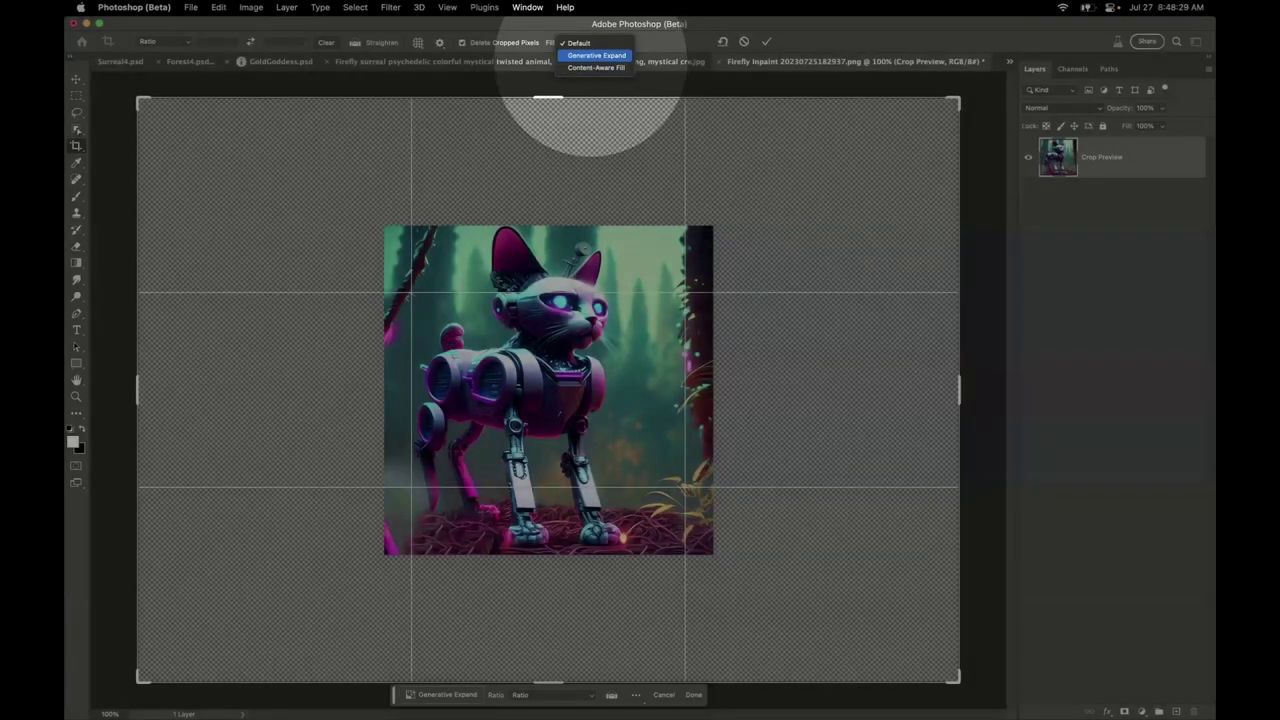
click(597, 56)
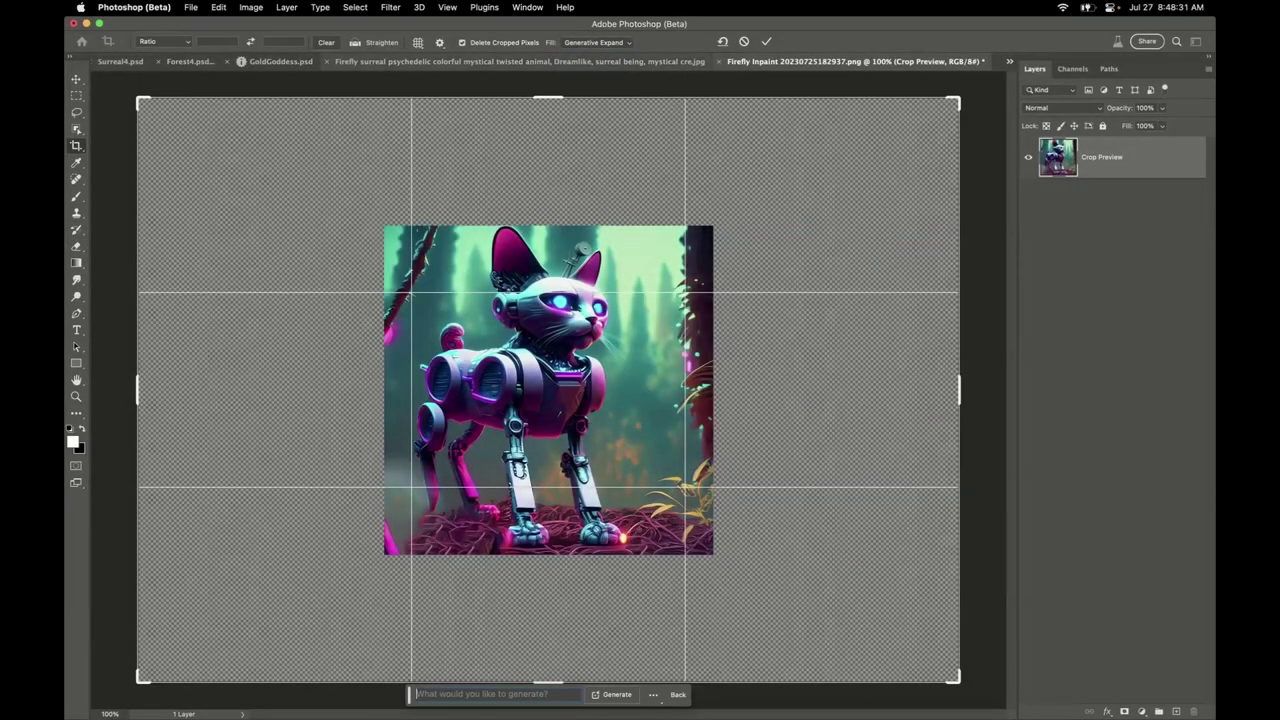
key(Return)
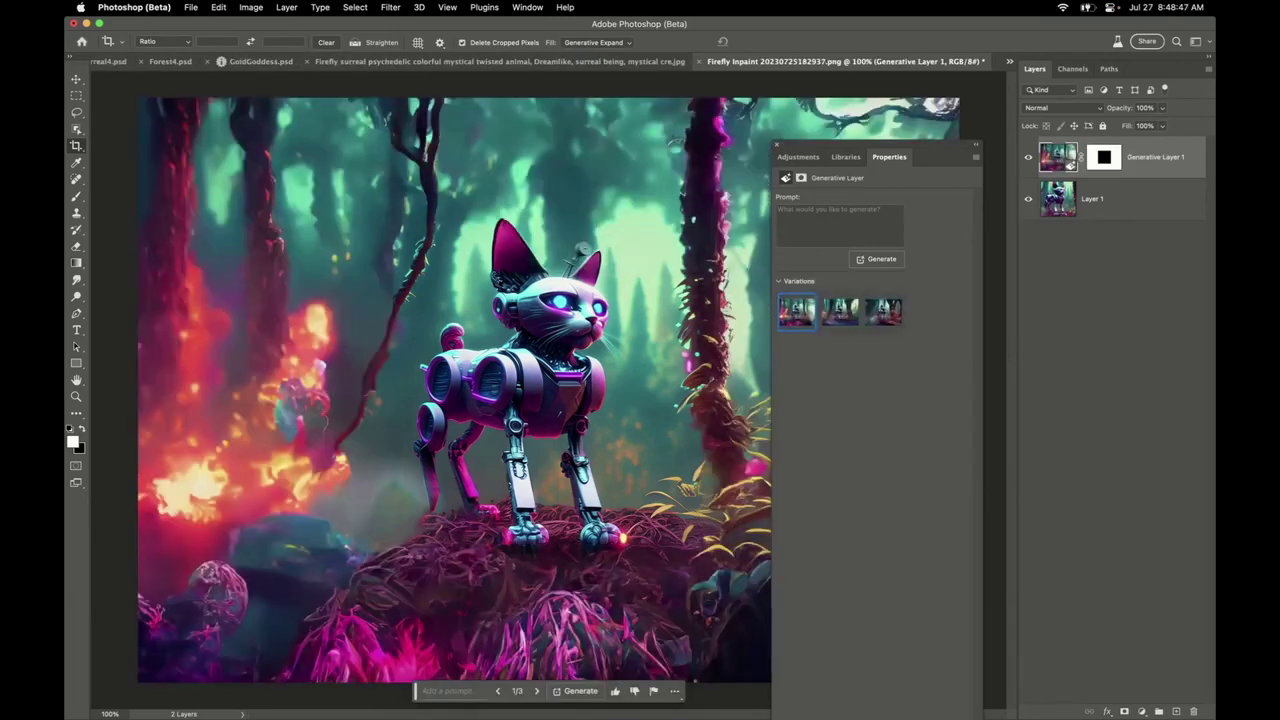
Compare the three Generative Expand variations of the robot cat scene, keep the second one, and close the floating layer properties
drag(872, 145, 999, 319)
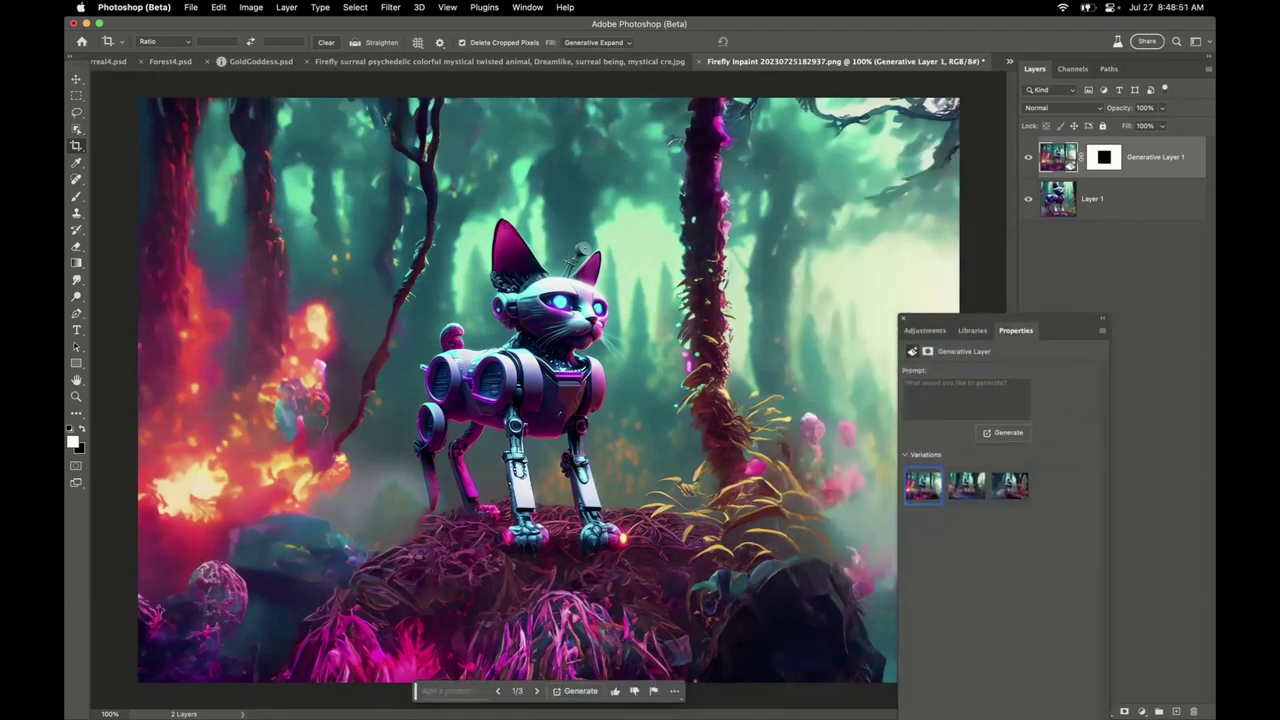
click(966, 485)
click(1010, 485)
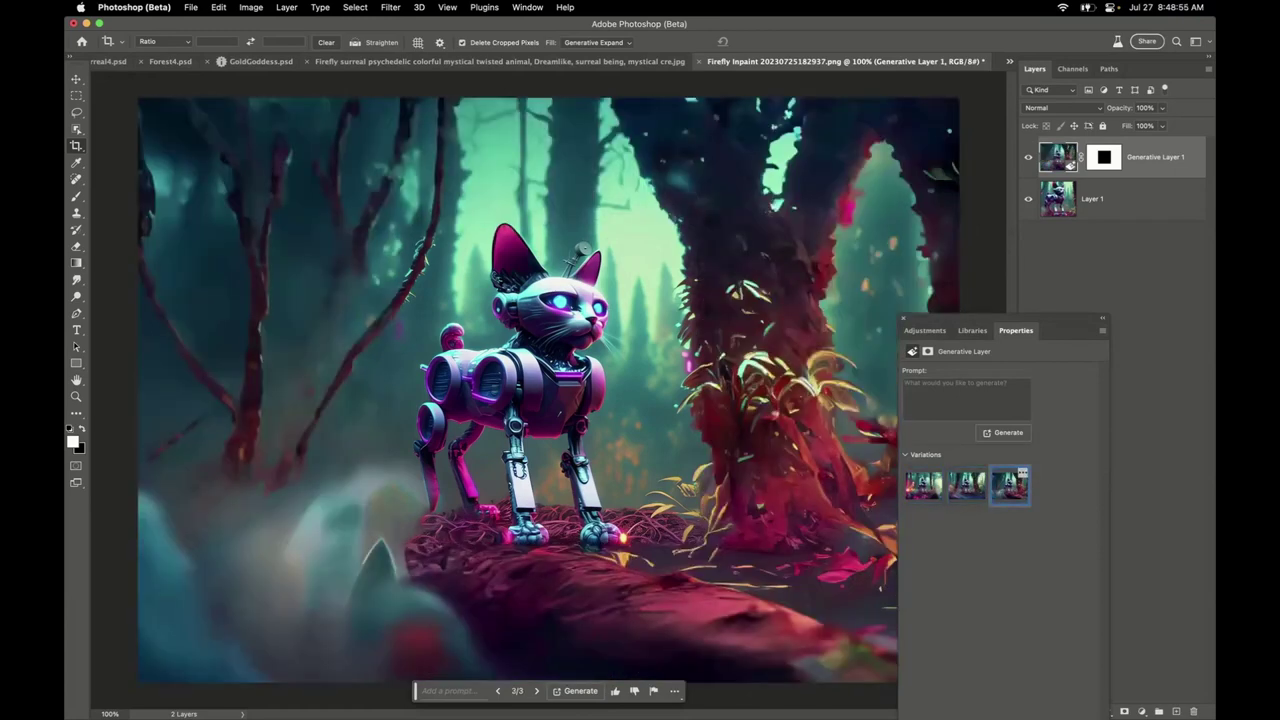
click(966, 485)
click(924, 485)
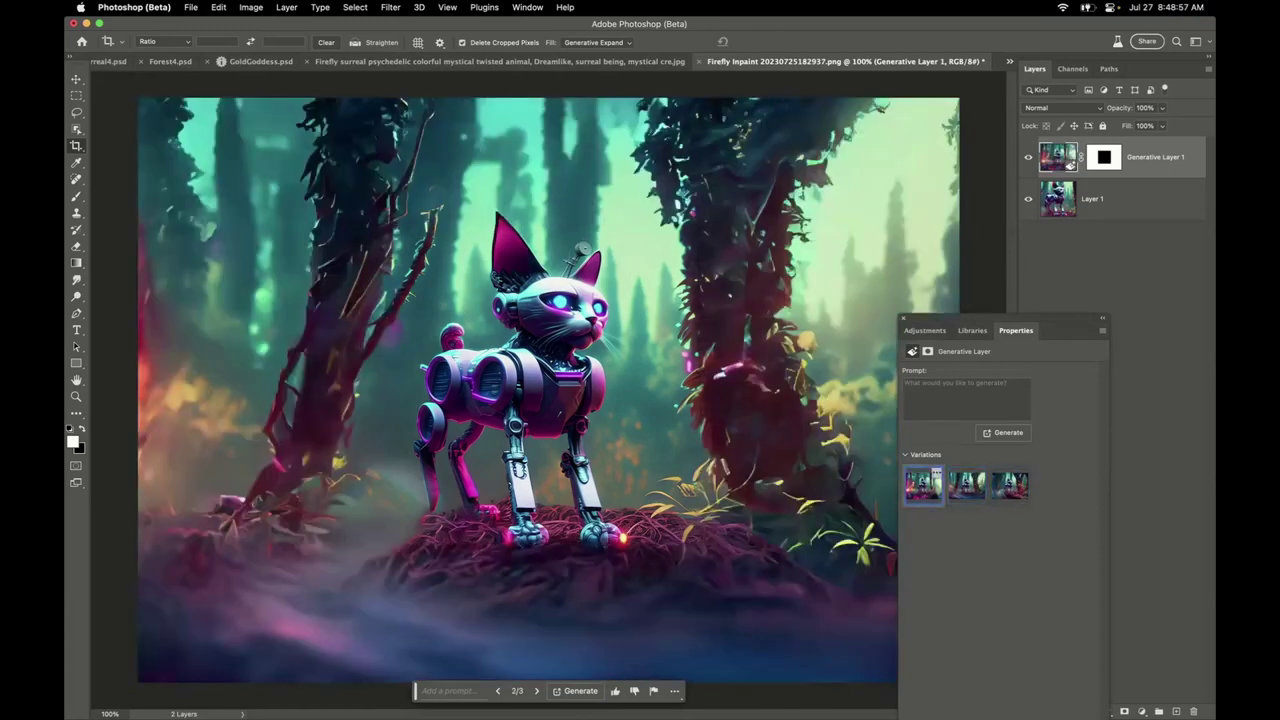
click(966, 485)
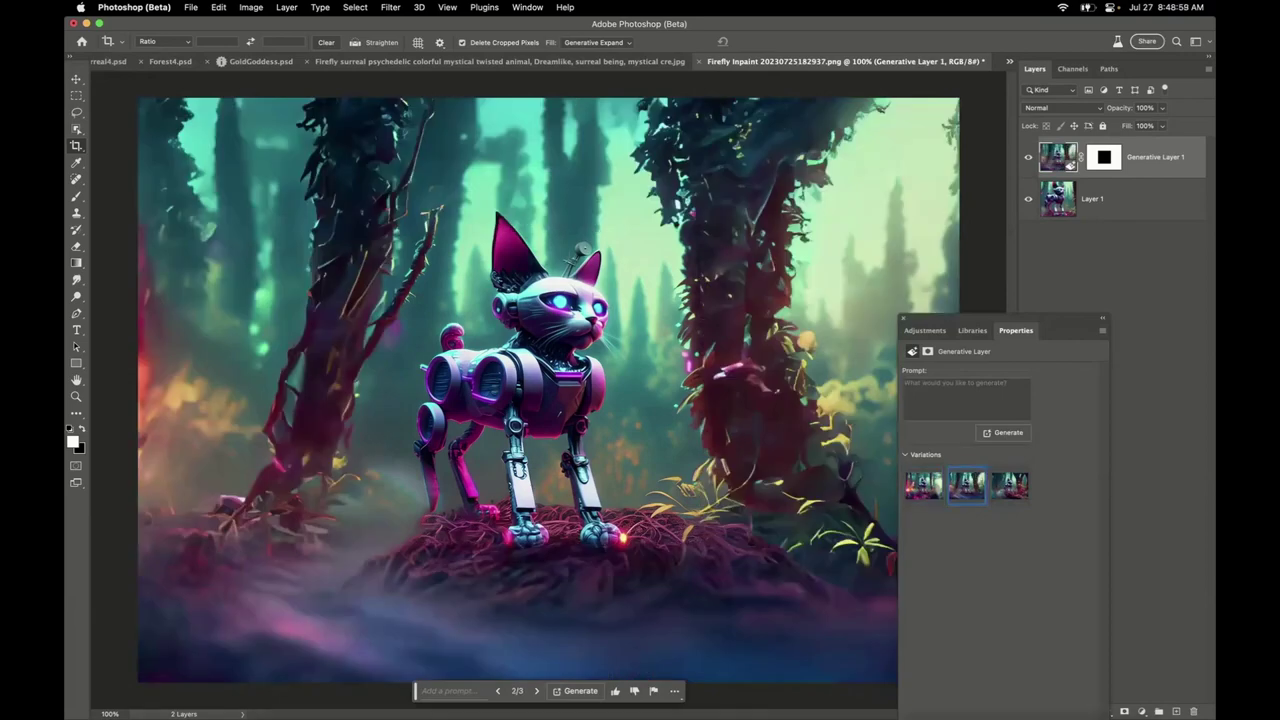
mouse_move(164, 702)
click(903, 318)
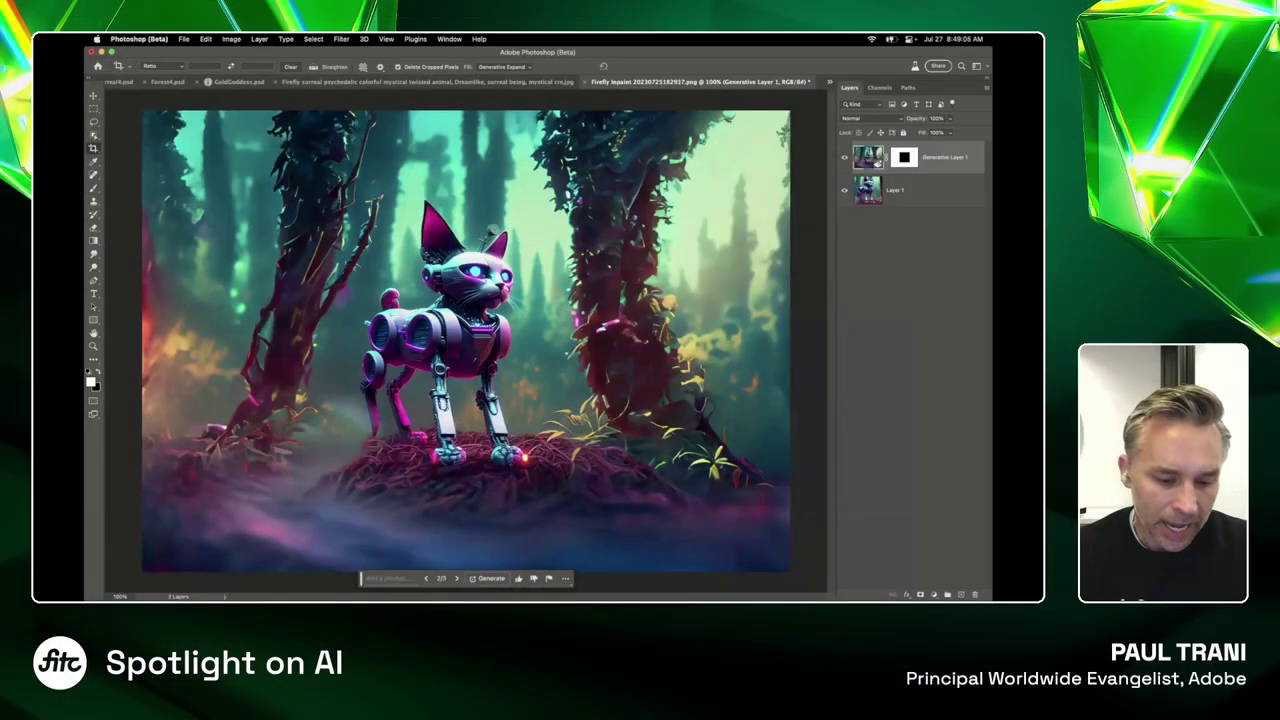
Switch to Creative Cloud, view the Beta apps list that offers Photoshop (Beta), and return to Photoshop
click(163, 587)
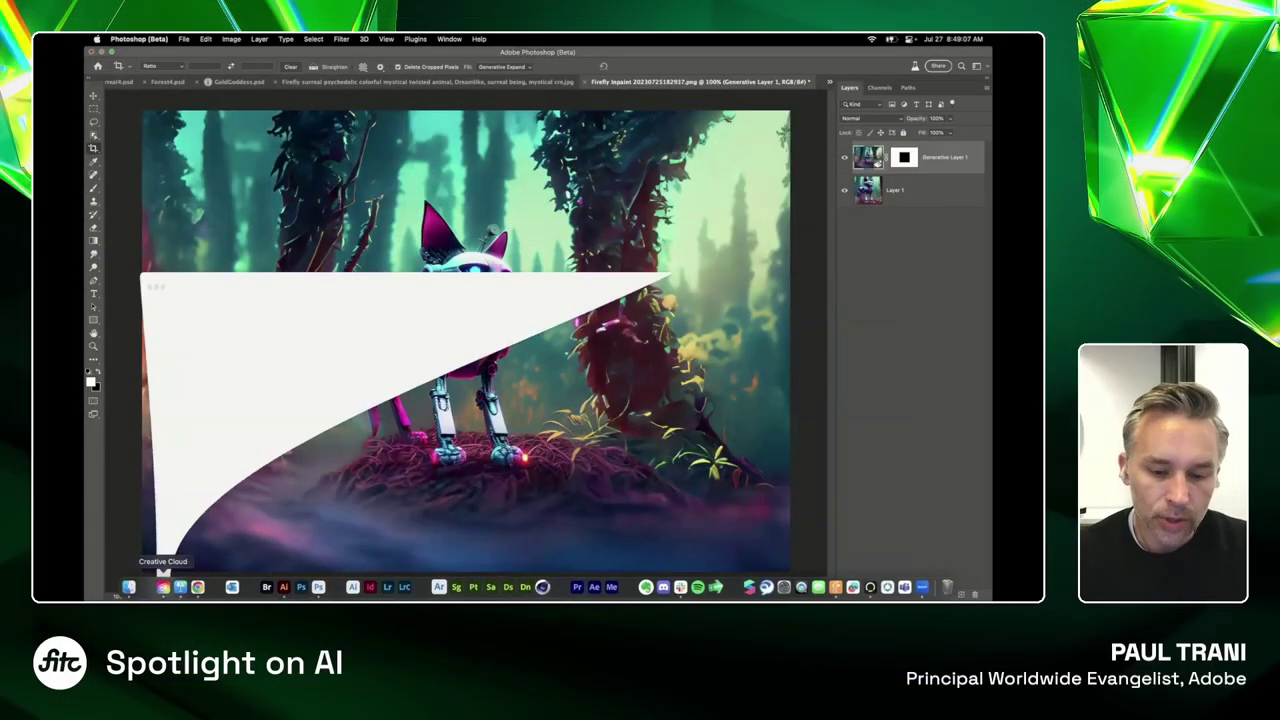
drag(280, 112, 314, 114)
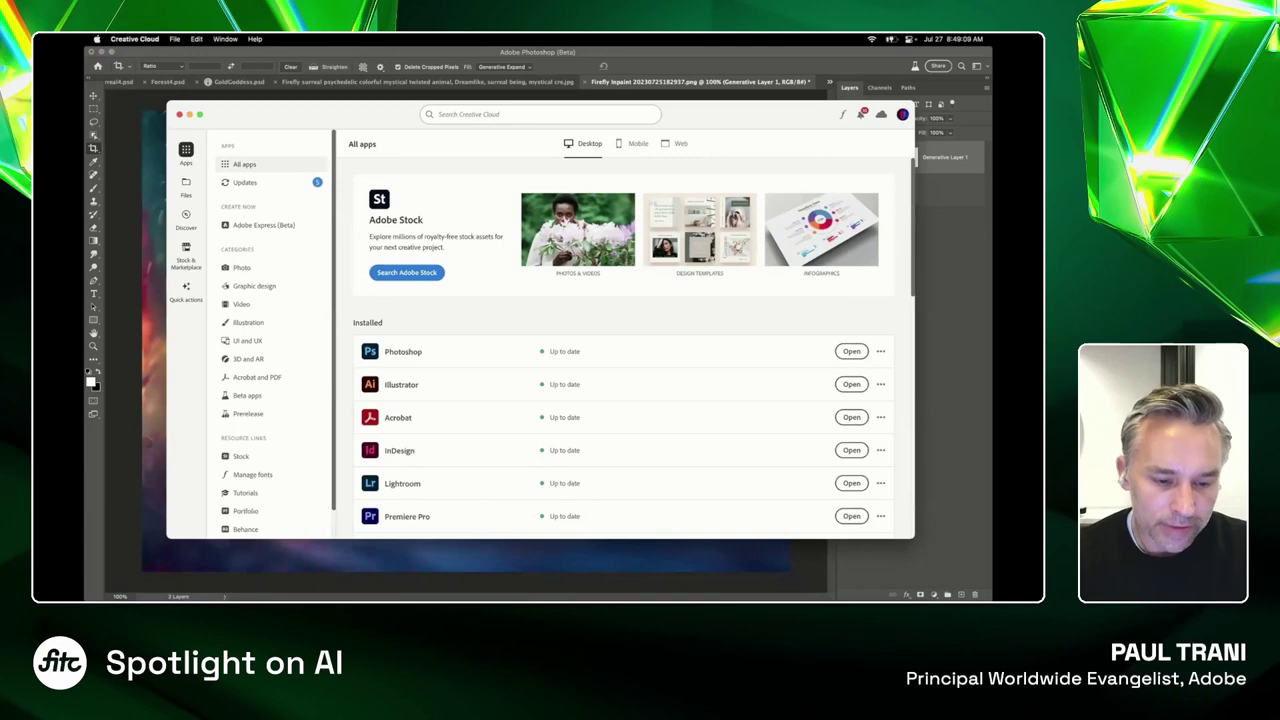
click(247, 396)
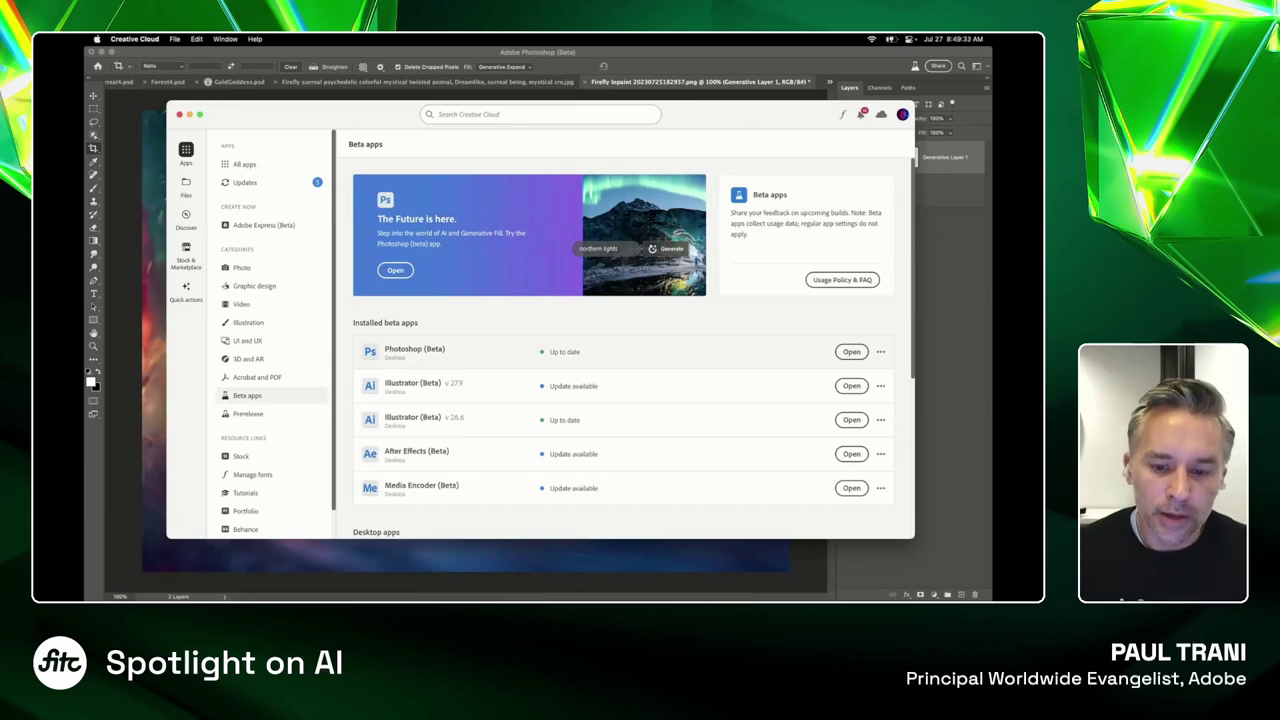
key(super+Tab)
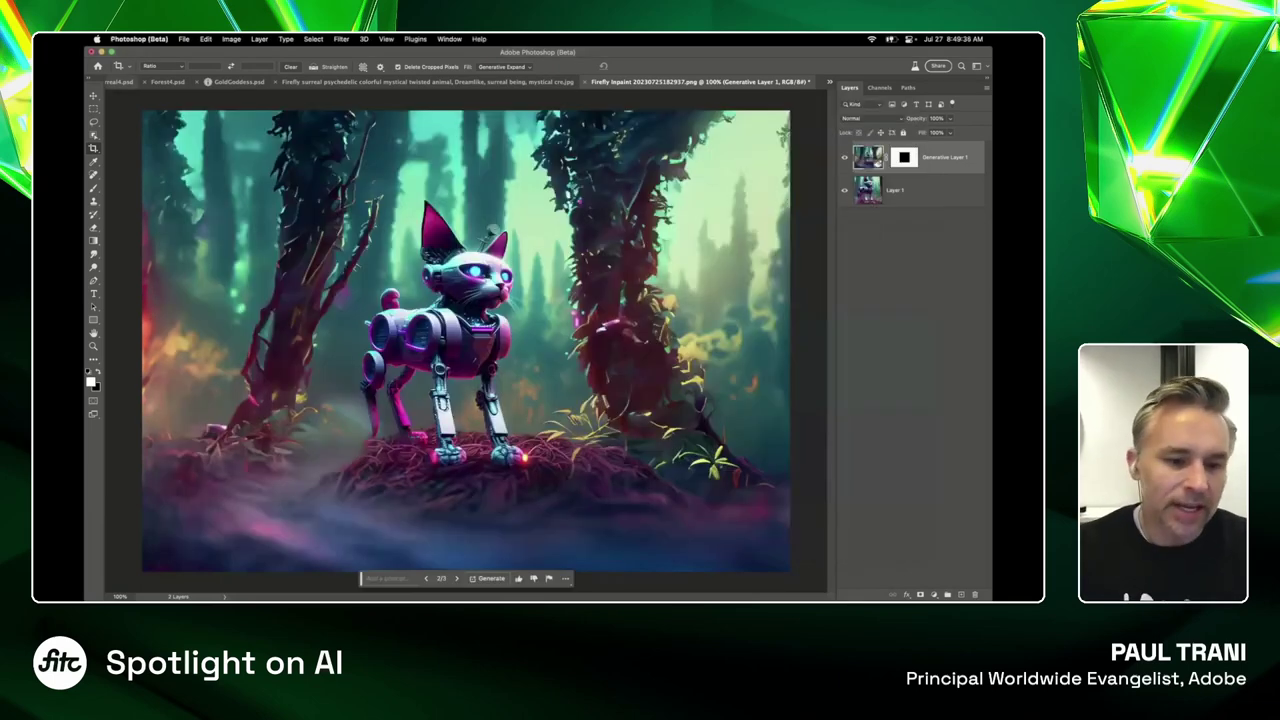
Switch to Walking.psd and extend the hikers photo on all sides using the Crop tool with Generative Expand and a blank prompt
click(830, 83)
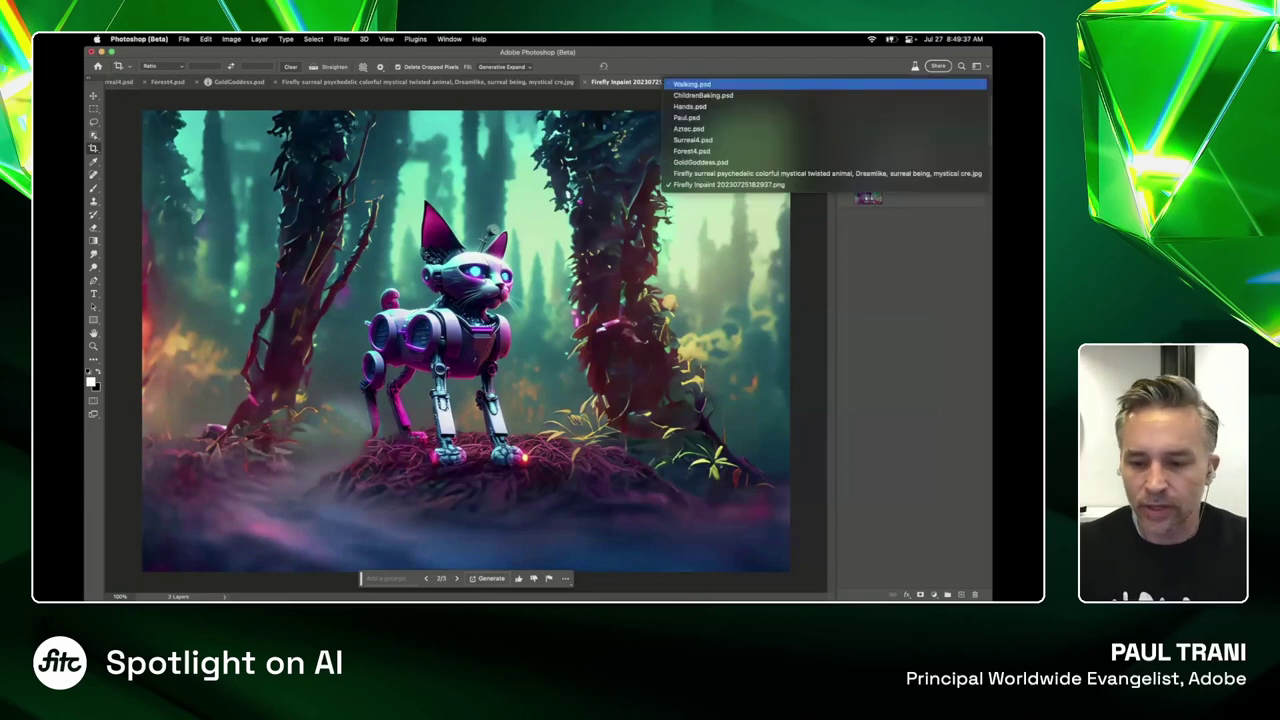
click(822, 85)
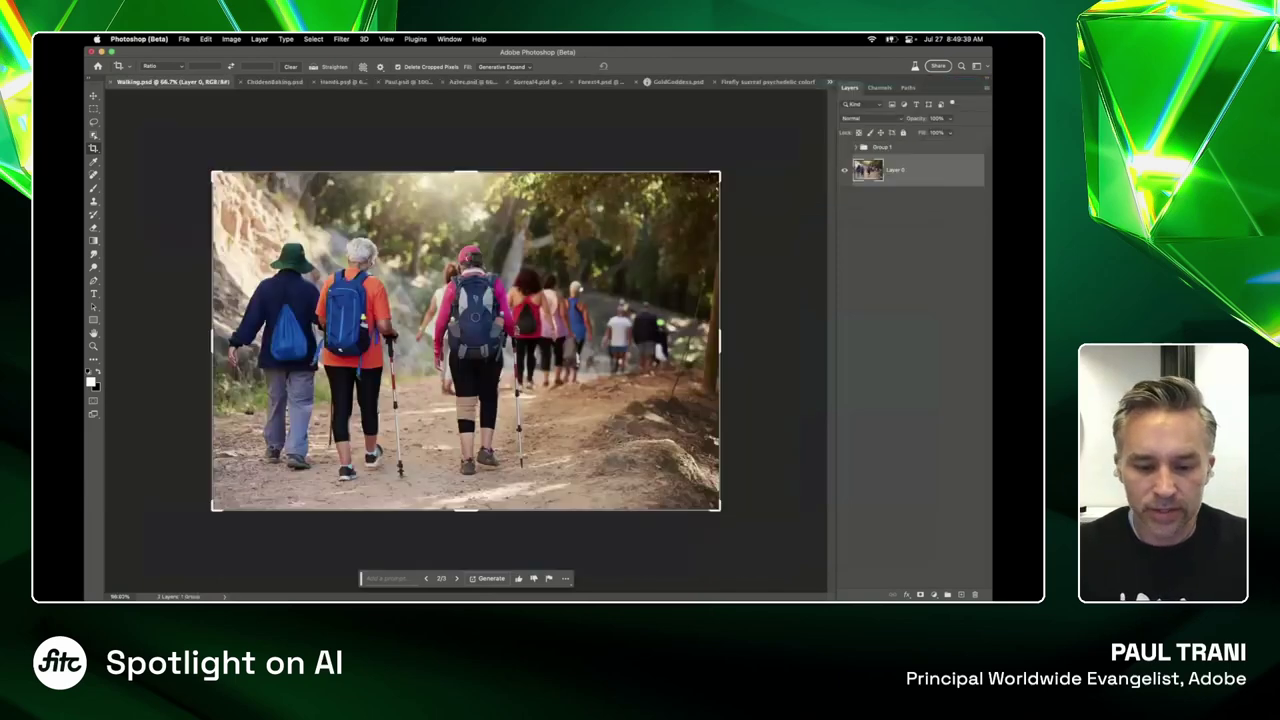
drag(213, 172, 178, 90)
key(Return)
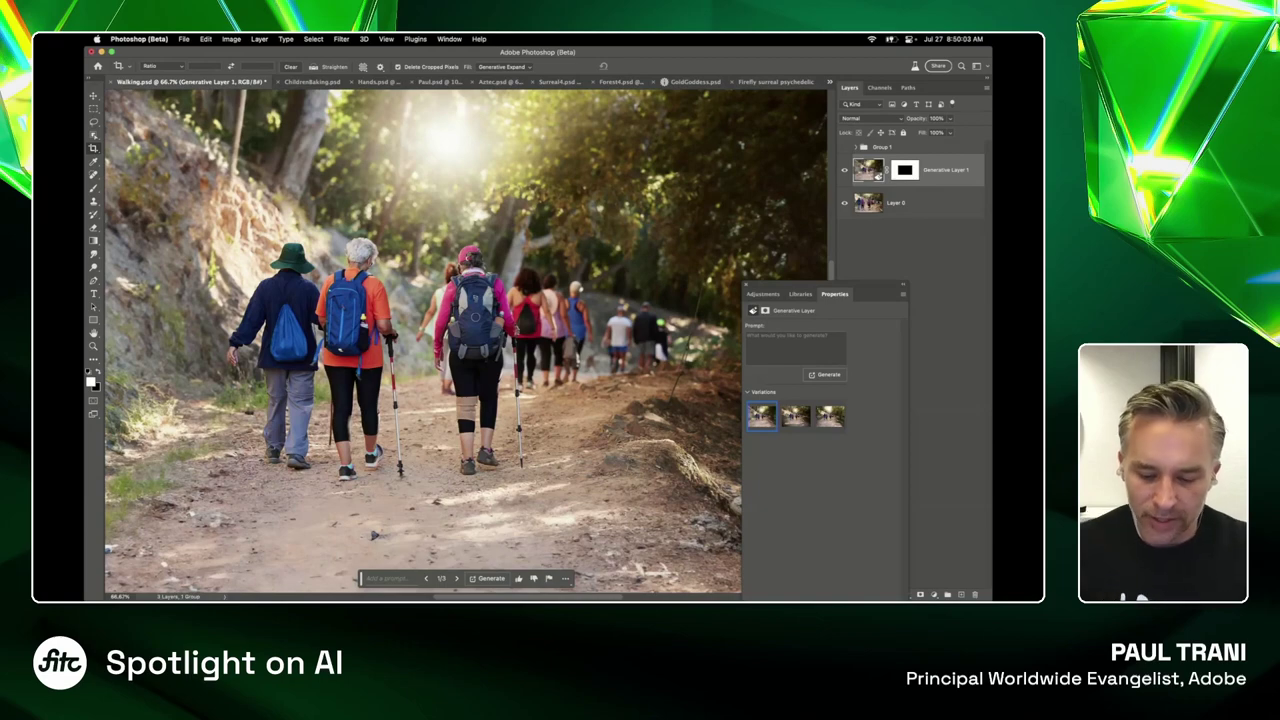
key(super+minus)
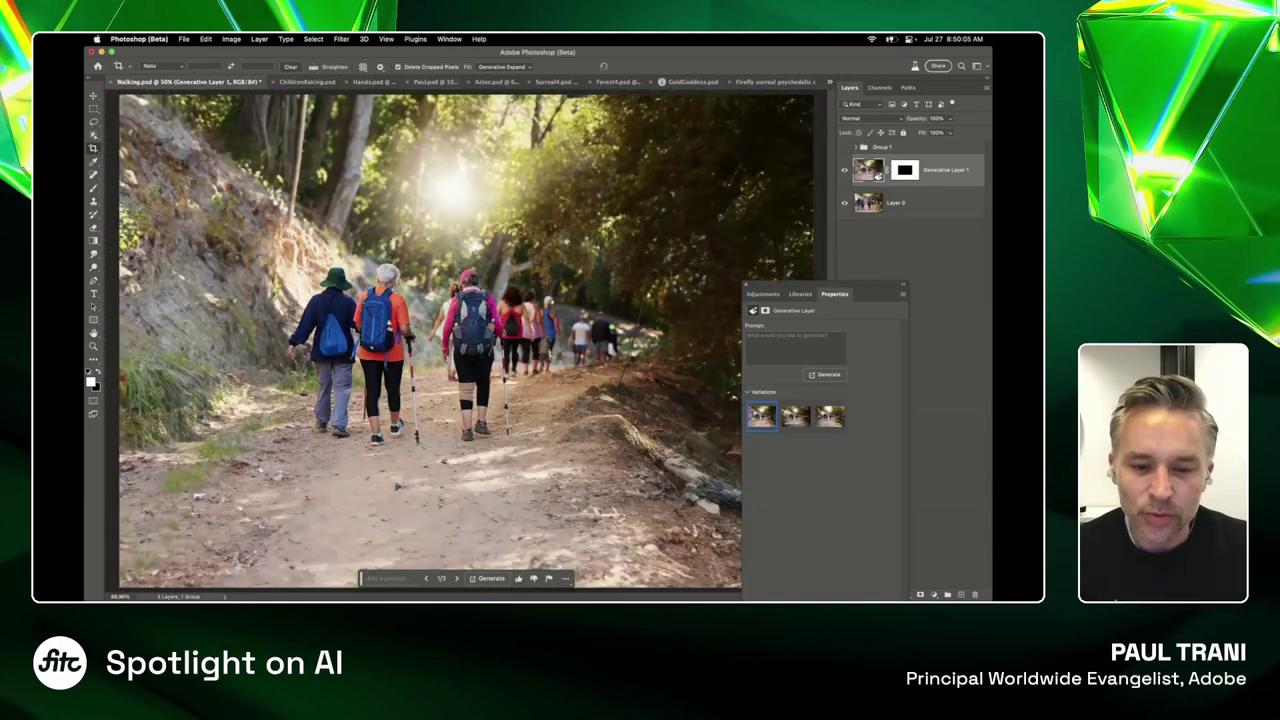
click(501, 66)
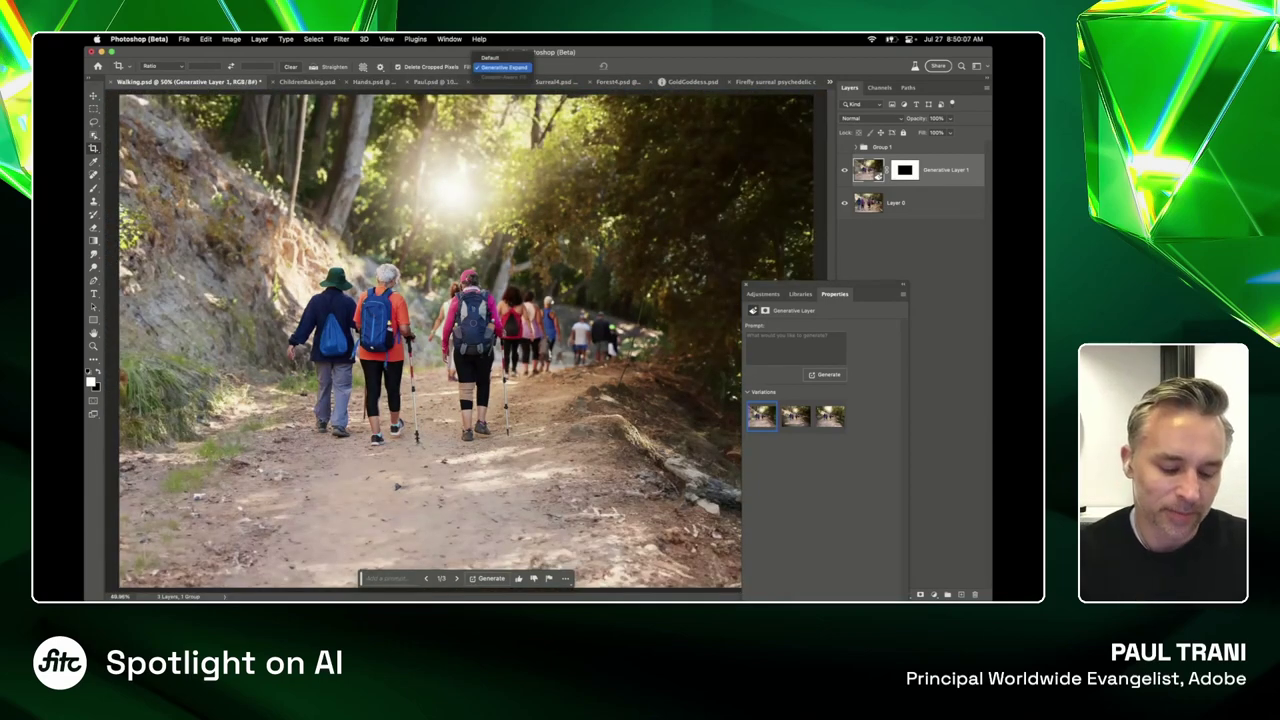
key(F1)
key(F1)
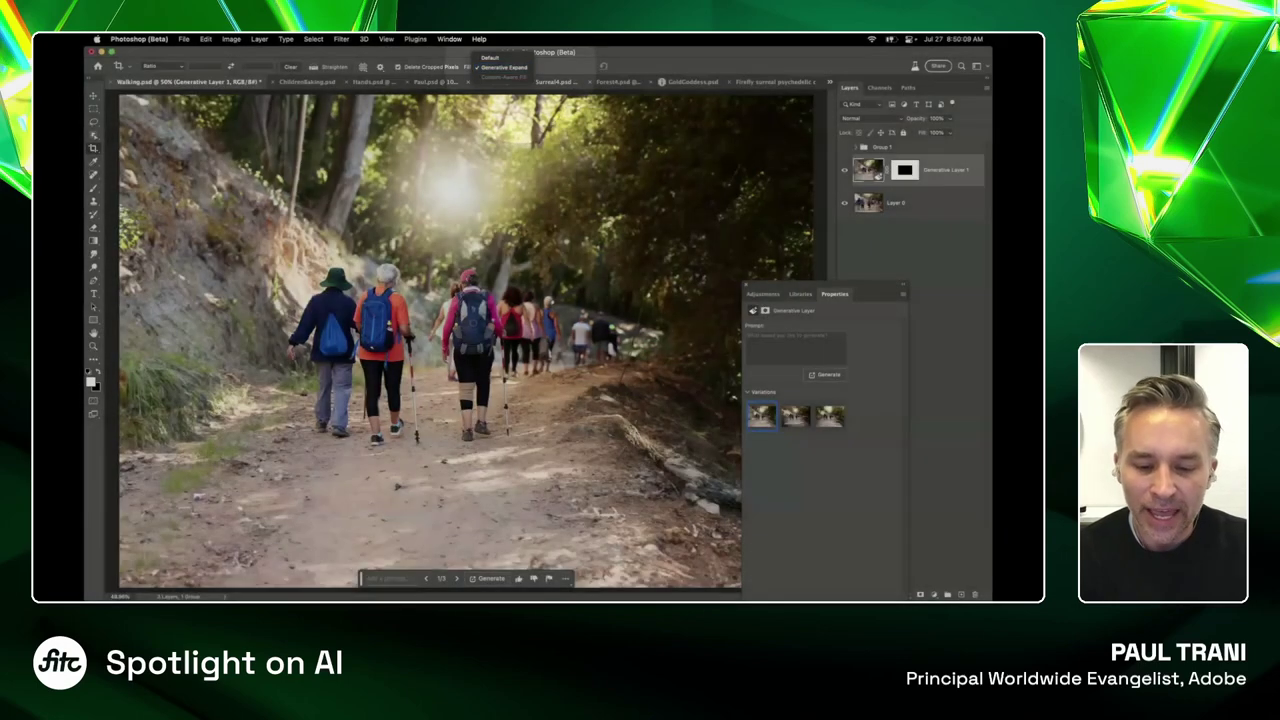
Compare the three variations of the expanded hikers photo, return to the first, and toggle the generative layer's visibility to compare with the original
click(795, 416)
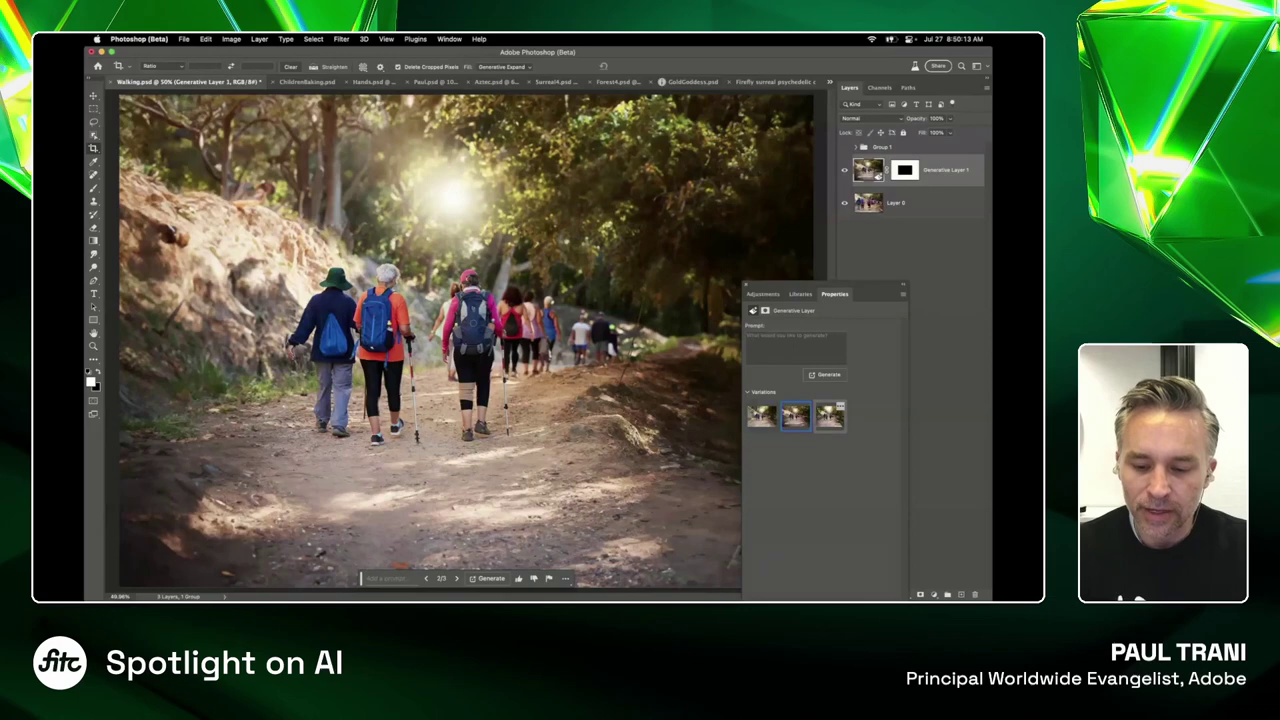
click(830, 416)
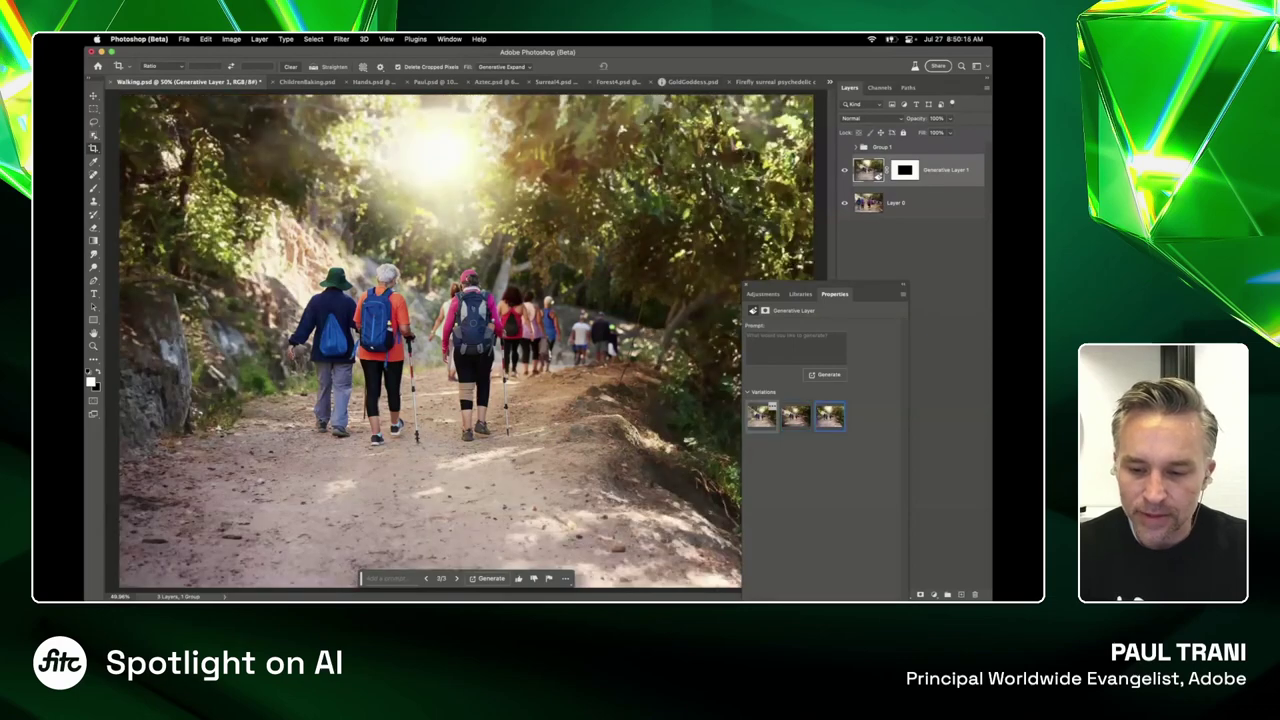
click(761, 416)
click(844, 170)
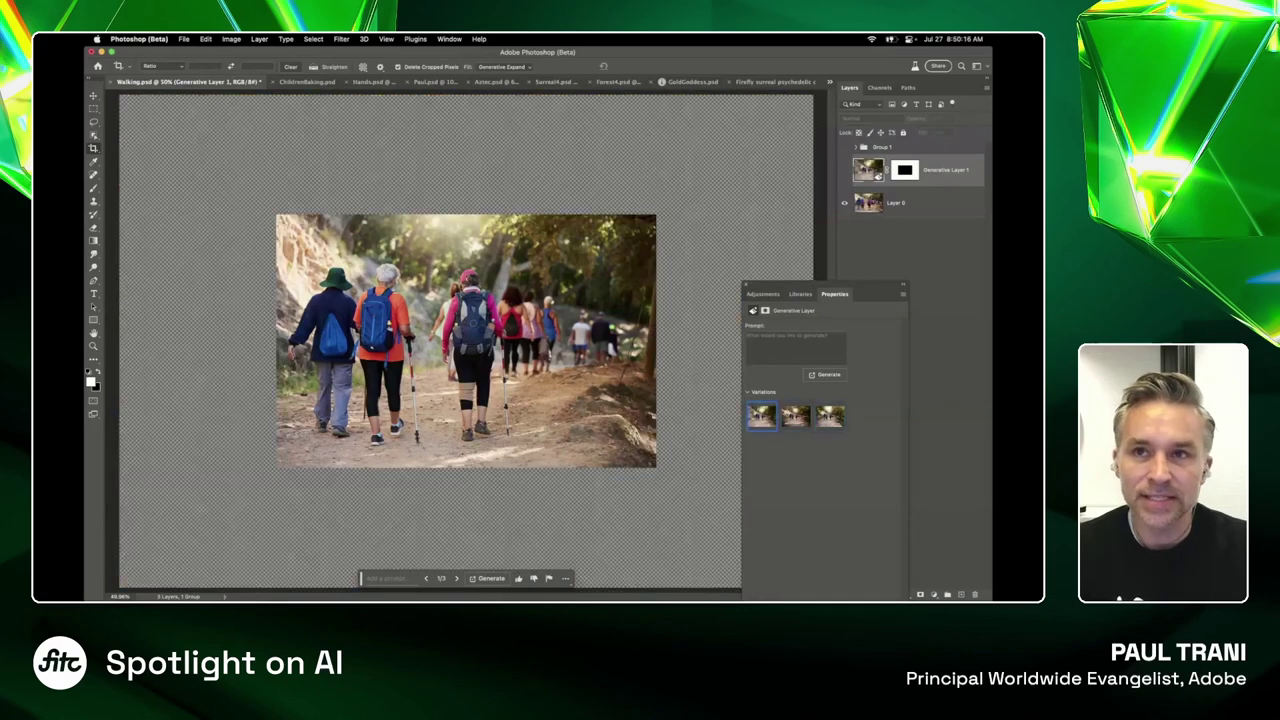
click(844, 170)
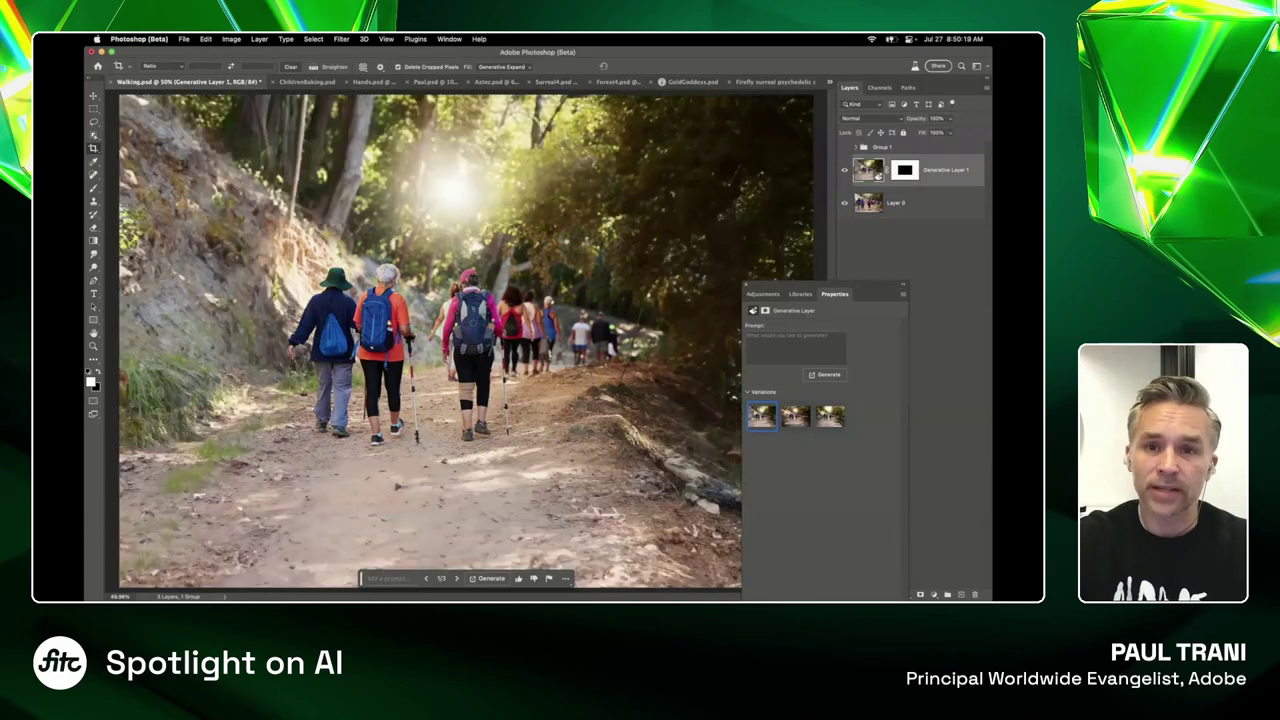
Draw a loose Lasso selection around the hiker with the pink cap and blue backpack, including her walking pole
key(super+0)
key(super+plus)
key(super+plus)
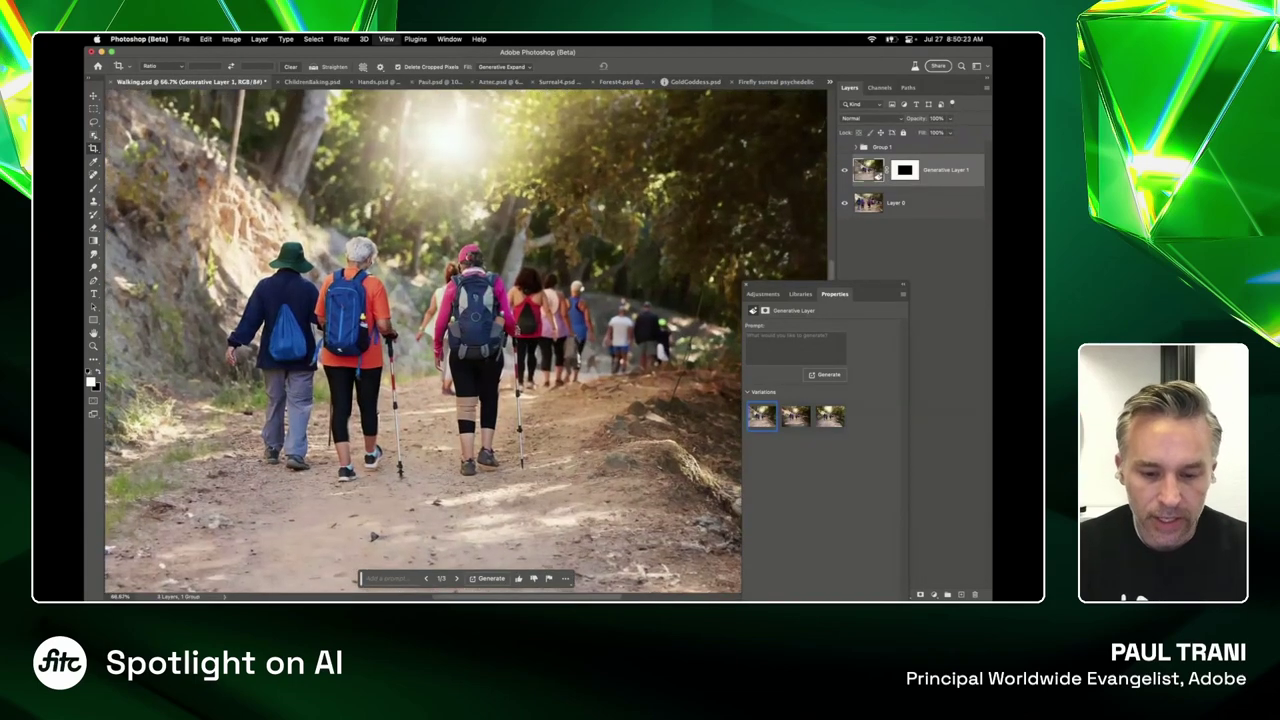
key(l)
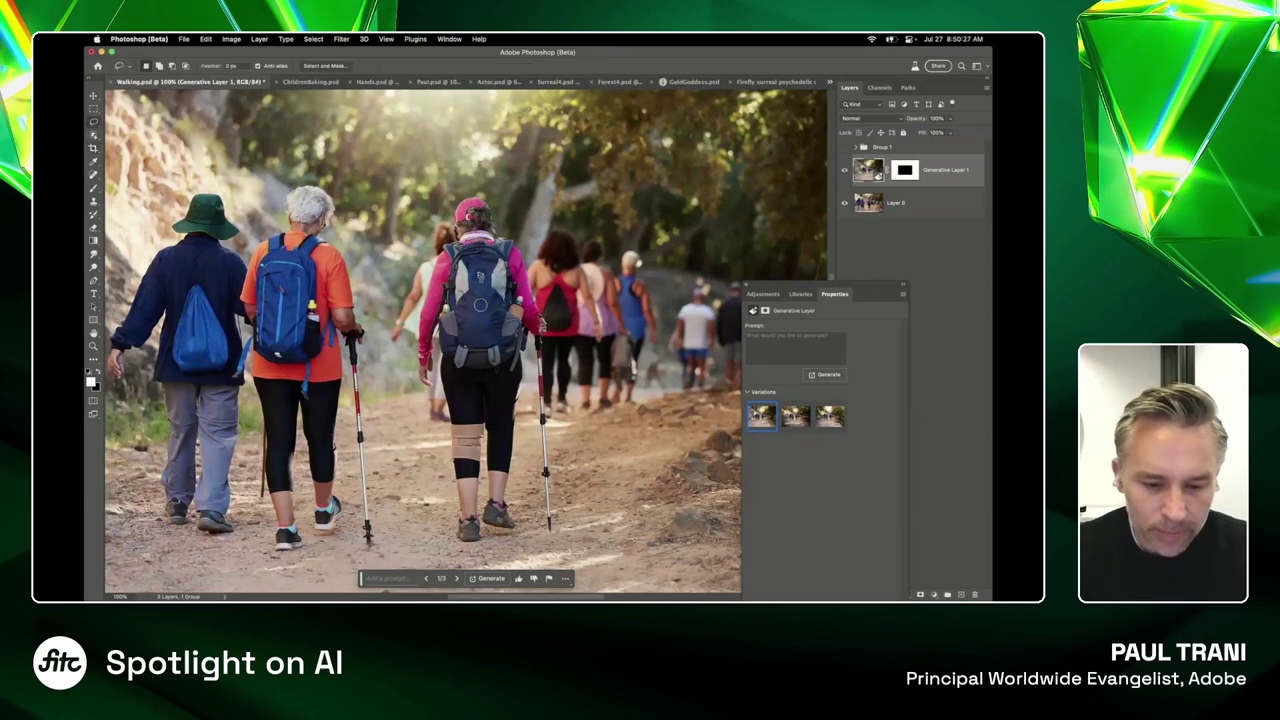
drag(407, 342, 440, 242)
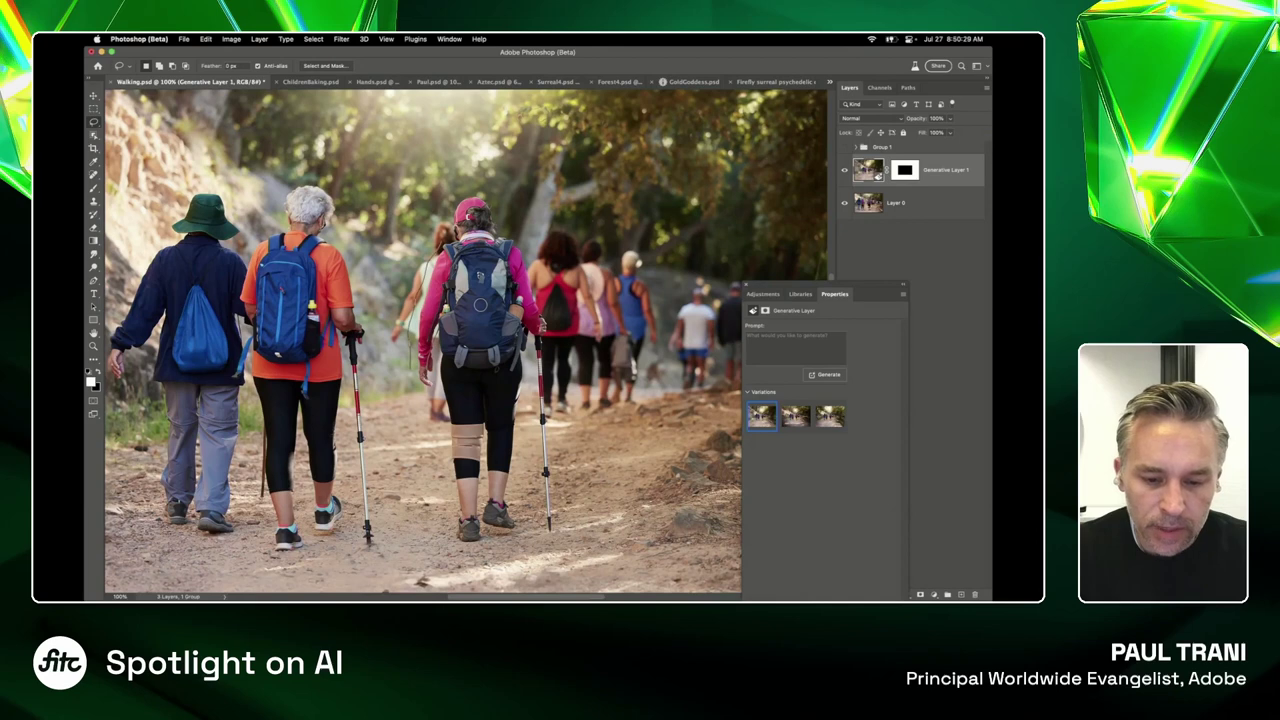
drag(490, 203, 530, 262)
drag(548, 310, 557, 448)
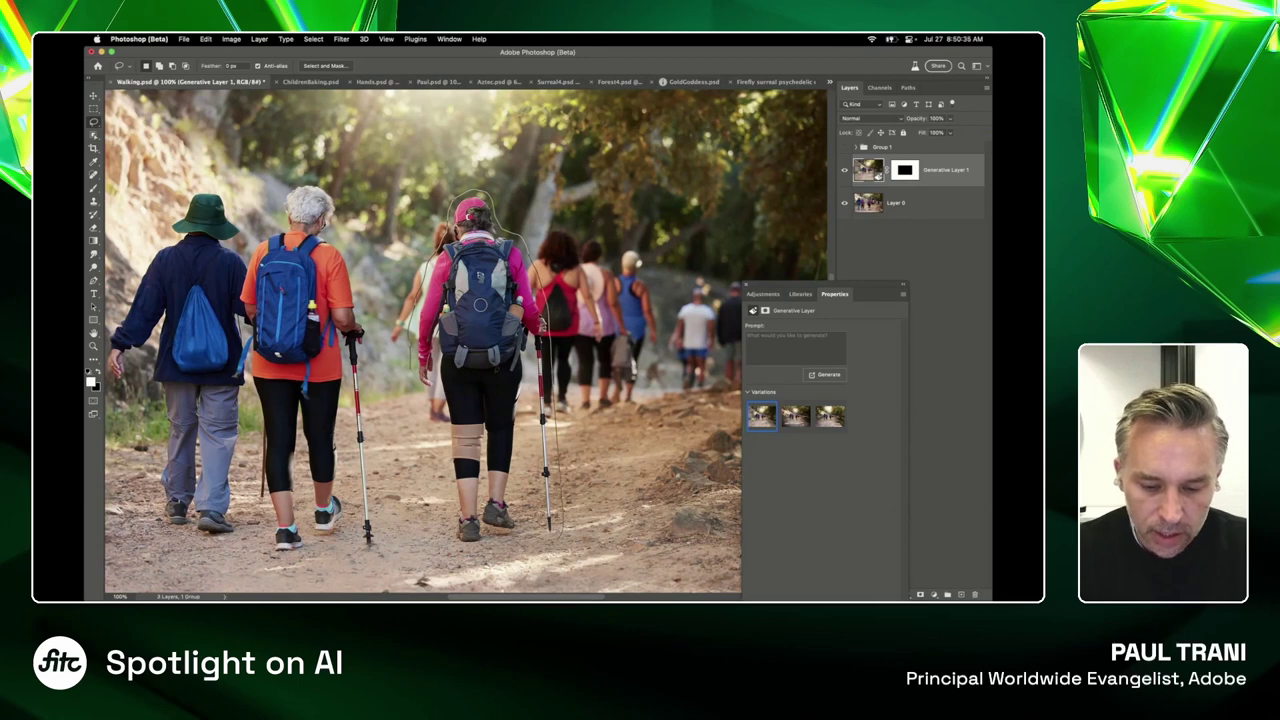
mouse_move(505, 540)
mouse_down()
mouse_move(458, 534)
mouse_move(435, 398)
mouse_up()
drag(430, 330, 450, 220)
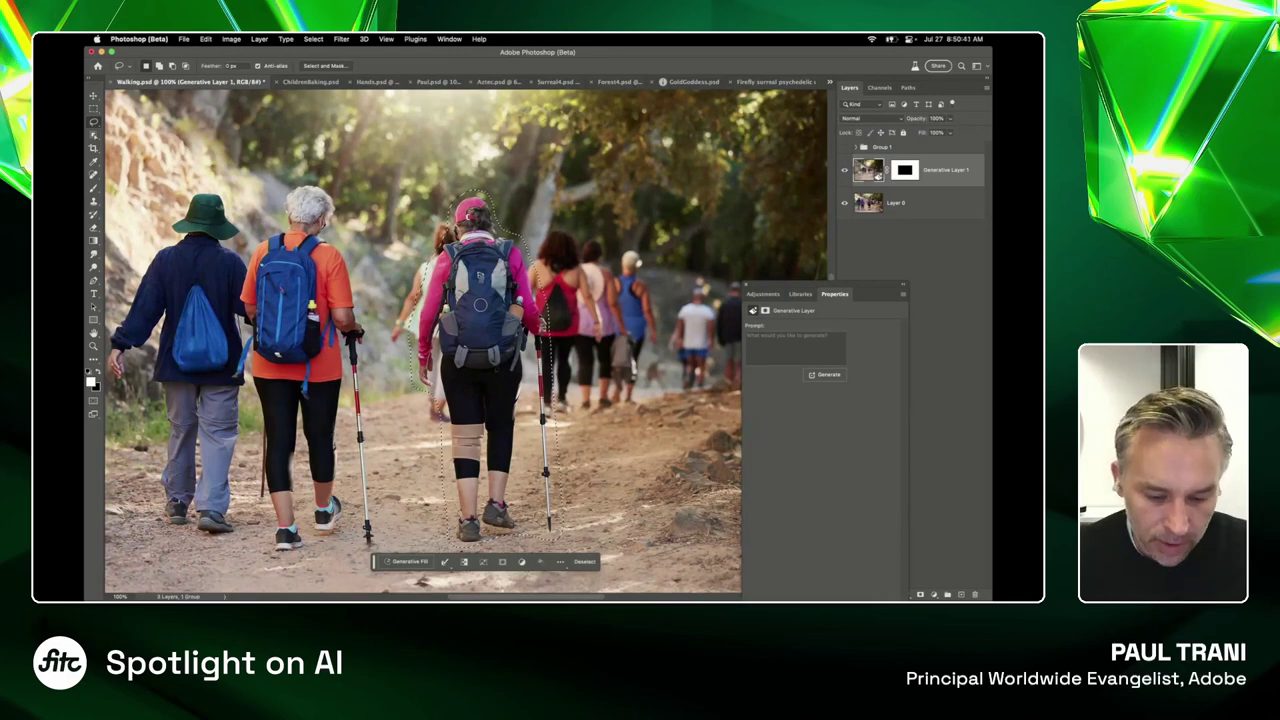
Remove the selected hiker using Generative Fill with a blank prompt, and move the floating Properties panel aside
click(405, 561)
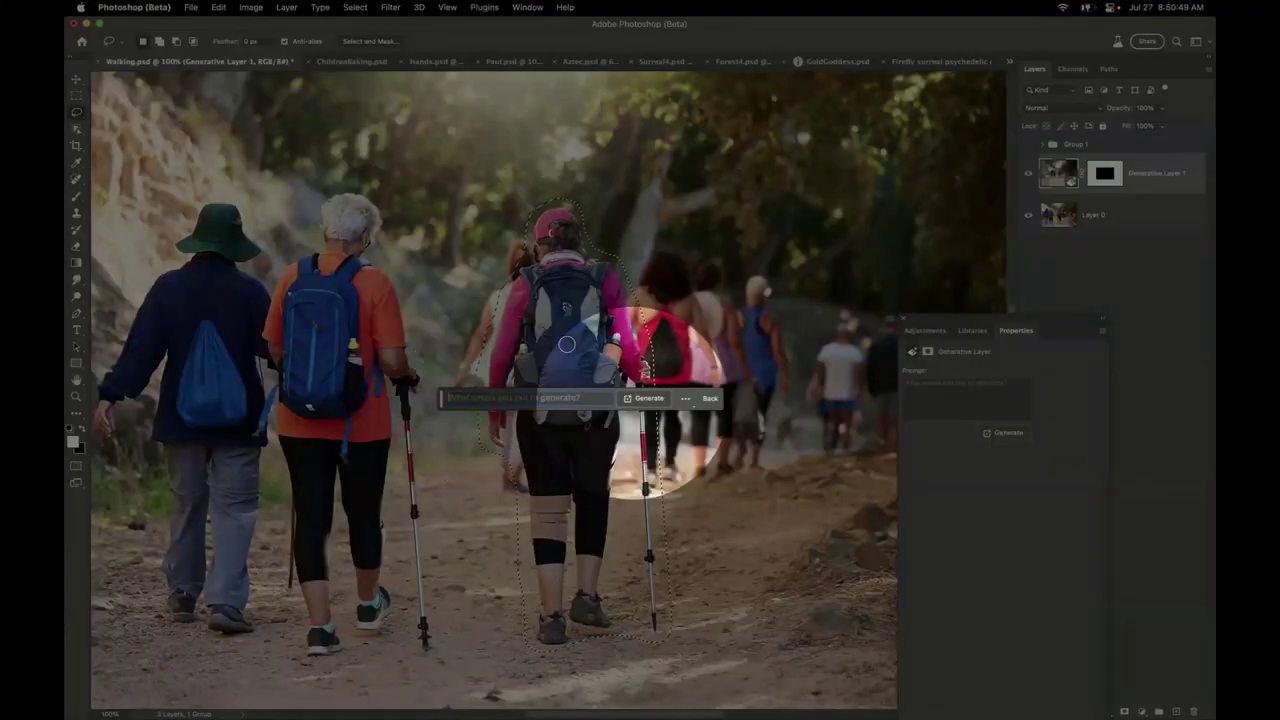
key(Return)
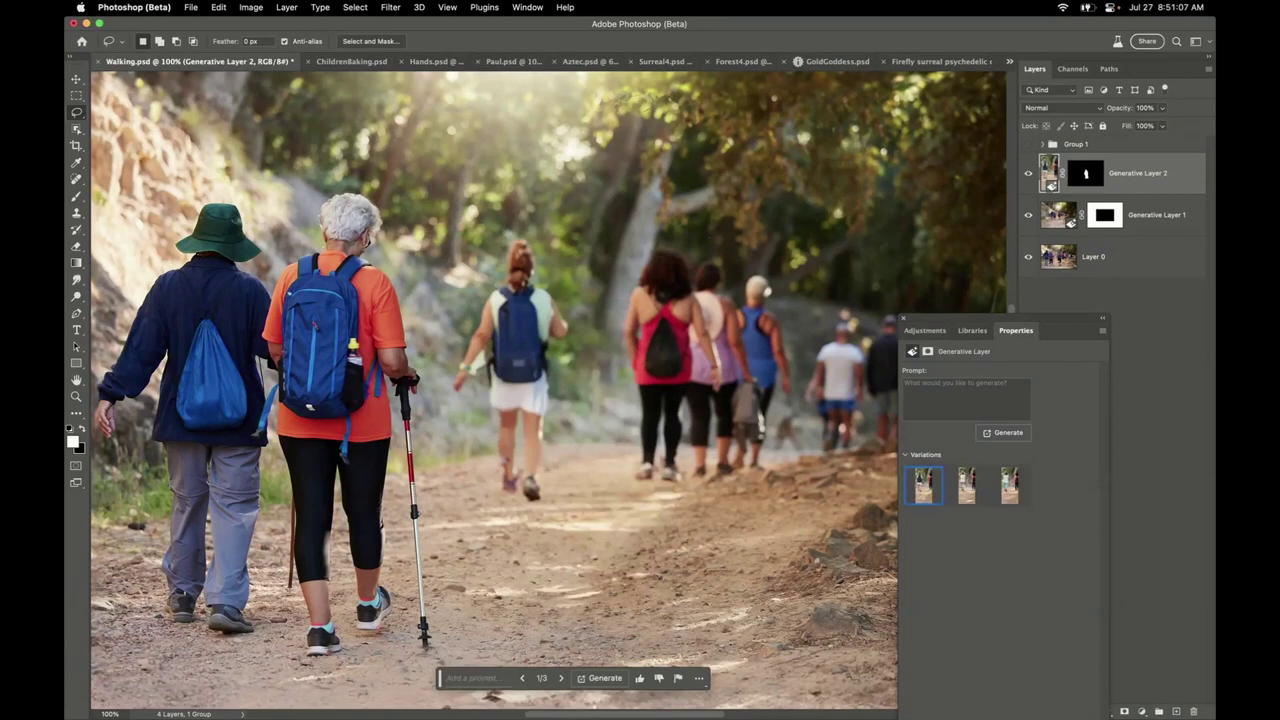
drag(975, 319, 868, 290)
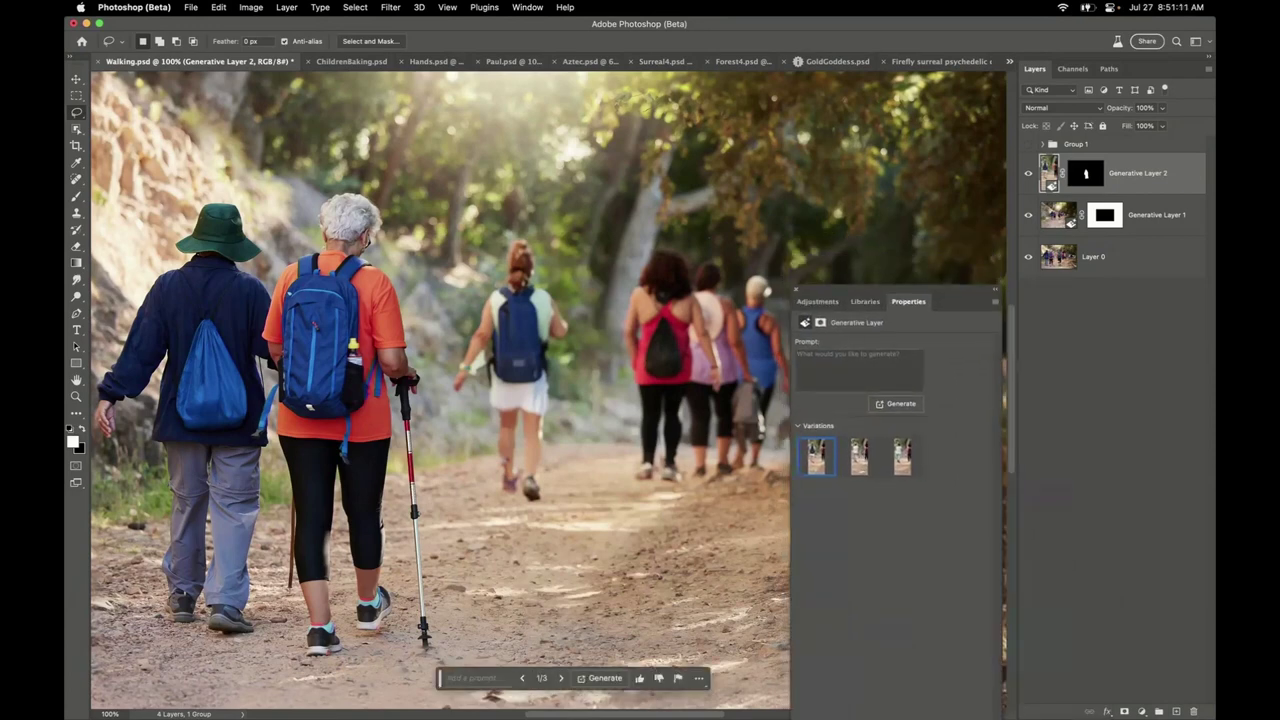
Toggle the new generative layer to compare it with the original, review its three variations, and choose the third
key(super+comma)
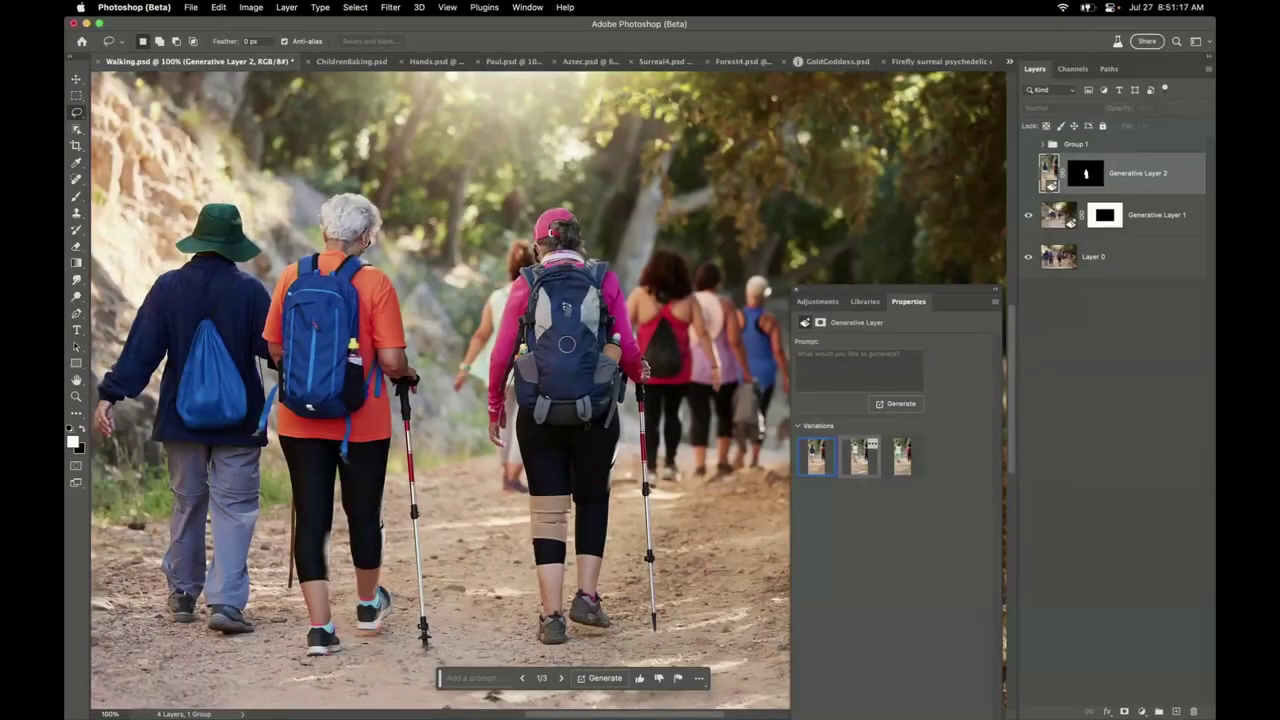
click(859, 456)
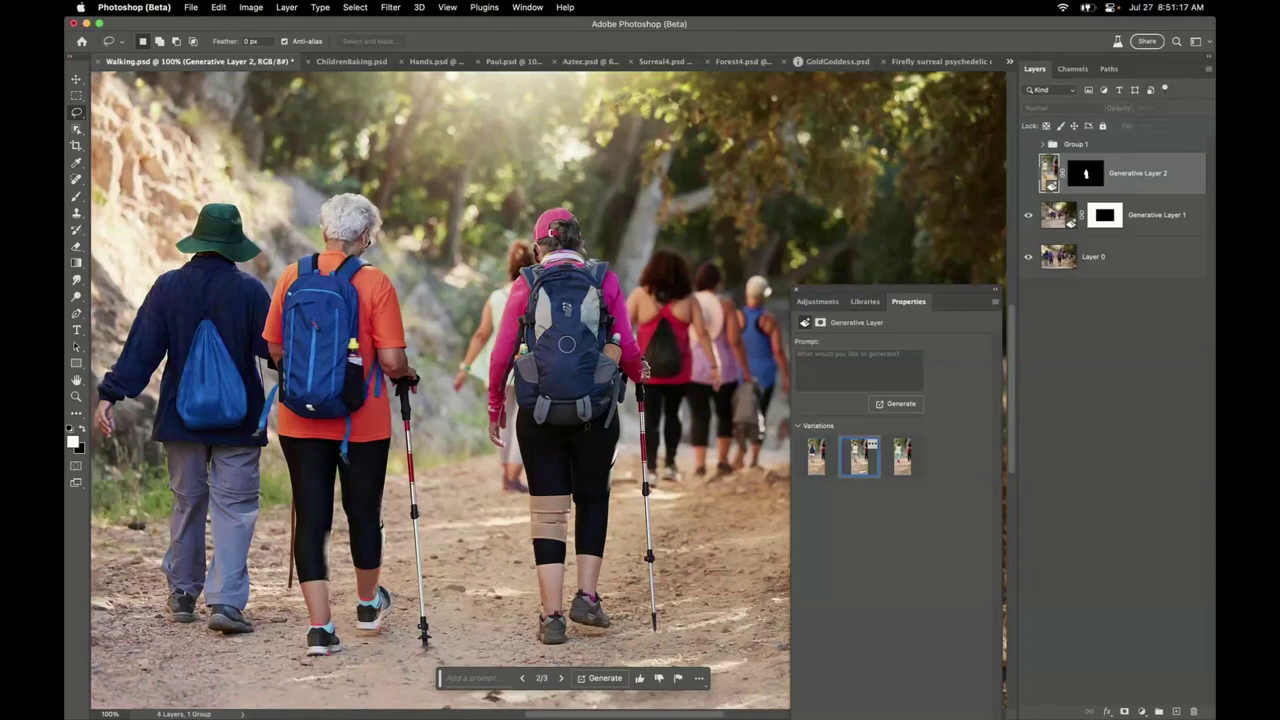
click(816, 456)
click(1028, 173)
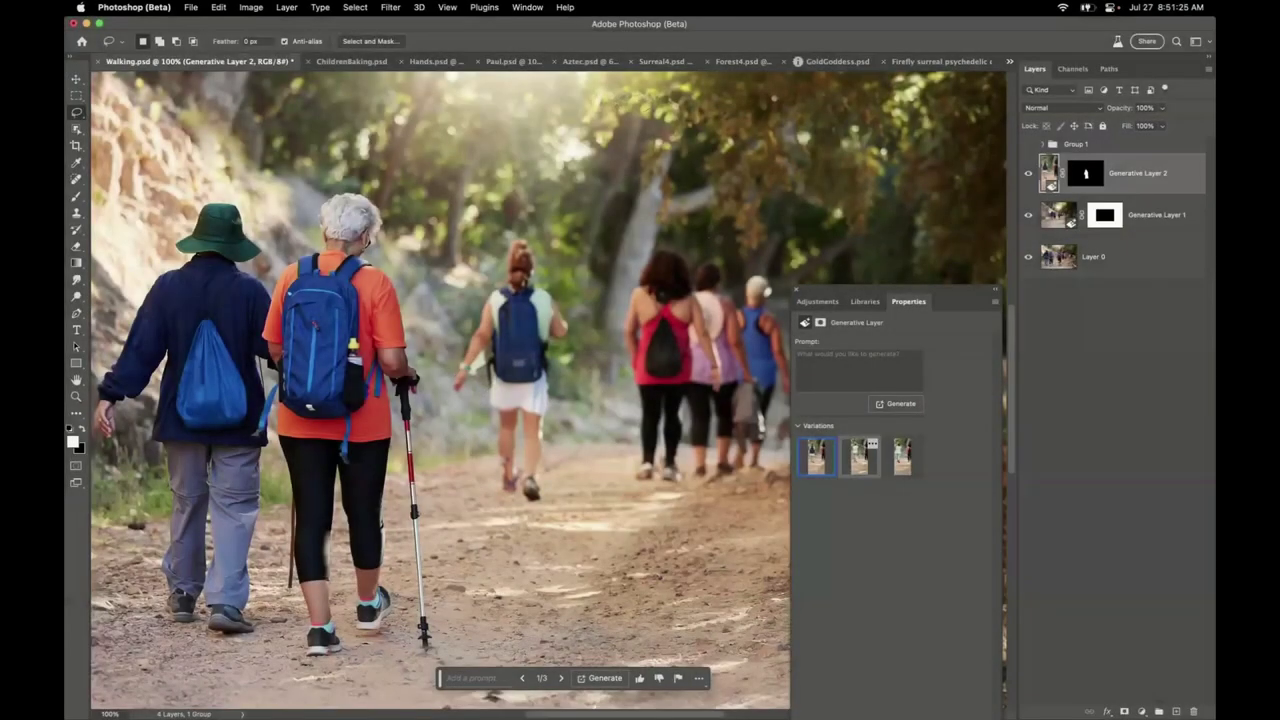
click(859, 456)
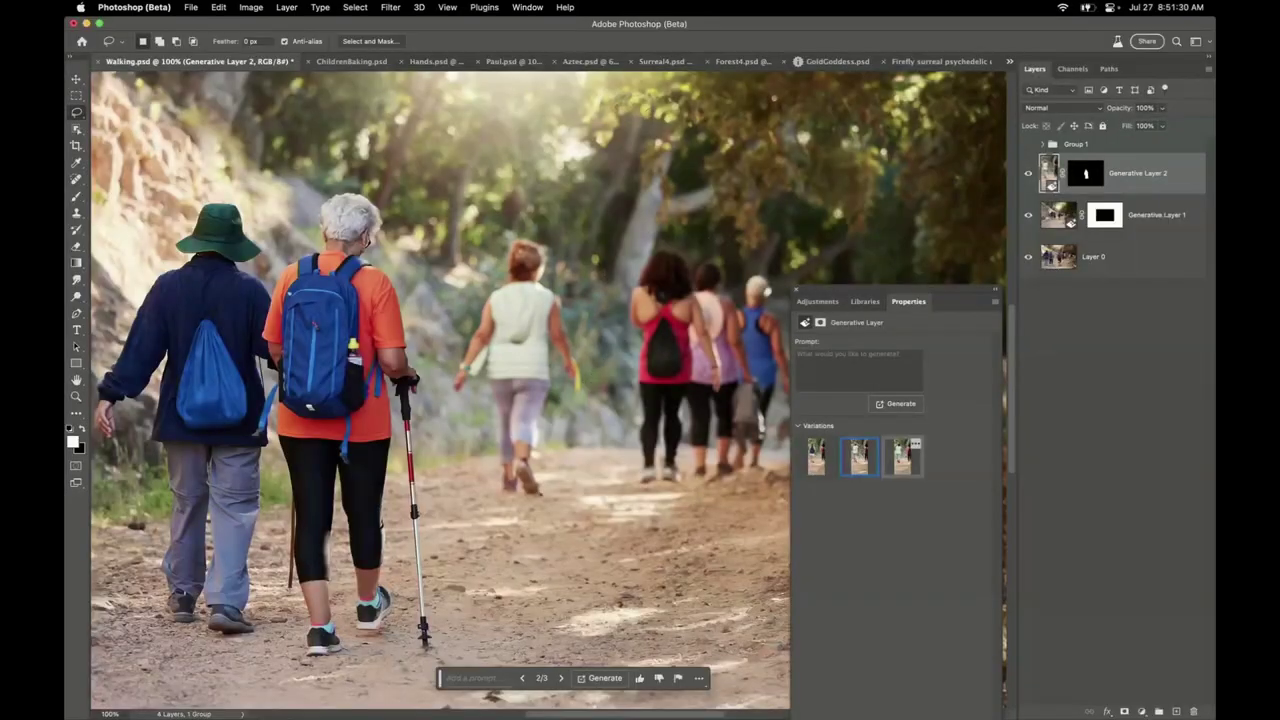
click(902, 456)
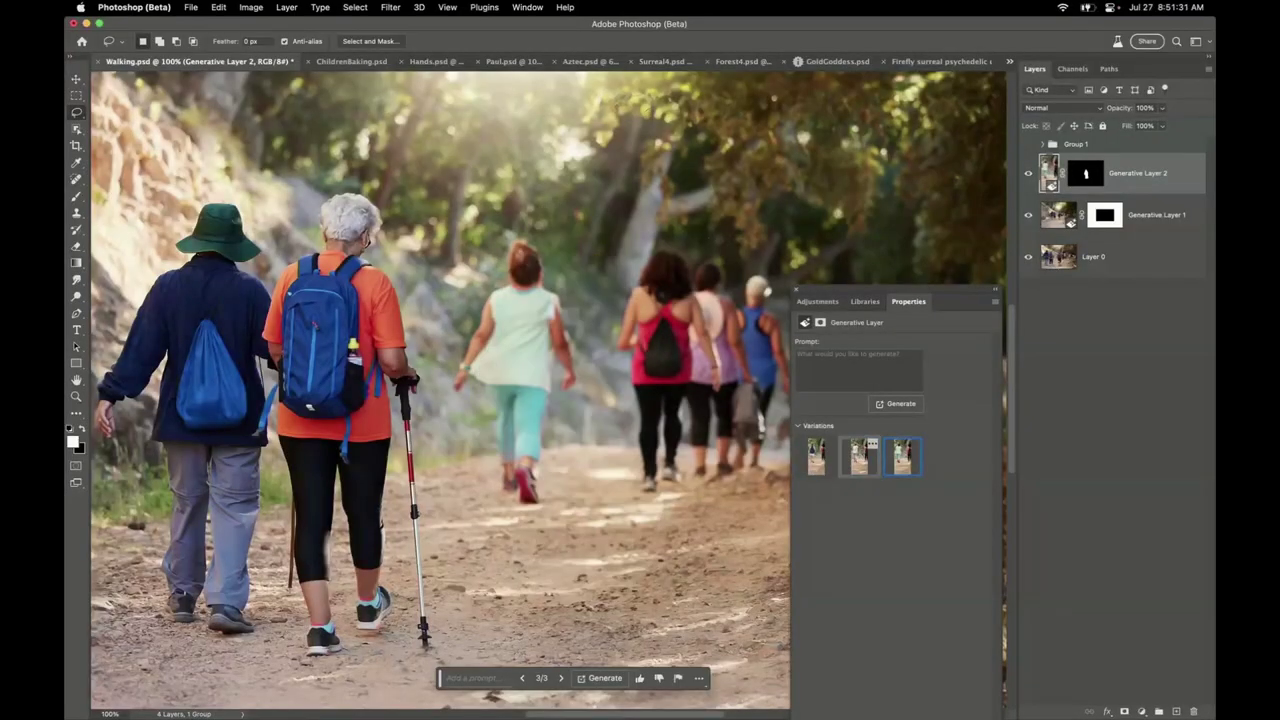
click(859, 456)
click(816, 456)
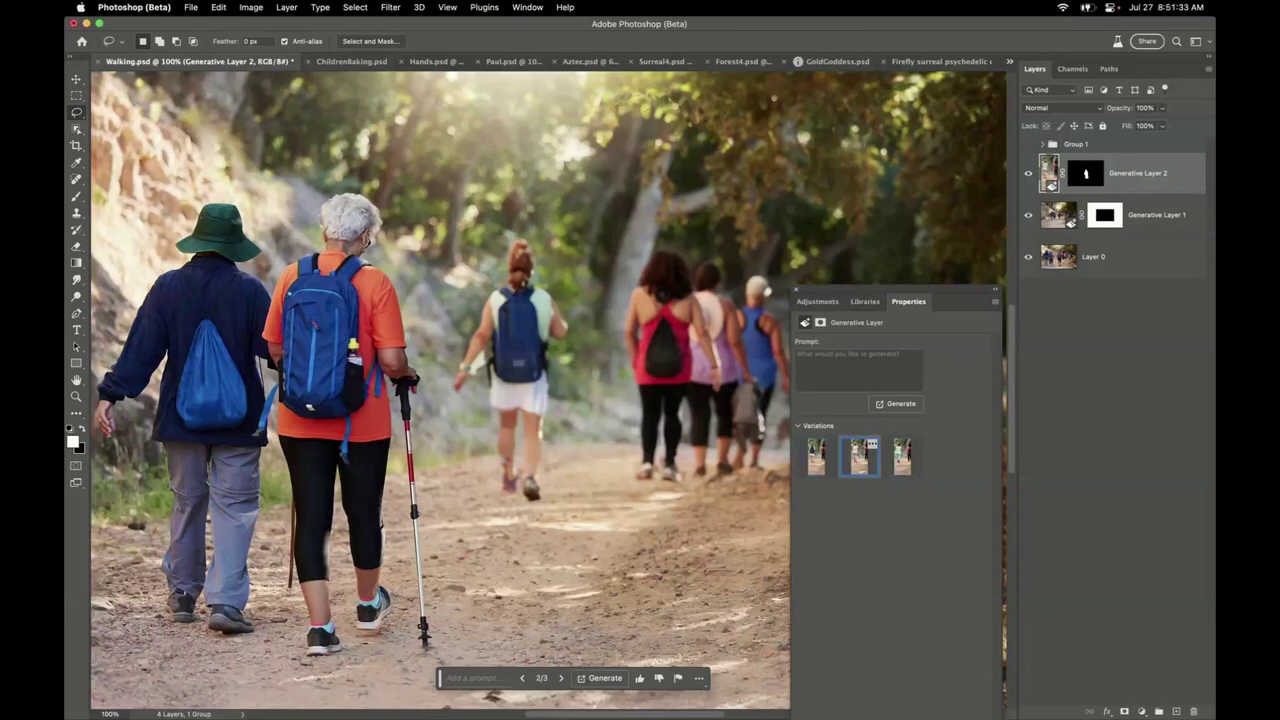
click(902, 456)
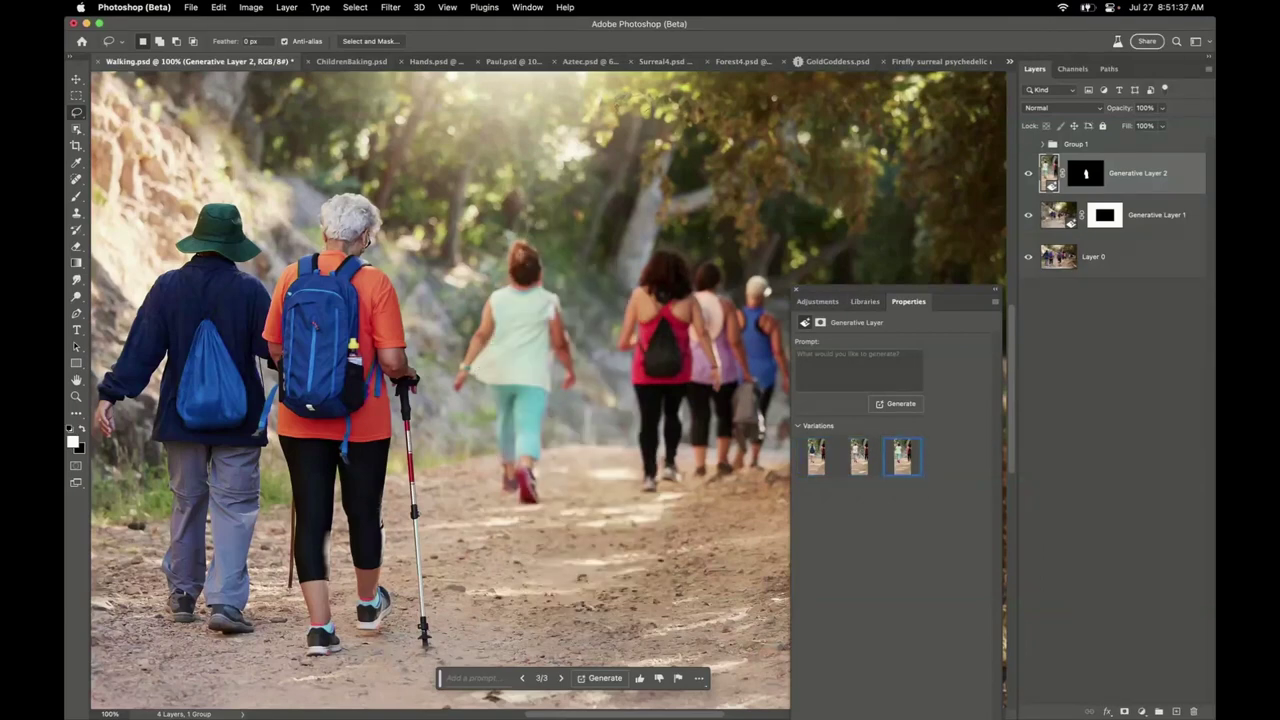
Switch to ChildrenBaking.psd, marquee-select an area about 756 by 491 px above the plate, and apply Generative Fill with the prompt "cake"
click(351, 61)
key(m)
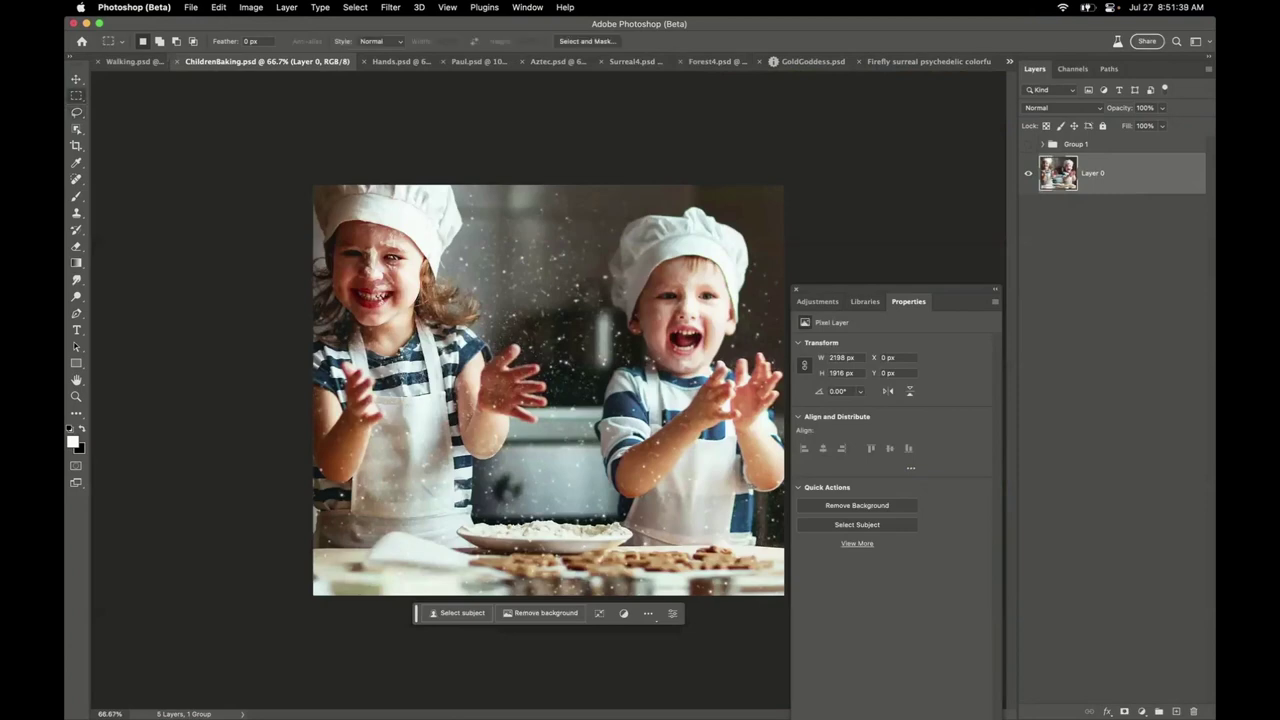
drag(490, 284, 599, 428)
key(super+d)
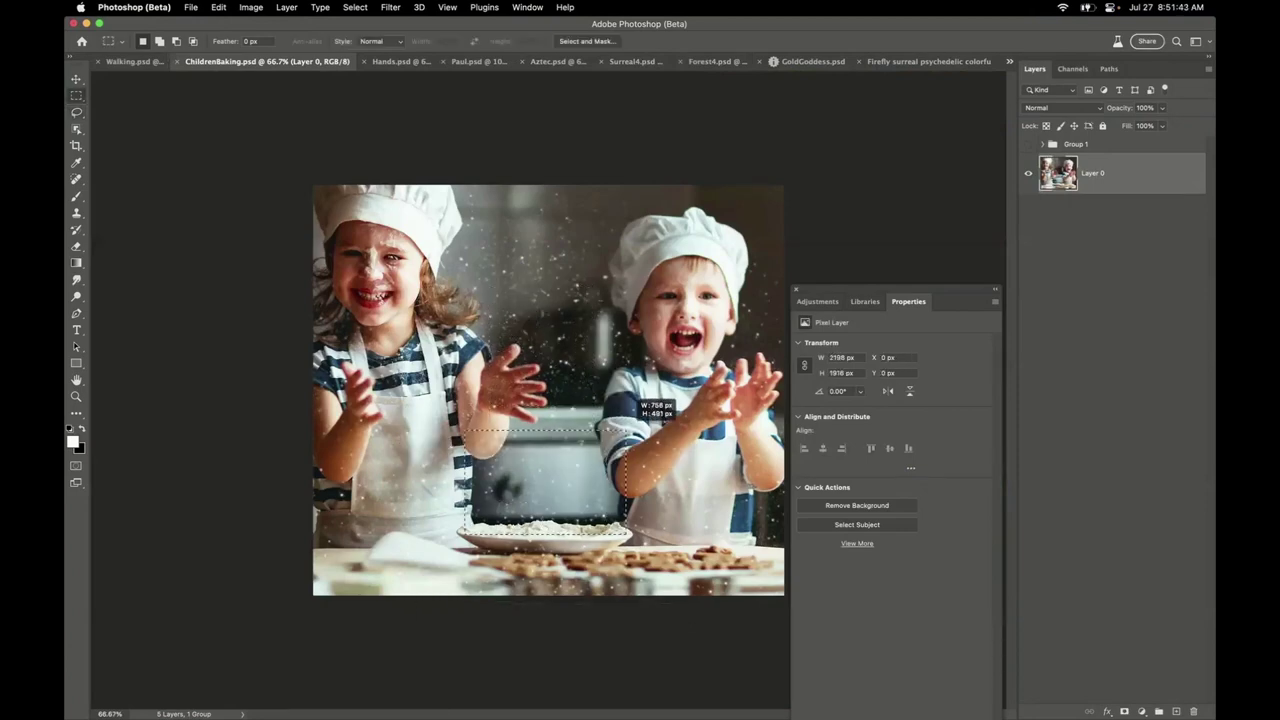
drag(463, 430, 627, 533)
click(445, 553)
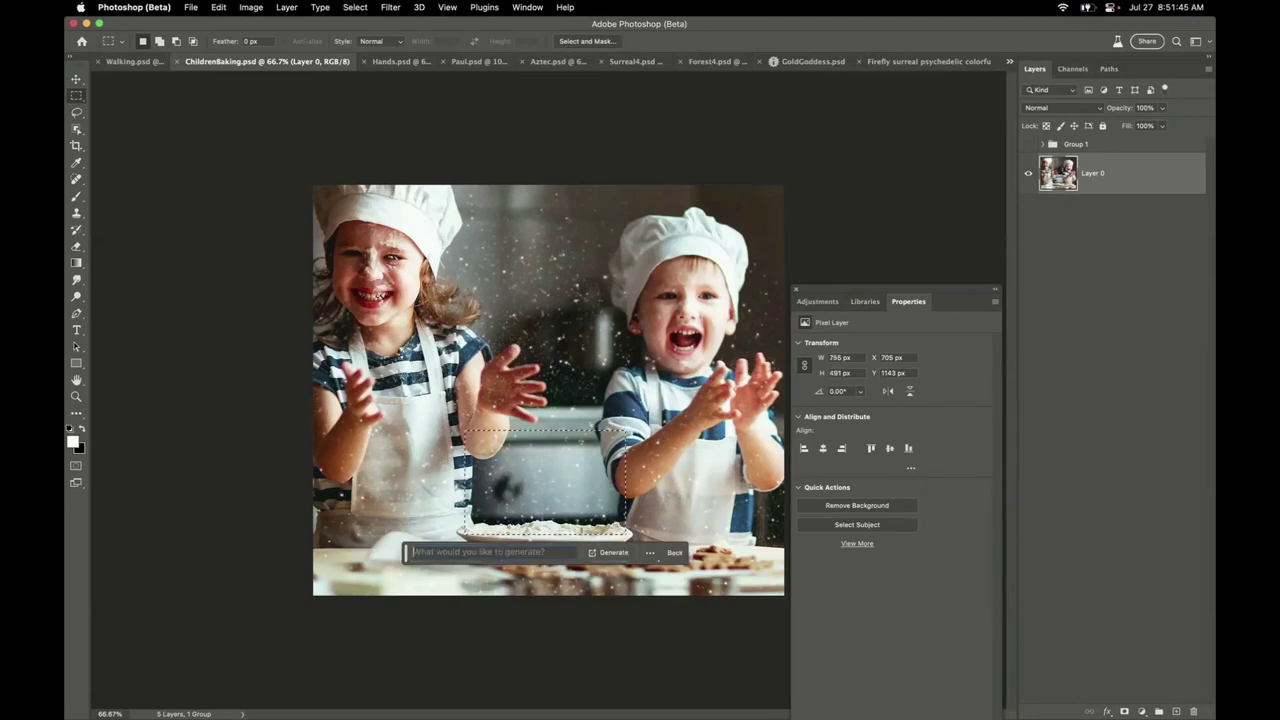
key(Return)
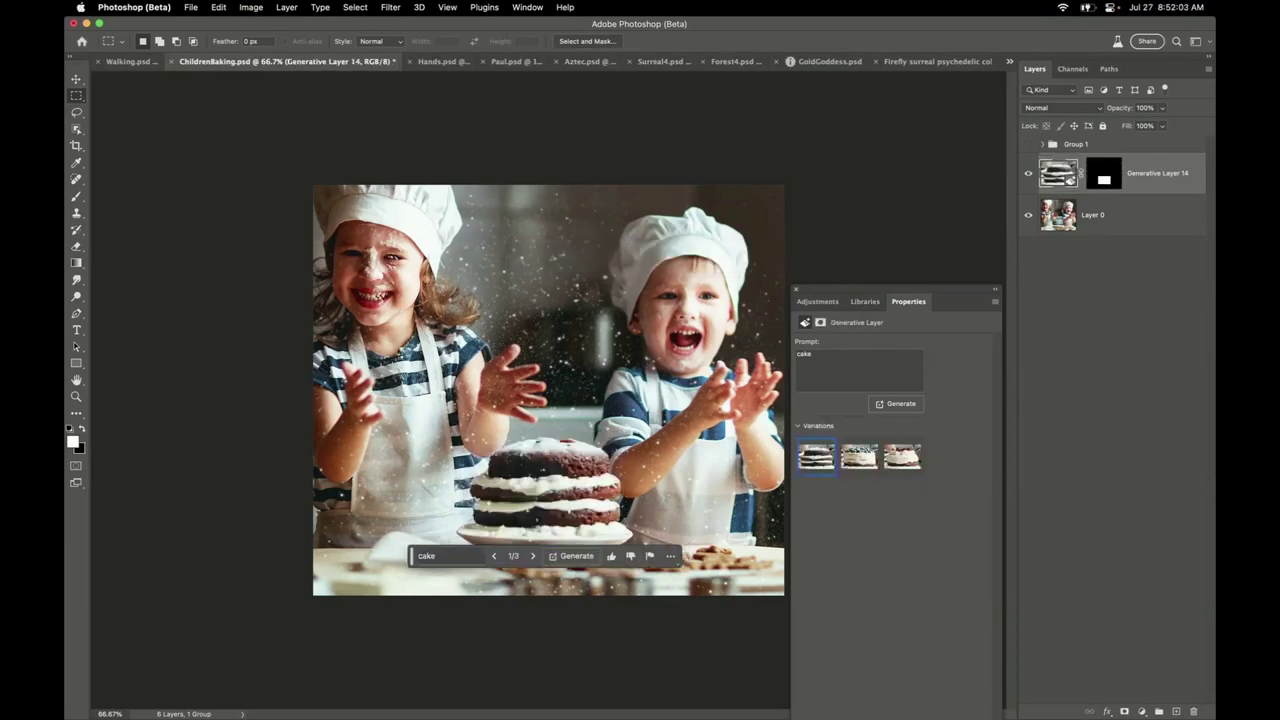
Compare the three cake variations close up and choose the third, topped with raspberries
key(super+equal)
key(super+equal)
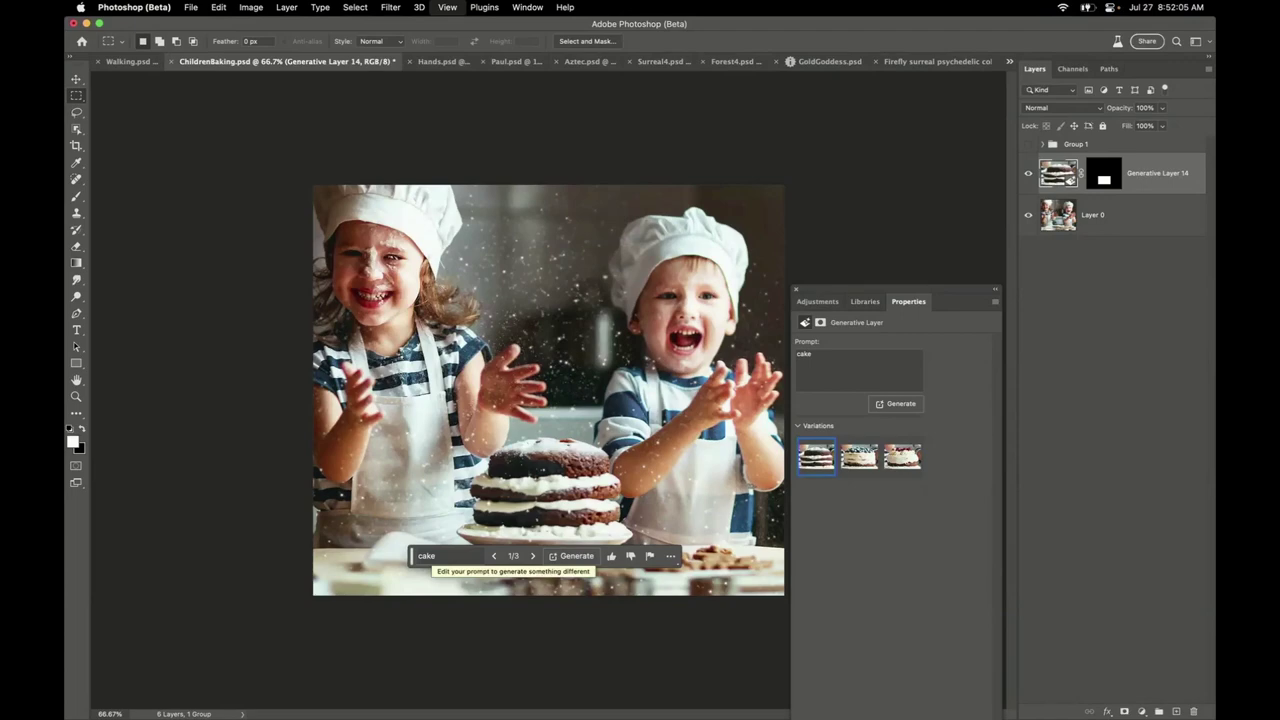
scroll(548, 390, down, 7)
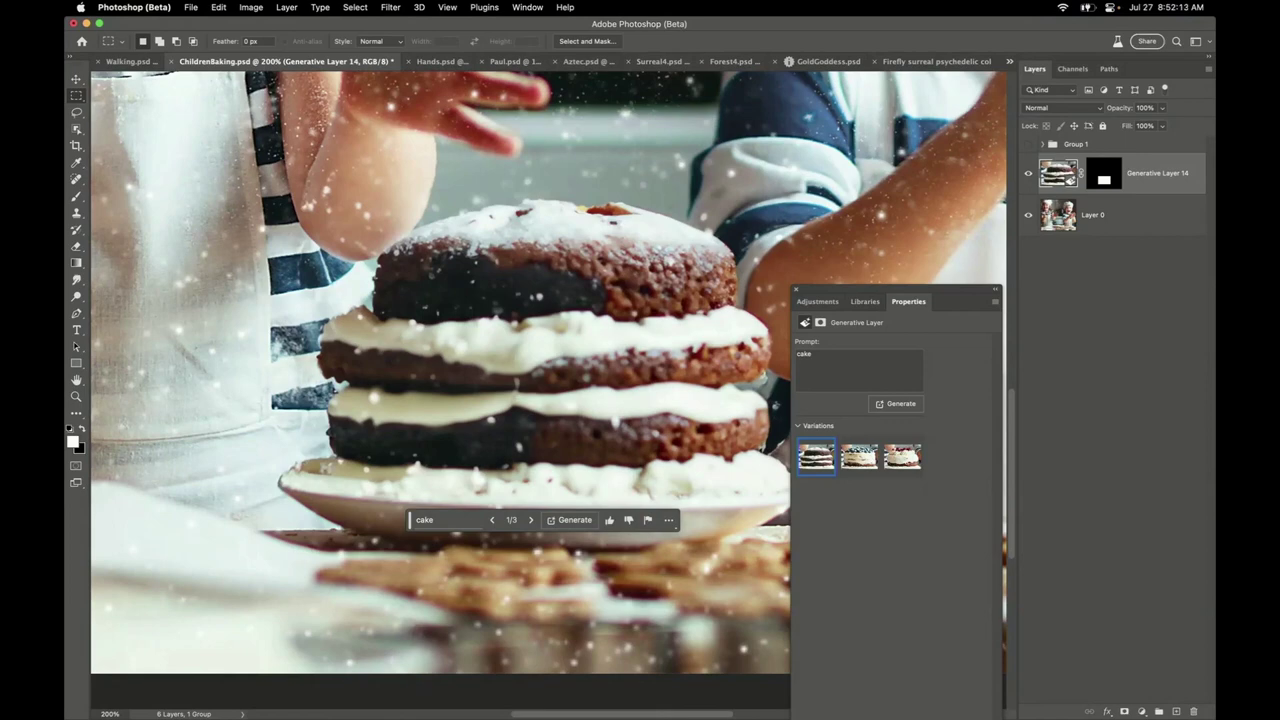
click(531, 520)
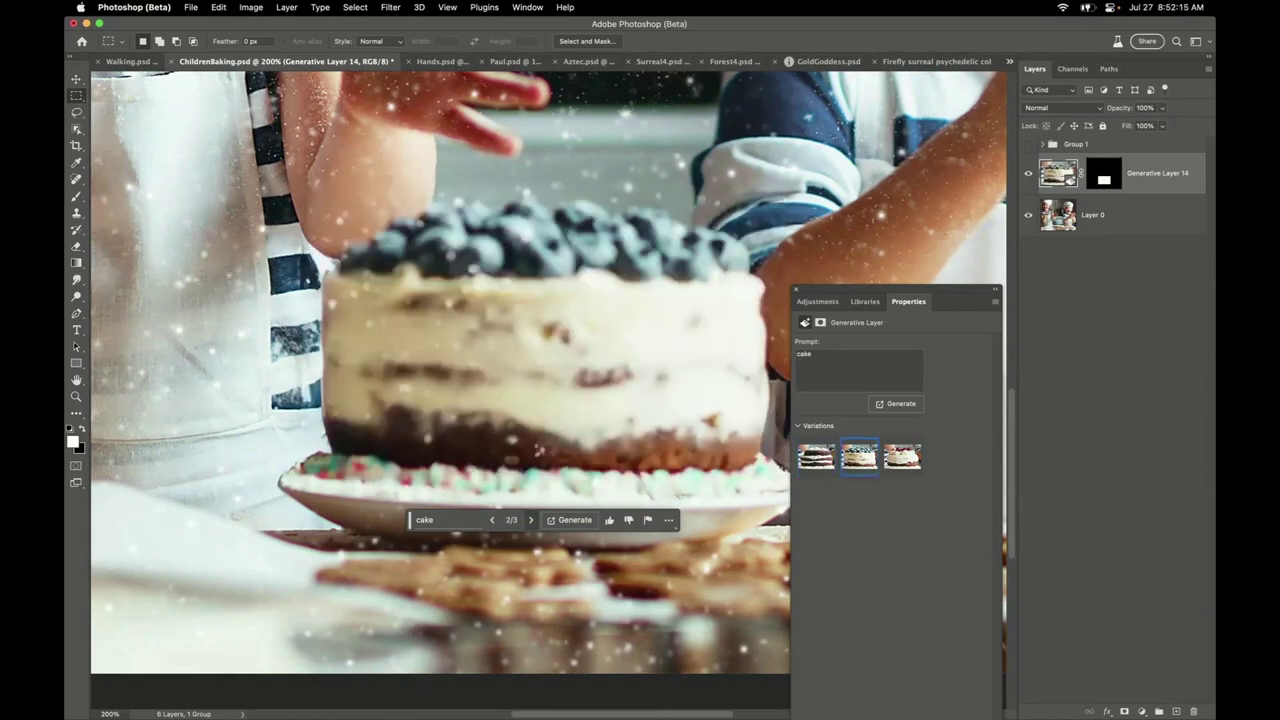
click(531, 520)
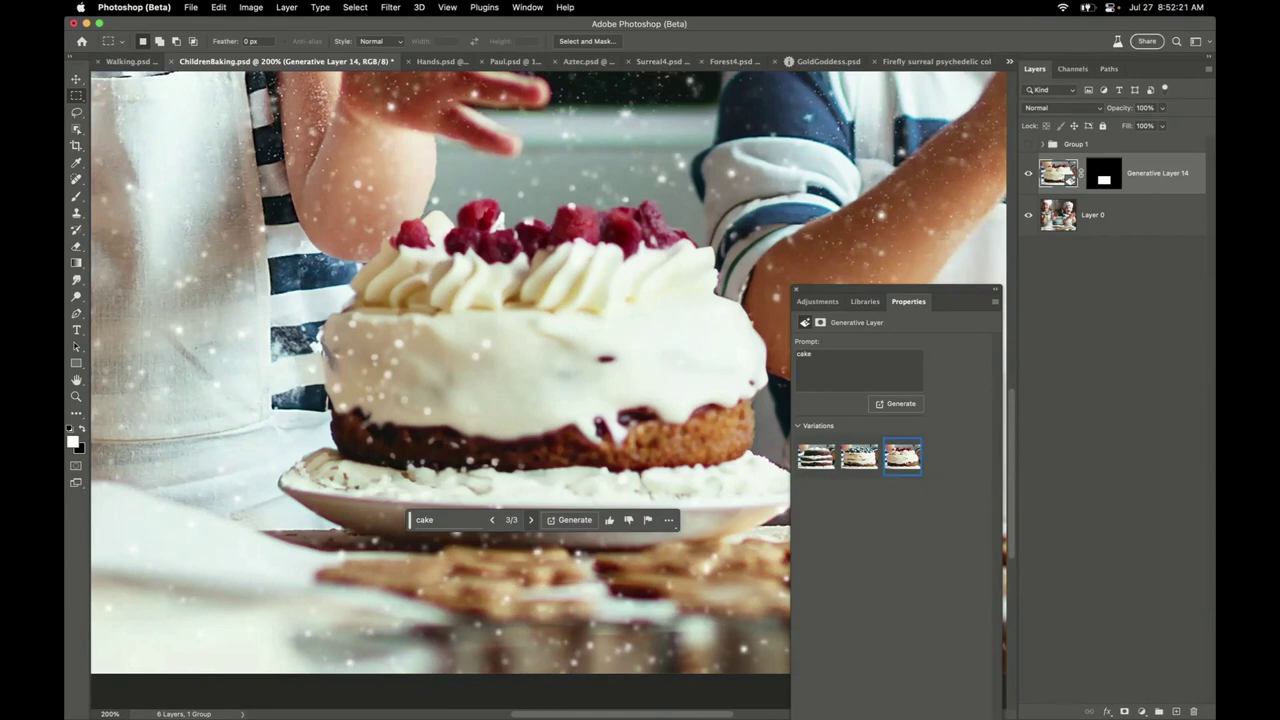
Marquee-select the area around and above the girl's raised hand and apply Generative Fill with the prompt "spoon"
key(super+0)
drag(457, 238, 602, 449)
drag(498, 307, 478, 305)
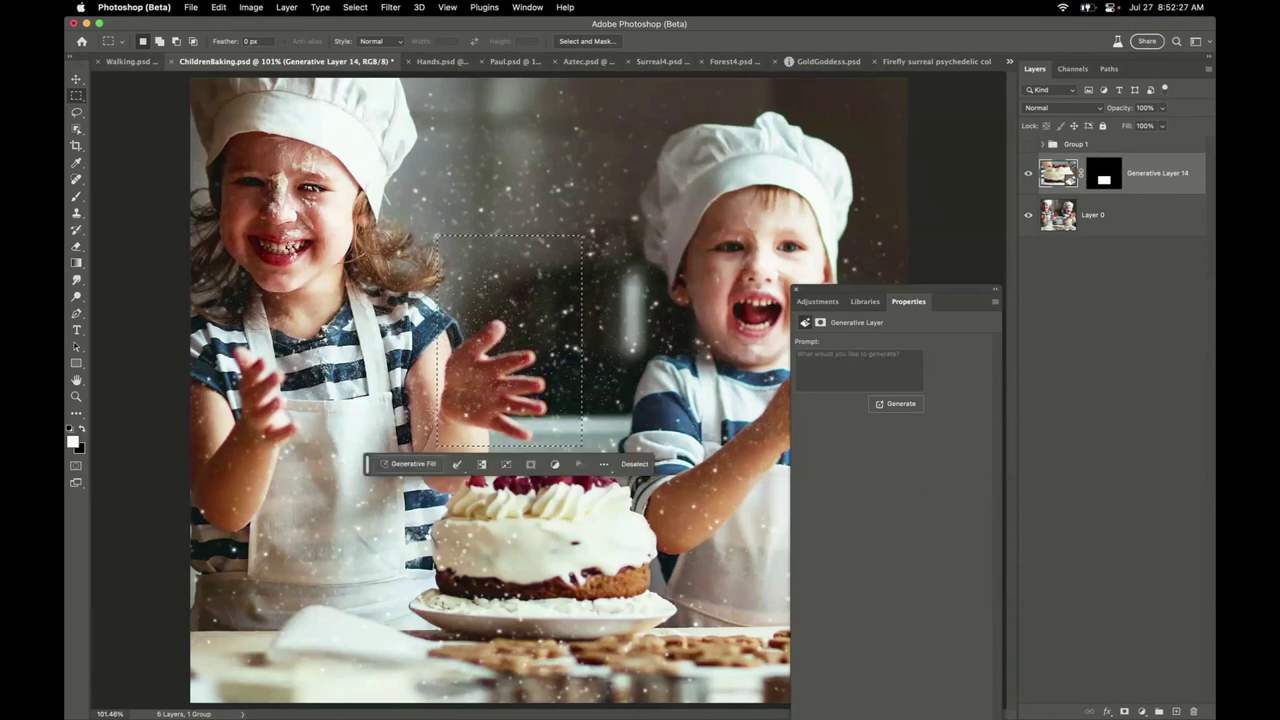
drag(430, 192, 605, 450)
text(spoon)
key(Return)
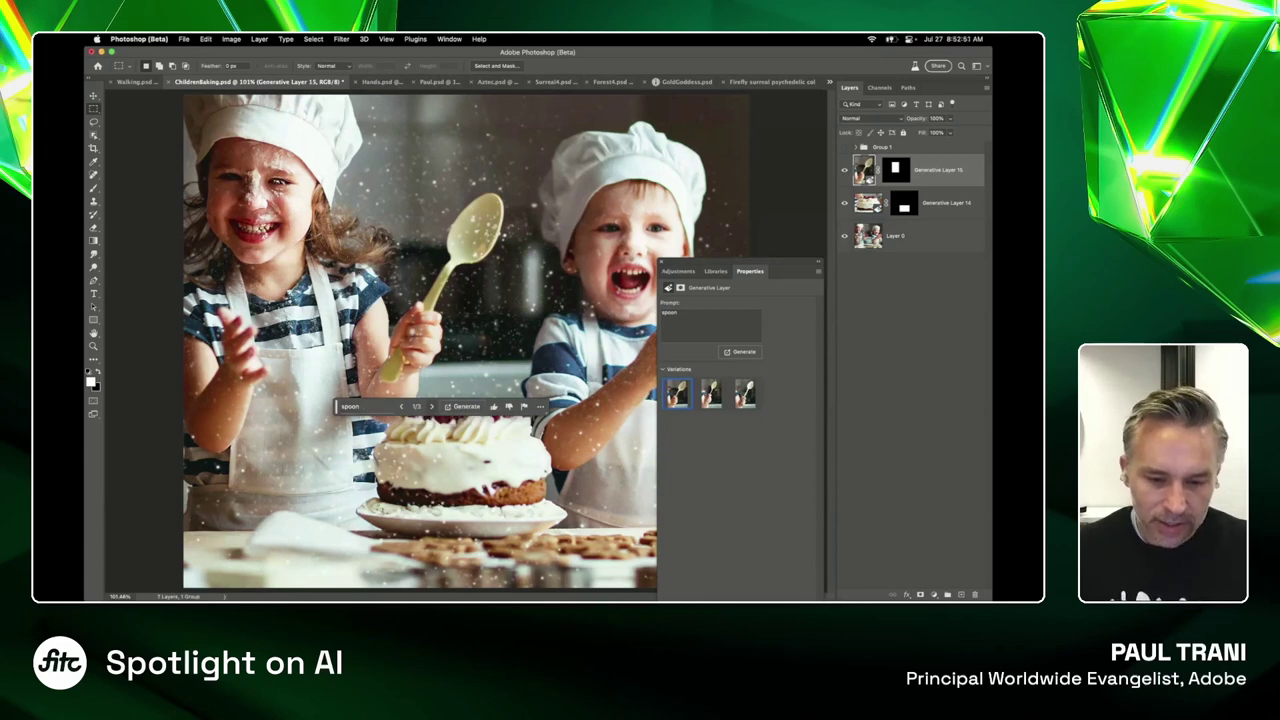
Compare the three spoon variations and choose the second
click(432, 407)
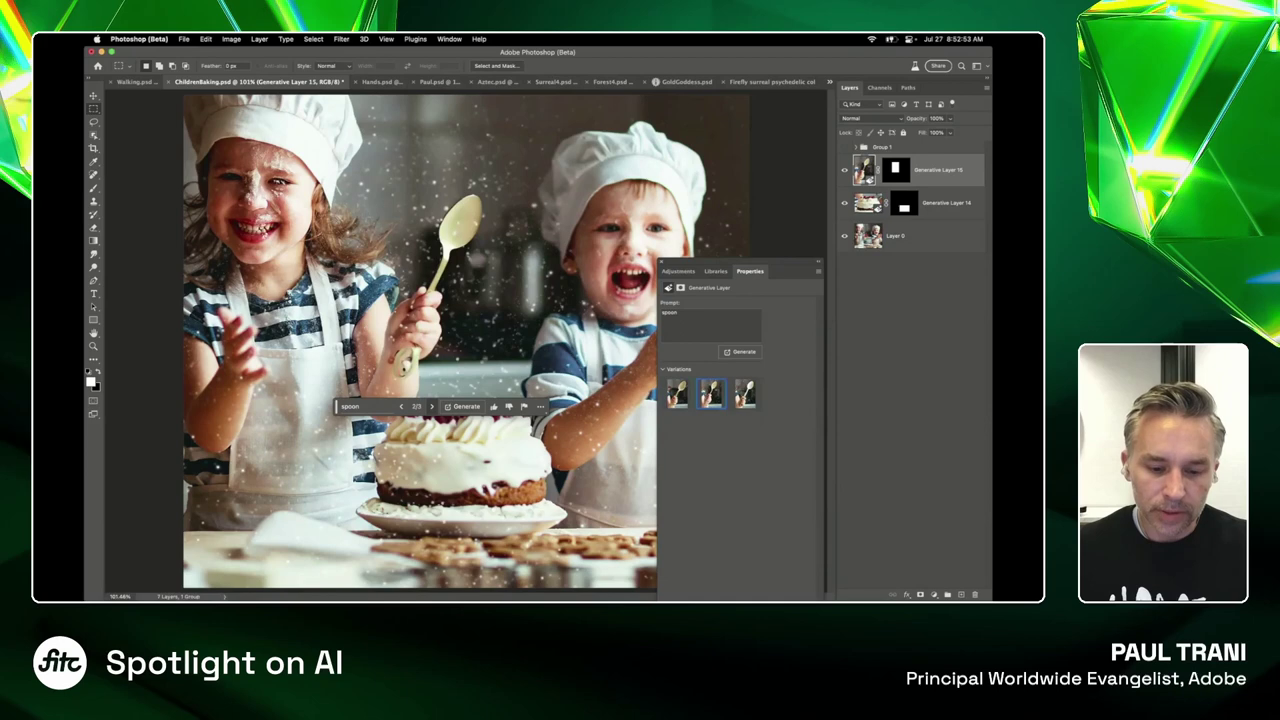
click(745, 393)
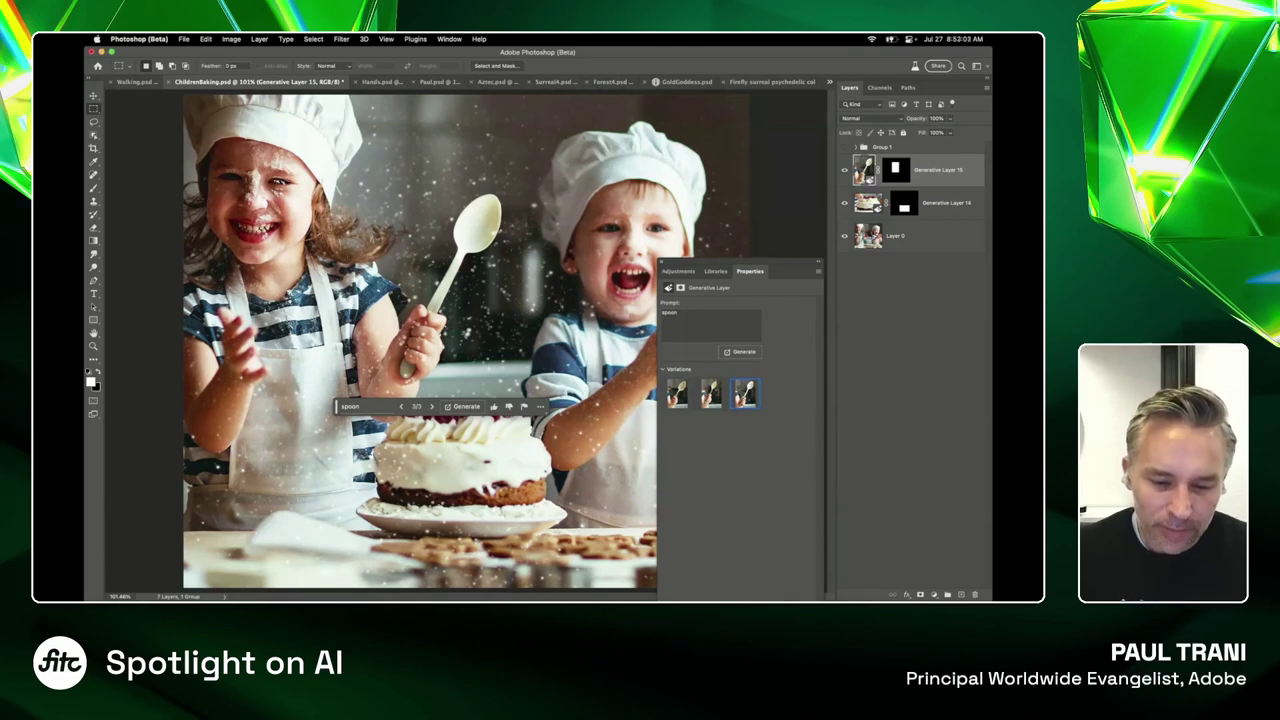
click(432, 407)
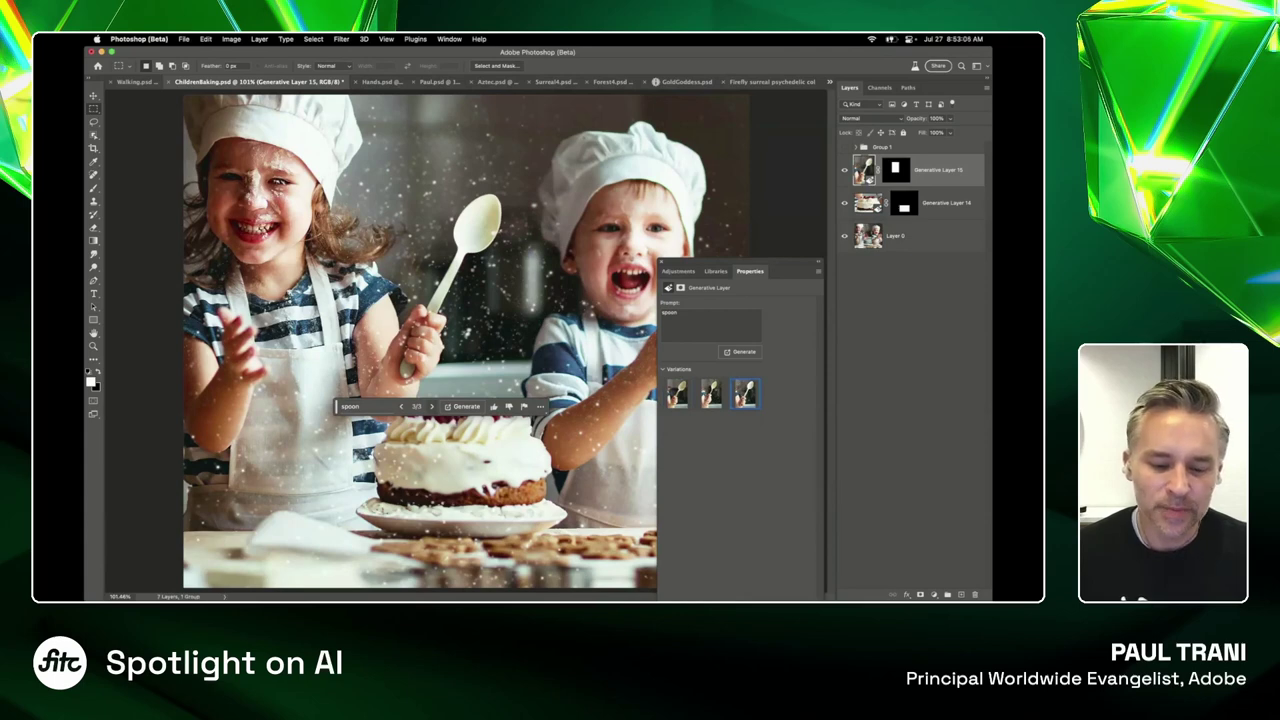
click(432, 407)
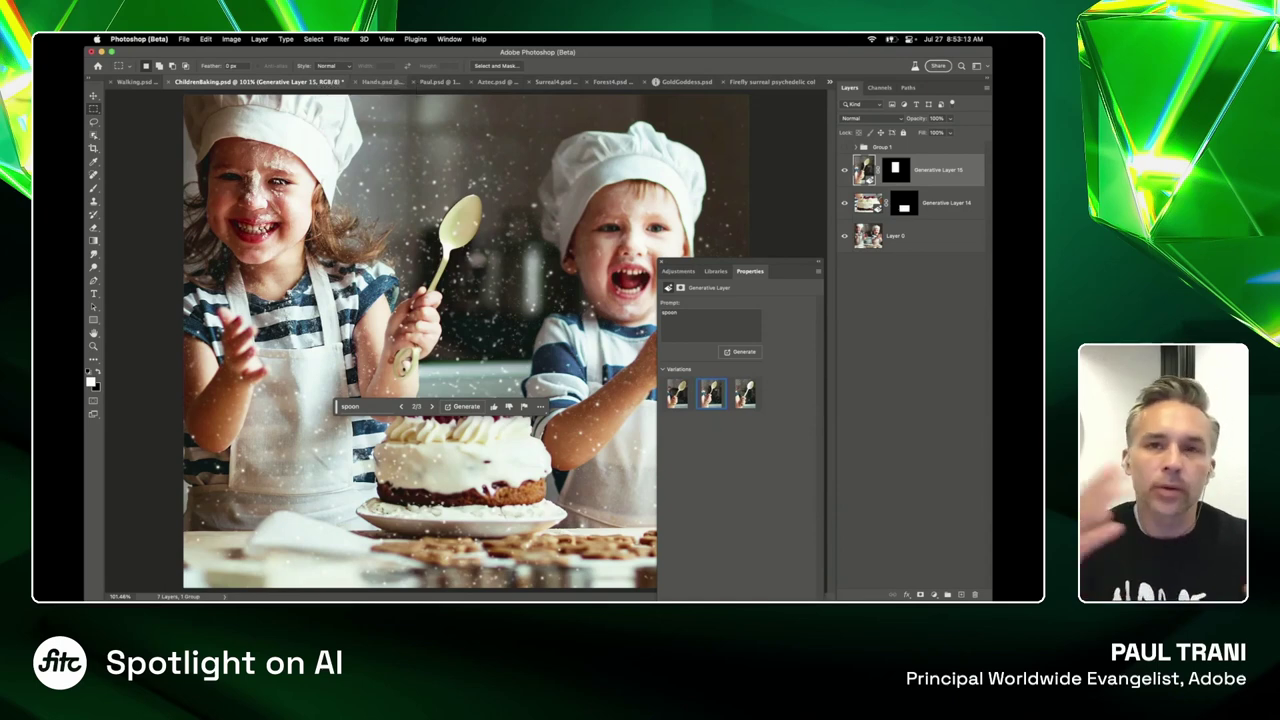
Switch to Hands.psd, marquee-select the area over the open palm, and apply Generative Fill with the prompt "apple"
click(383, 81)
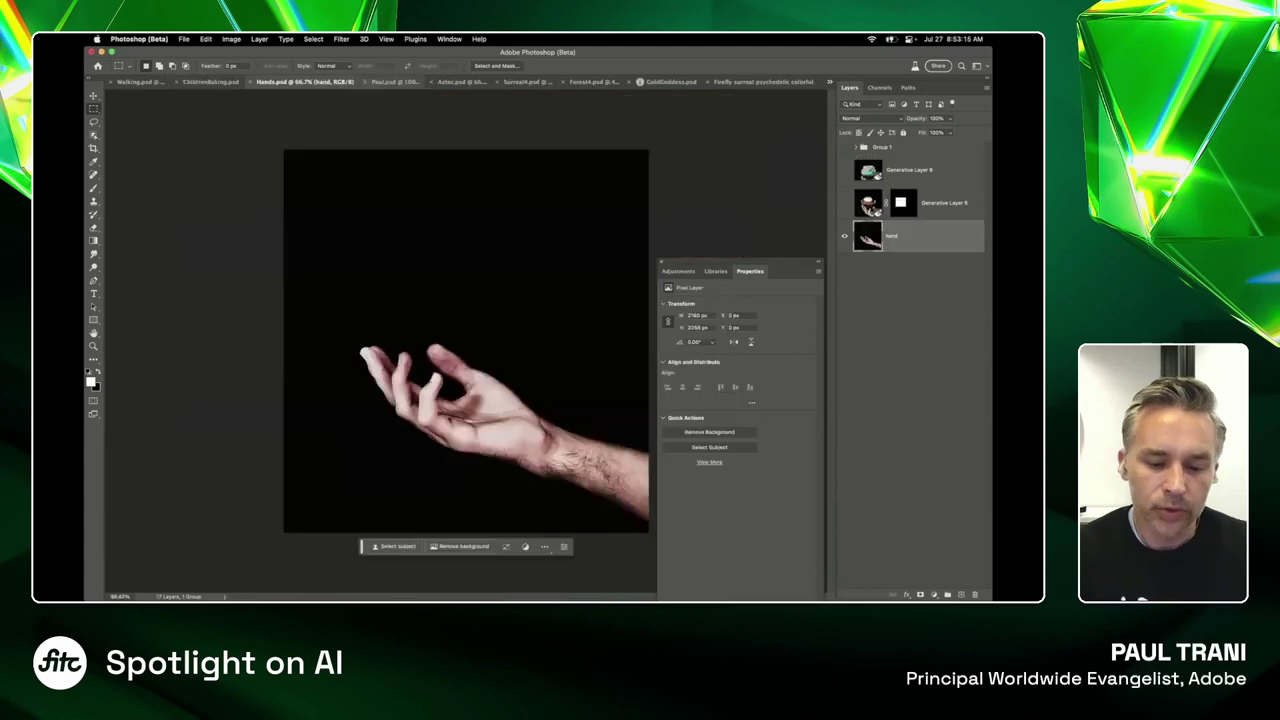
drag(343, 220, 535, 407)
click(361, 421)
text(apple)
key(Return)
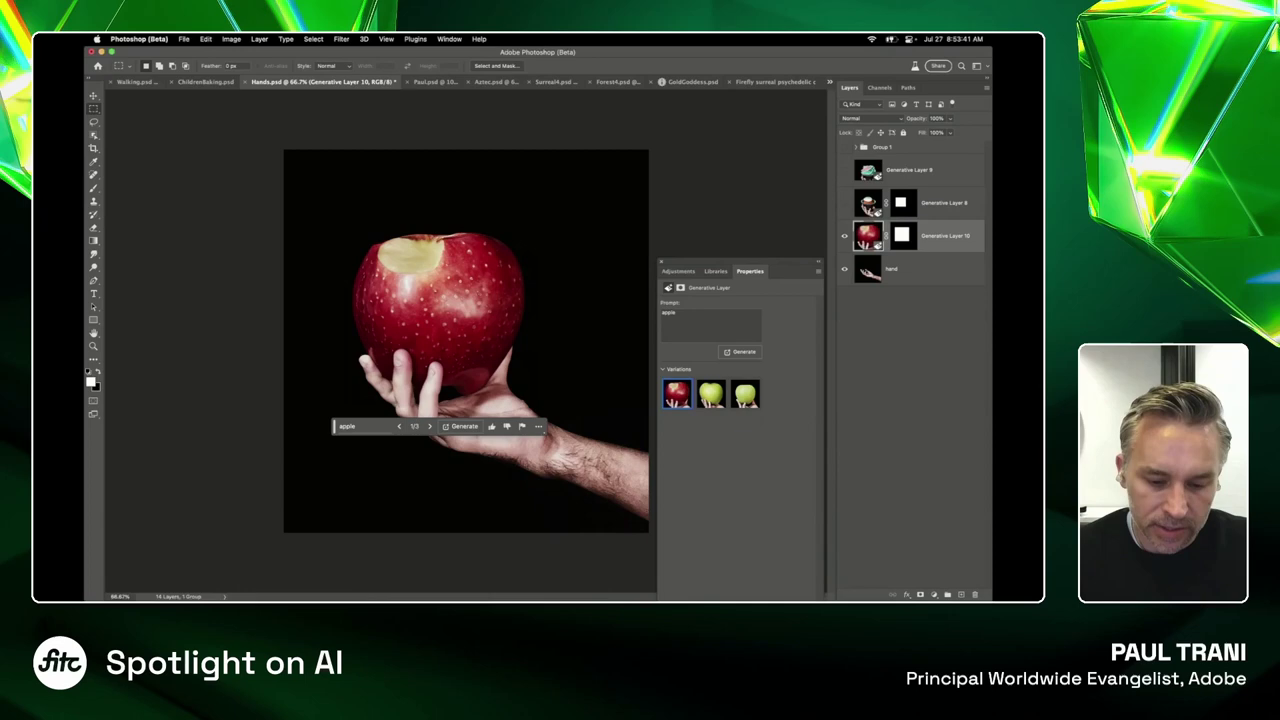
Compare the three apple variations close up, choose the red one, and load its generative layer as a selection
click(429, 426)
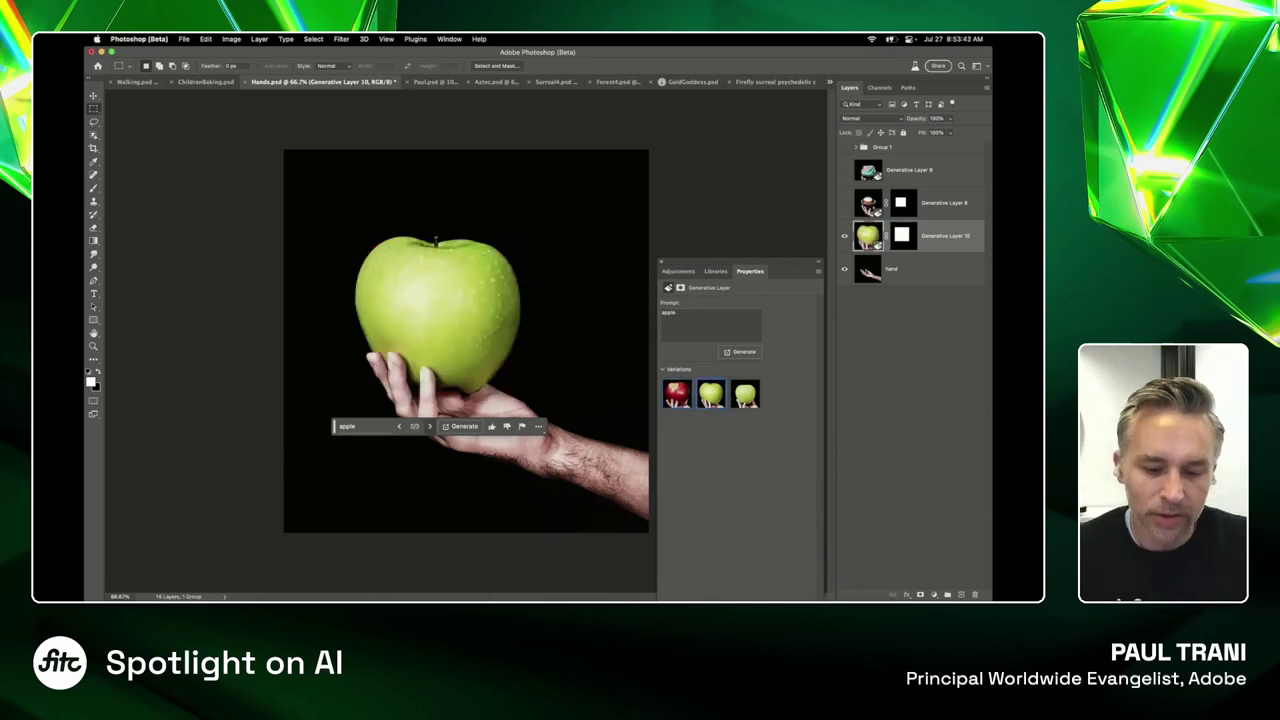
click(430, 426)
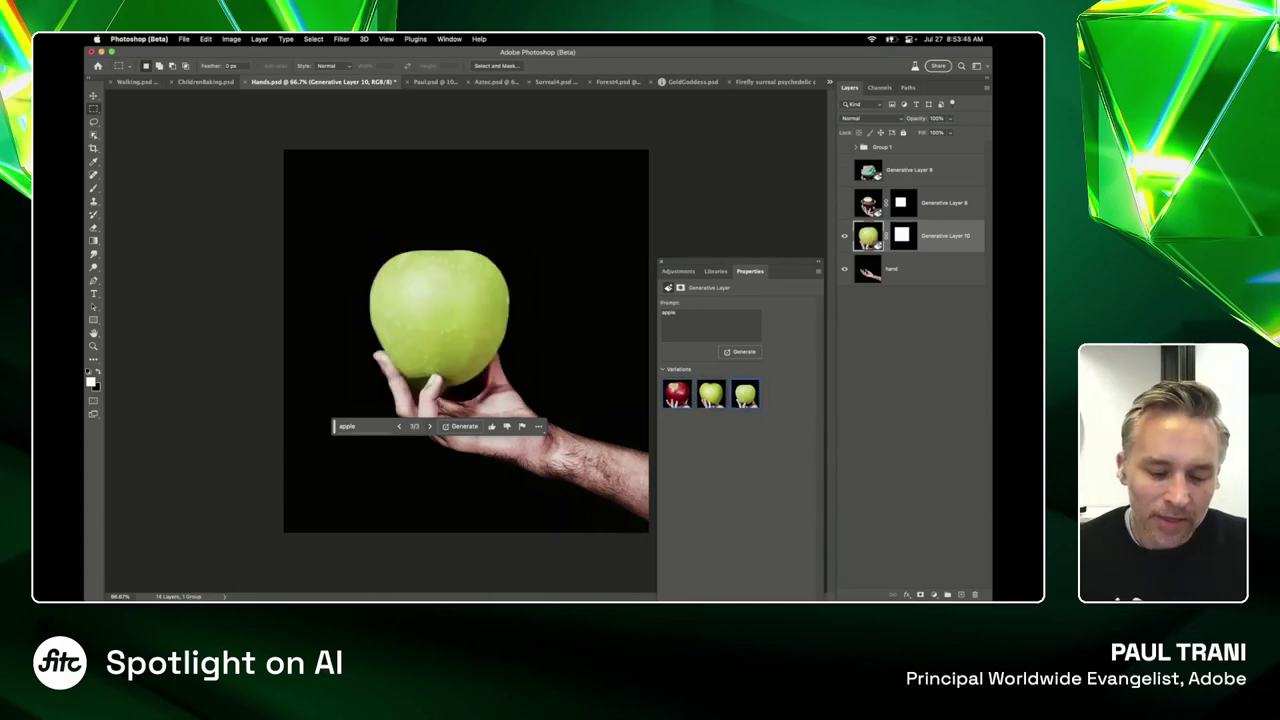
key(super+plus)
key(super+plus)
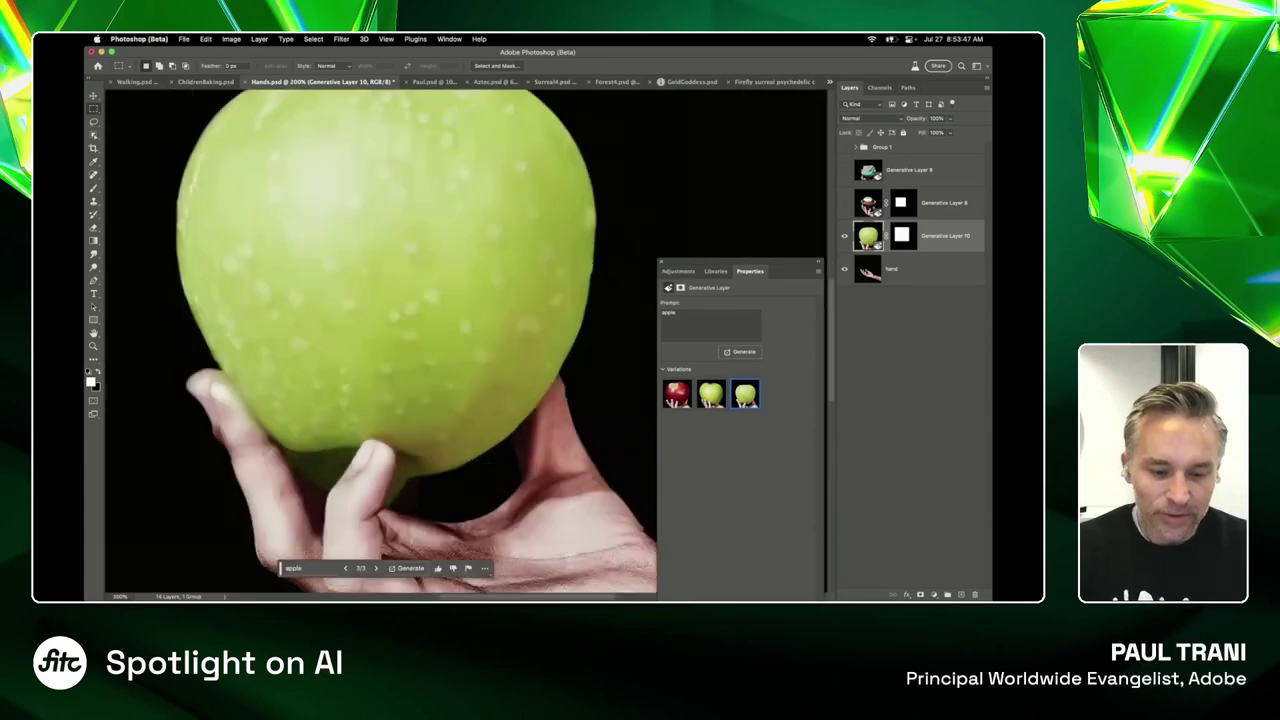
key(super+minus)
click(416, 461)
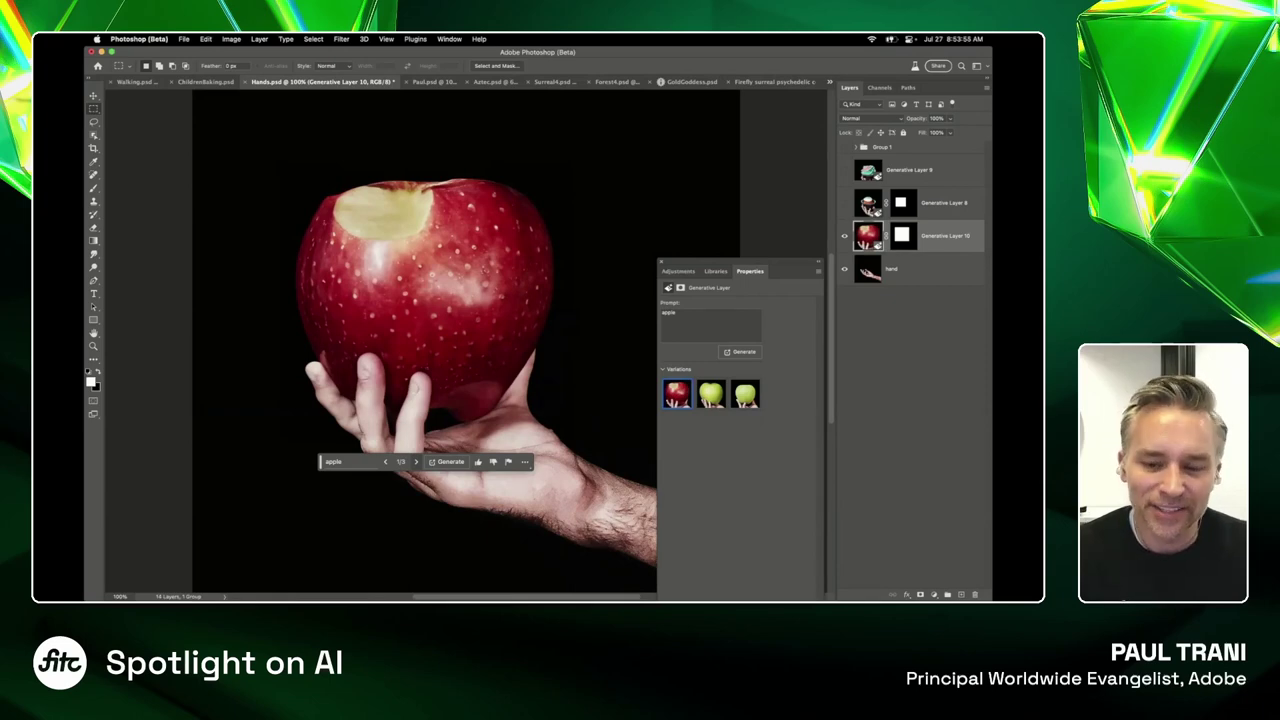
super+click(868, 235)
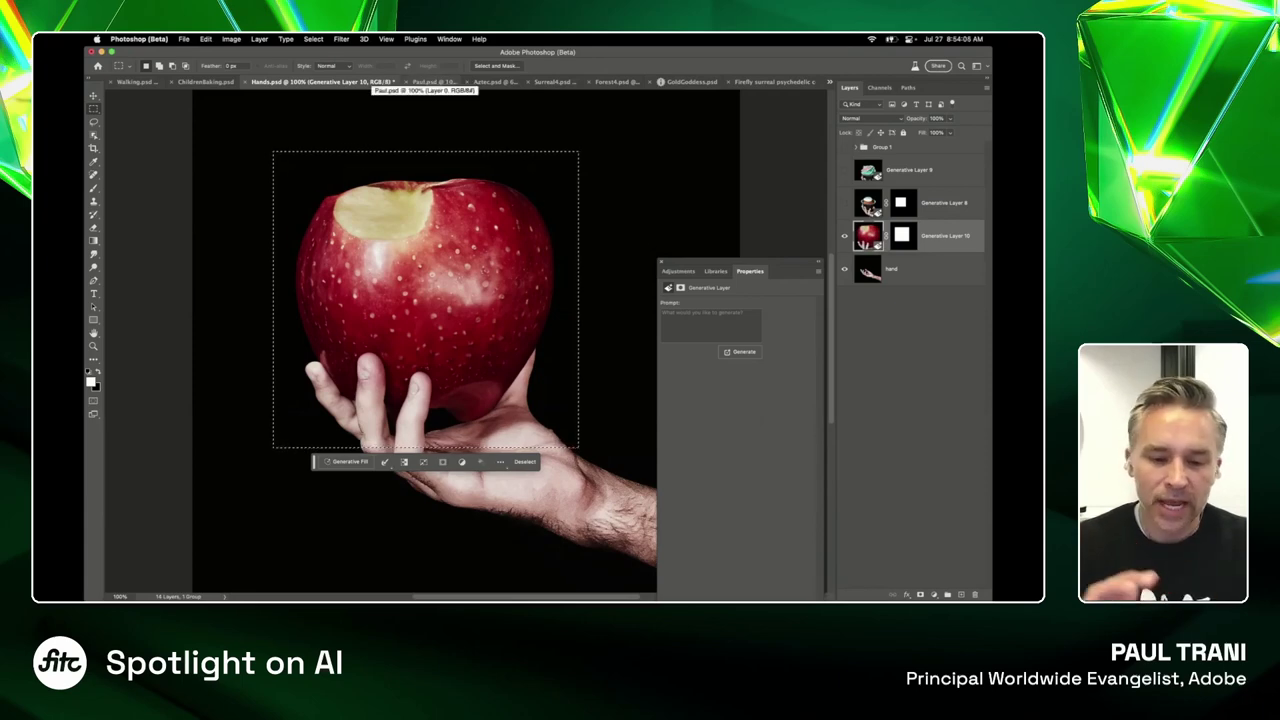
Switch to the portrait of the man in front of patterned tiles and show the clothing group over him
click(430, 82)
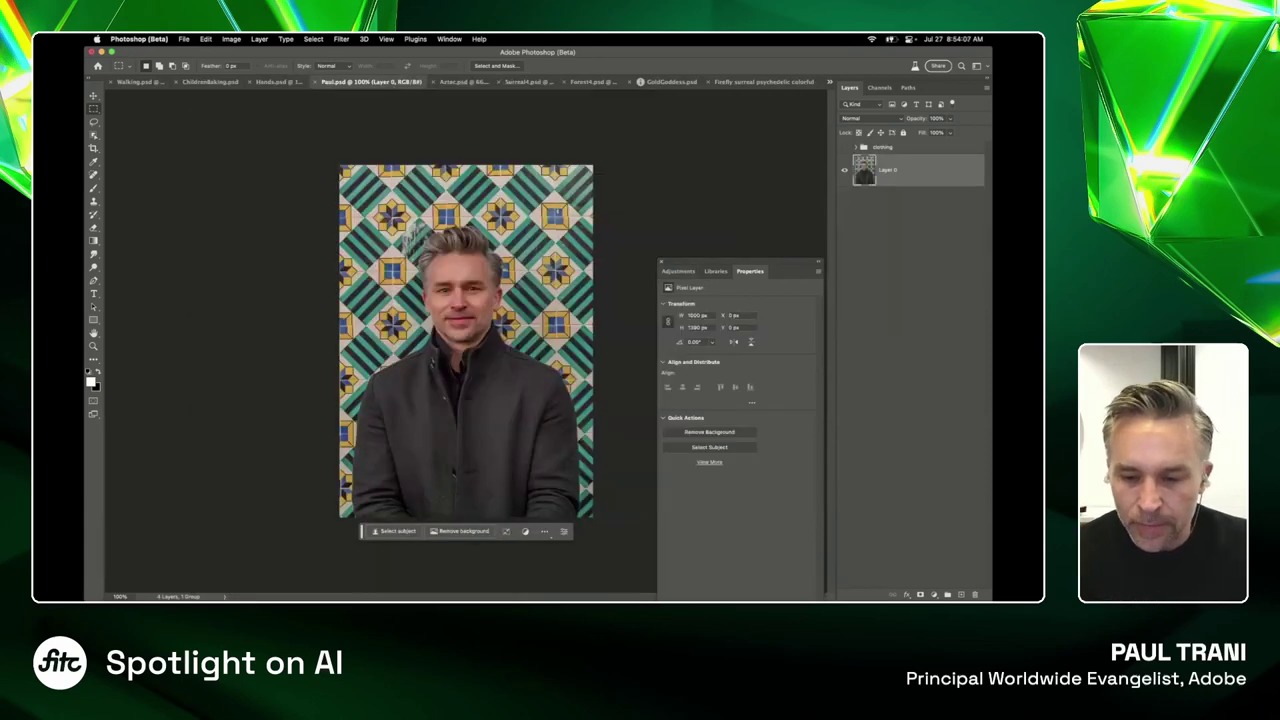
drag(740, 262, 745, 239)
key(super+minus)
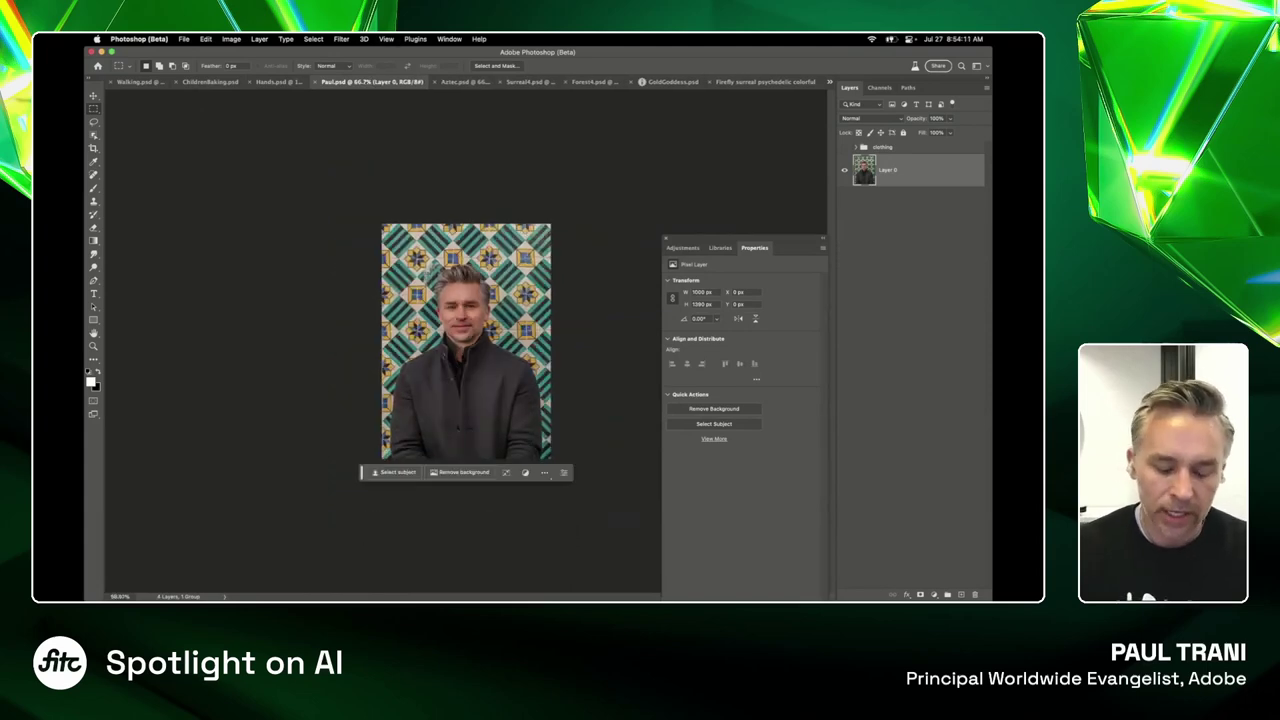
key(super+plus)
key(super+plus)
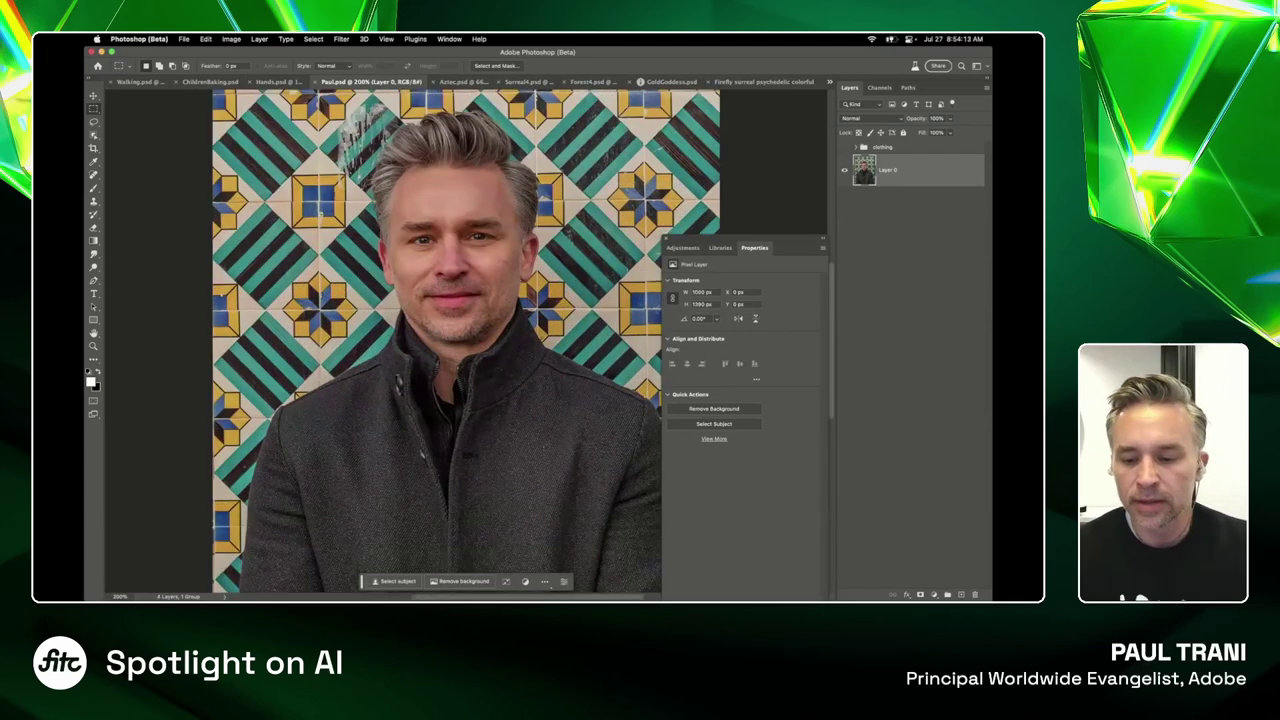
click(844, 147)
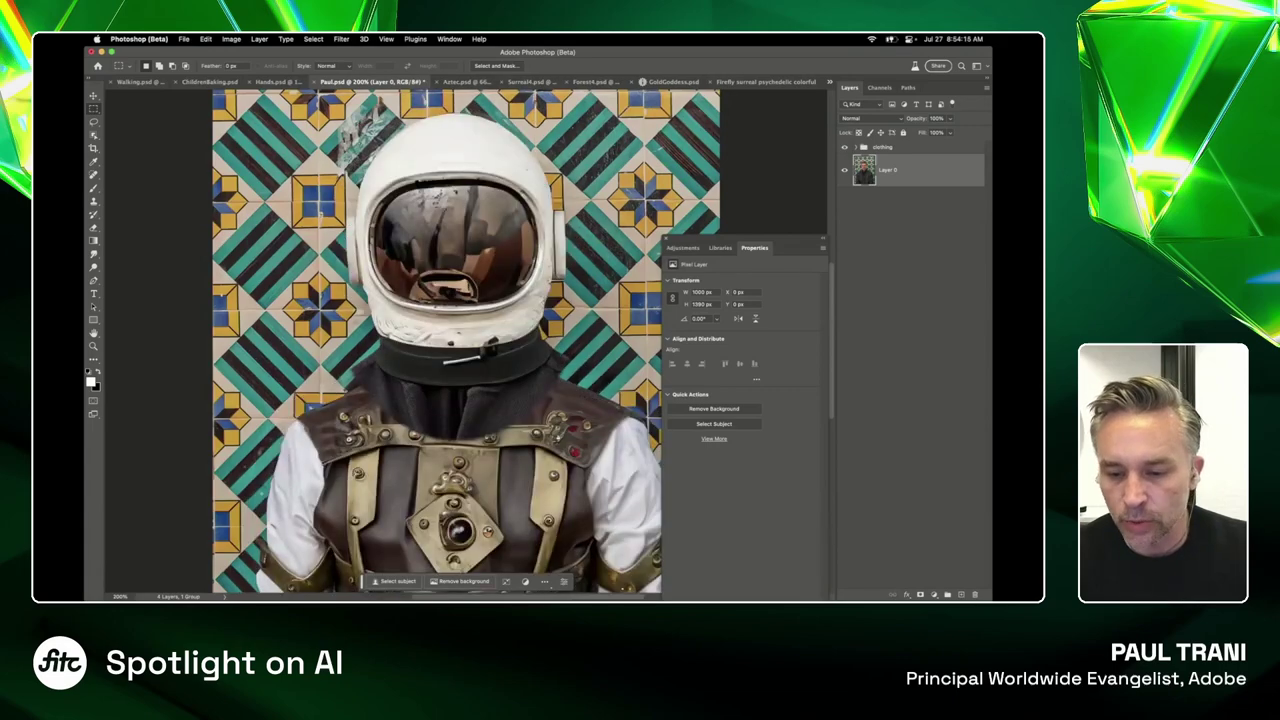
Expand the clothing group, hide its helmet and head layers, and select the steampunk armor layer
click(856, 147)
click(844, 170)
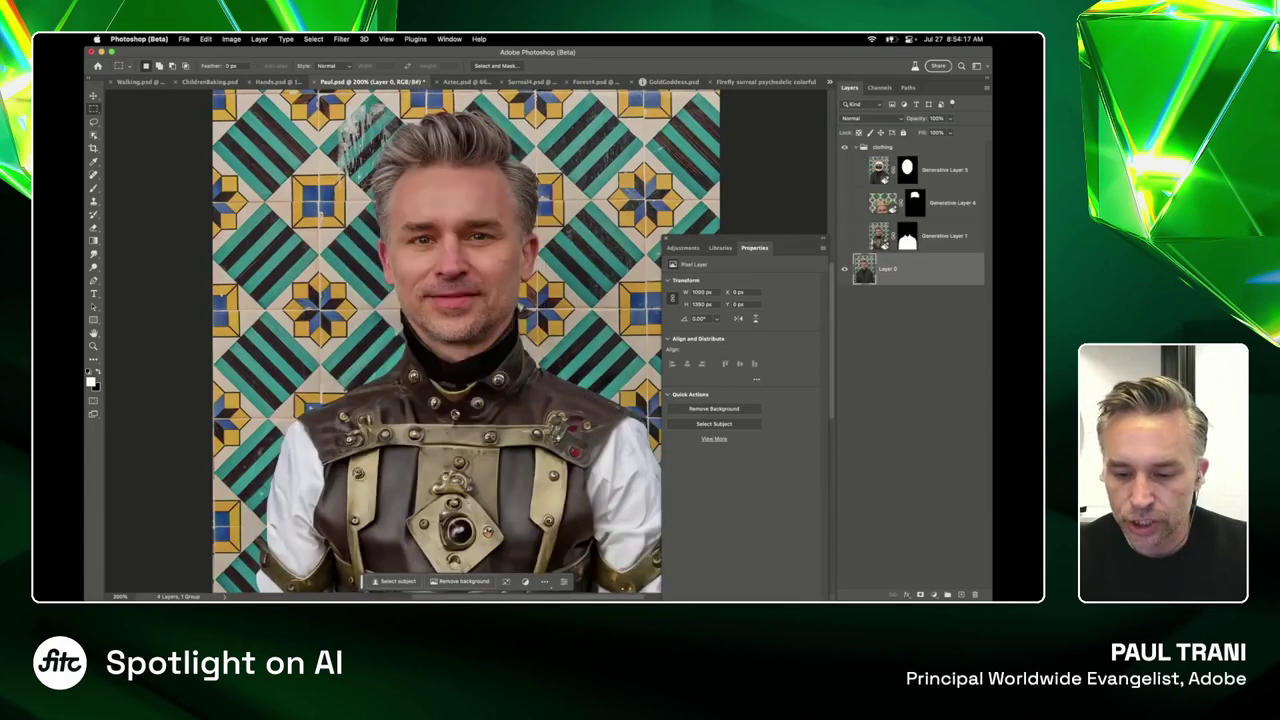
click(844, 236)
click(879, 236)
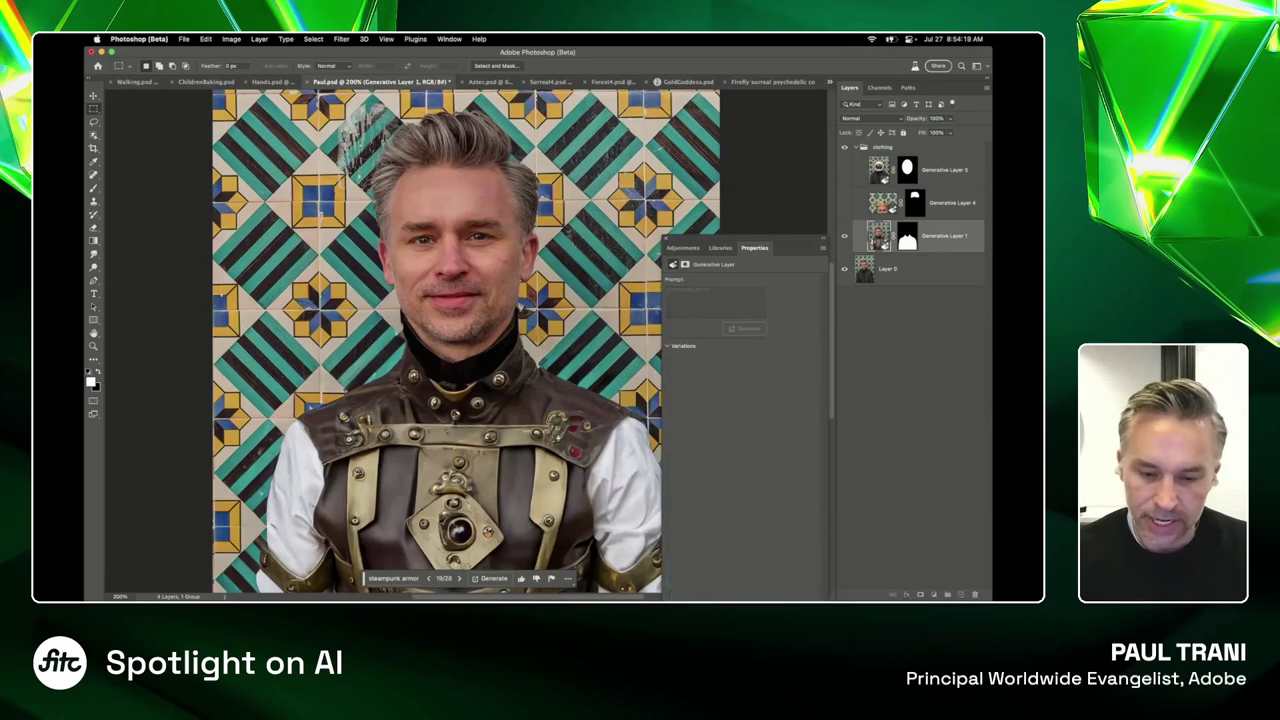
View the armor layer's mask, load it as a selection over Layer 0, and compare the portrait with and without the armor
alt+click(907, 236)
super+click(907, 236)
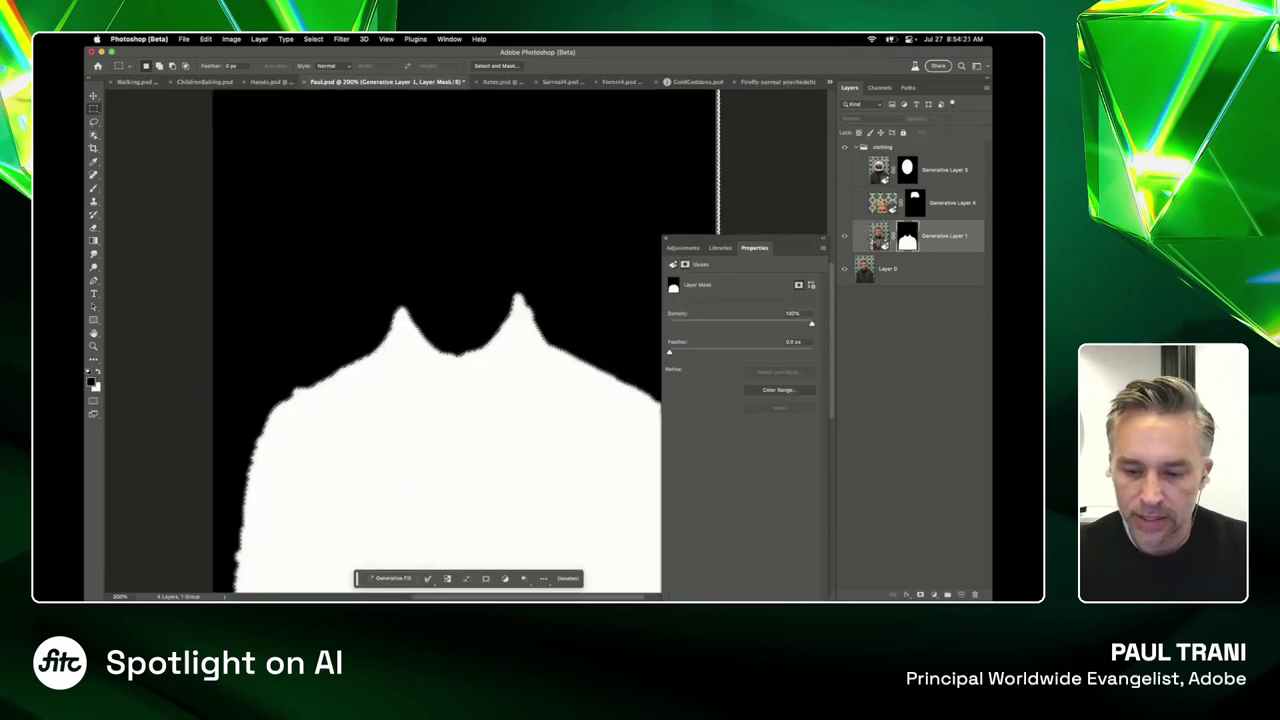
click(888, 269)
scroll(460, 340, down, 1)
scroll(460, 340, down, 3)
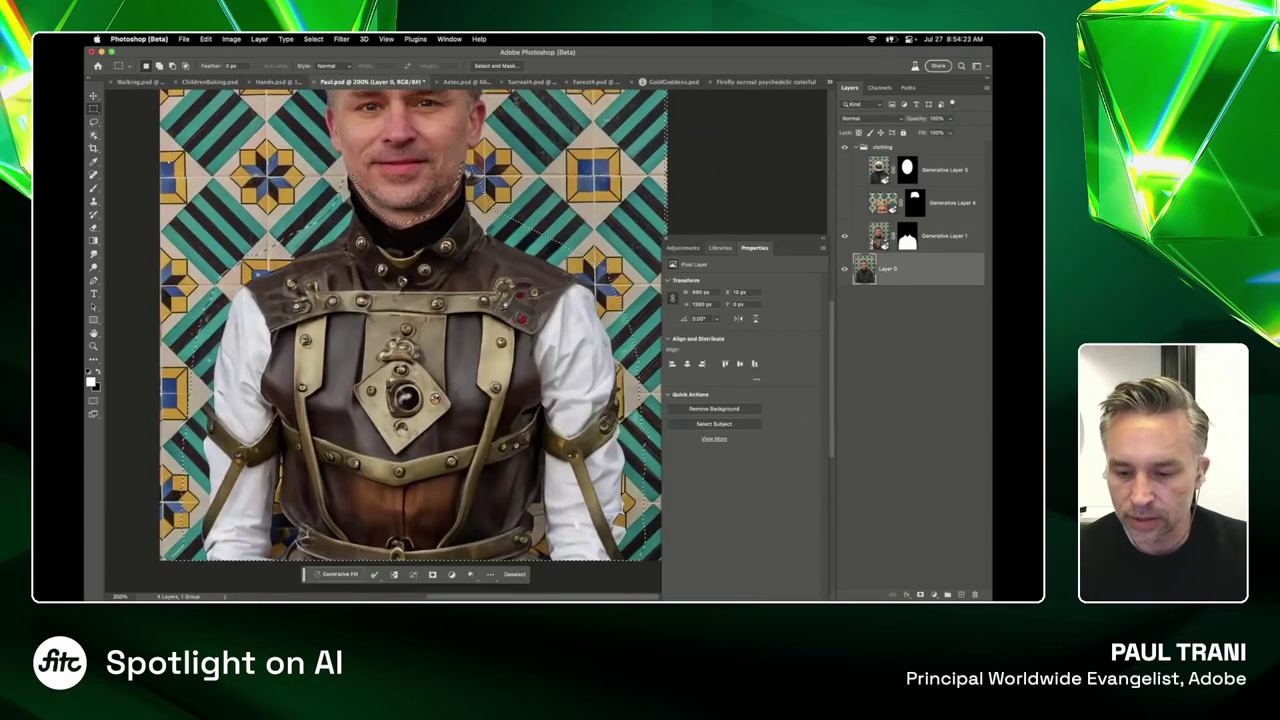
click(844, 236)
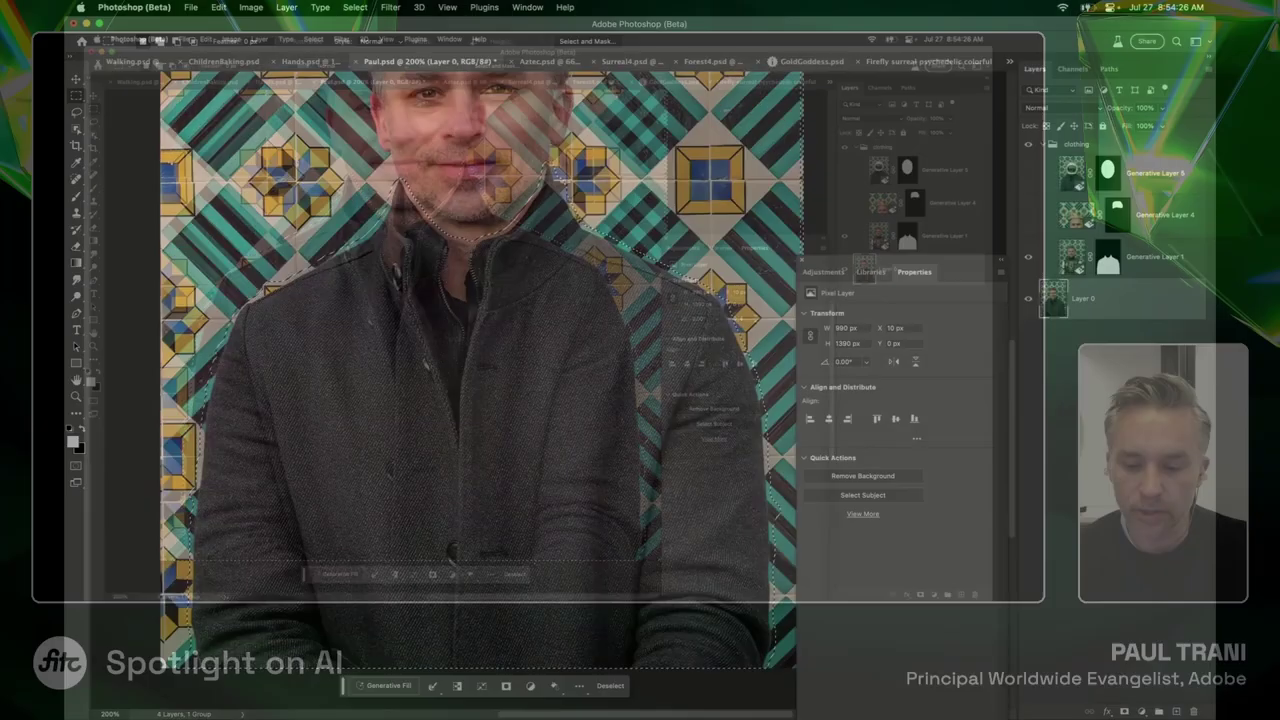
click(844, 236)
Select the armor layer, bring all its clothing variations into view, and preview the last camouflage and the bow-tie suit versions
click(1073, 263)
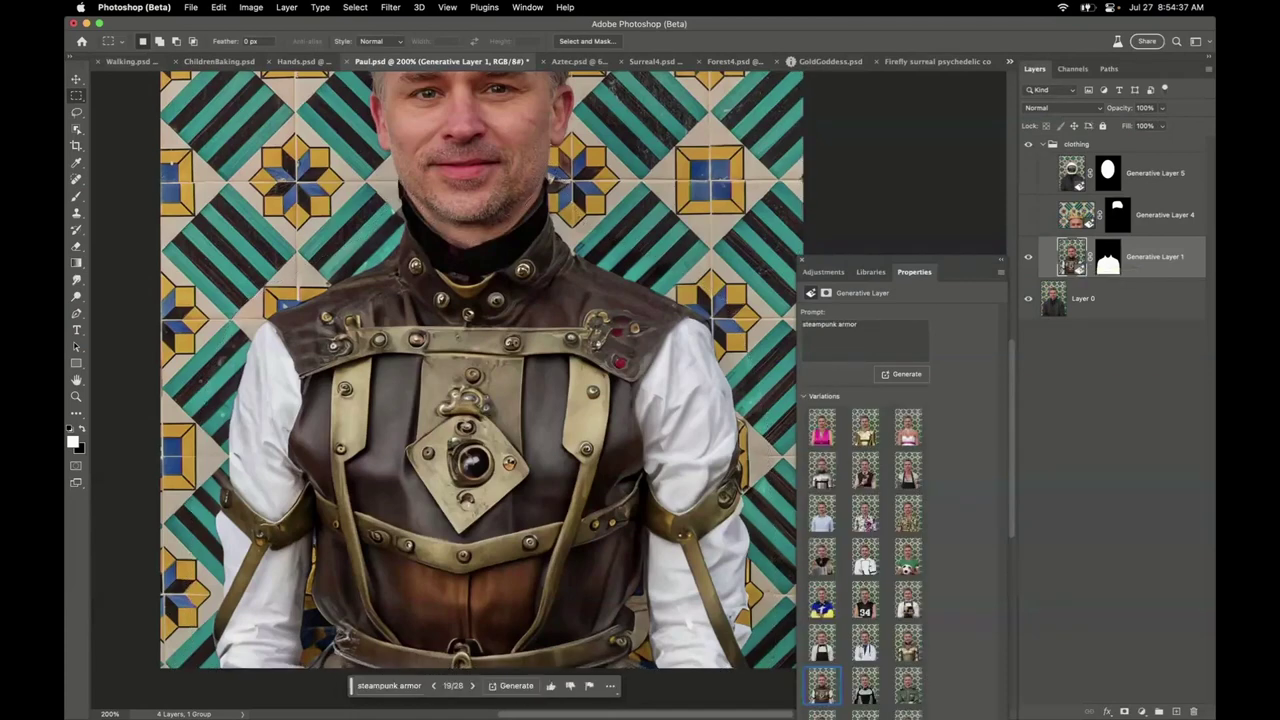
drag(900, 260, 896, 81)
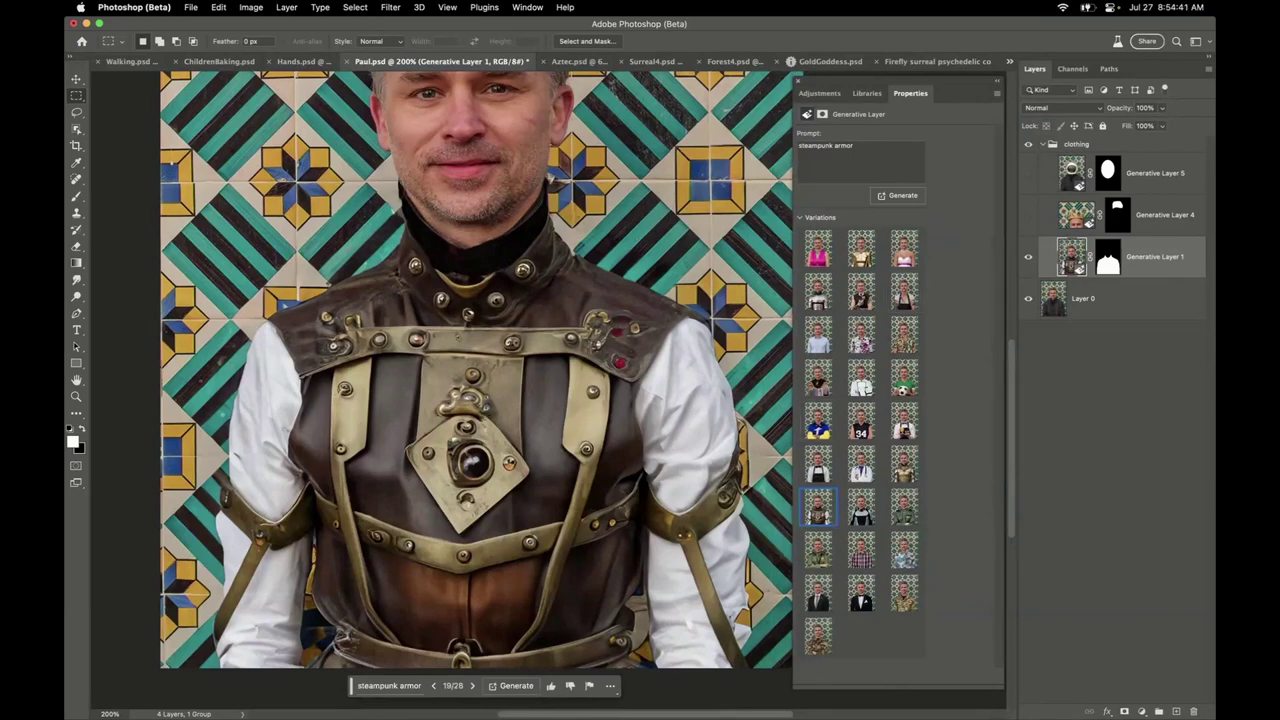
click(818, 636)
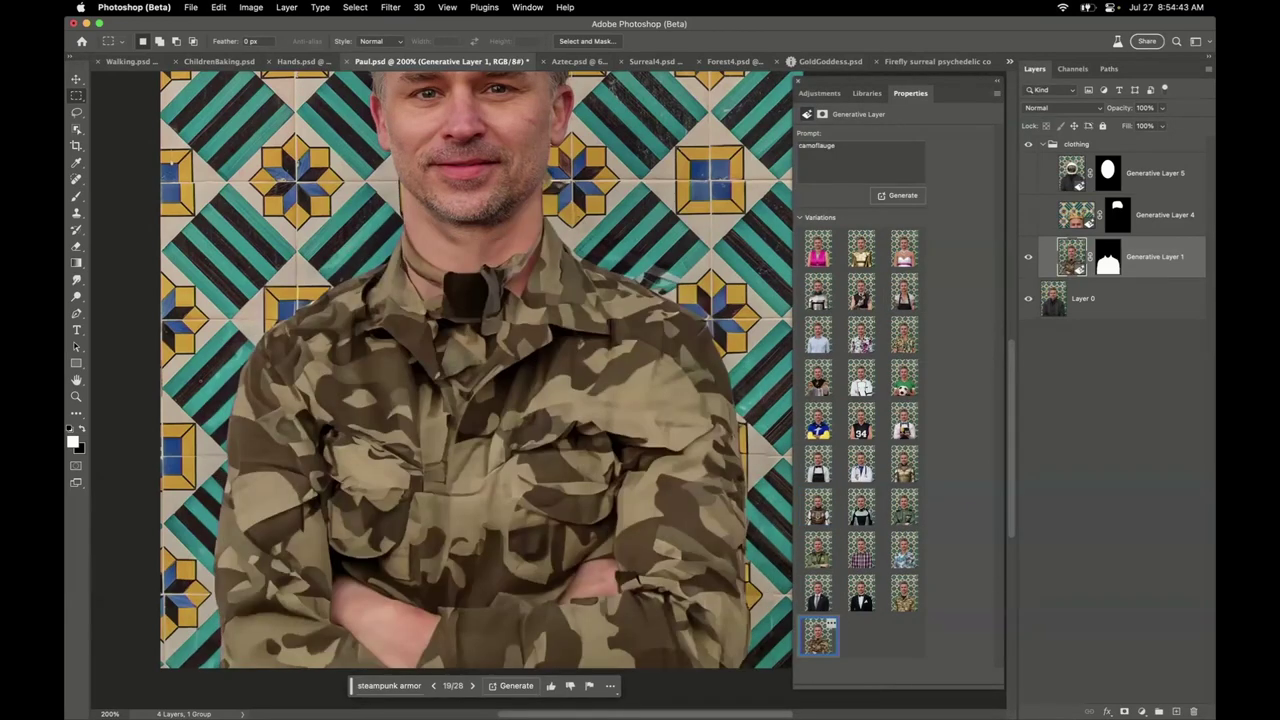
scroll(492, 390, up, 2)
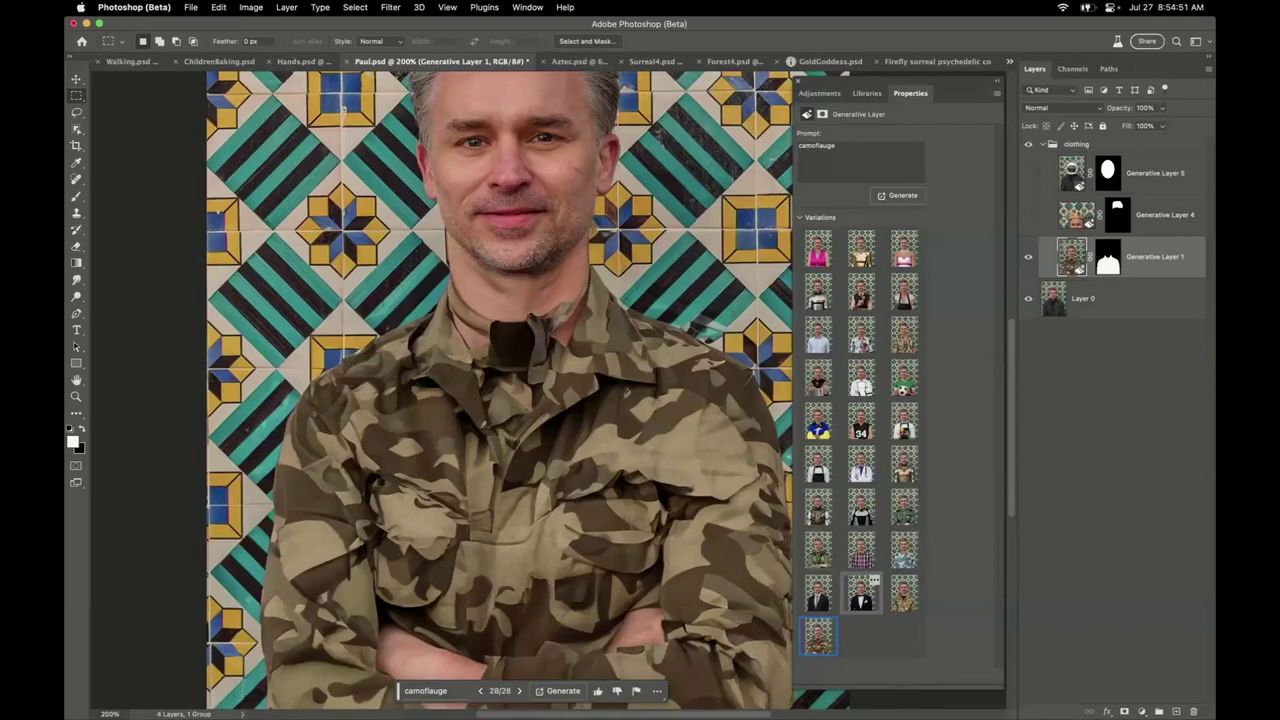
click(861, 592)
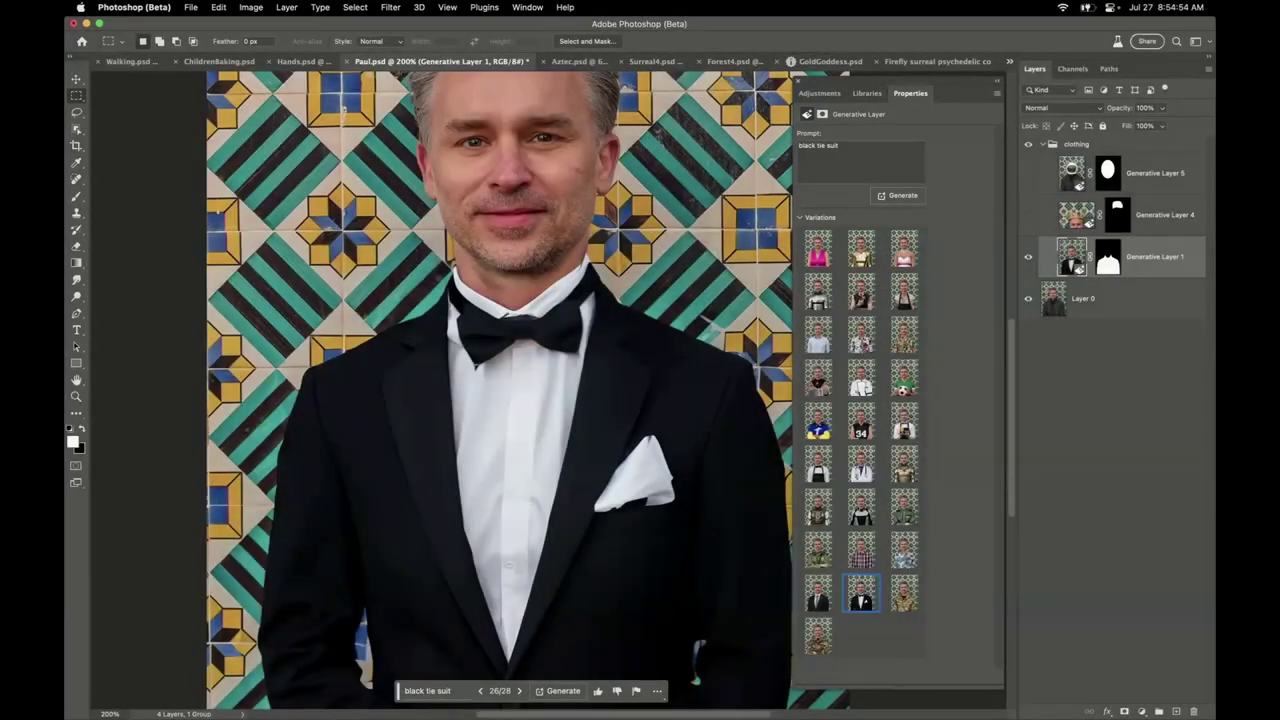
Fit the whole portrait in view and preview the long-tie suit, doctor scrubs with stethoscope, and white chef jacket variations
key(super+1)
key(super+0)
mouse_move(818, 548)
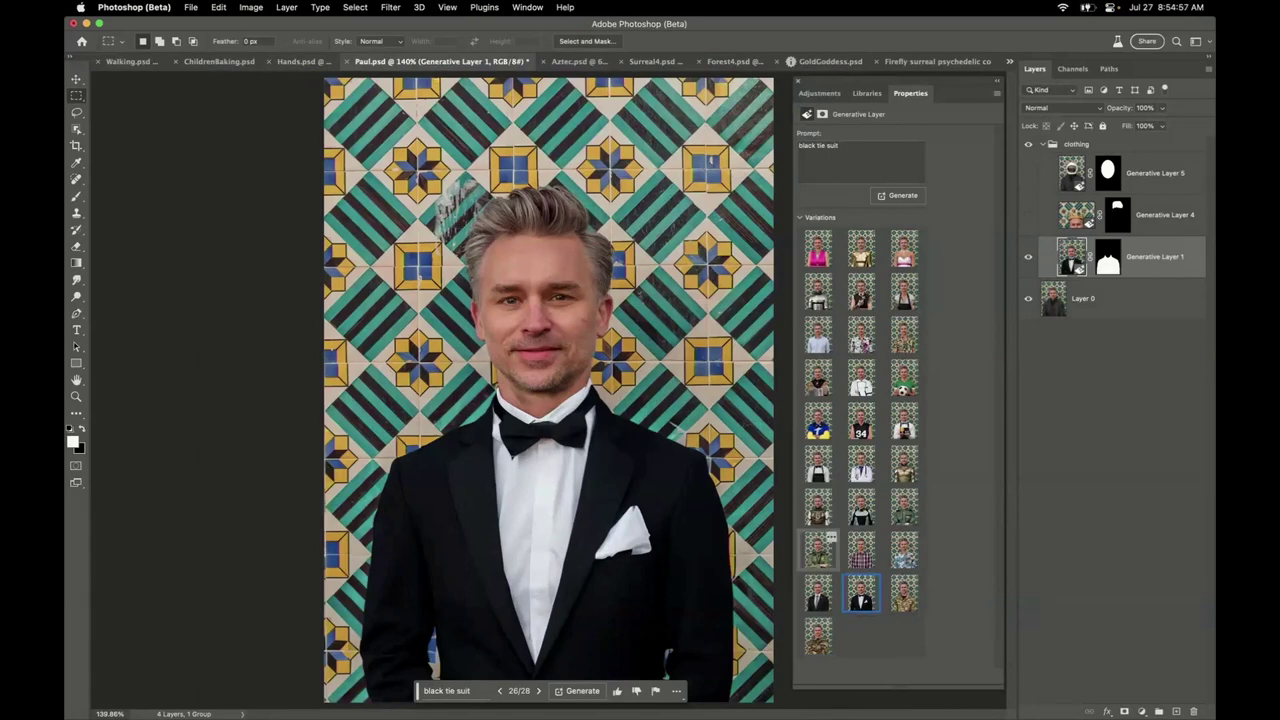
click(818, 594)
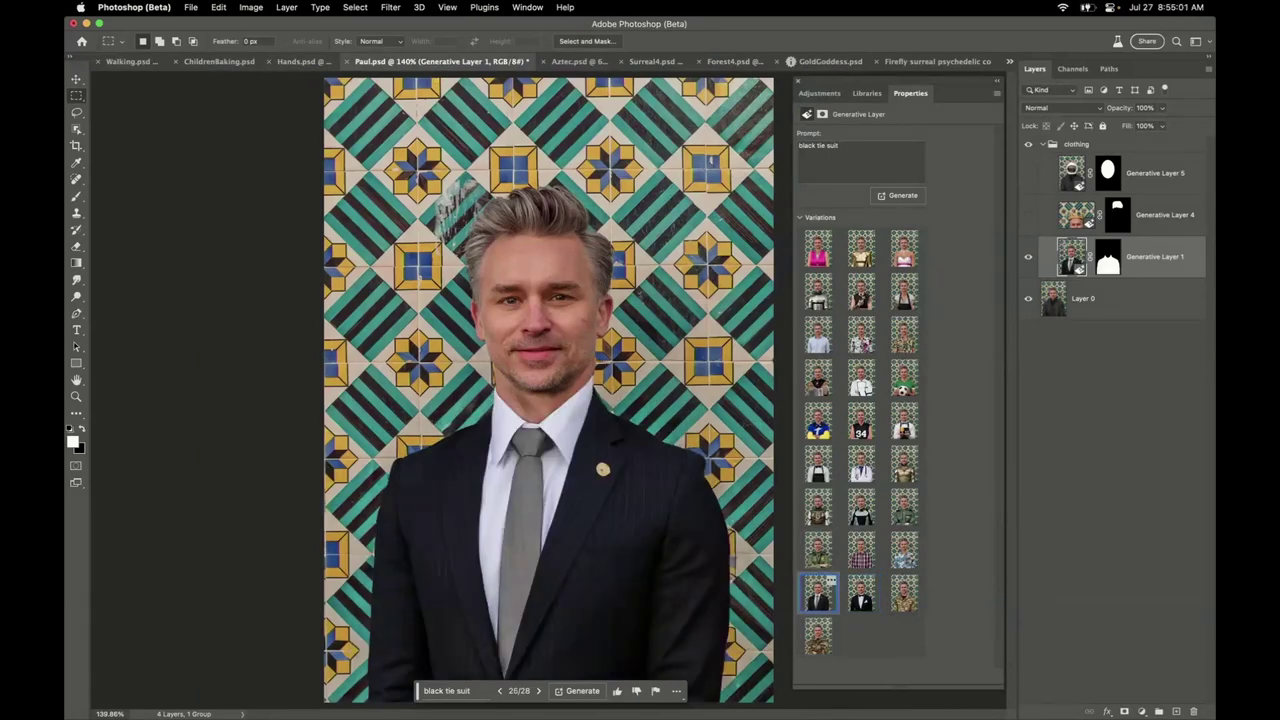
click(861, 463)
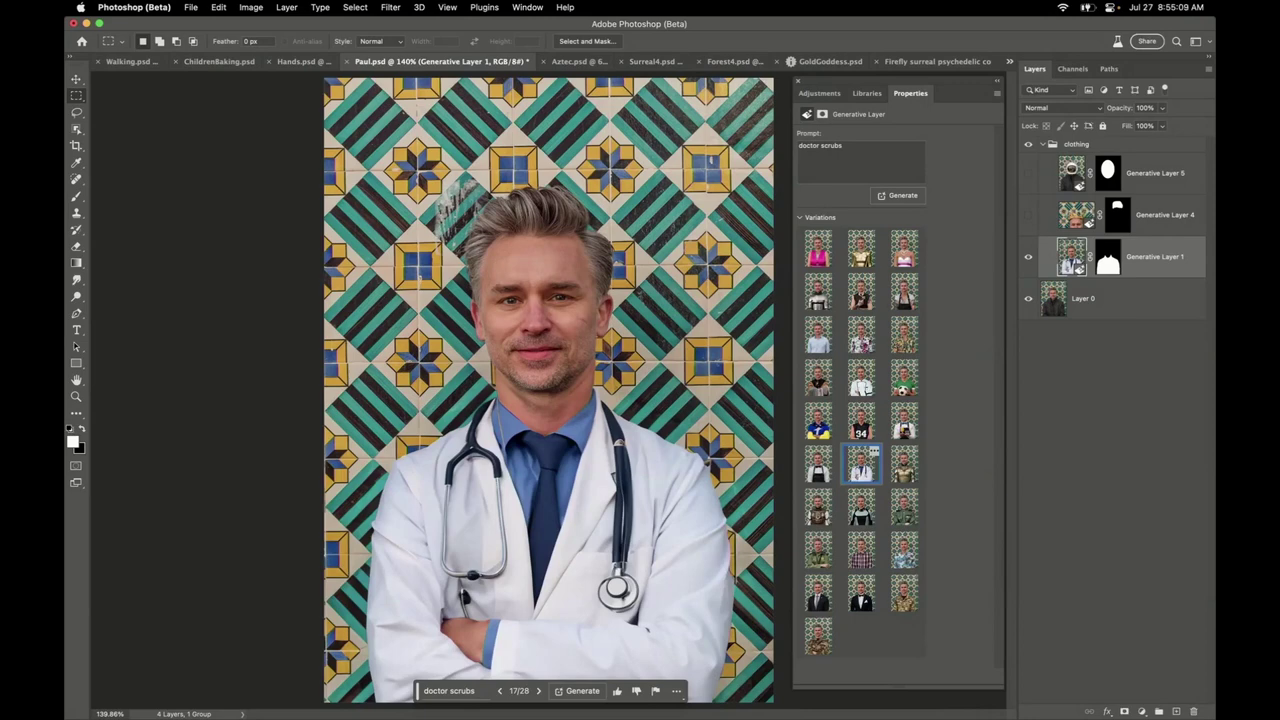
click(861, 378)
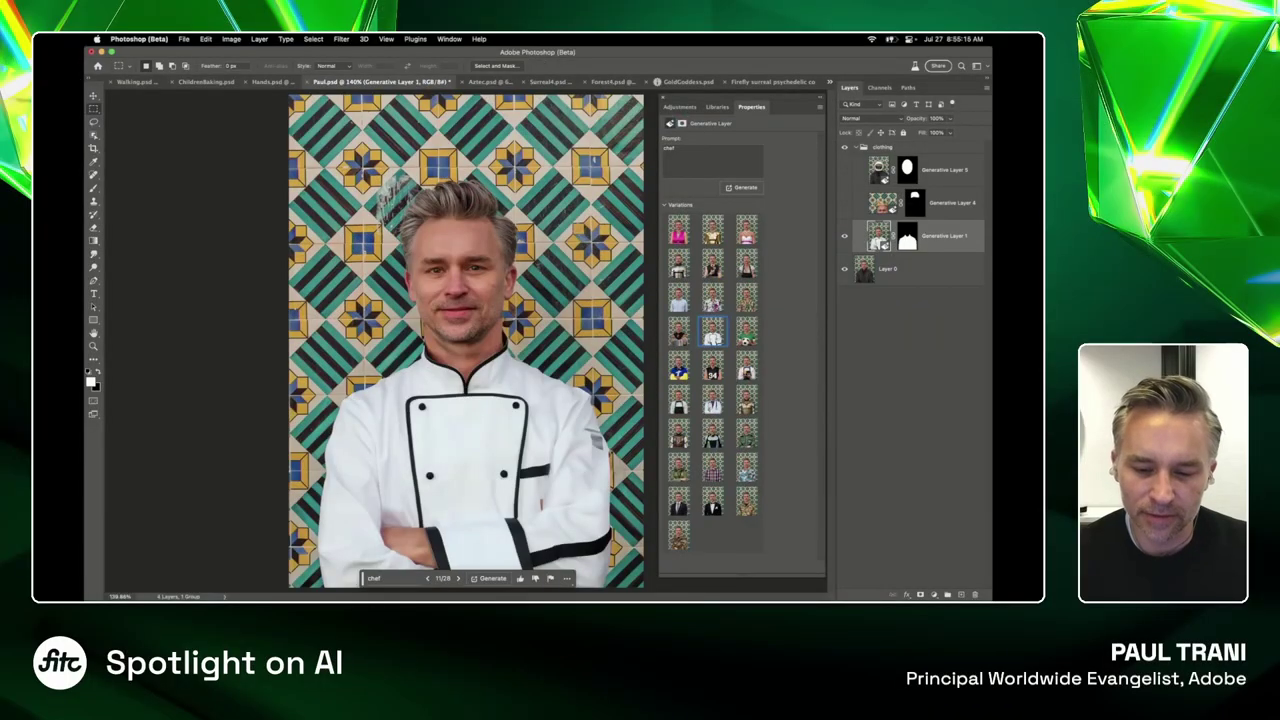
Preview the two tattoo artist variations, the black sleeveless shirt and the white shirt with black apron
click(713, 298)
click(713, 264)
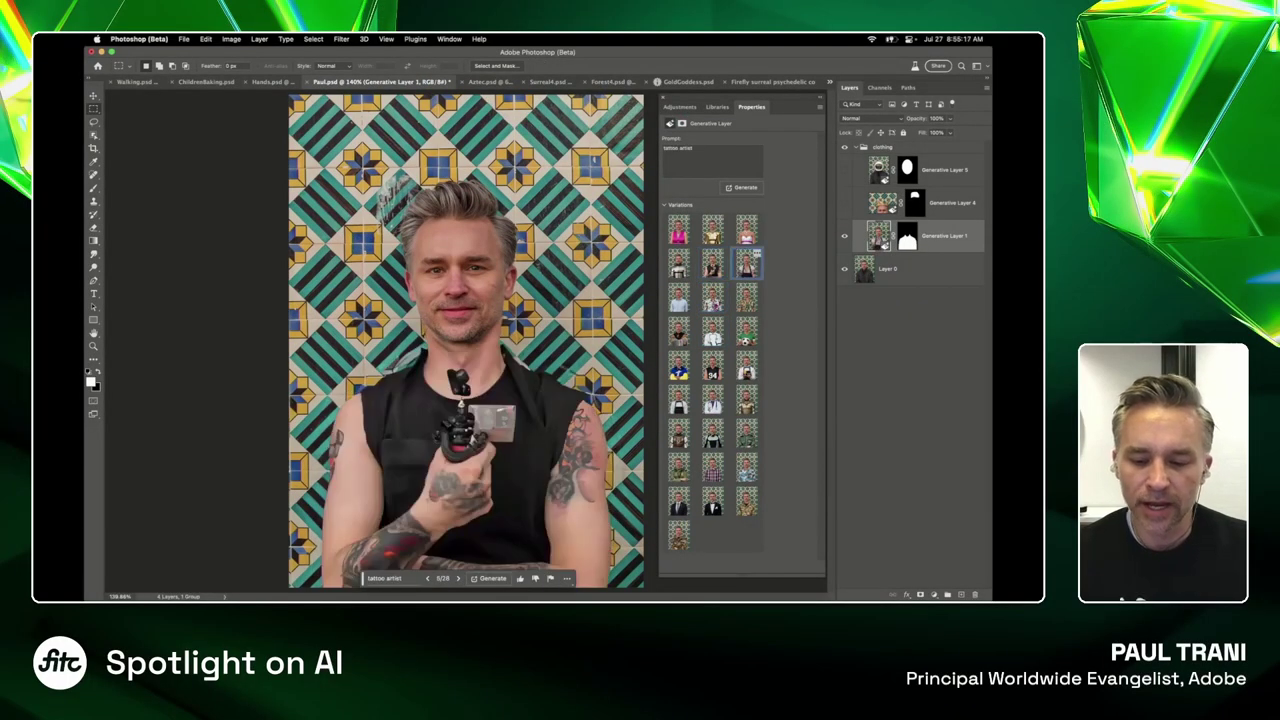
click(747, 264)
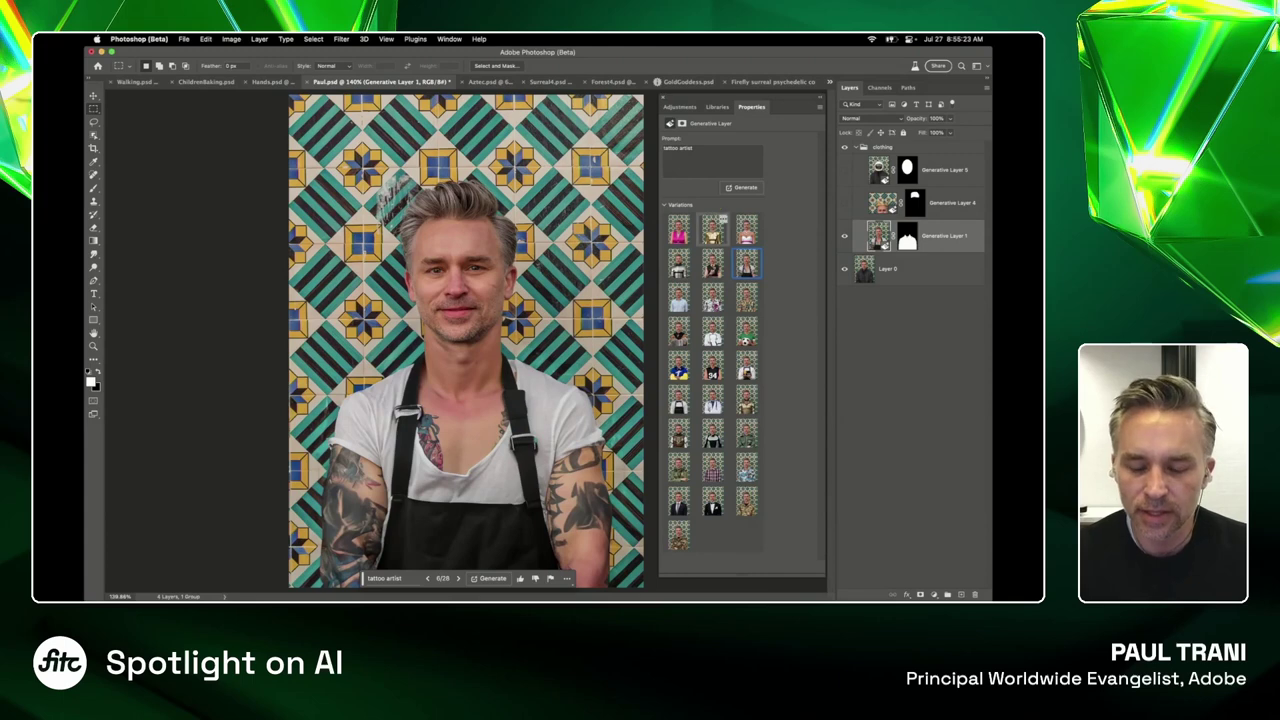
Compare the princess, gold queen and pink dress variations, returning to the princess one
click(747, 231)
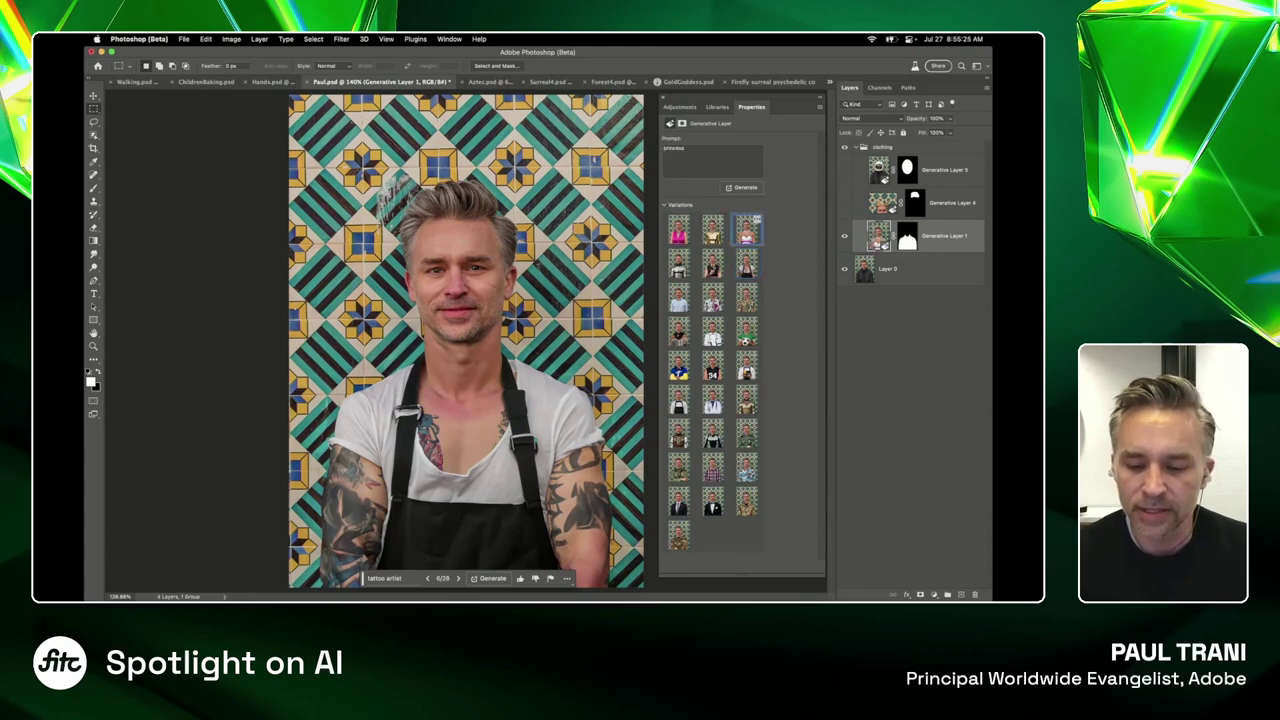
click(713, 231)
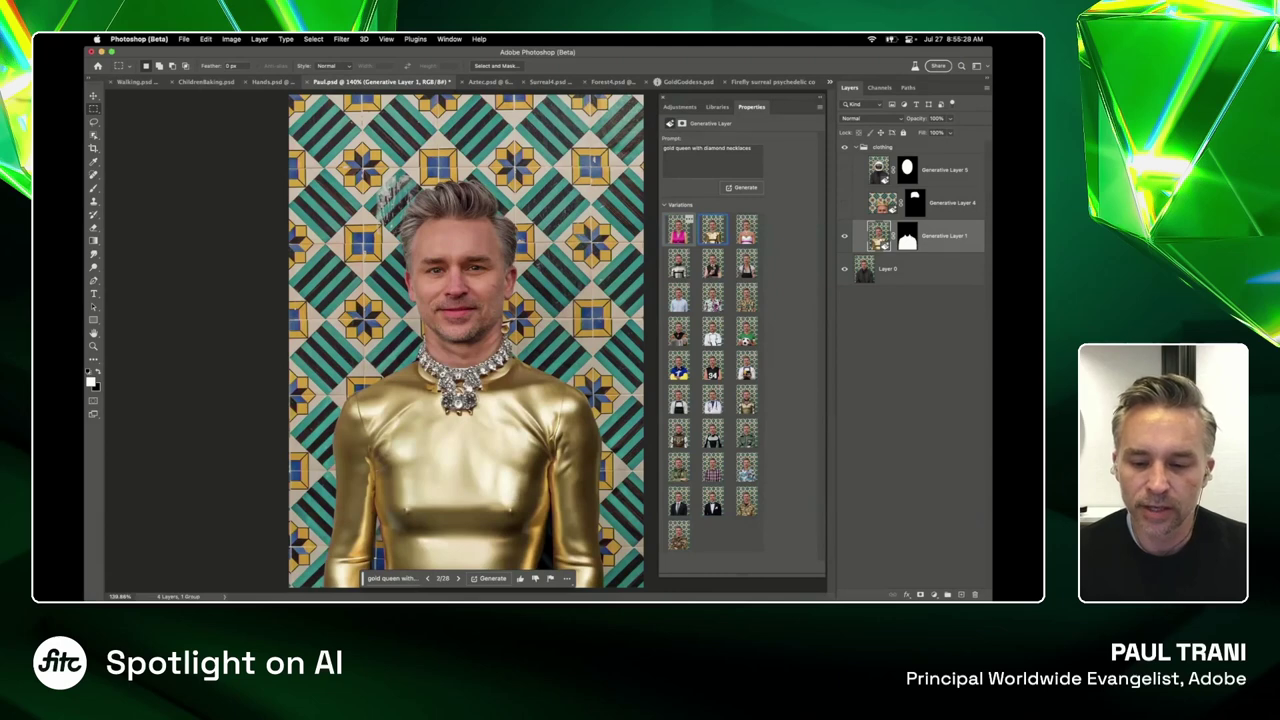
click(679, 231)
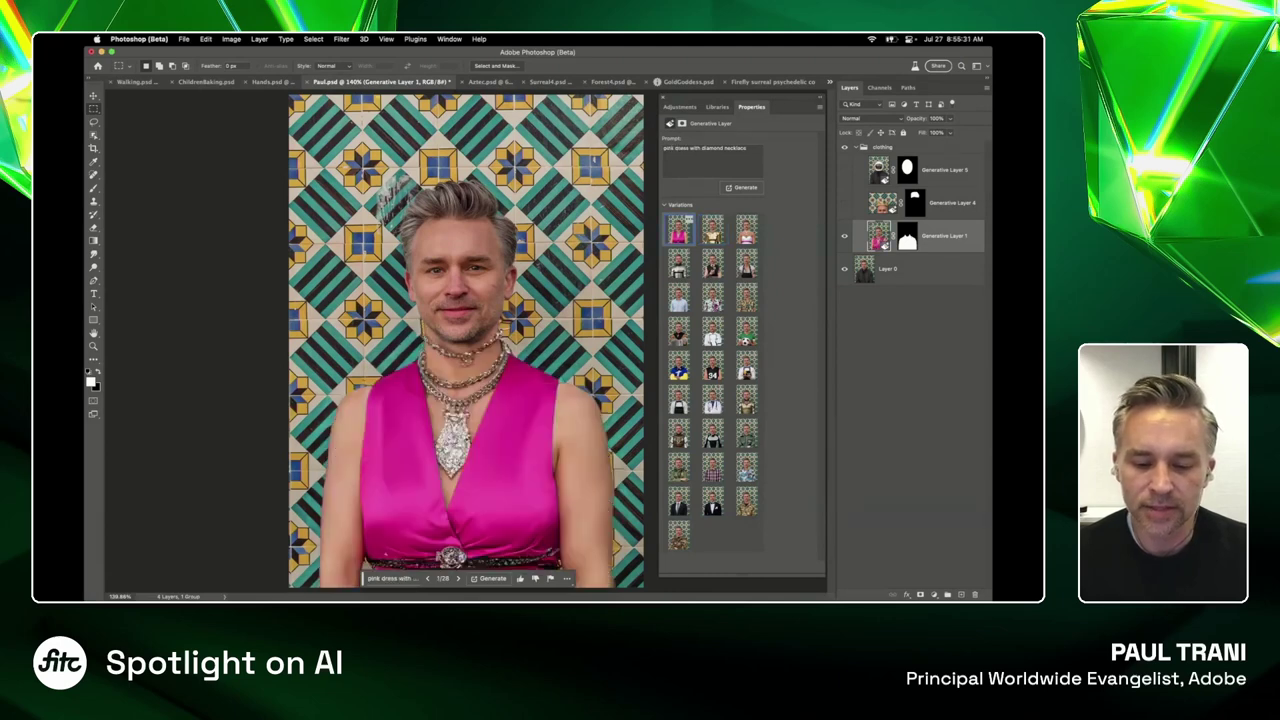
click(712, 231)
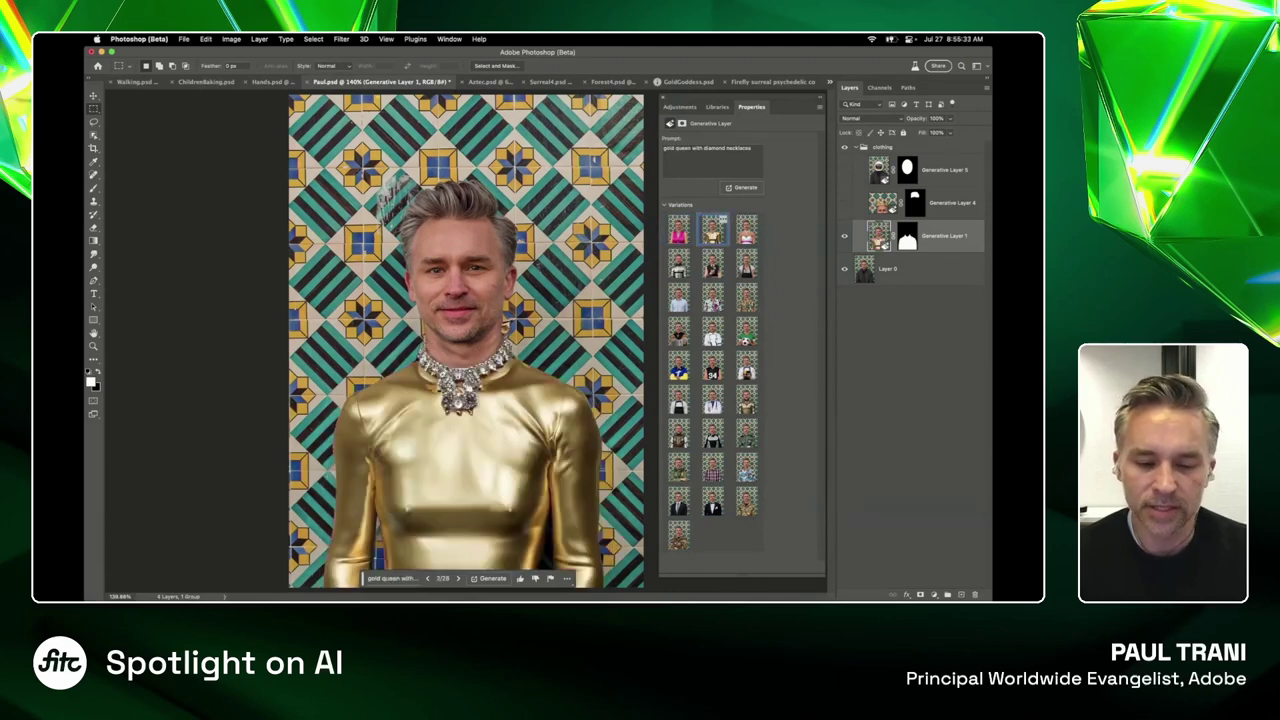
click(746, 231)
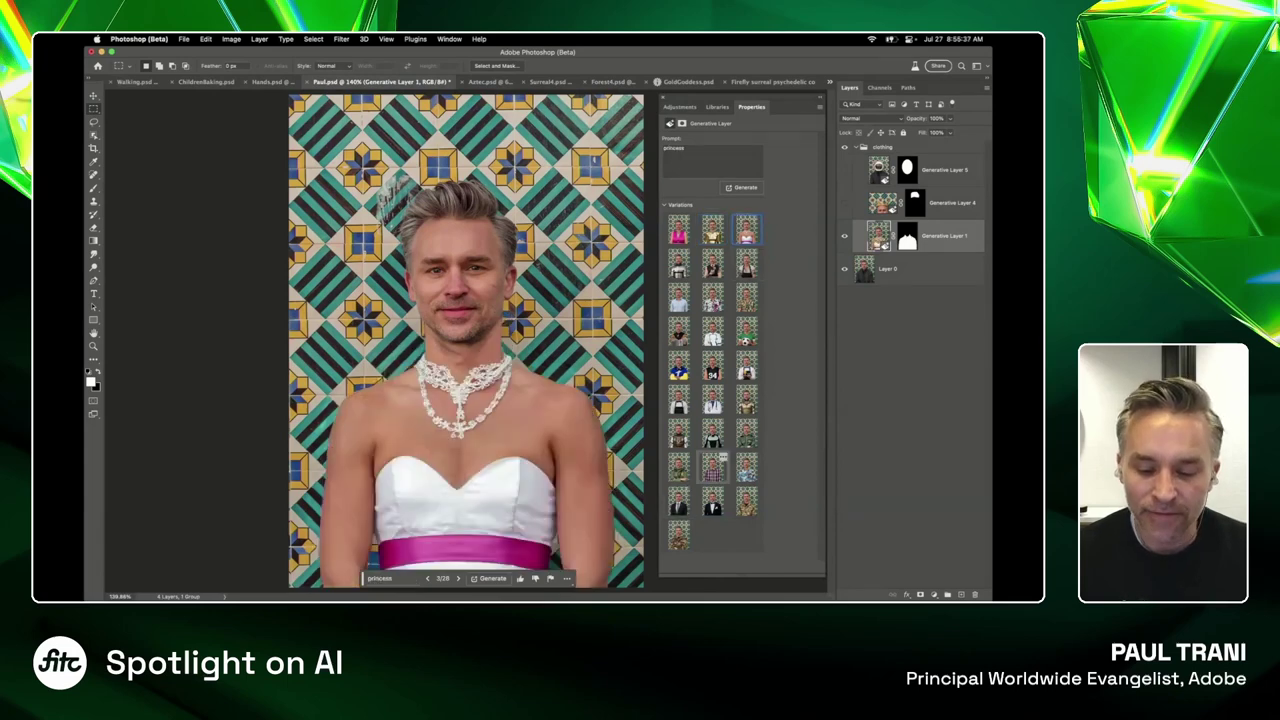
Choose the black tie suit variation with the bow tie for the clothing layer
click(712, 499)
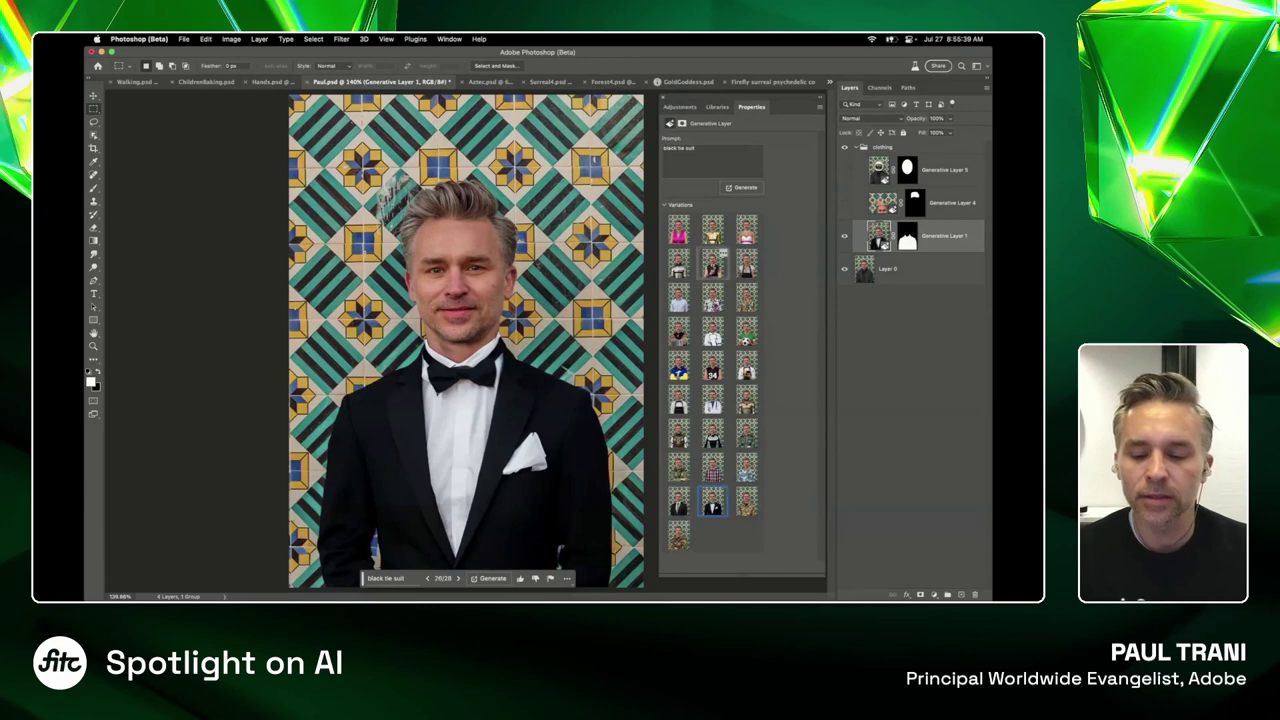
click(712, 231)
click(712, 501)
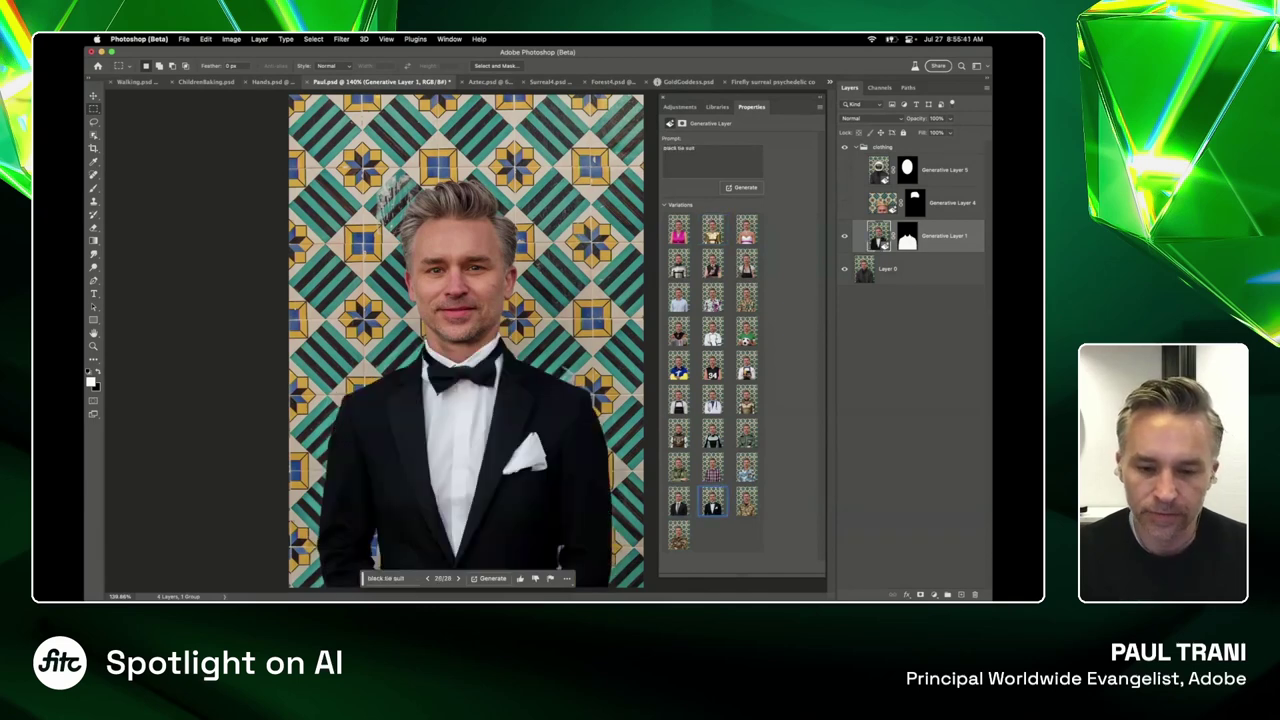